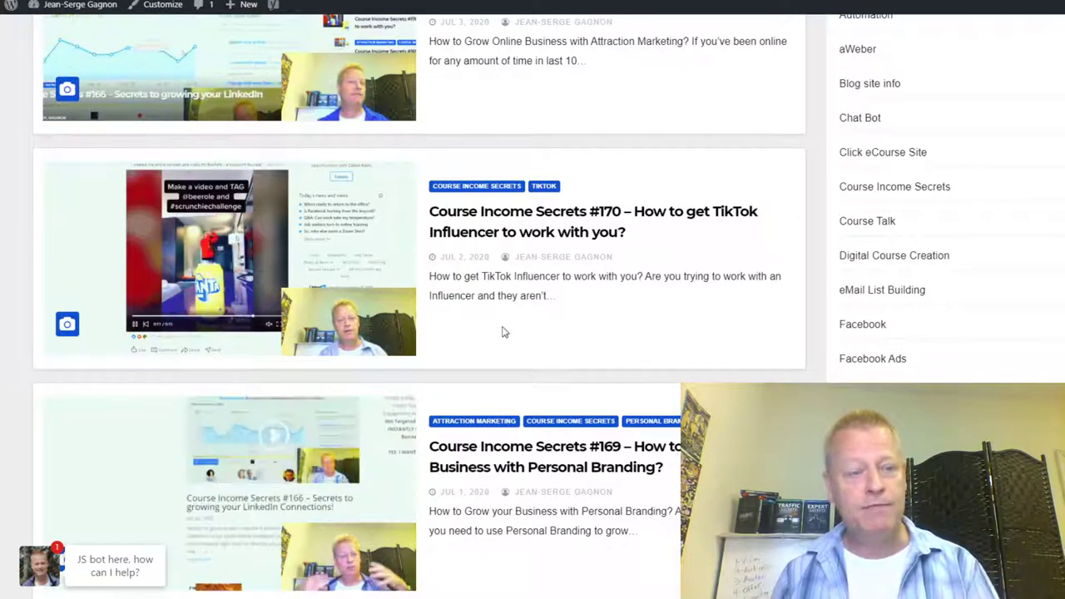
- Open the chat bot on the blog page, and switch to the bot conversation.txt note in Notepad, placed over the page
{"action": "left_click", "coordinate": [39, 568]}
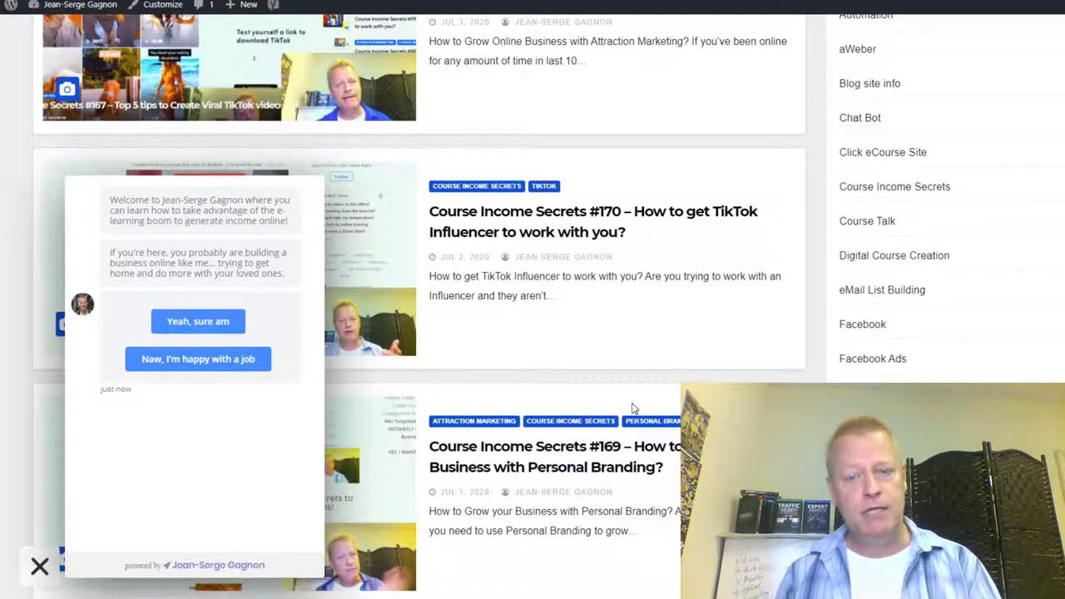
{"action": "key", "text": "alt+Tab"}
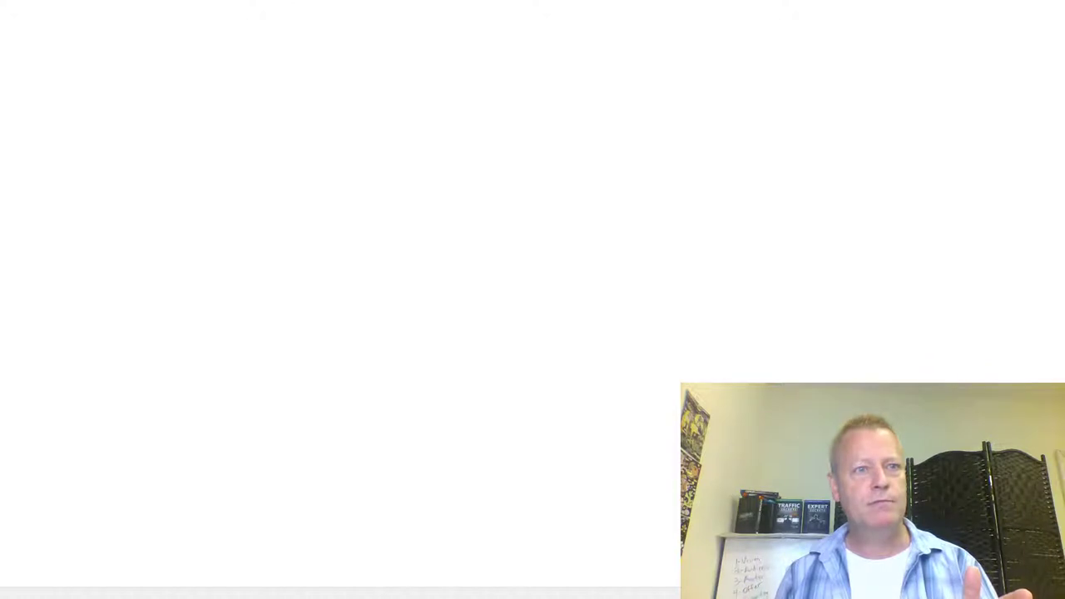
{"action": "left_click_drag", "start_coordinate": [212, 22], "coordinate": [162, 37]}
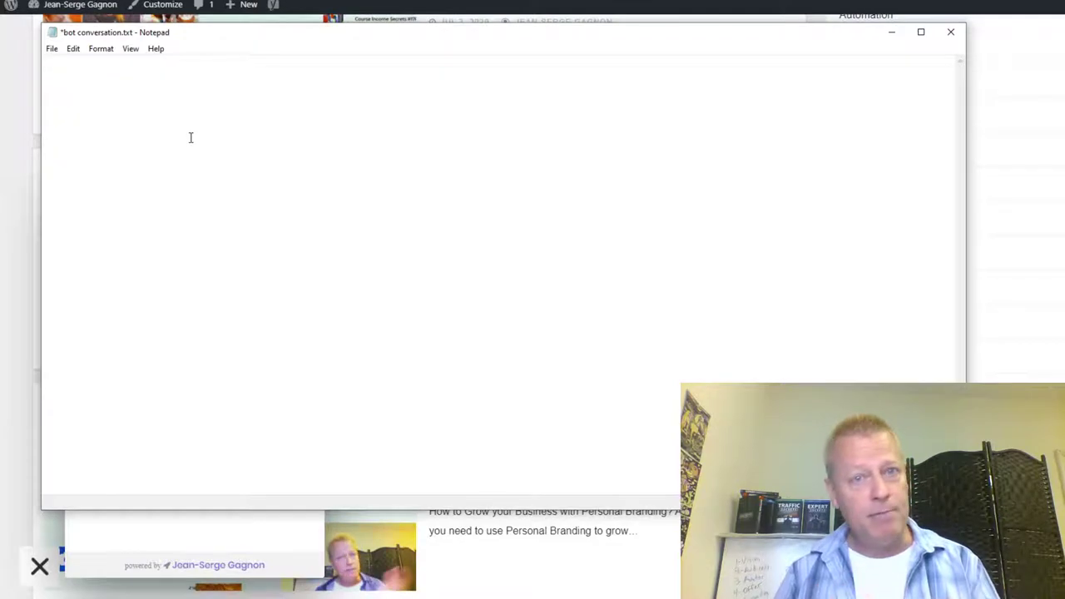
- Write the question "What is the goal of you bot chat?" as the note's first line
{"action": "type", "text": "What is "}
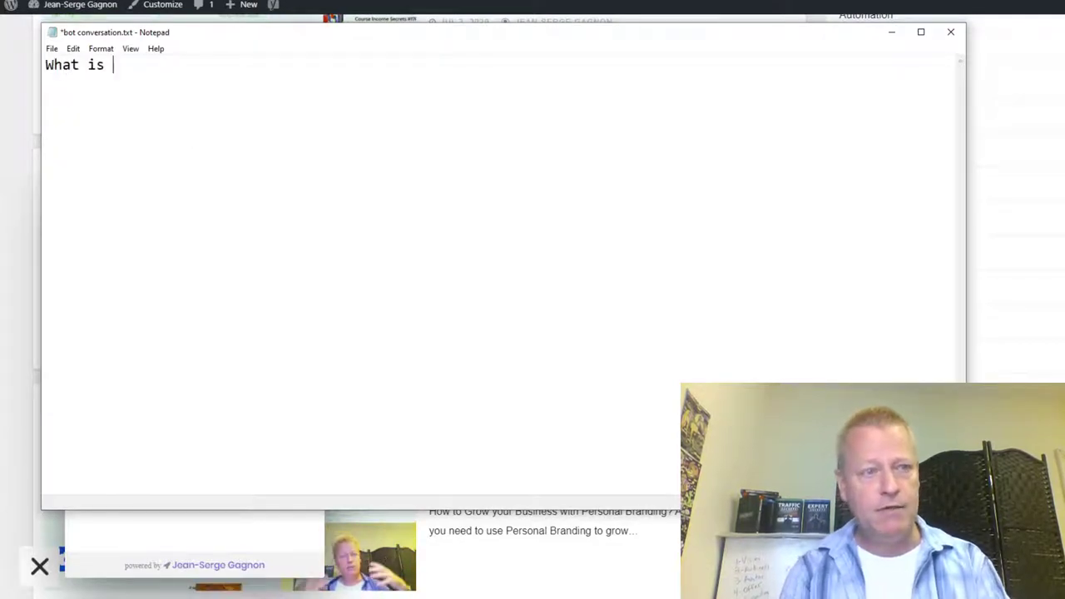
{"action": "type", "text": "the goal of "}
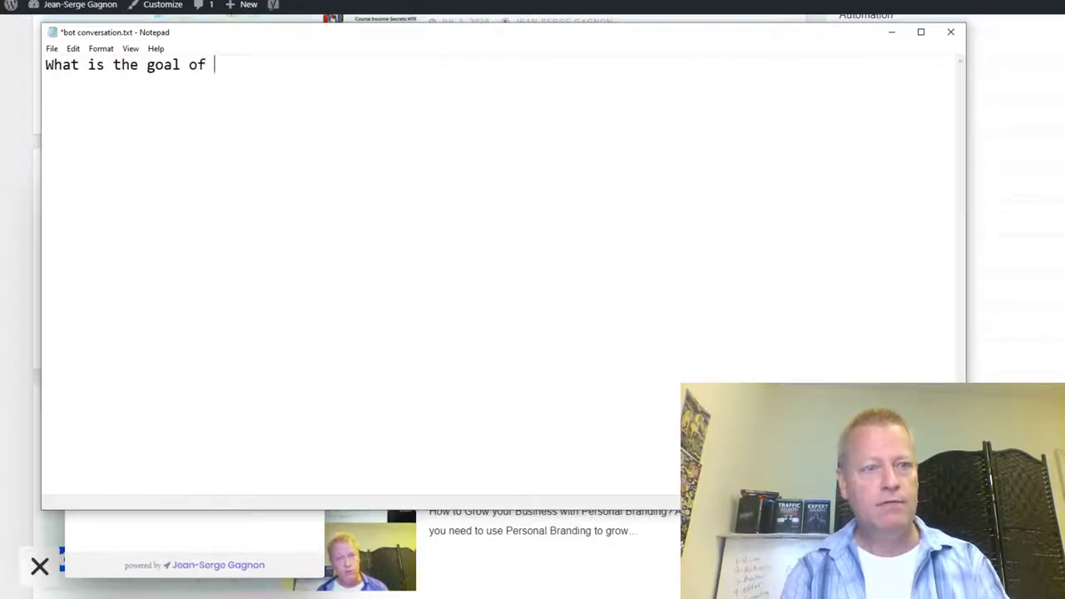
{"action": "type", "text": "you bot chat"}
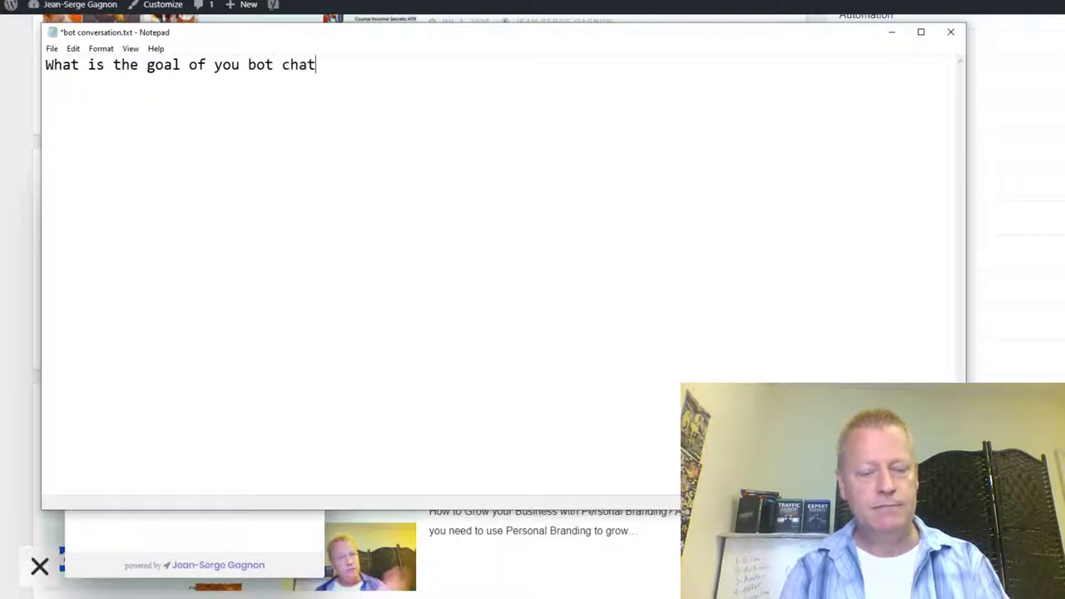
{"action": "type", "text": "?"}
{"action": "key", "text": "Return"}
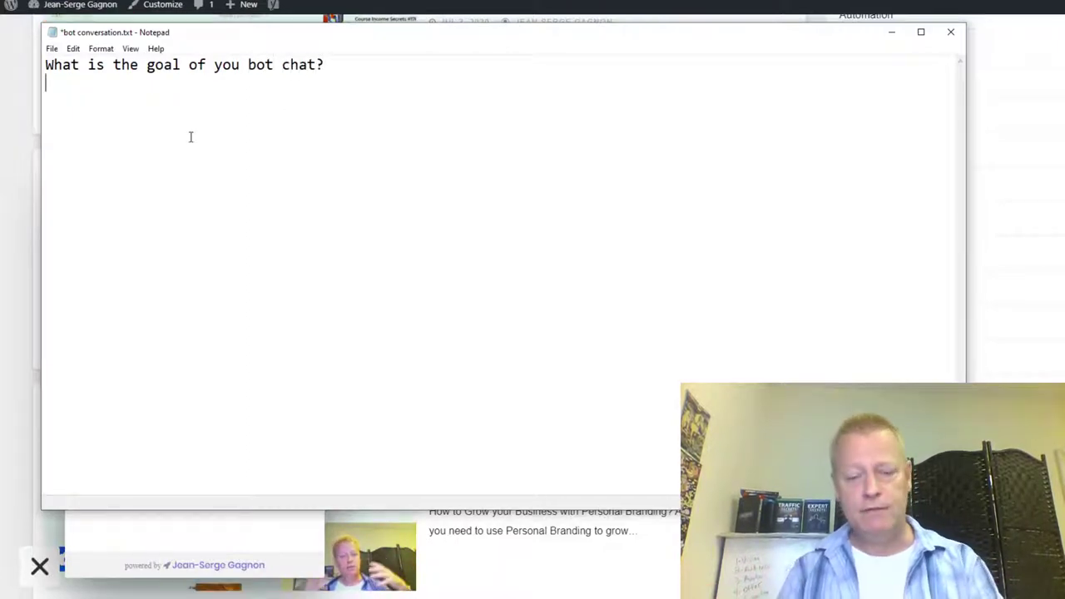
- Number the first question with "1-" and start a second list item with "2-" on the line below
{"action": "key", "text": "Up"}
{"action": "type", "text": "-"}
{"action": "key", "text": "Down"}
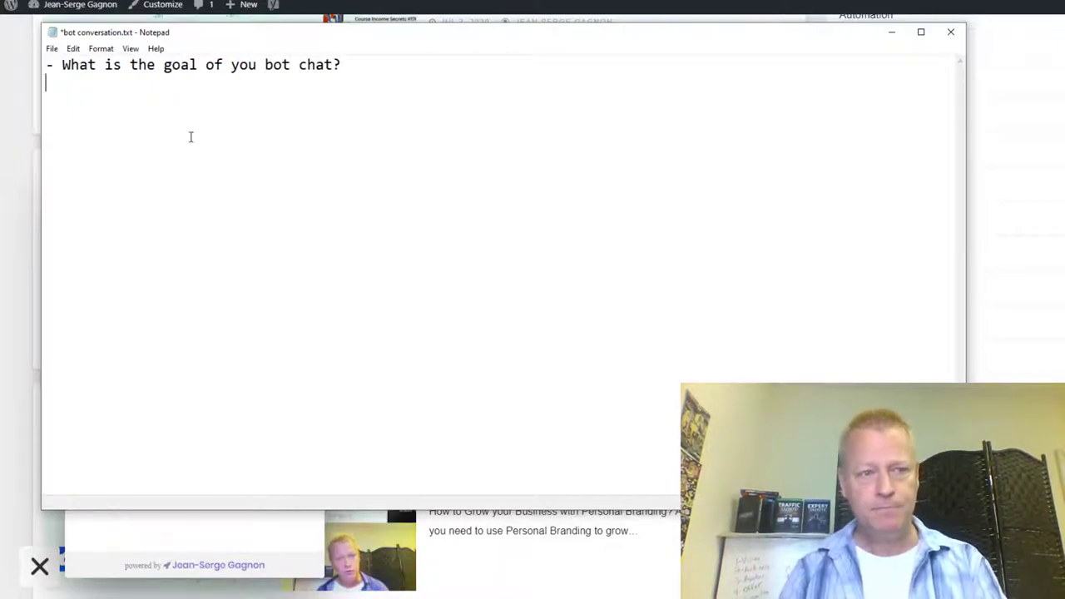
{"action": "type", "text": "2-"}
{"action": "key", "text": "BackSpace"}
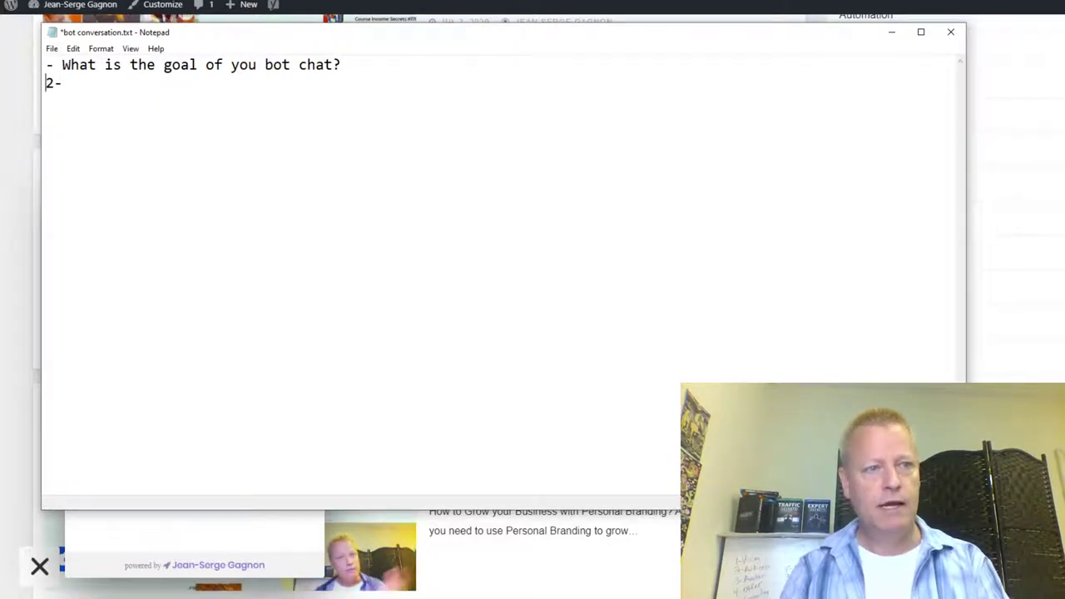
{"action": "key", "text": "Up"}
{"action": "type", "text": "1"}
{"action": "key", "text": "Down"}
{"action": "key", "text": "End"}
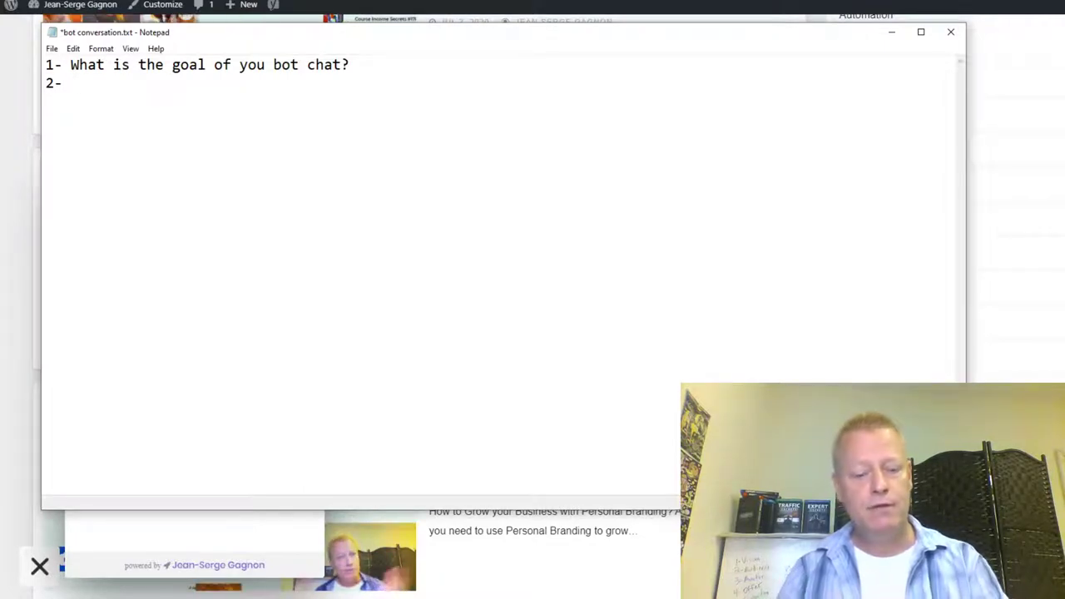
- Complete item 2 with the question "Who is your audience or avatar?" and start a new line
{"action": "type", "text": "Who is your a"}
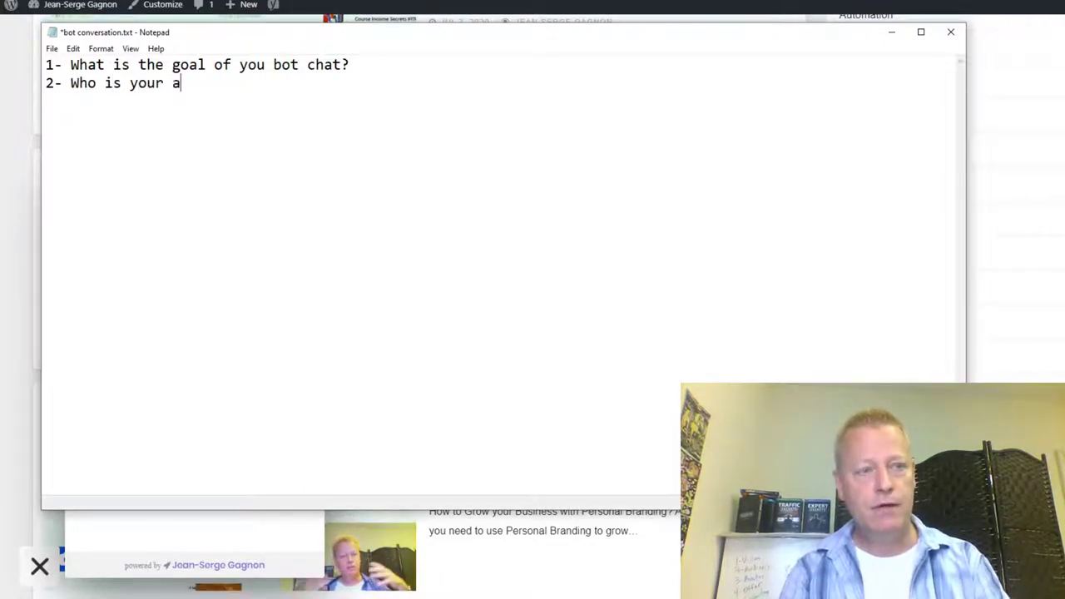
{"action": "type", "text": "udien"}
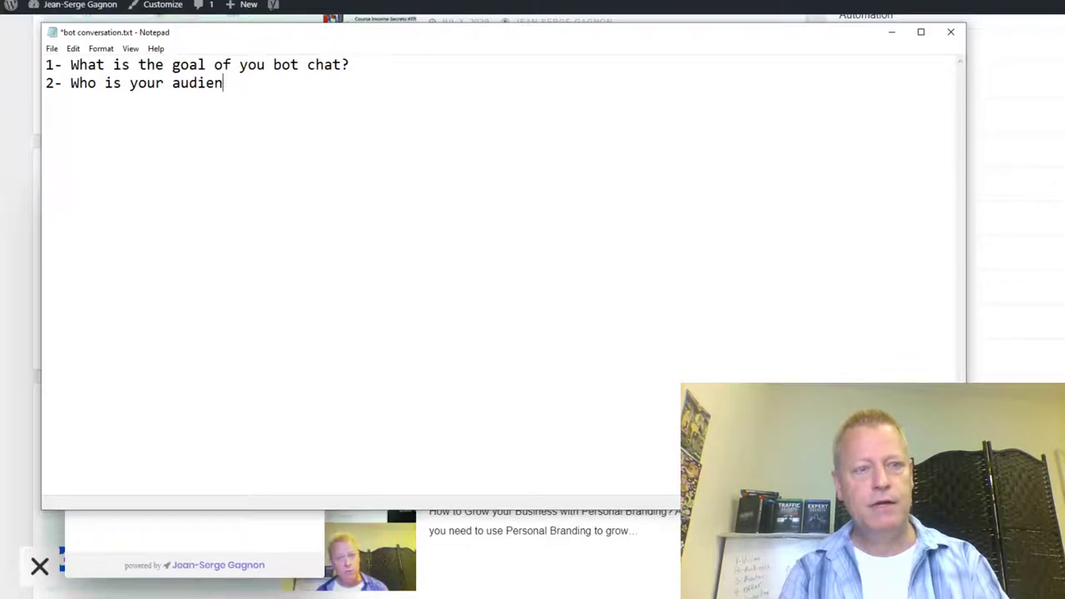
{"action": "type", "text": "ce or ava"}
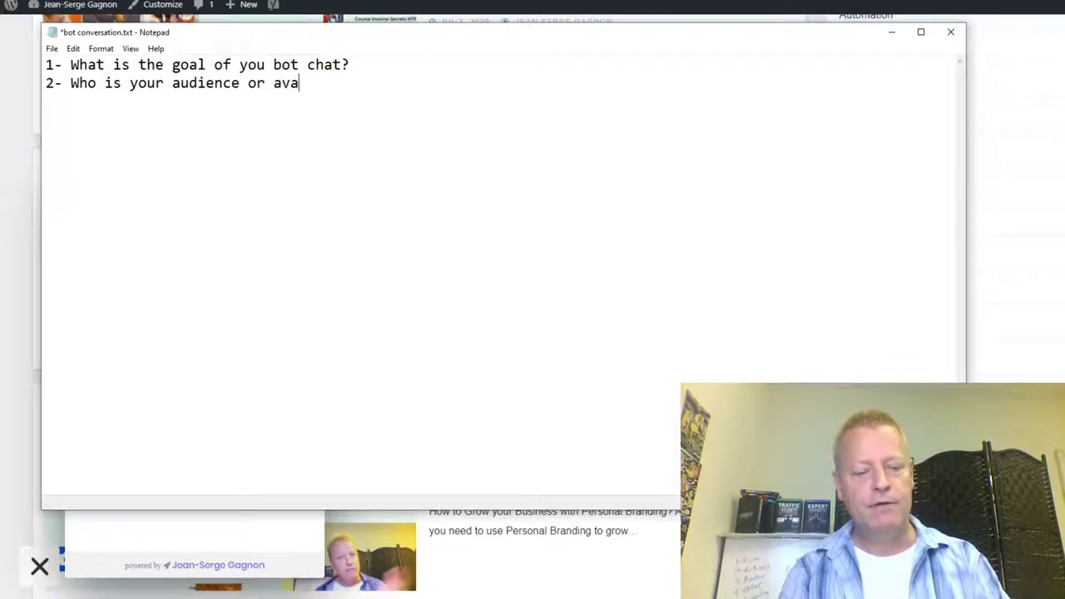
{"action": "type", "text": "ta"}
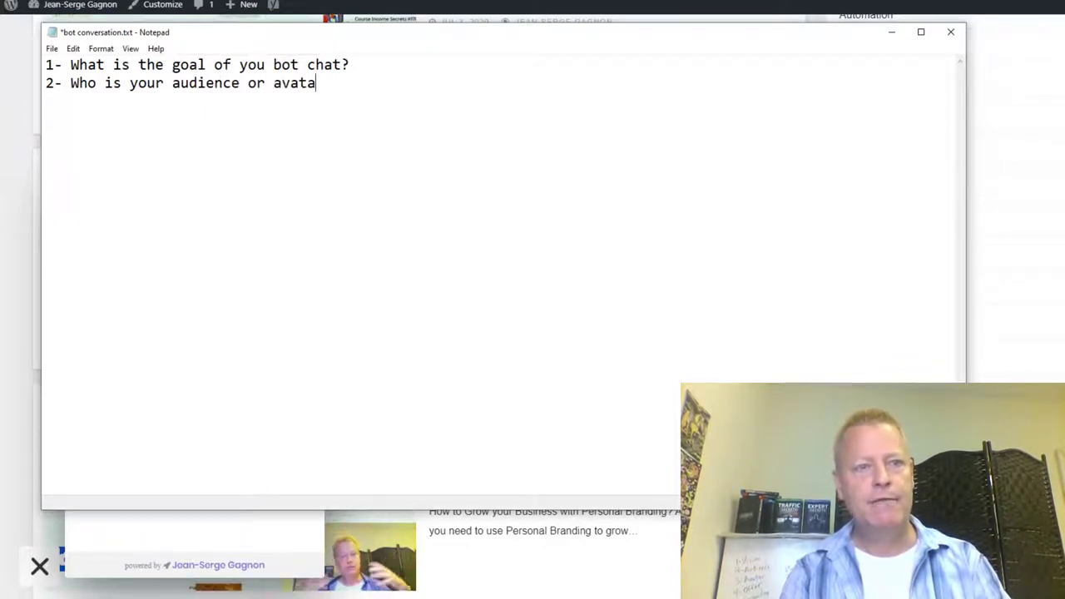
{"action": "type", "text": "r"}
{"action": "type", "text": "?"}
{"action": "key", "text": "Return"}
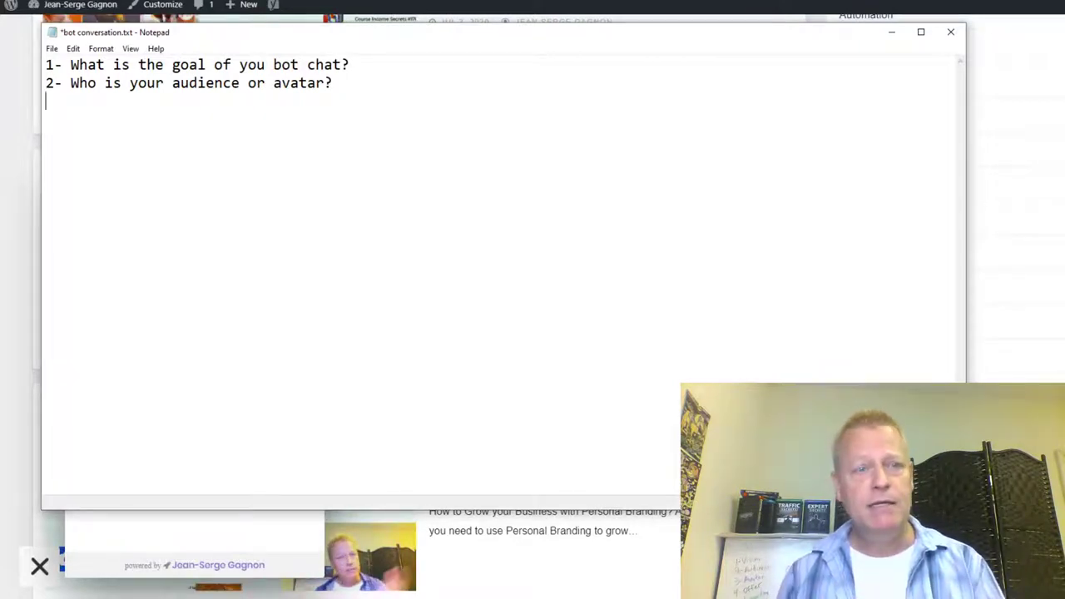
- Separate the first two questions with a blank line and add "3- What is your offer?" below them with the same spacing
{"action": "left_click", "coordinate": [382, 64]}
{"action": "key", "text": "Return"}
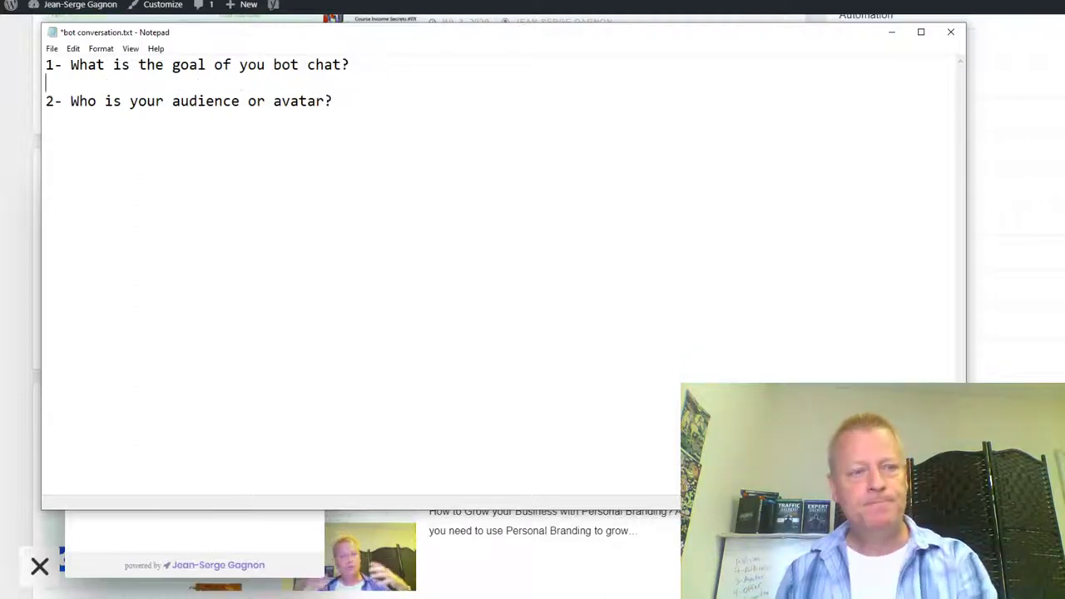
{"action": "key", "text": "Return"}
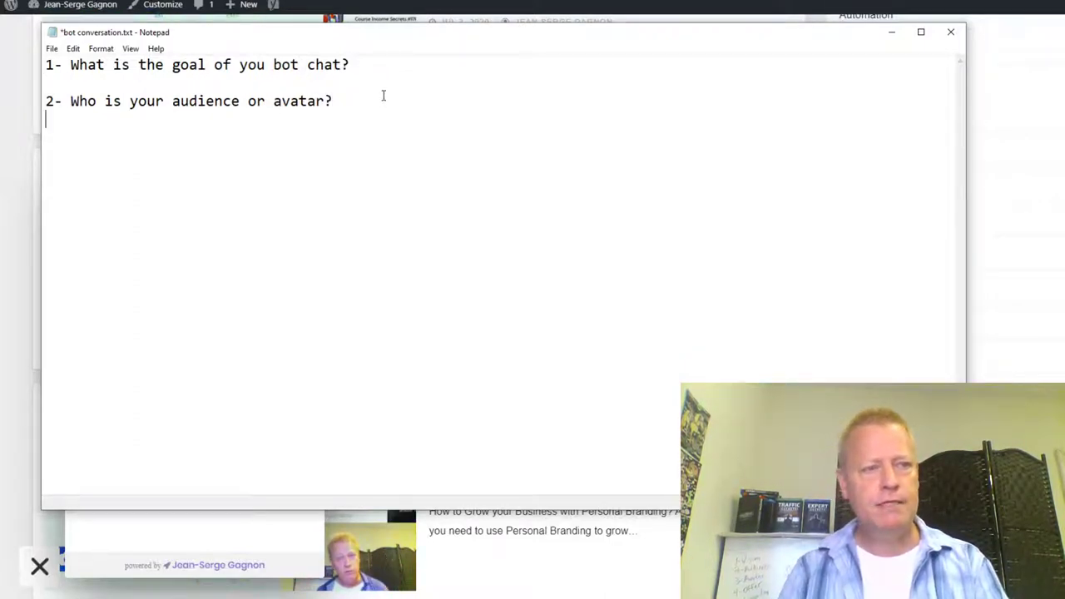
{"action": "key", "text": "Return"}
{"action": "type", "text": "3-"}
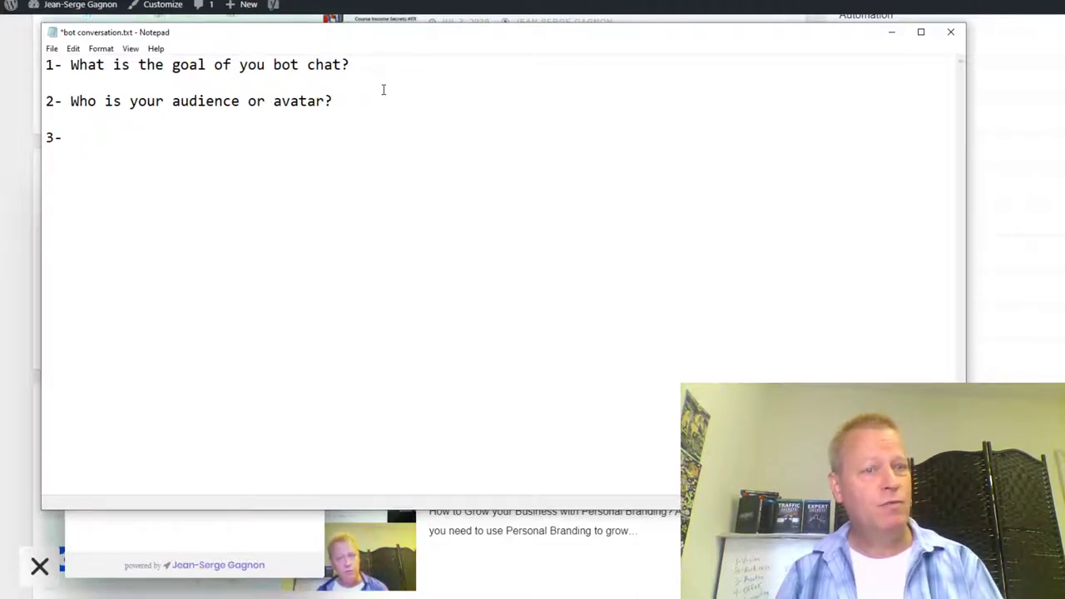
{"action": "type", "text": "i"}
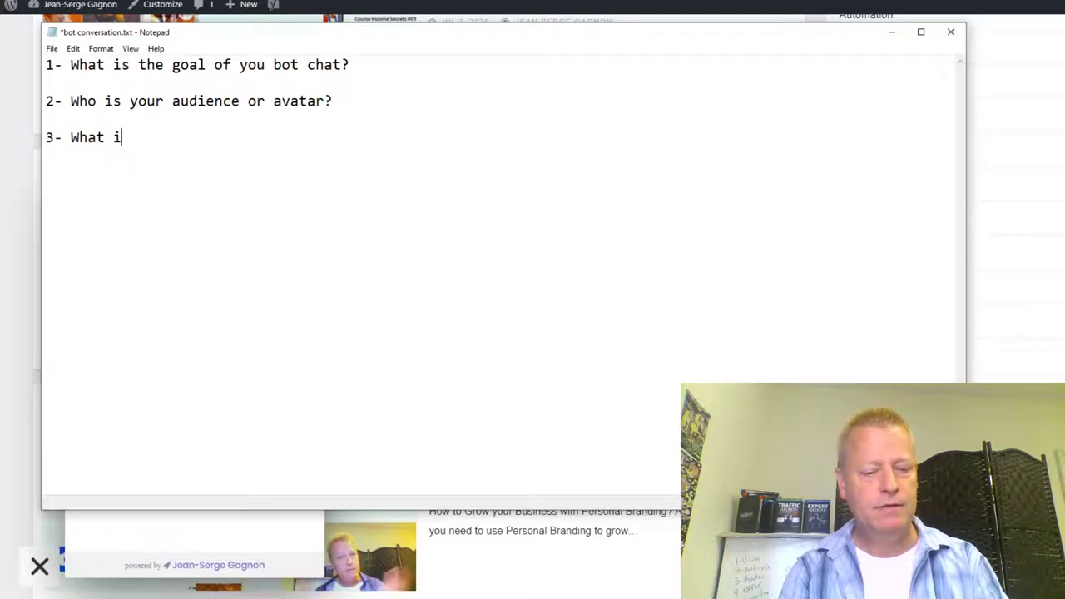
{"action": "type", "text": "s your offer?"}
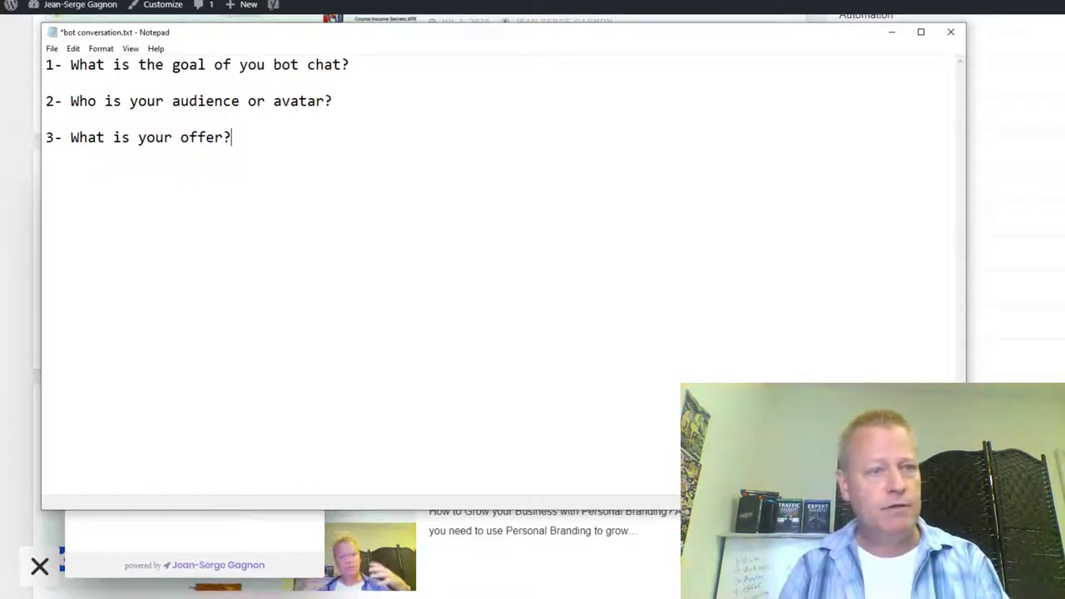
- Add the fourth question "4- How long ater they visit do you want bot to wait?" after a blank line
{"action": "key", "text": "Return"}
{"action": "type", "text": "4"}
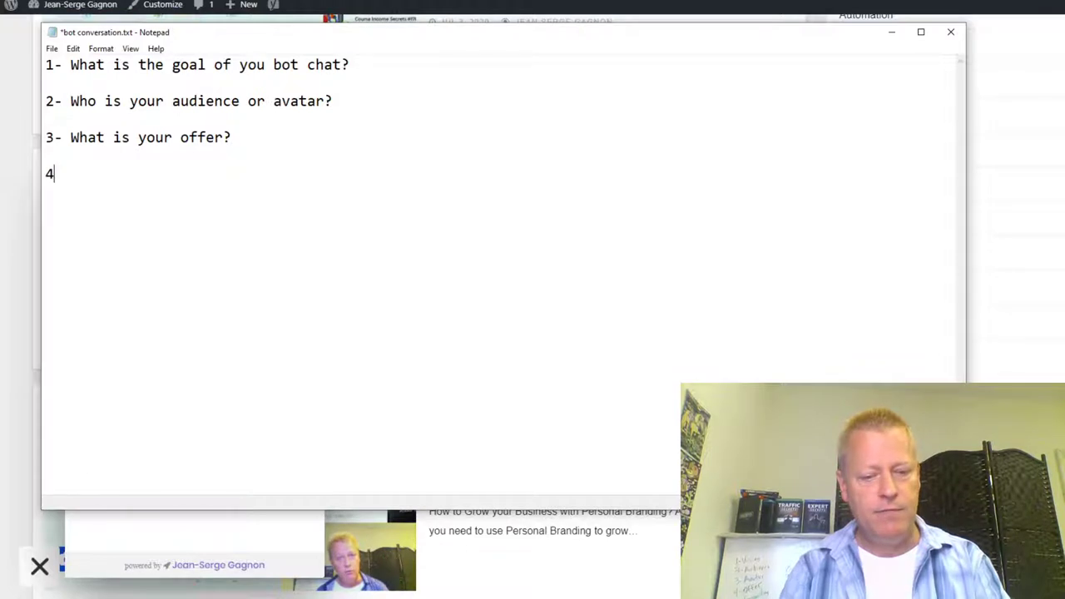
{"action": "type", "text": "- H"}
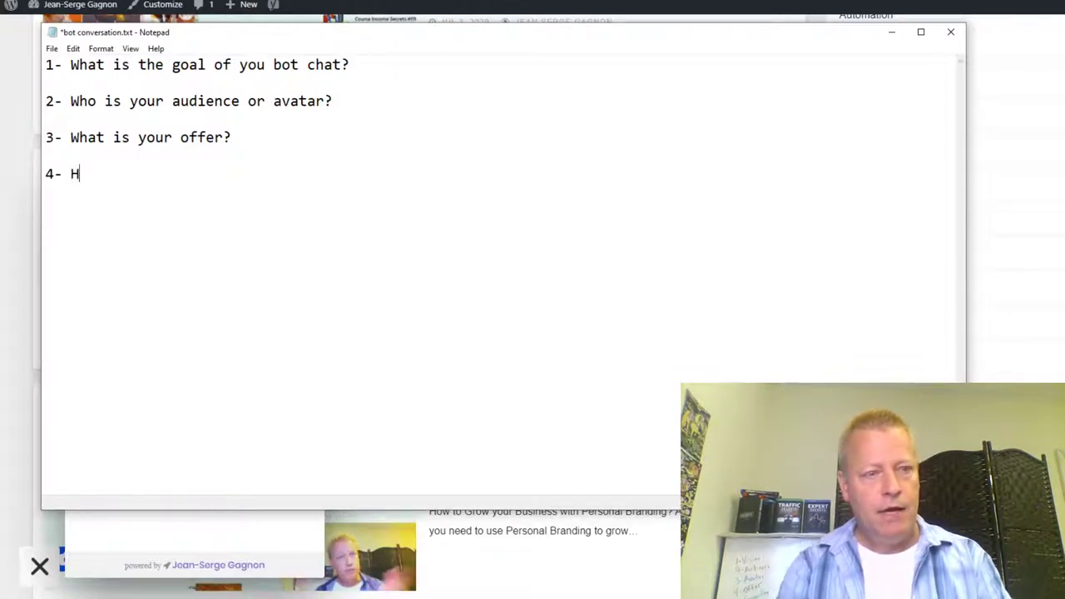
{"action": "type", "text": "ow long at"}
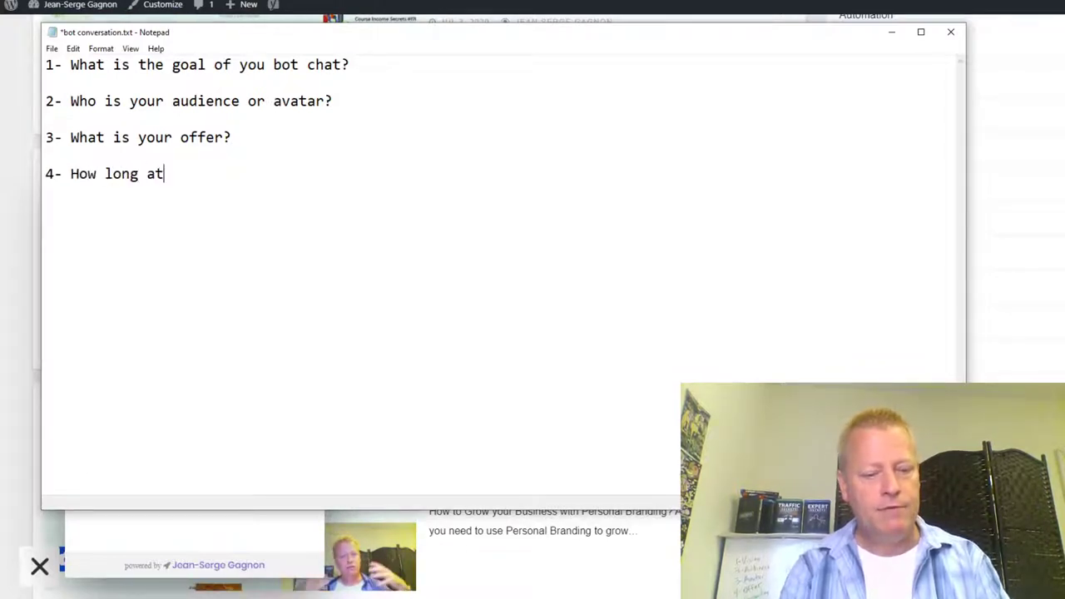
{"action": "type", "text": "er they visit "}
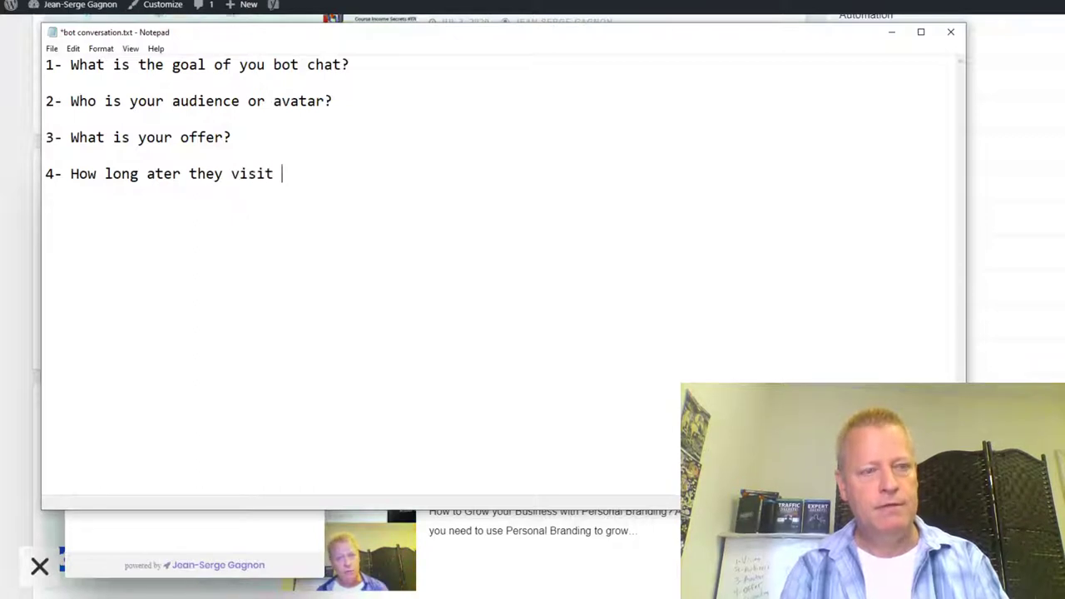
{"action": "type", "text": "do you want"}
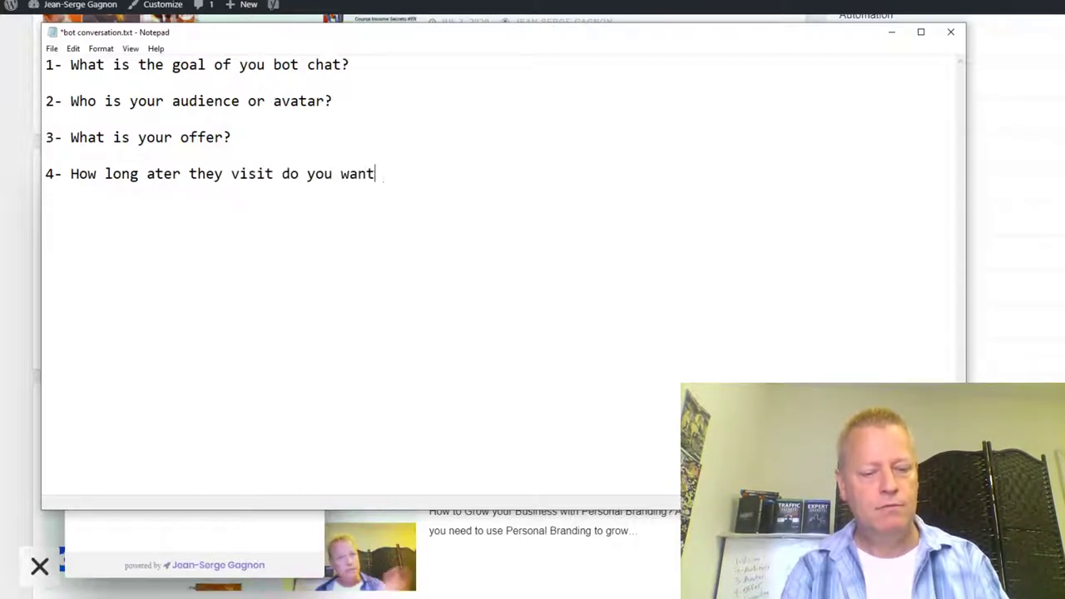
{"action": "type", "text": " bot to "}
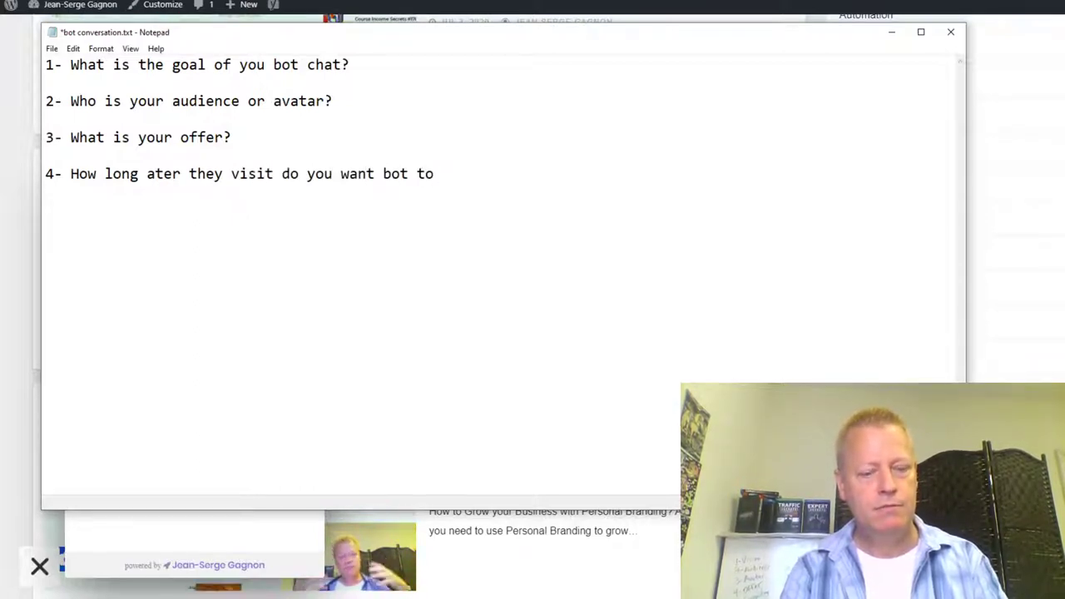
{"action": "type", "text": "wait?"}
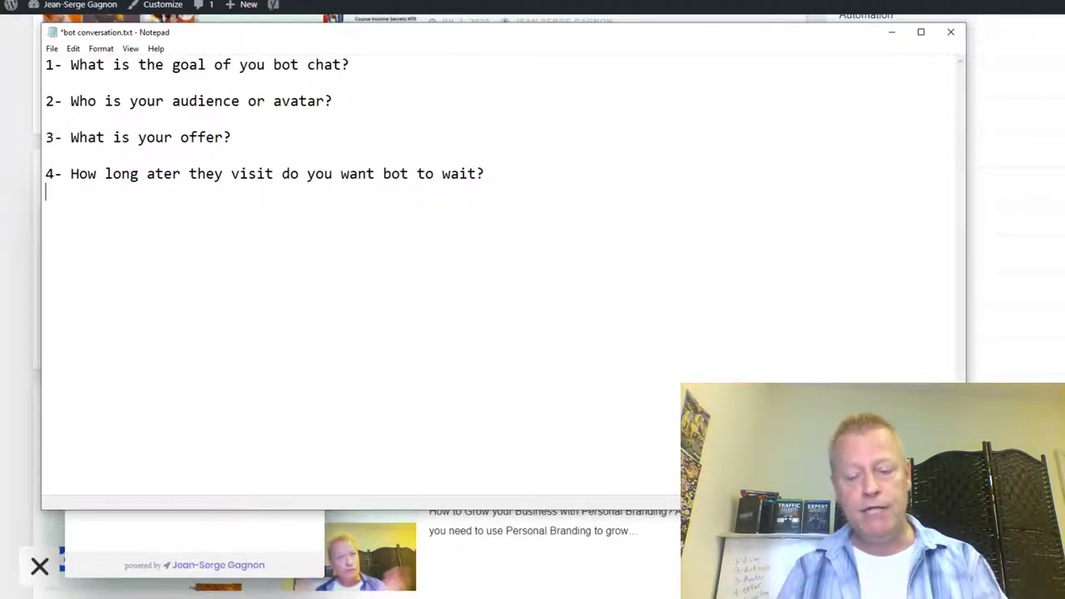
- Insert an extra blank line below the first question and two empty lines above it at the start of the note
{"action": "key", "text": "ctrl+Home"}
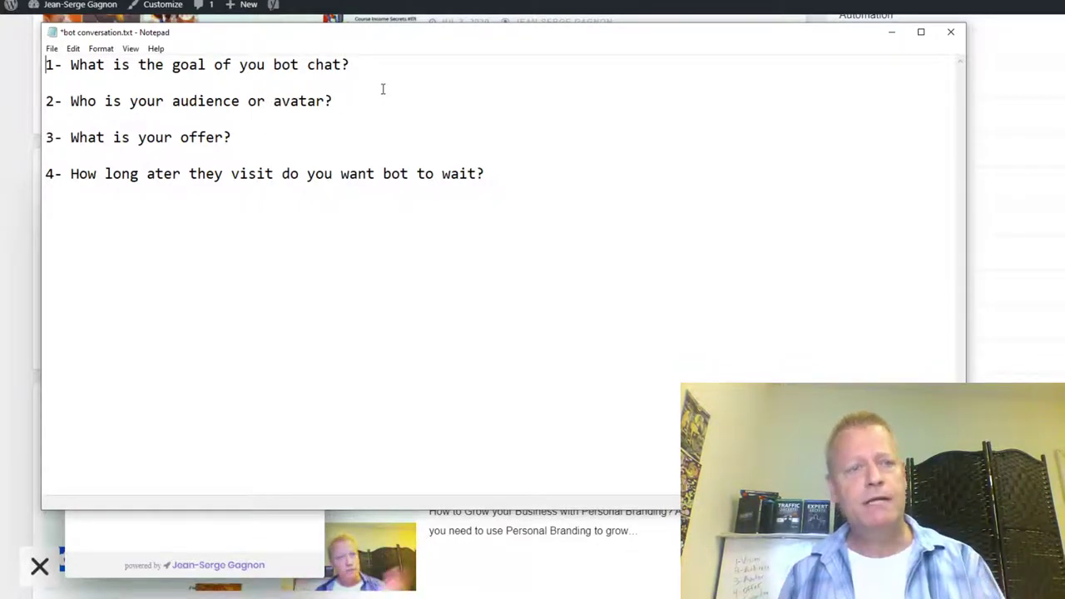
{"action": "left_click", "coordinate": [384, 65]}
{"action": "key", "text": "Return"}
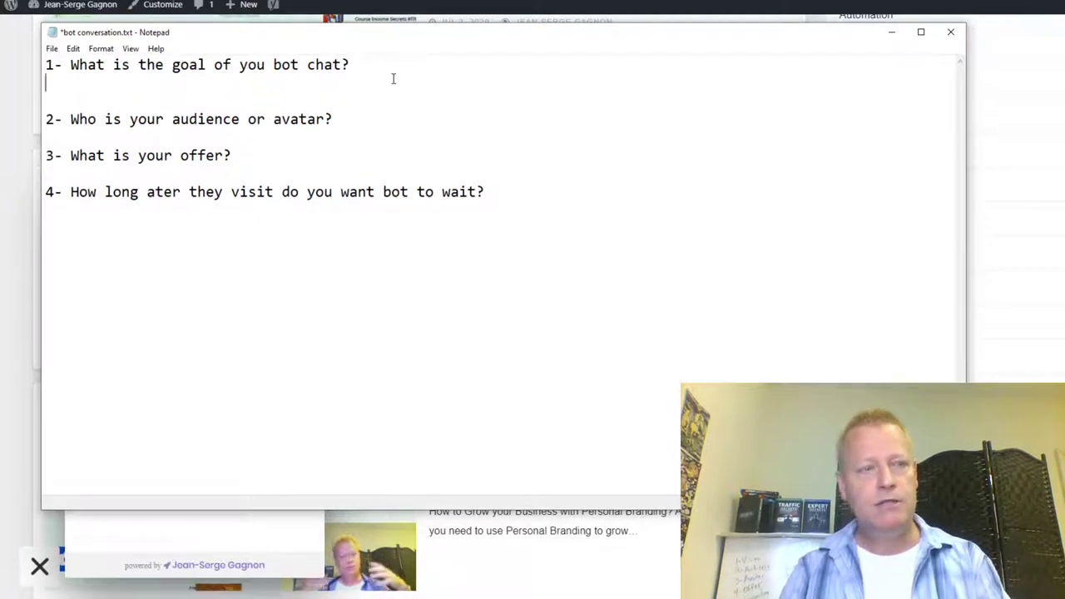
{"action": "key", "text": "Up"}
{"action": "key", "text": "Return"}
{"action": "key", "text": "Return"}
{"action": "key", "text": "Up"}
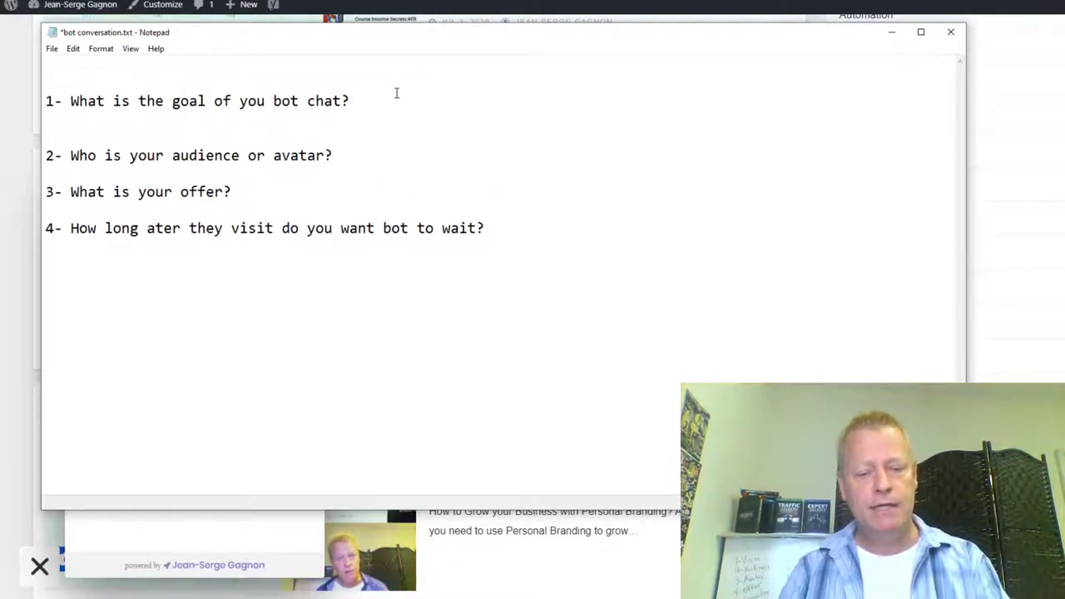
{"action": "type", "text": "myconver"}
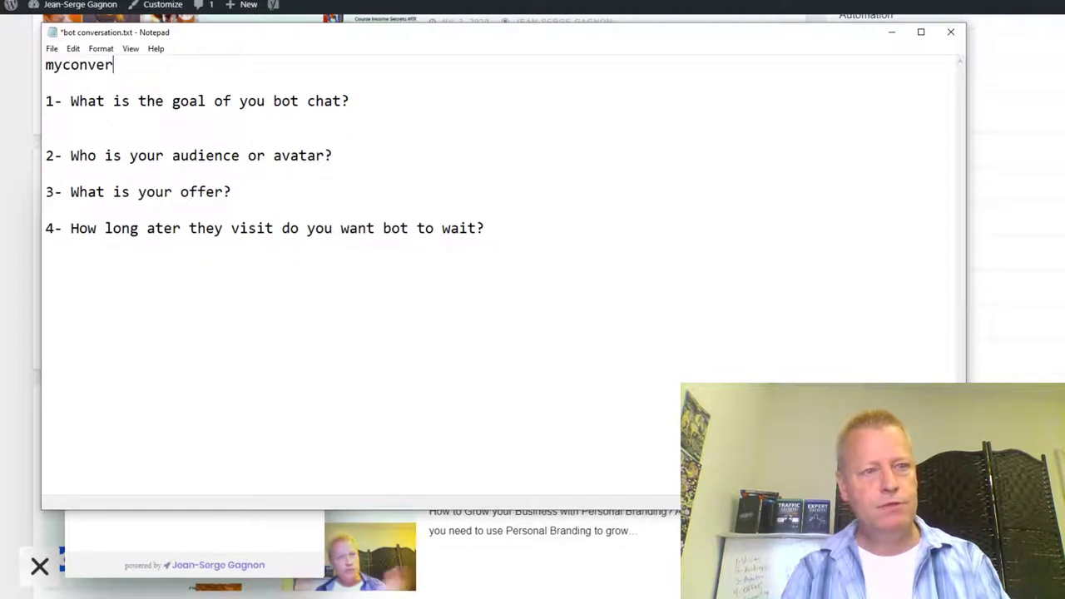
{"action": "type", "text": "siobo"}
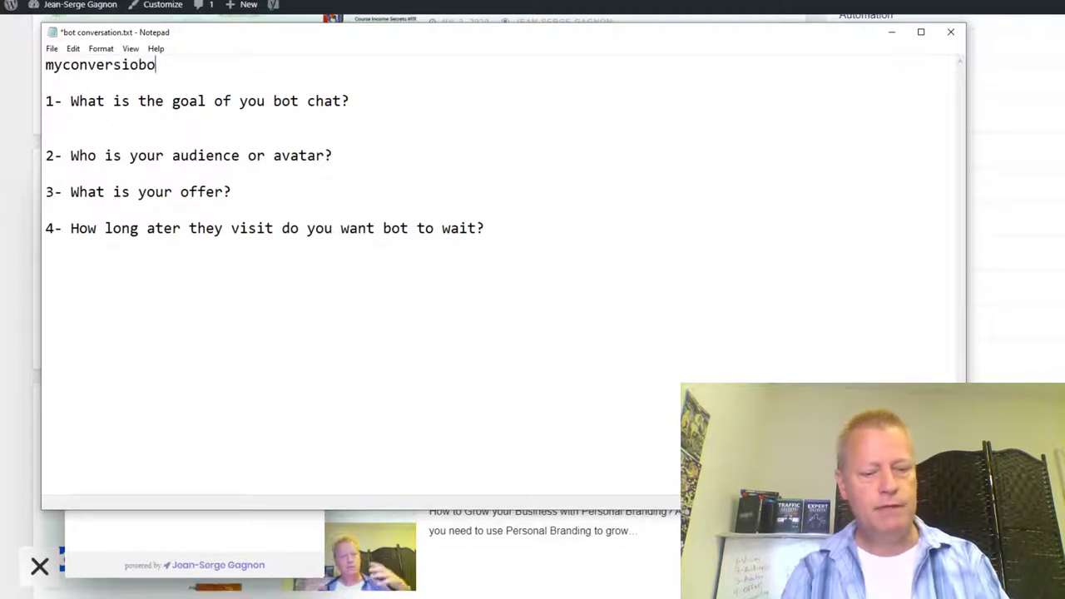
{"action": "type", "text": "t.com"}
{"action": "key", "text": "Down"}
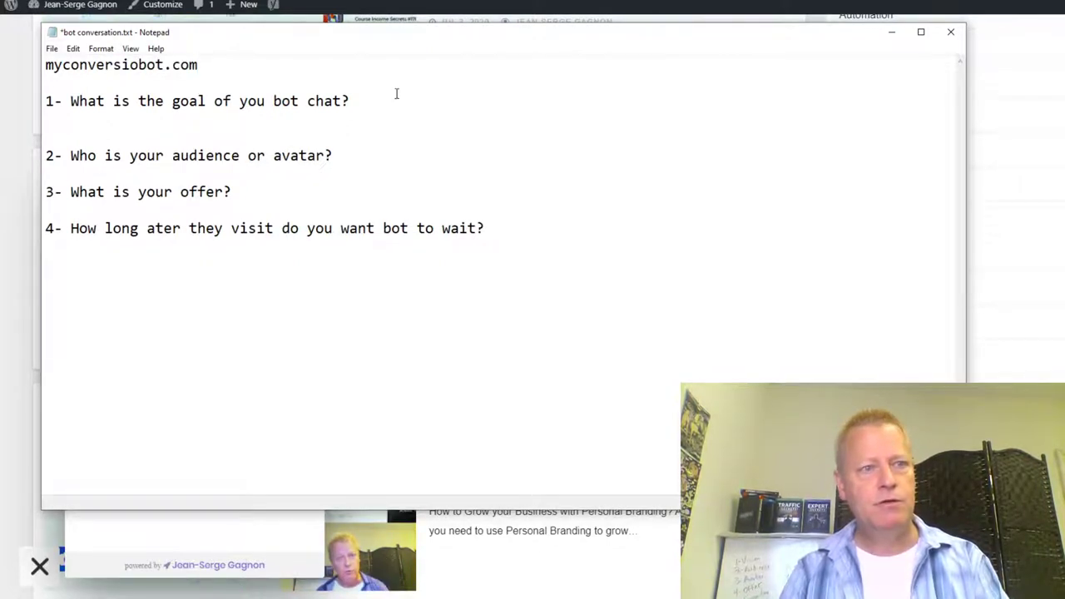
{"action": "key", "text": "Up"}
{"action": "type", "text": "http://"}
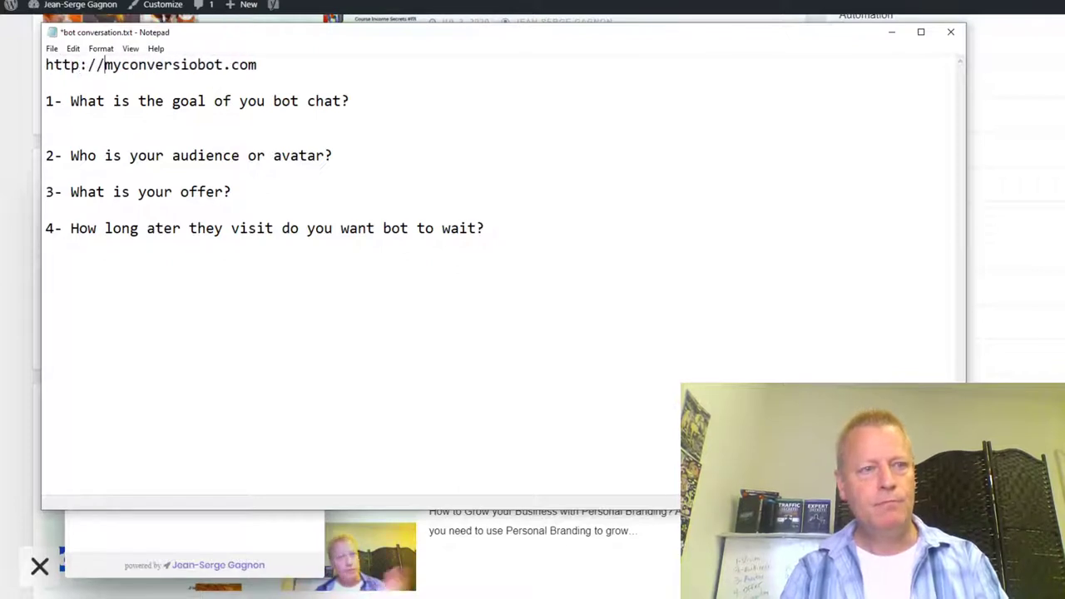
- Indent the web address so it sits near the middle of its line as a heading
{"action": "key", "text": "Left"}
{"action": "key", "text": "Left"}
{"action": "key", "text": "Left"}
{"action": "key", "text": "Left"}
{"action": "key", "text": "Left"}
{"action": "key", "text": "Home"}
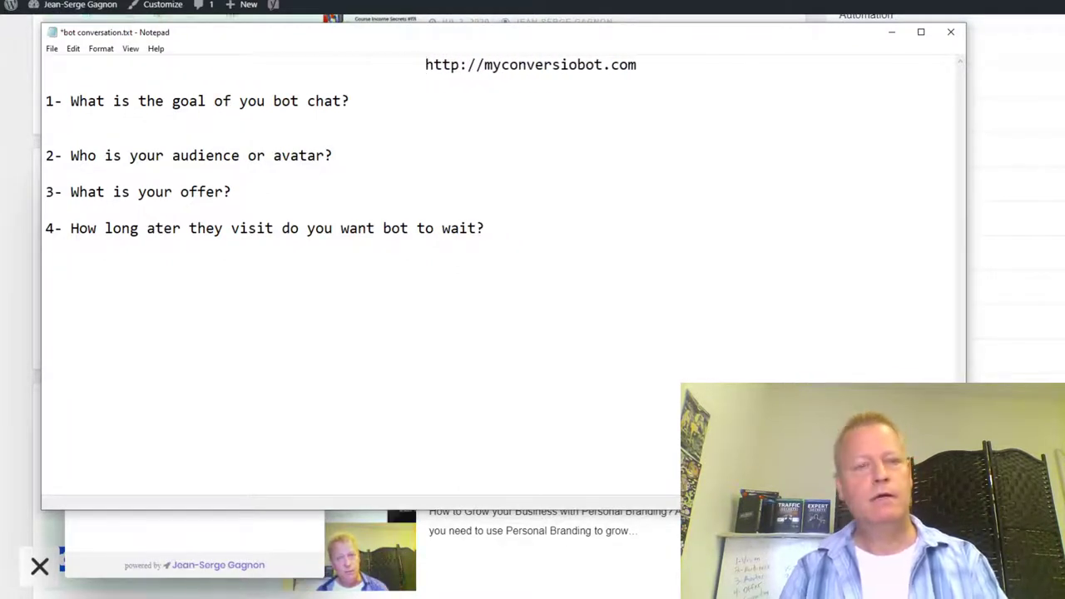
- Remove the extra blank line below the first question and add the answer "- Get them on my list" directly under it
{"action": "left_click", "coordinate": [369, 101]}
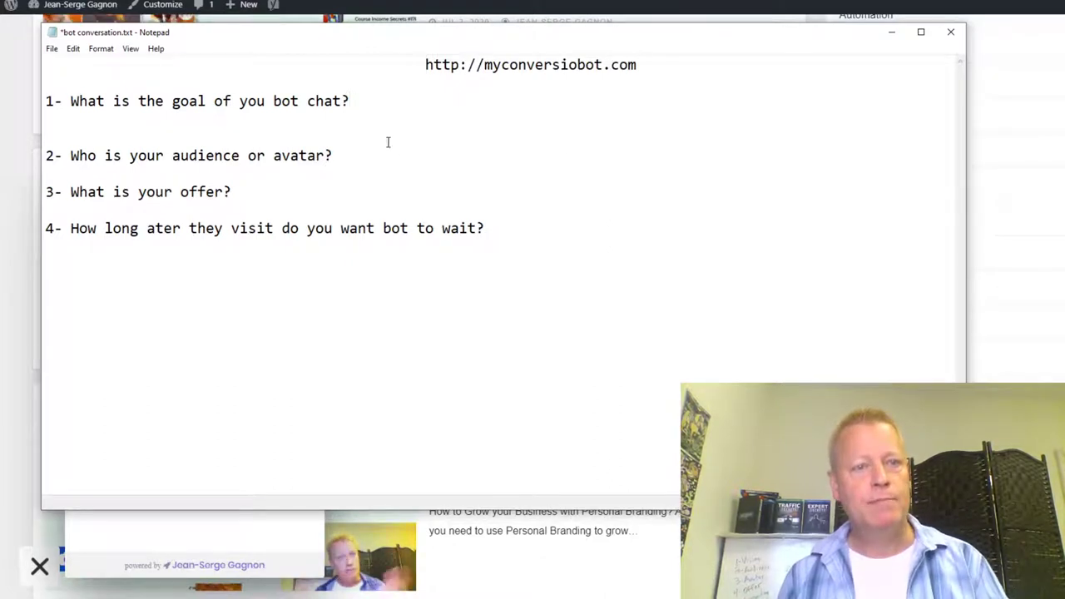
{"action": "key", "text": "BackSpace"}
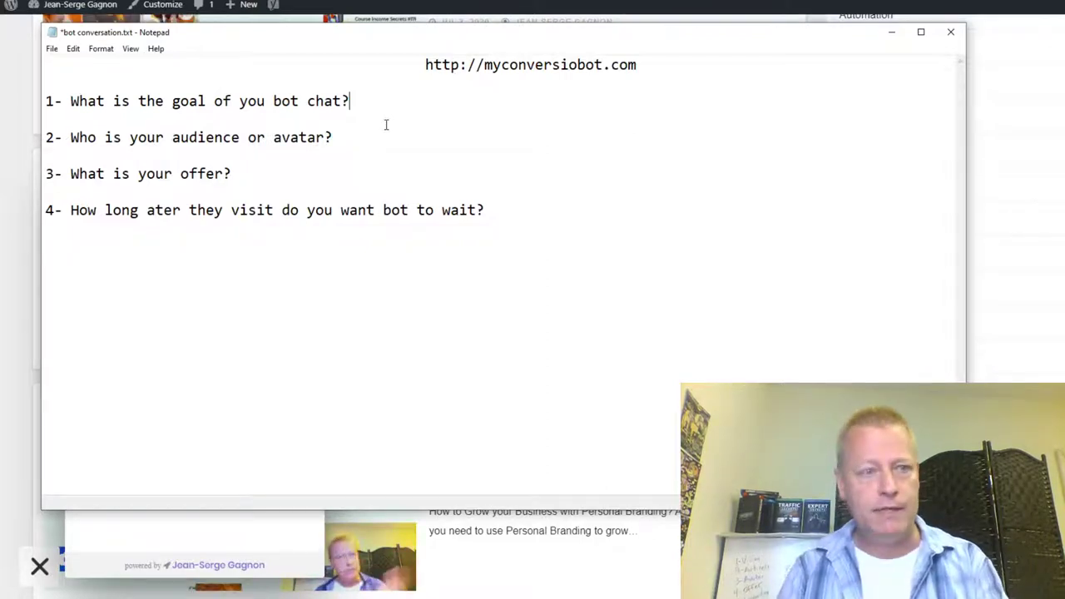
{"action": "key", "text": "Return"}
{"action": "type", "text": "- "}
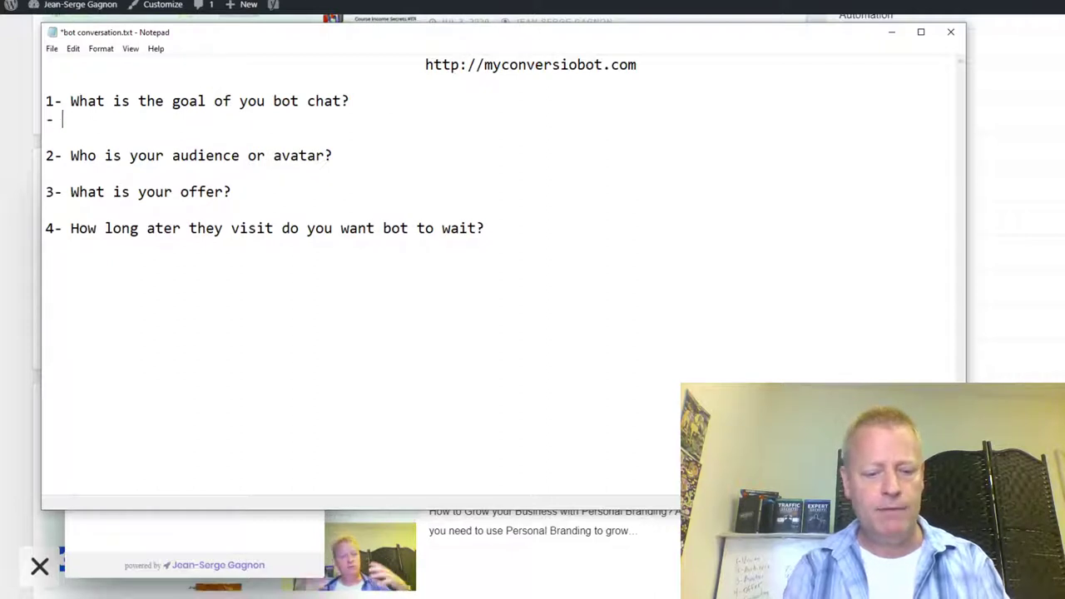
{"action": "type", "text": "Get them on "}
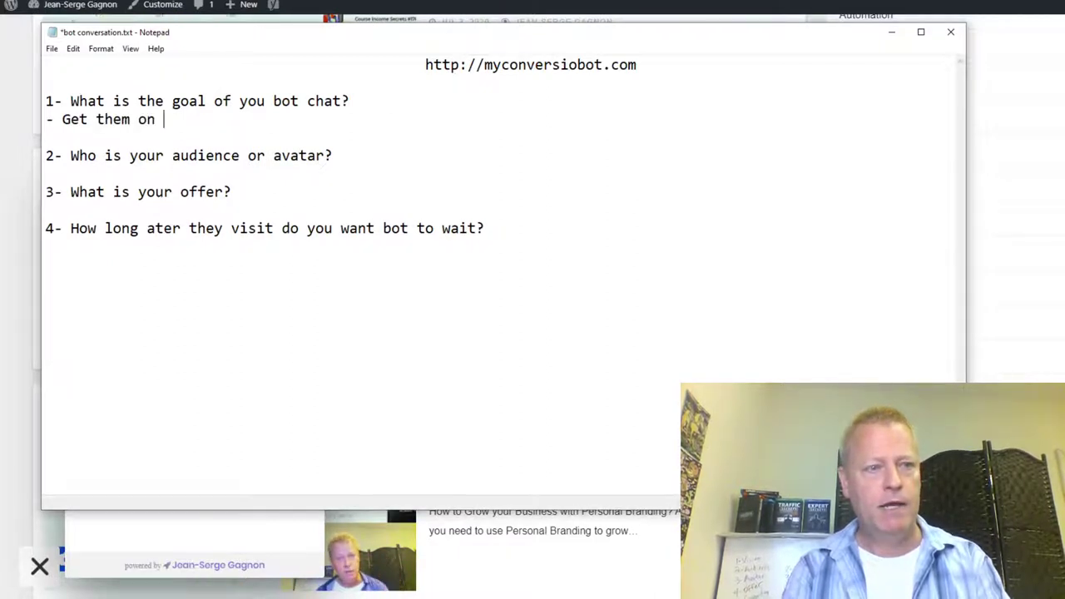
{"action": "type", "text": "my list"}
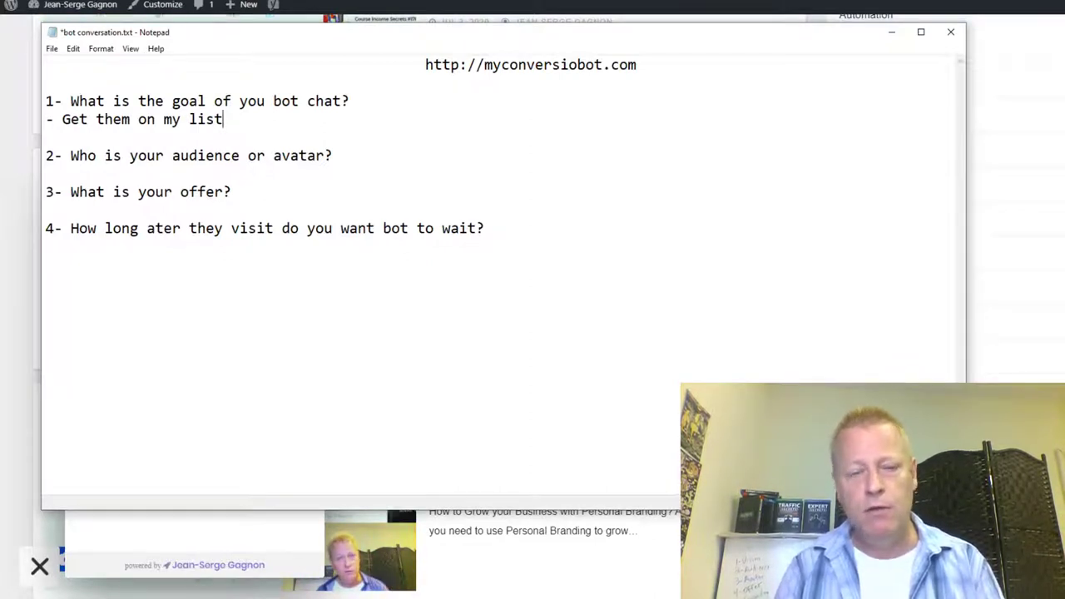
- Add a second answer line to the goal question reading "- Make them feel like I care about them"
{"action": "key", "text": "Return"}
{"action": "type", "text": "- "}
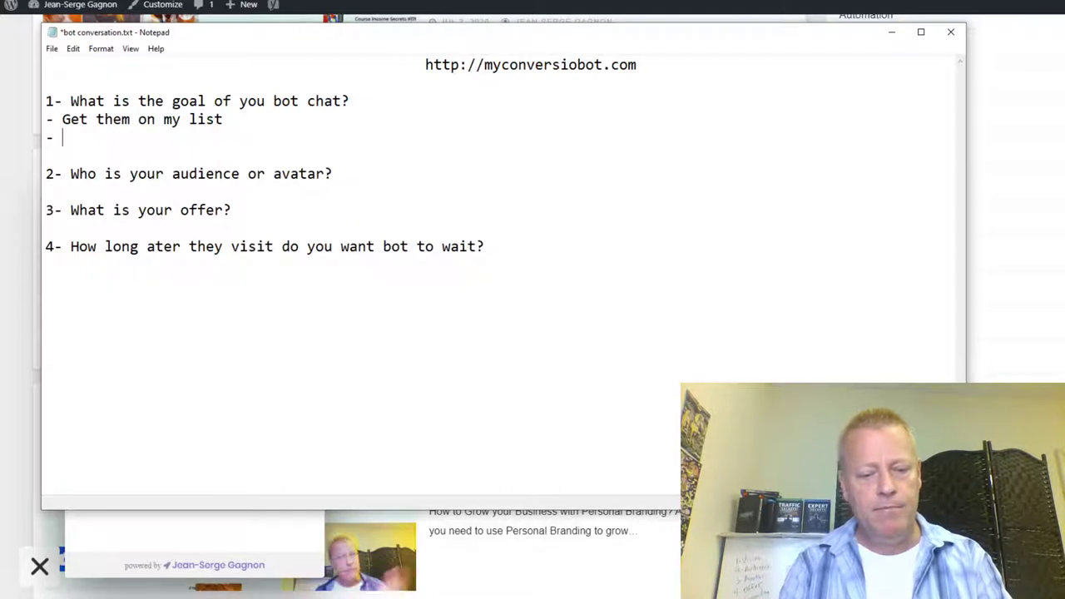
{"action": "type", "text": "Make then"}
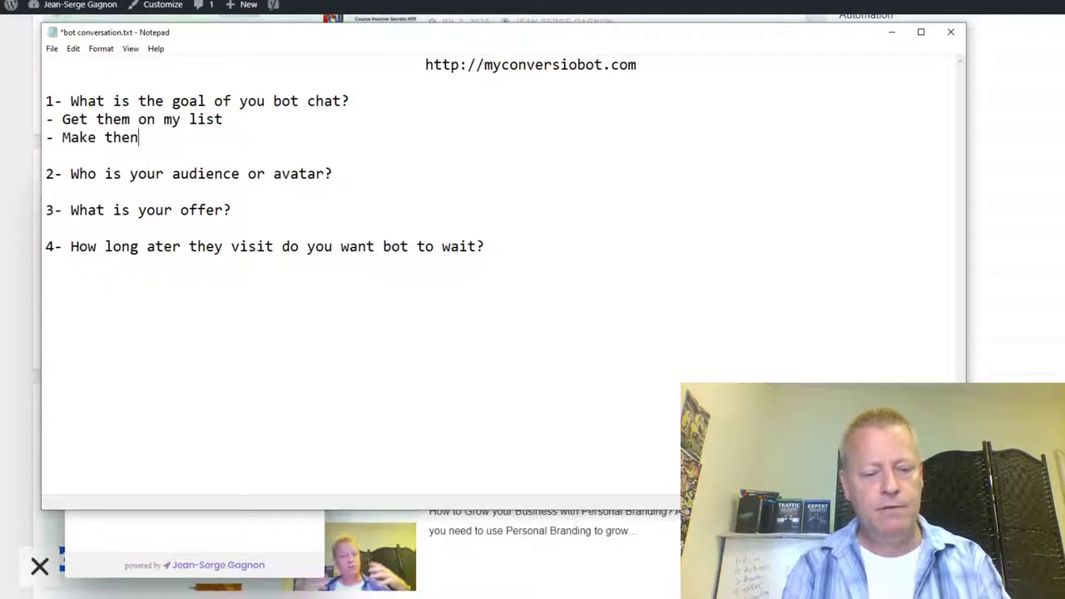
{"action": "key", "text": "BackSpace"}
{"action": "type", "text": "m feel l"}
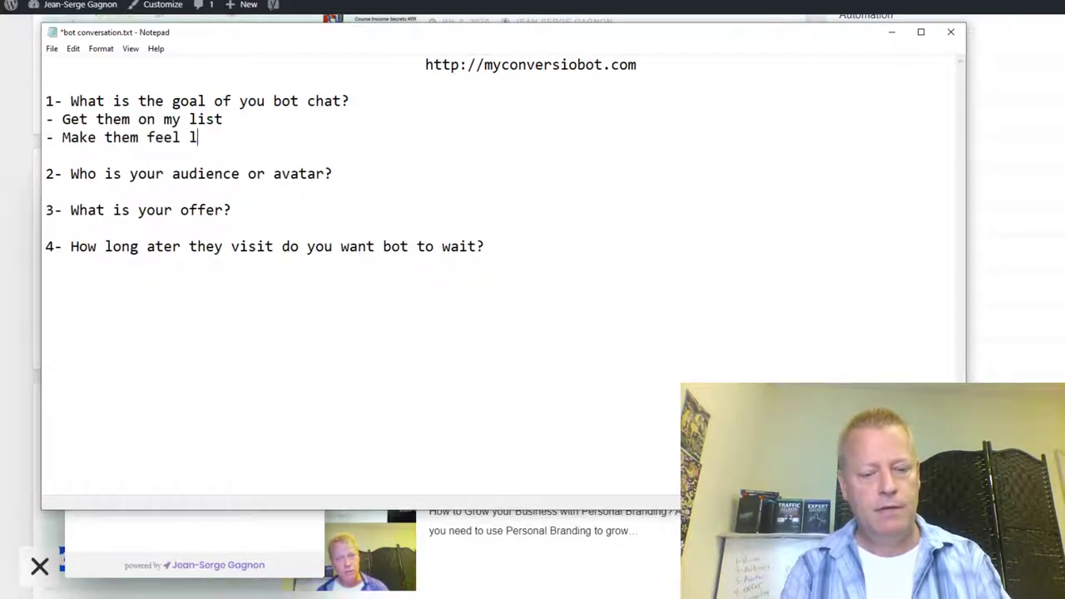
{"action": "type", "text": "ike I ca"}
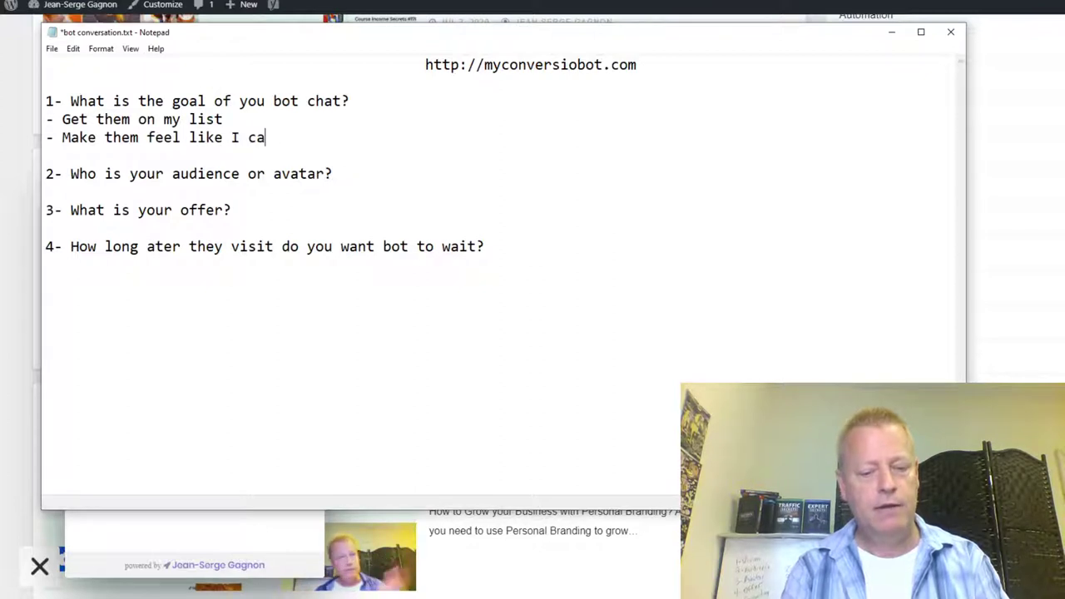
{"action": "type", "text": "re about them"}
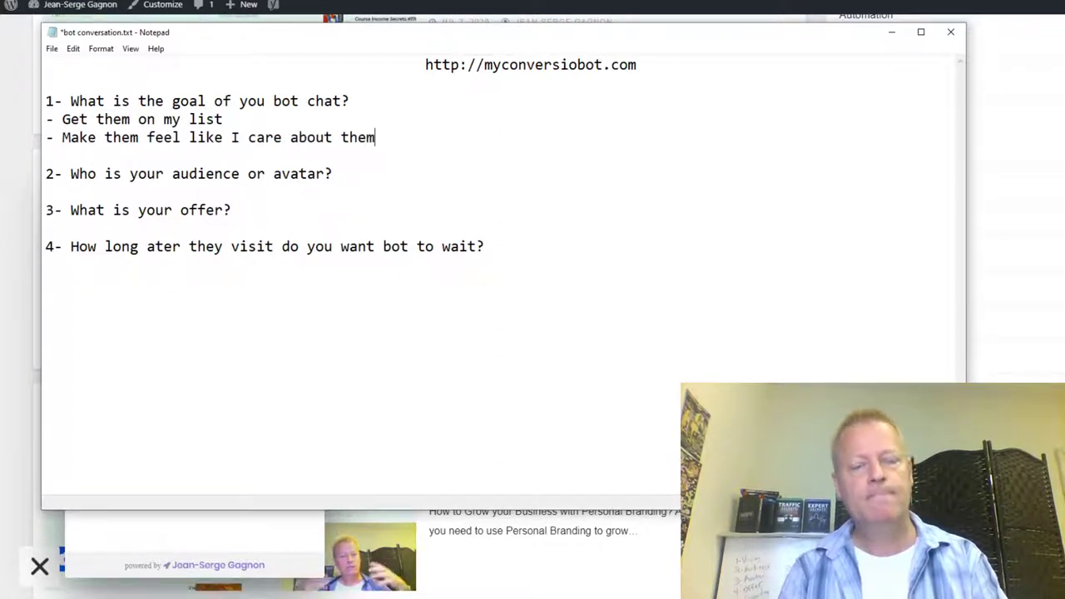
- Add a third answer line to the goal question reading "- Come back to blog later"
{"action": "key", "text": "Return"}
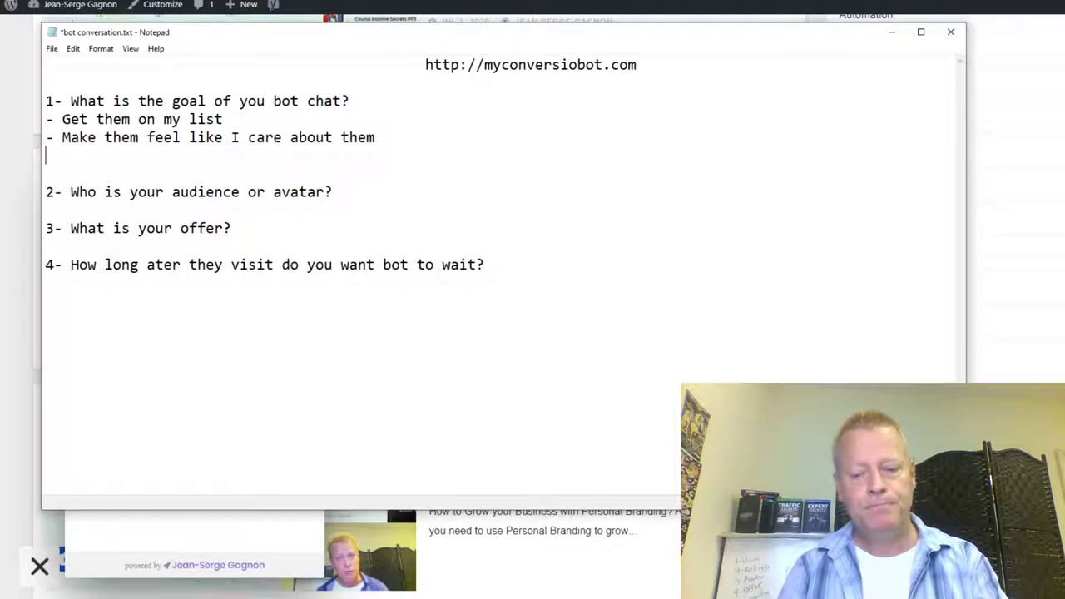
{"action": "type", "text": "-"}
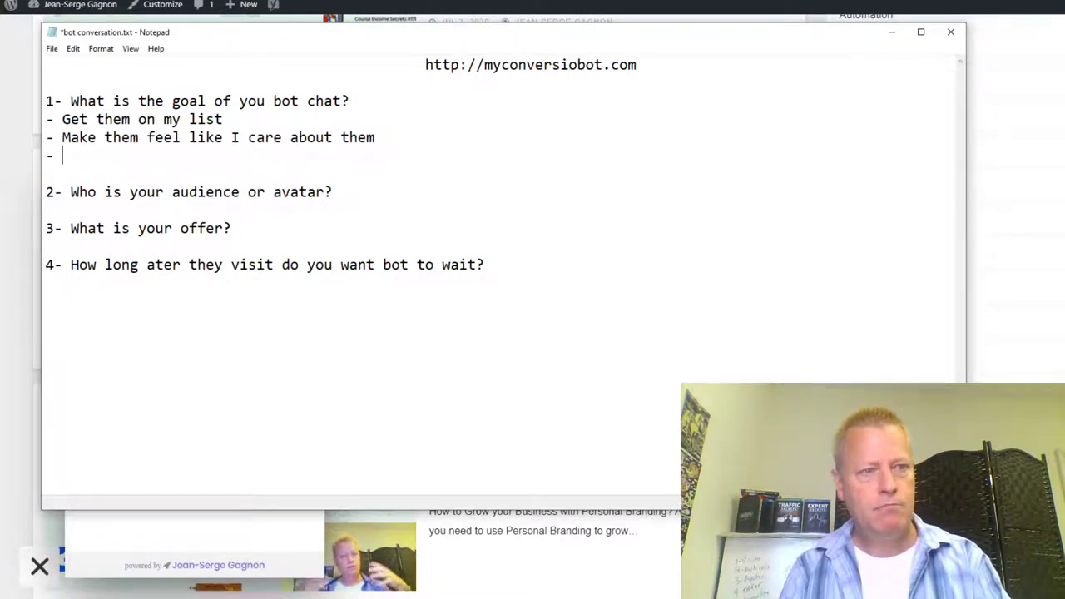
{"action": "type", "text": "me back t"}
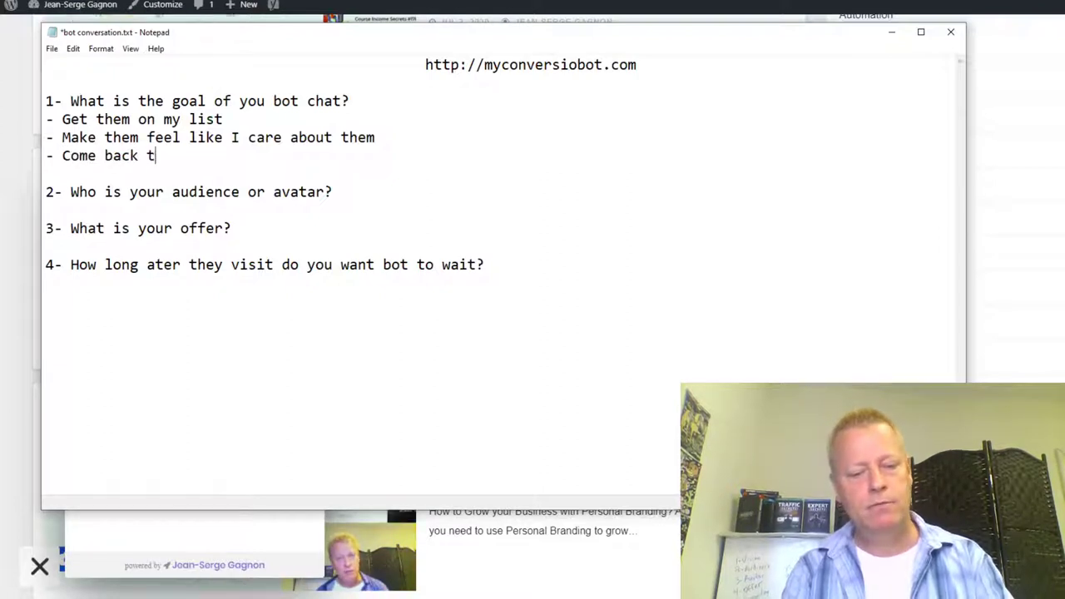
{"action": "type", "text": "o blog later"}
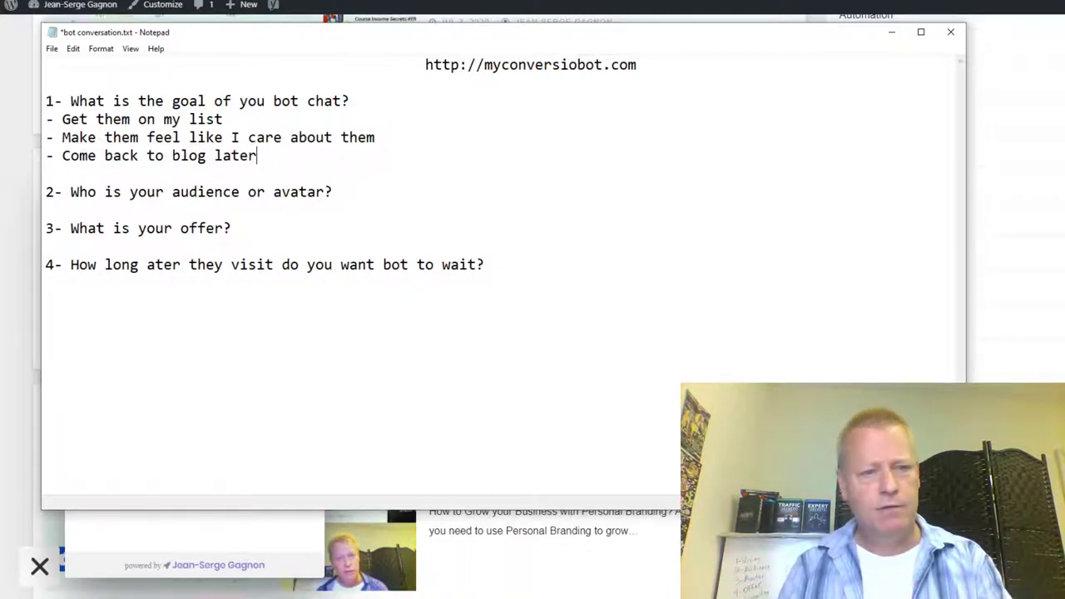
- Add the answer "- online marketers" on a new line directly under the audience question
{"action": "key", "text": "Down"}
{"action": "key", "text": "Down"}
{"action": "key", "text": "Down"}
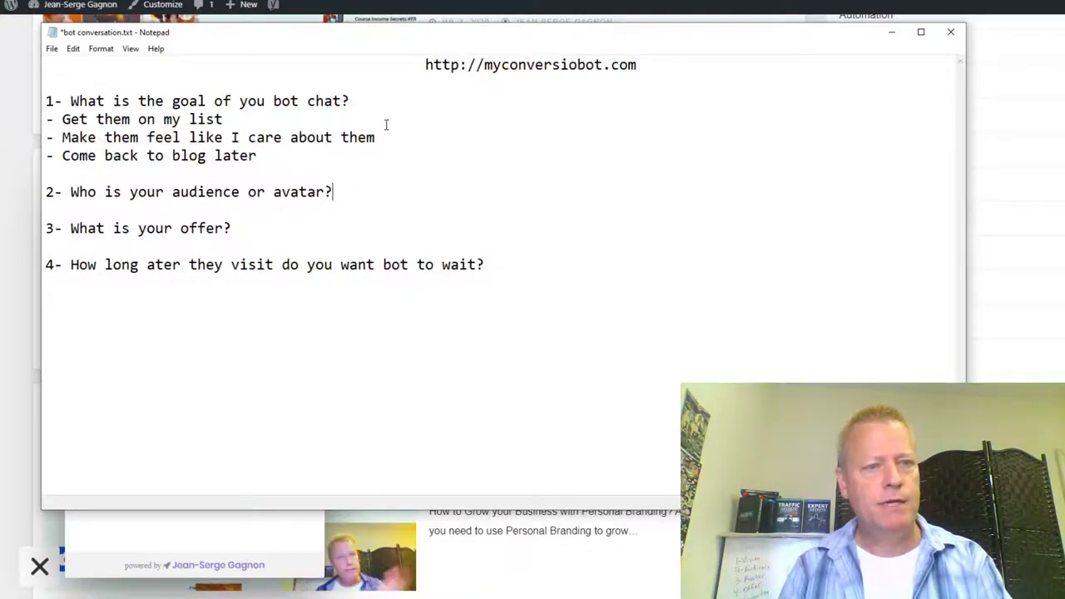
{"action": "key", "text": "Return"}
{"action": "type", "text": "- ma"}
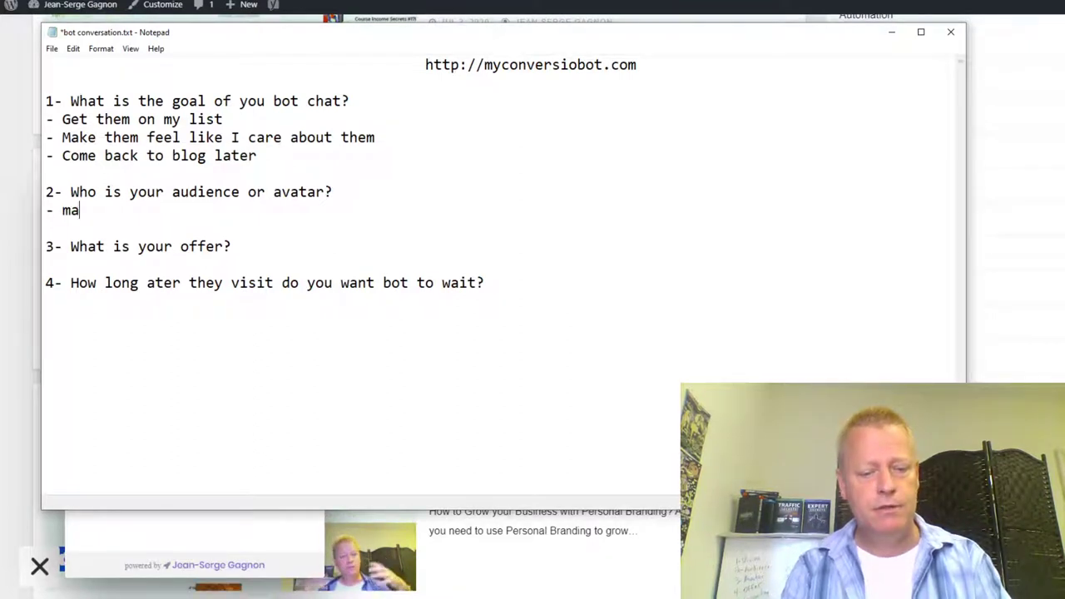
{"action": "key", "text": "BackSpace"}
{"action": "type", "text": "online"}
{"action": "key", "text": "BackSpace"}
{"action": "key", "text": "BackSpace"}
{"action": "key", "text": "BackSpace"}
{"action": "key", "text": "BackSpace"}
{"action": "key", "text": "BackSpace"}
{"action": "key", "text": "BackSpace"}
{"action": "key", "text": "BackSpace"}
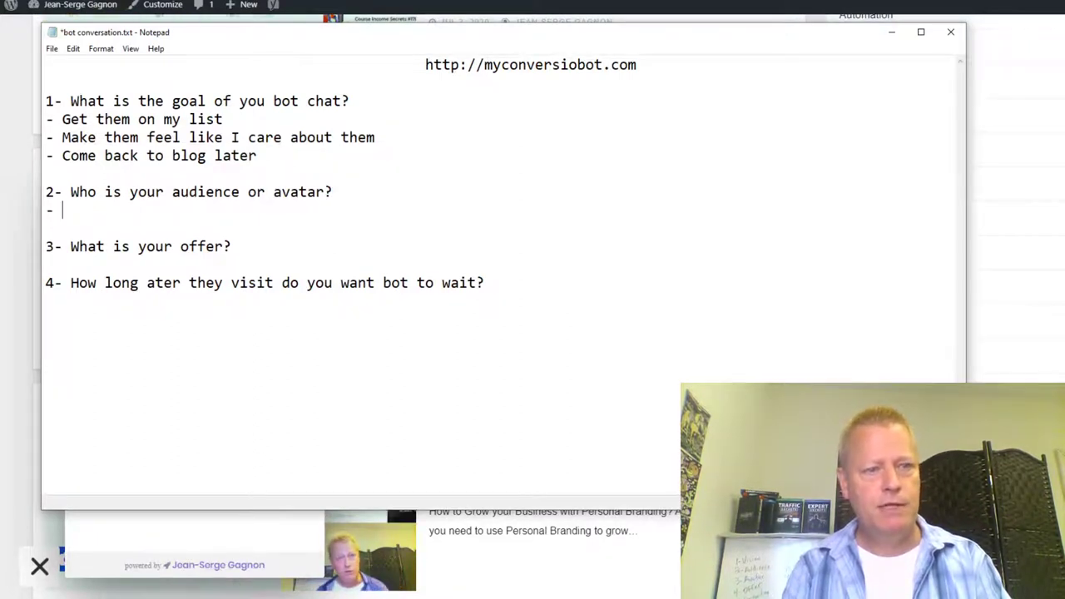
{"action": "type", "text": "online mark"}
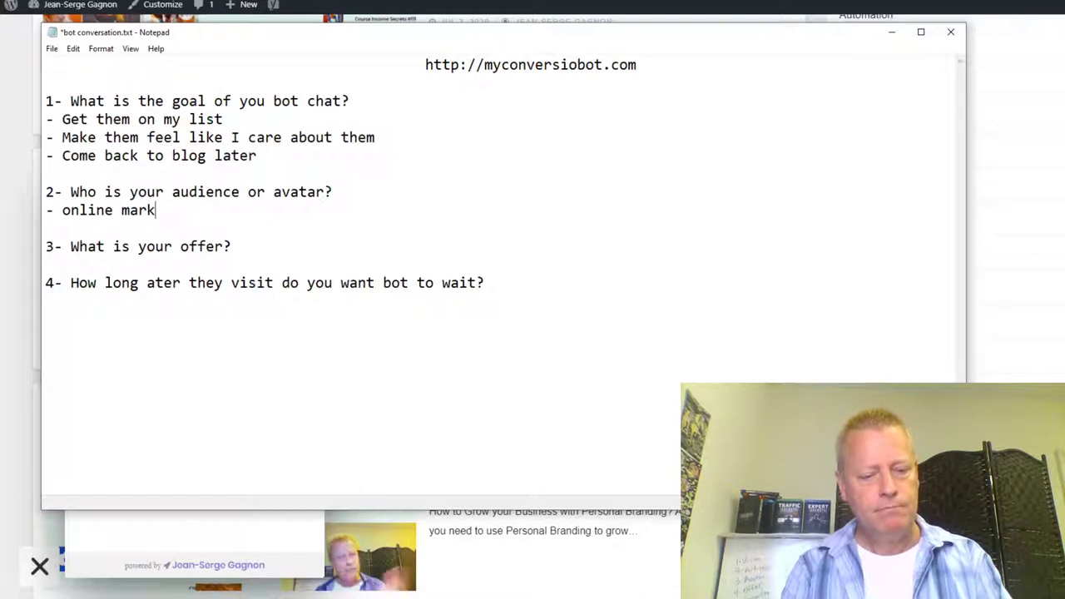
{"action": "type", "text": "eters"}
{"action": "key", "text": "Return"}
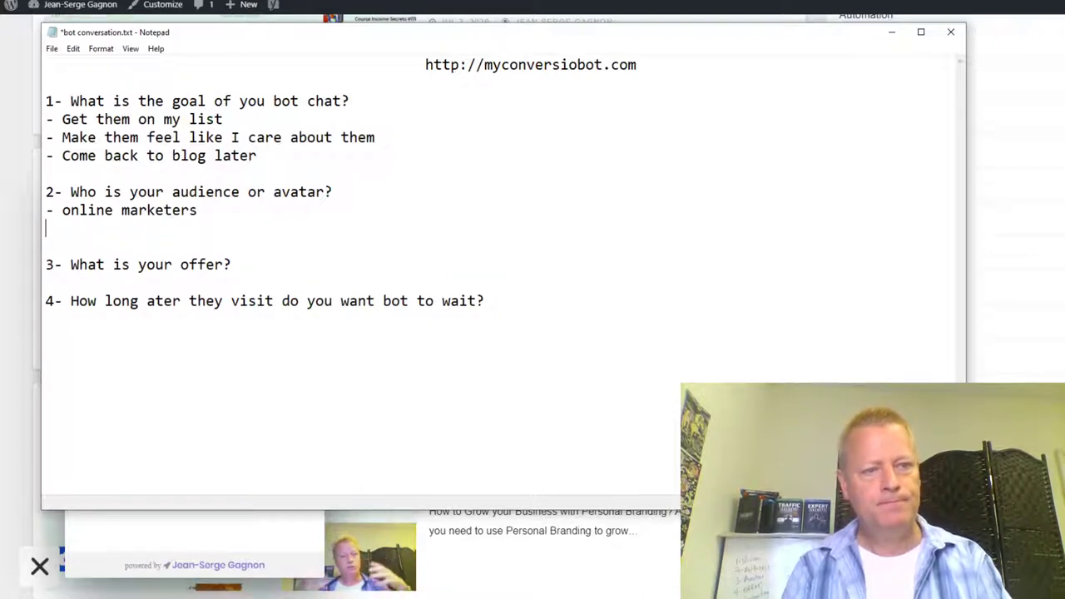
{"action": "type", "text": "- aff"}
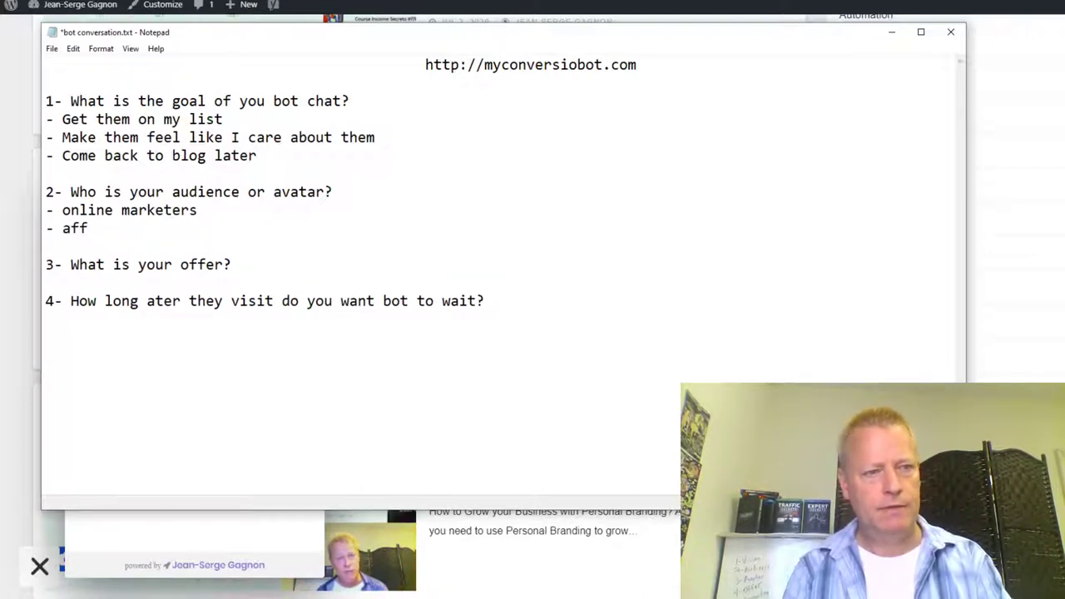
{"action": "key", "text": "BackSpace"}
{"action": "key", "text": "BackSpace"}
{"action": "key", "text": "BackSpace"}
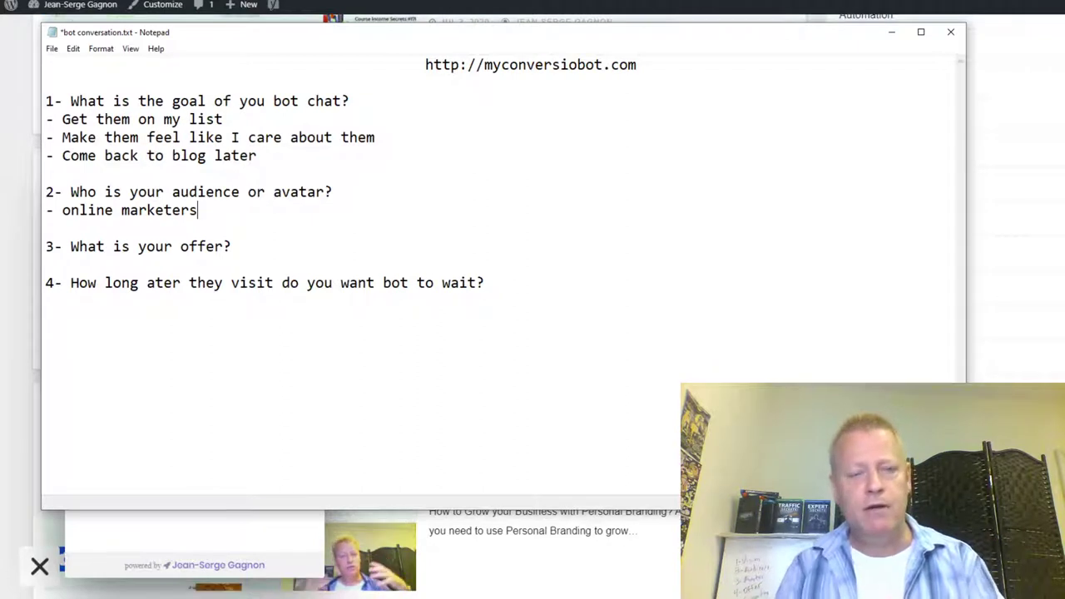
- Extend the online marketers answer with "that know about affiliate and network marketing and"
{"action": "type", "text": ","}
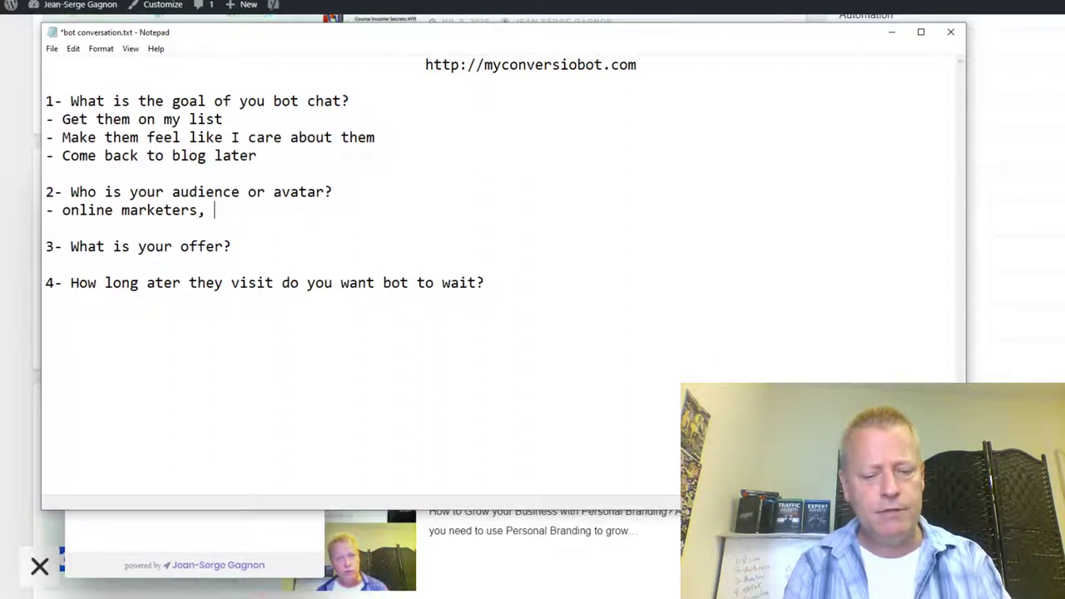
{"action": "key", "text": "BackSpace"}
{"action": "key", "text": "BackSpace"}
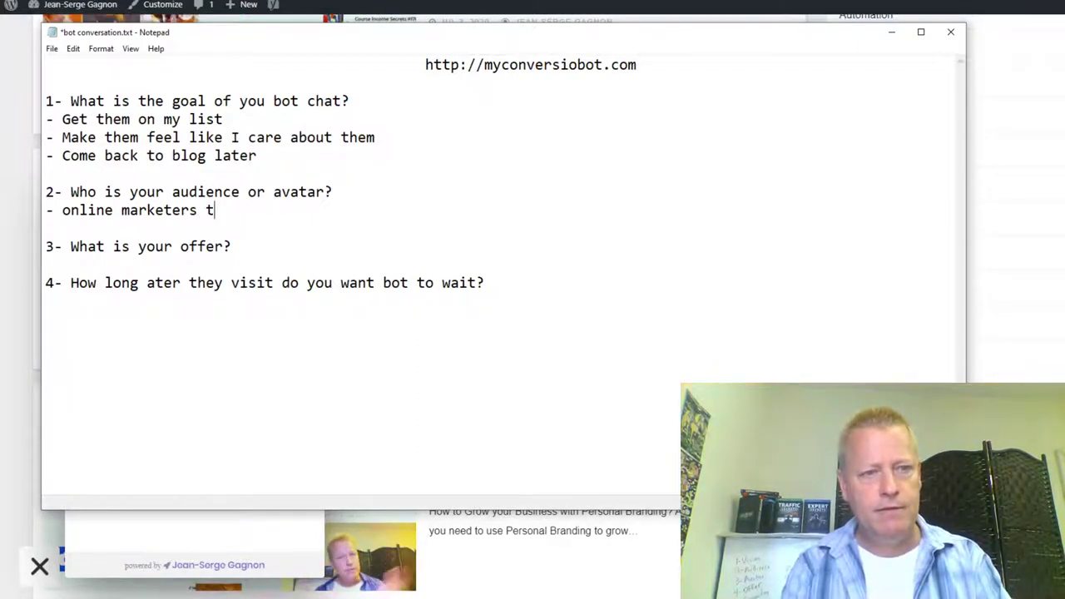
{"action": "type", "text": "hat know ab"}
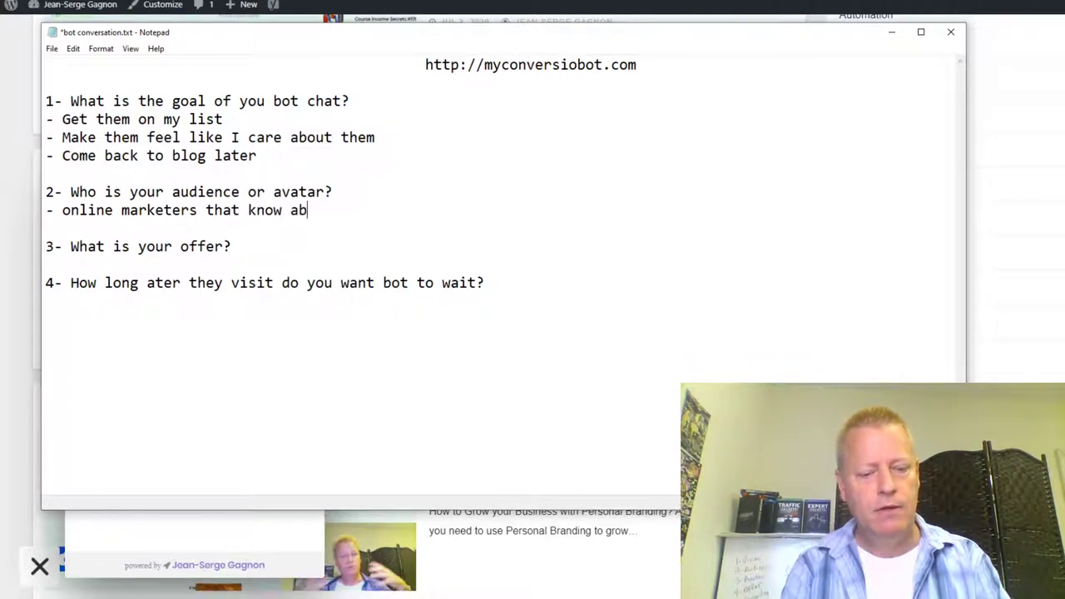
{"action": "type", "text": "out affiliate and"}
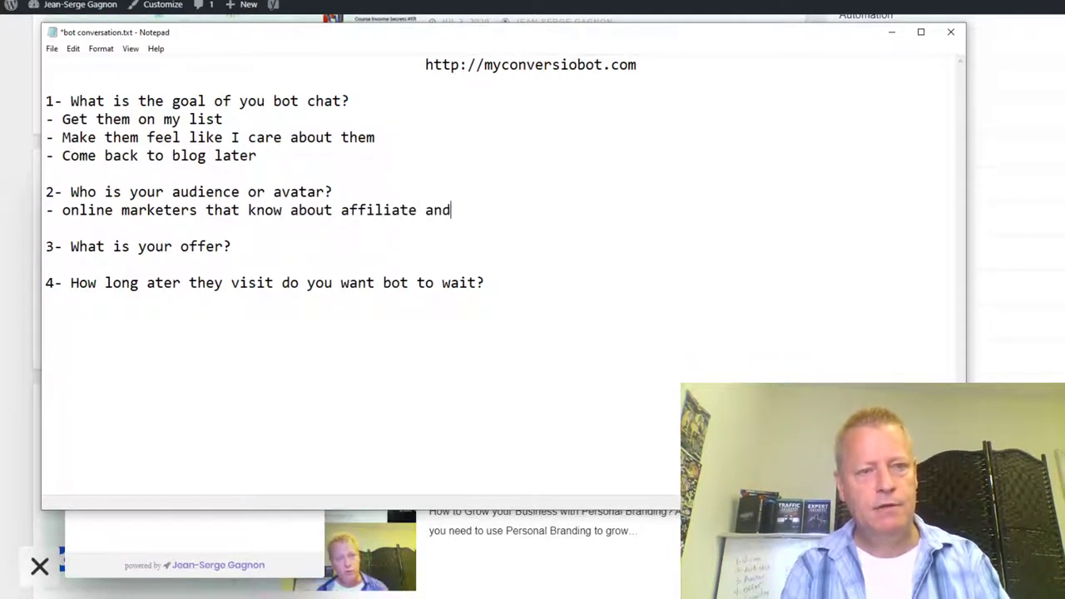
{"action": "type", "text": " network ma"}
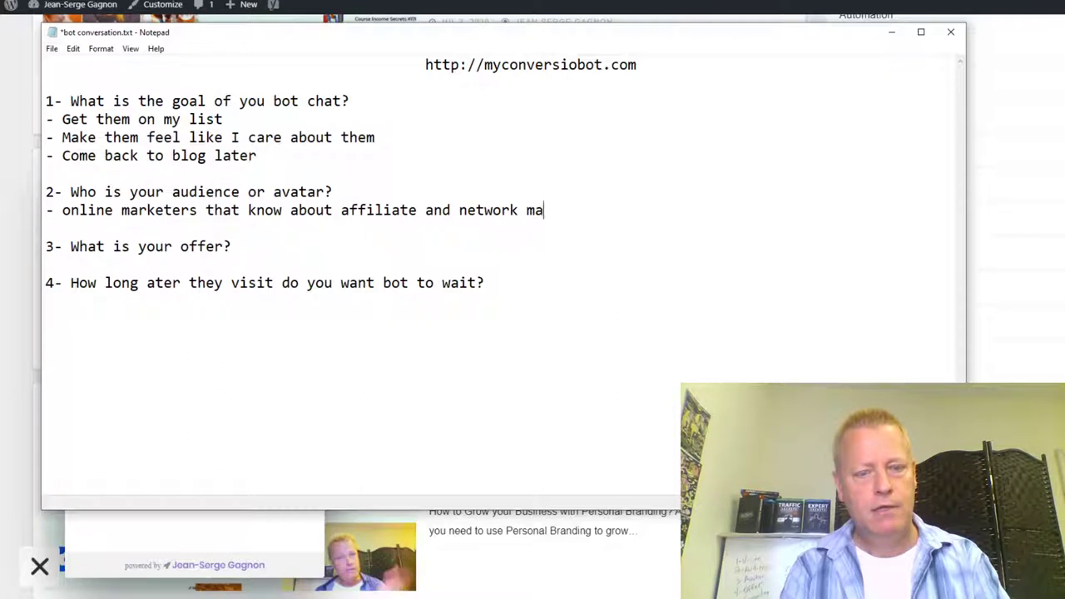
{"action": "type", "text": "rketing and"}
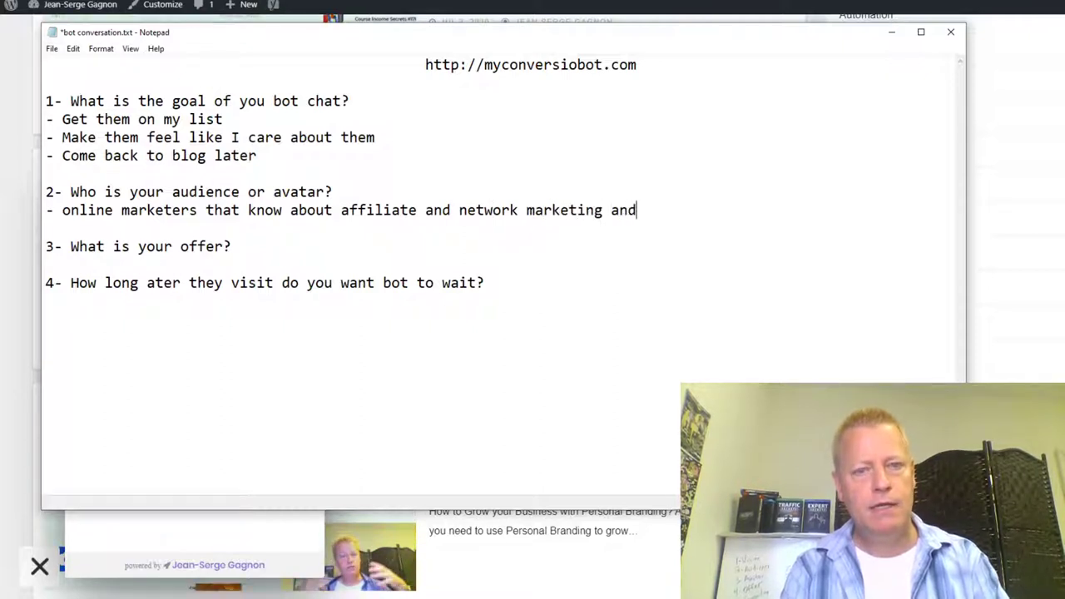
- Complete the first audience answer with "have been building their biz online for at least 1 year"
{"action": "type", "text": " have been bui"}
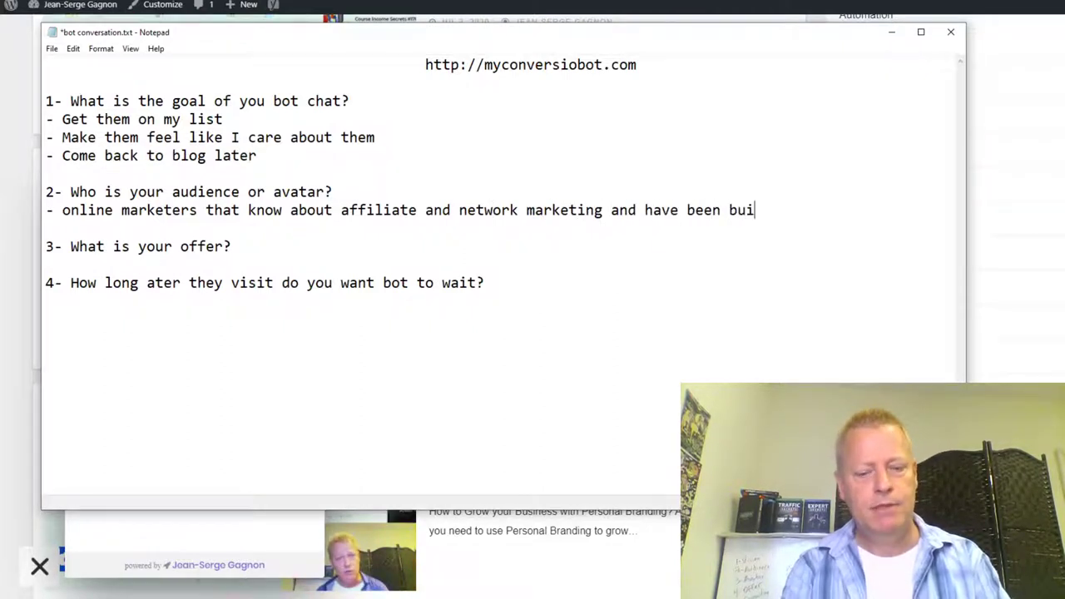
{"action": "type", "text": "lding their b"}
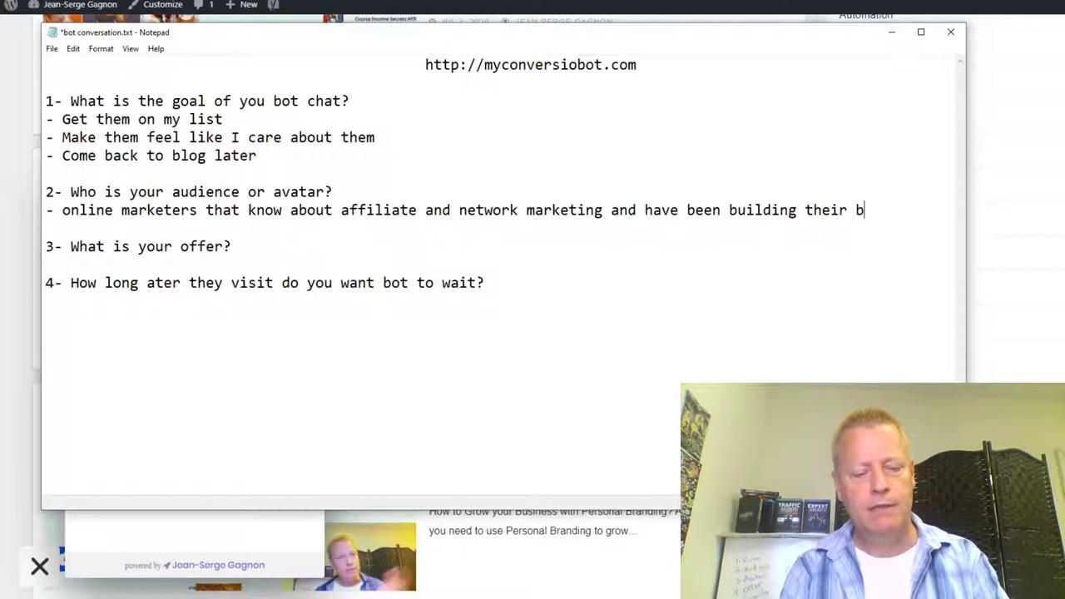
{"action": "type", "text": "ix o"}
{"action": "key", "text": "BackSpace"}
{"action": "key", "text": "BackSpace"}
{"action": "key", "text": "BackSpace"}
{"action": "type", "text": "z o"}
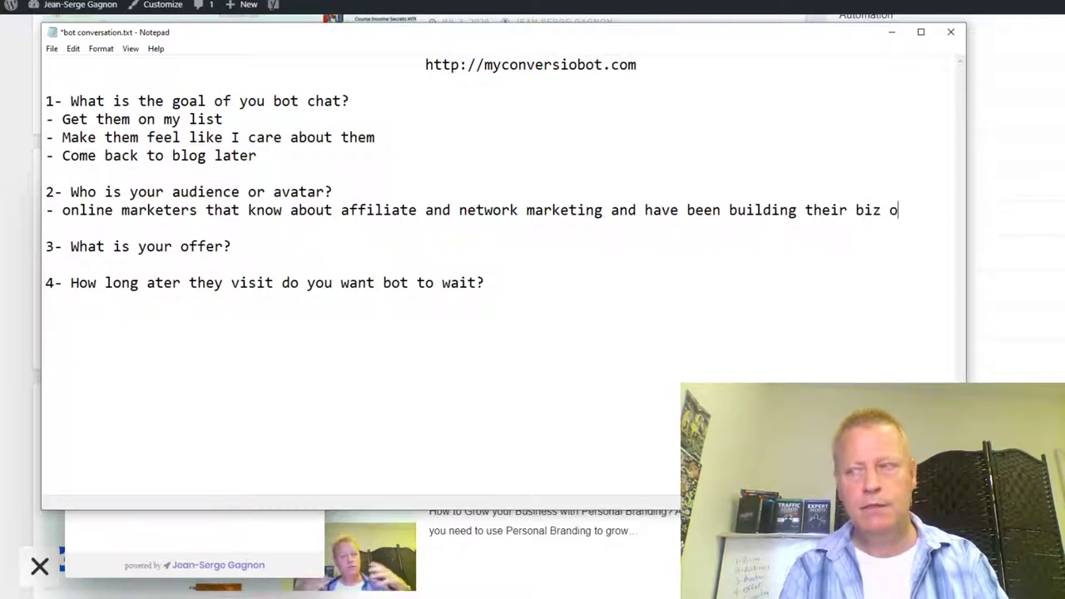
{"action": "type", "text": "nline for "}
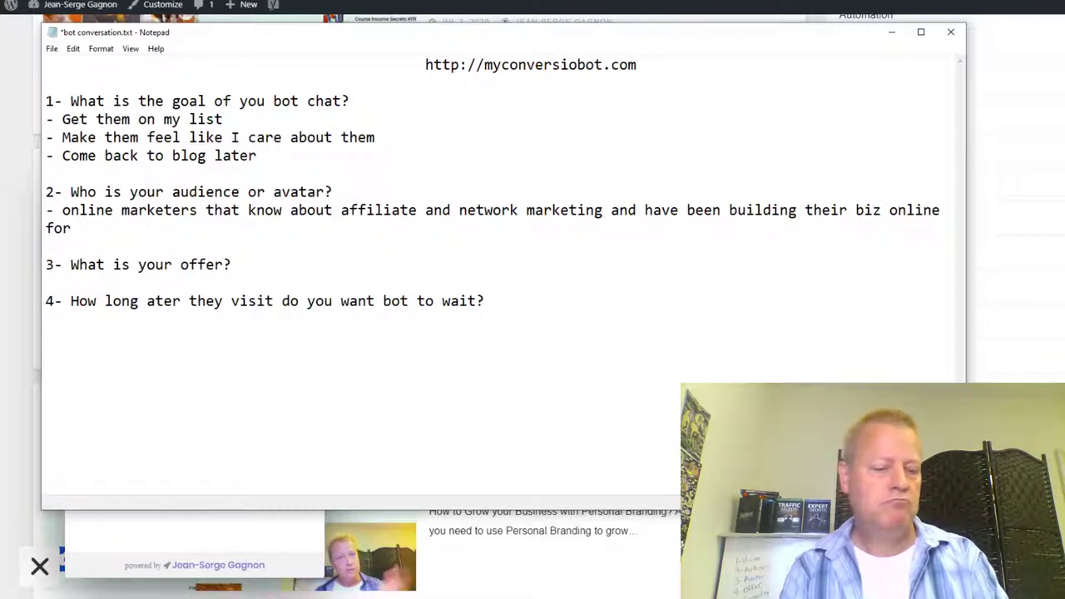
{"action": "type", "text": "at leas"}
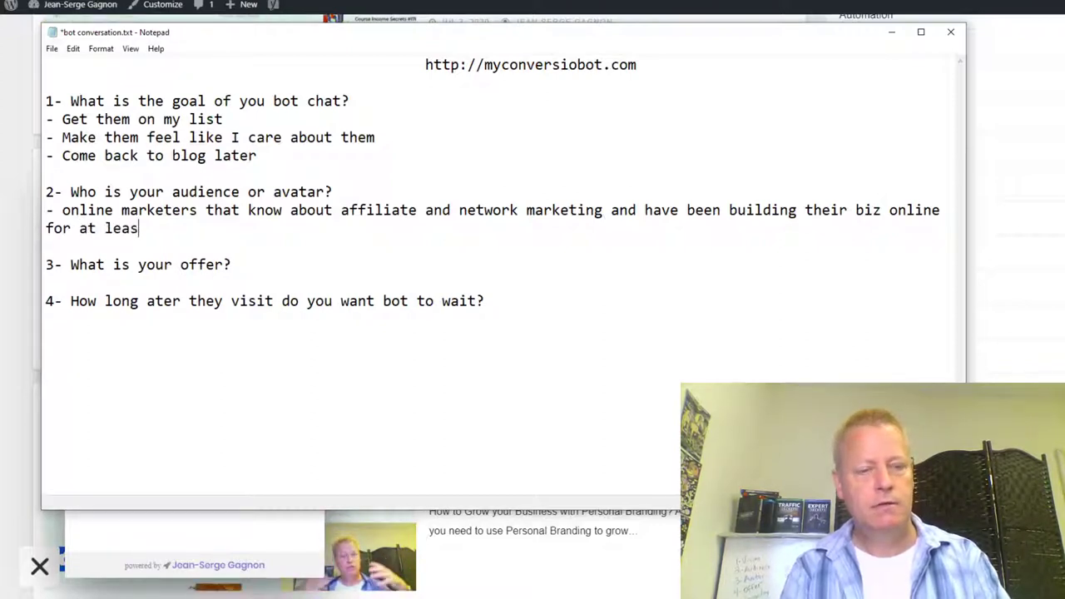
{"action": "type", "text": "t 1 year"}
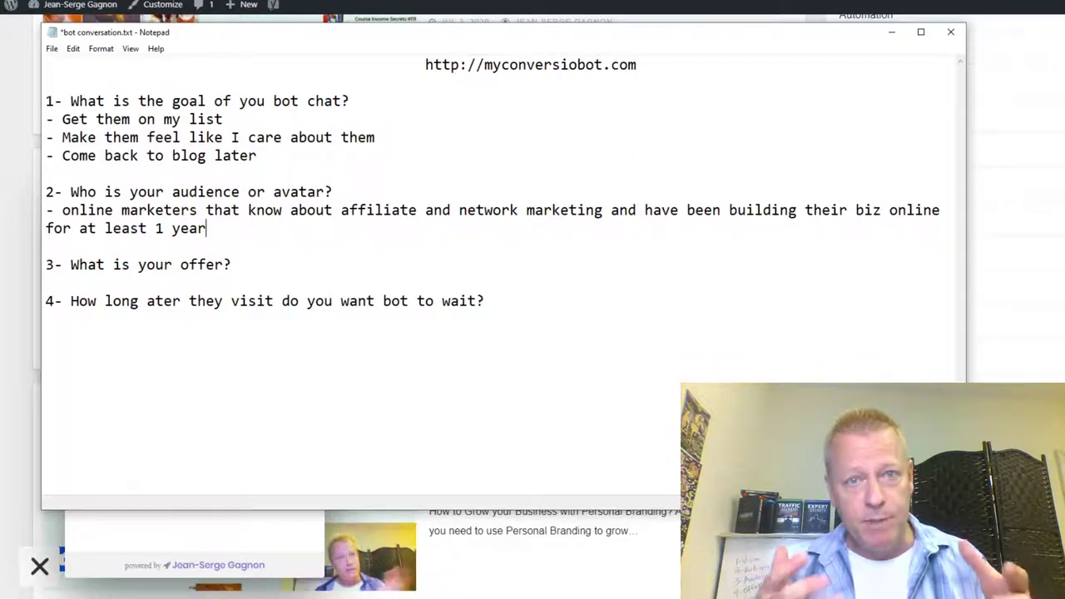
- Add a second answer line to the audience question reading "- They have a blog (or had one)"
{"action": "key", "text": "Return"}
{"action": "type", "text": "- "}
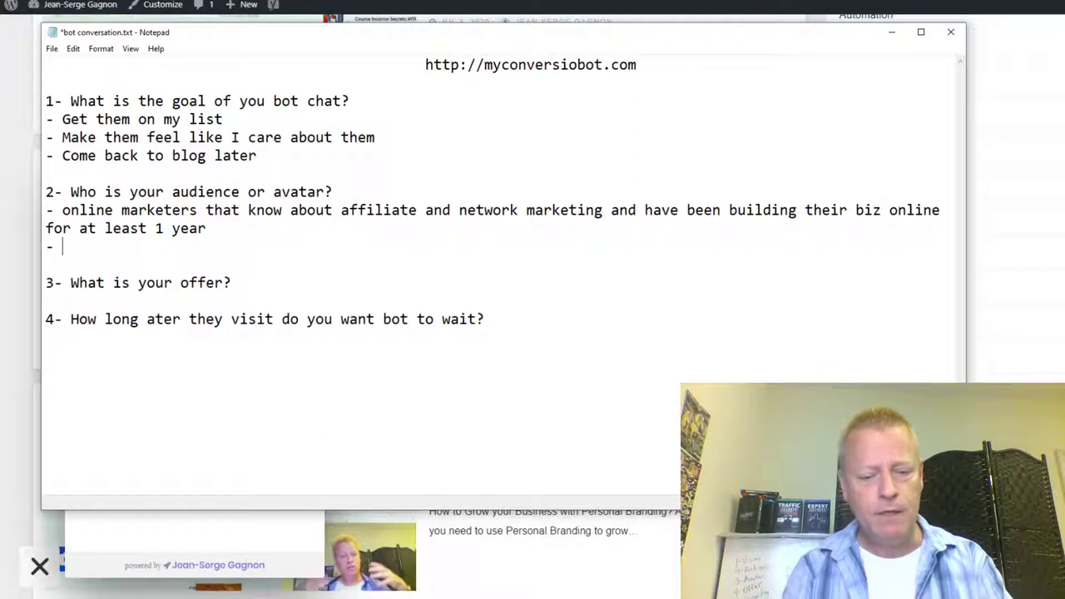
{"action": "type", "text": "They have a "}
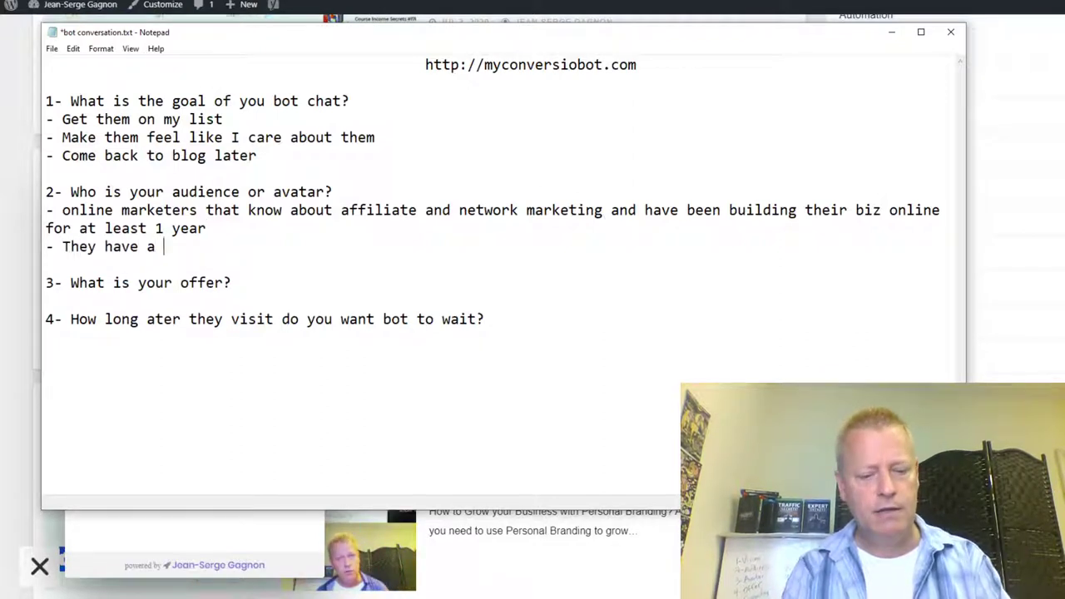
{"action": "type", "text": "blog (or h"}
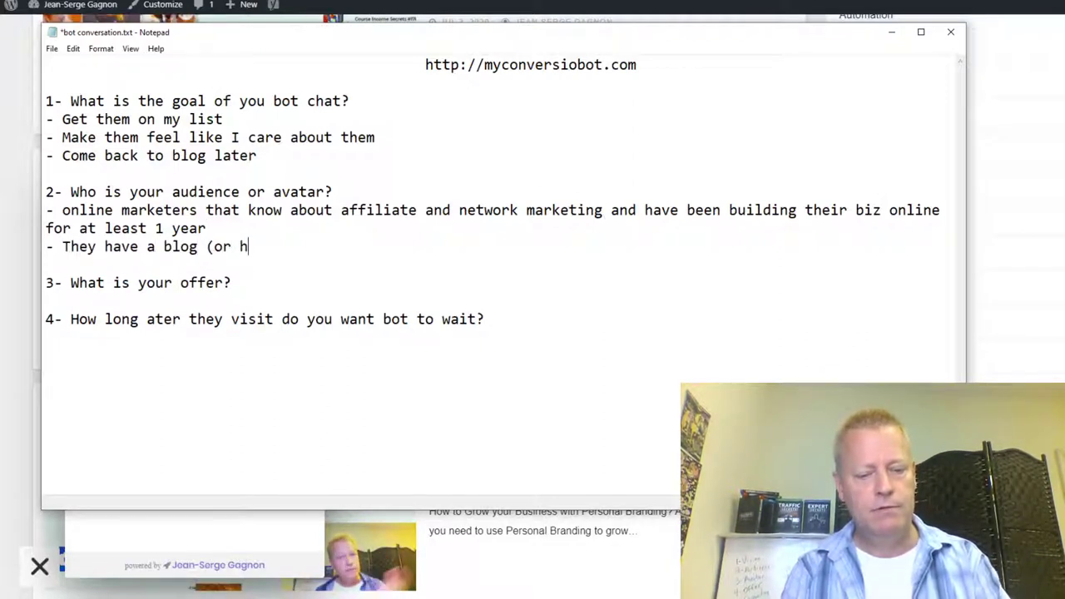
{"action": "type", "text": "ad one)"}
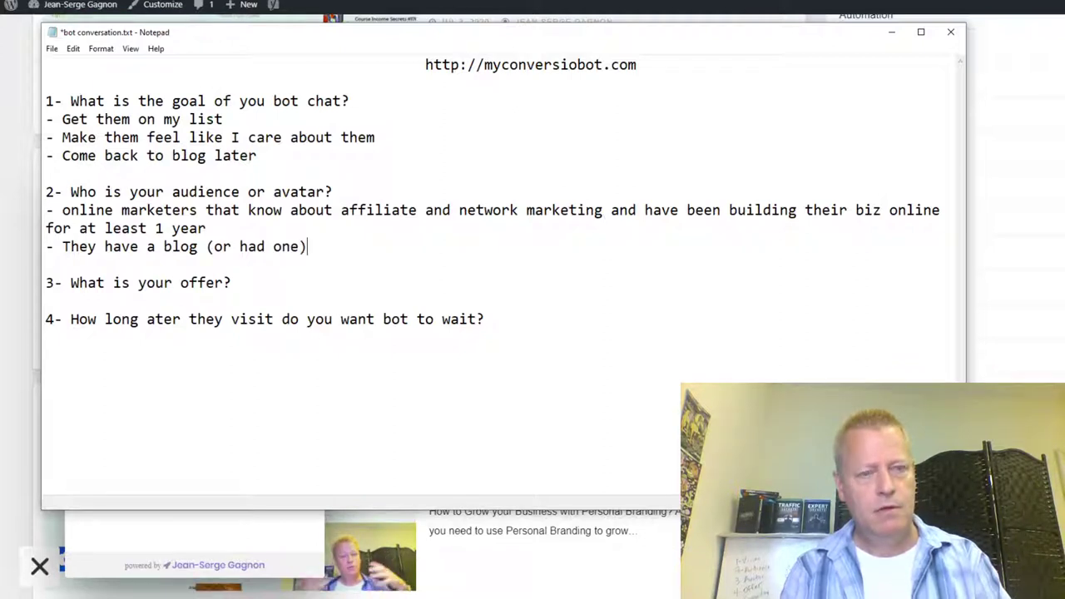
- Extend the second audience answer with "and they understand the value of building an email list"
{"action": "type", "text": " and they un"}
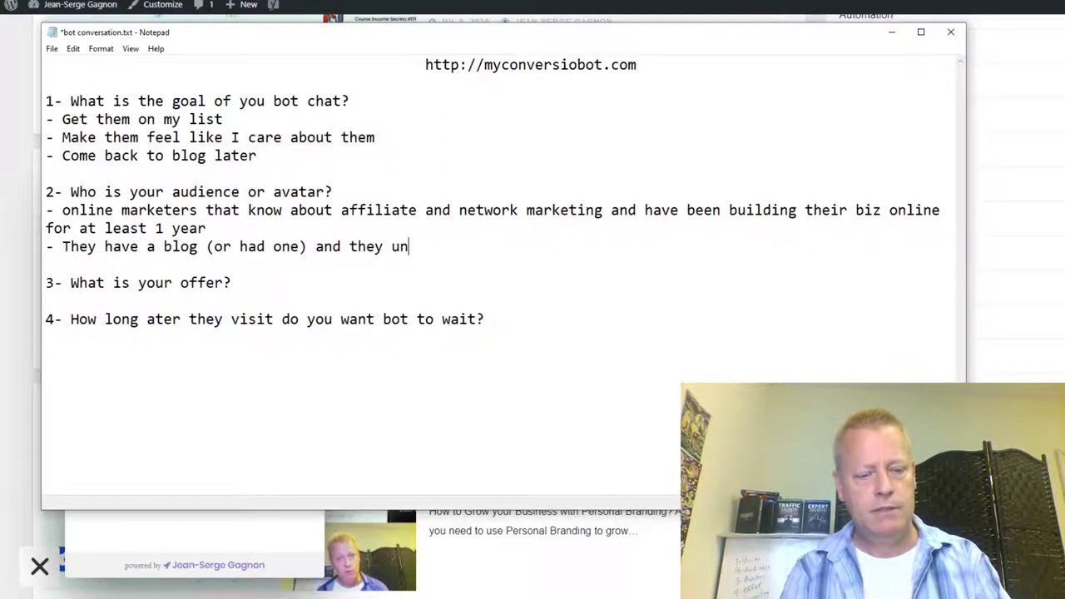
{"action": "type", "text": "derstand t"}
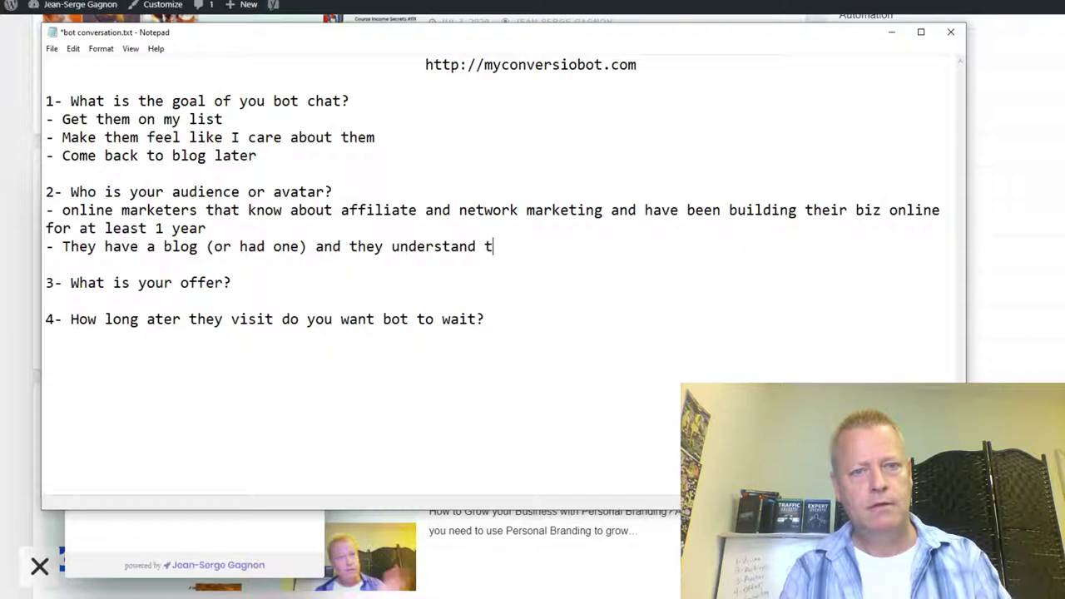
{"action": "type", "text": "he value of bui"}
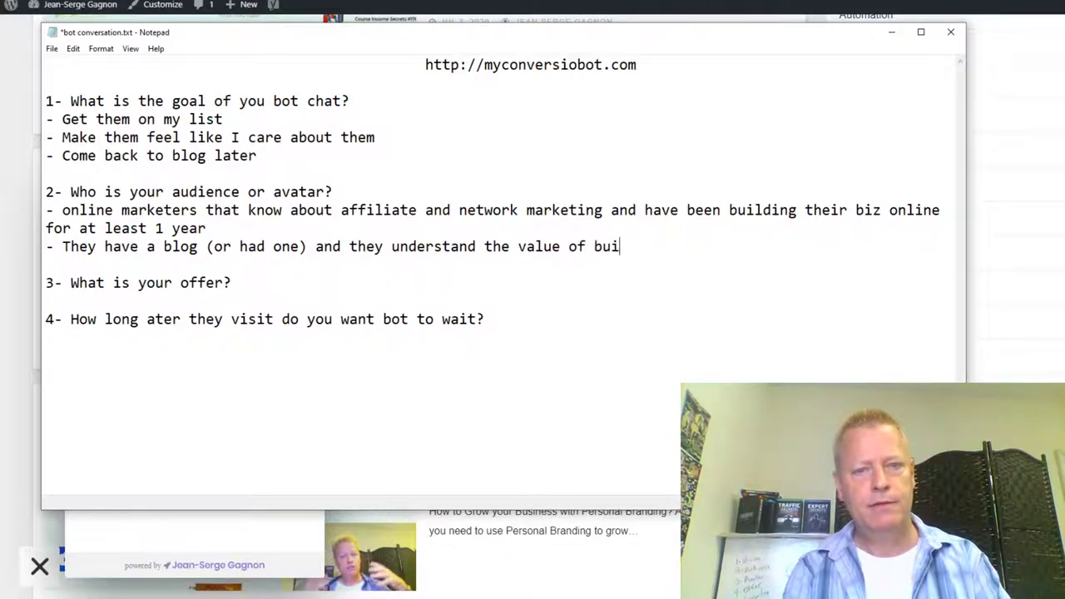
{"action": "type", "text": "lding an email "}
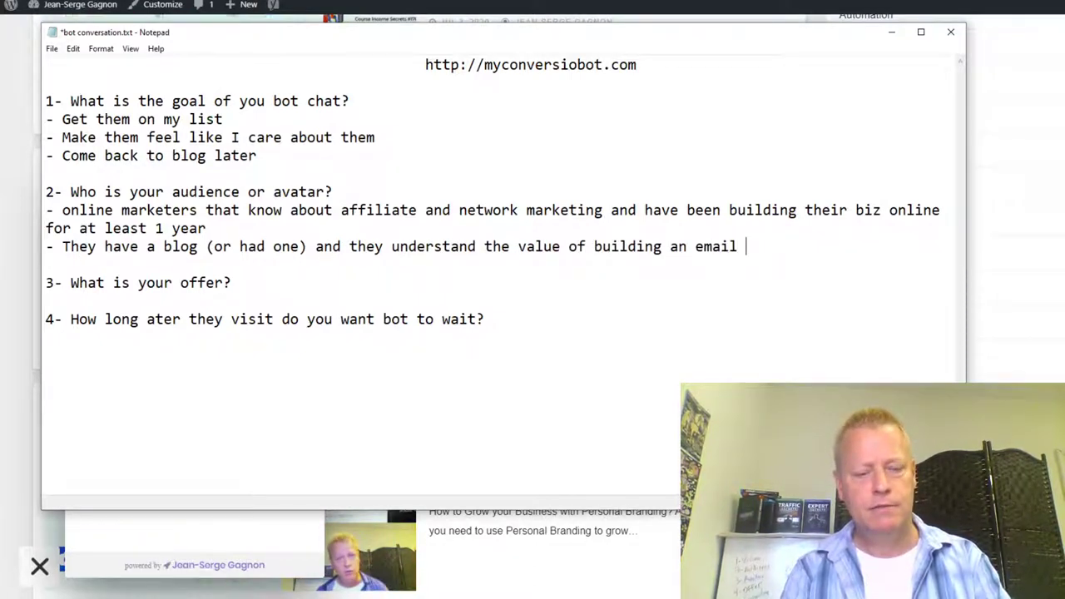
{"action": "type", "text": "list"}
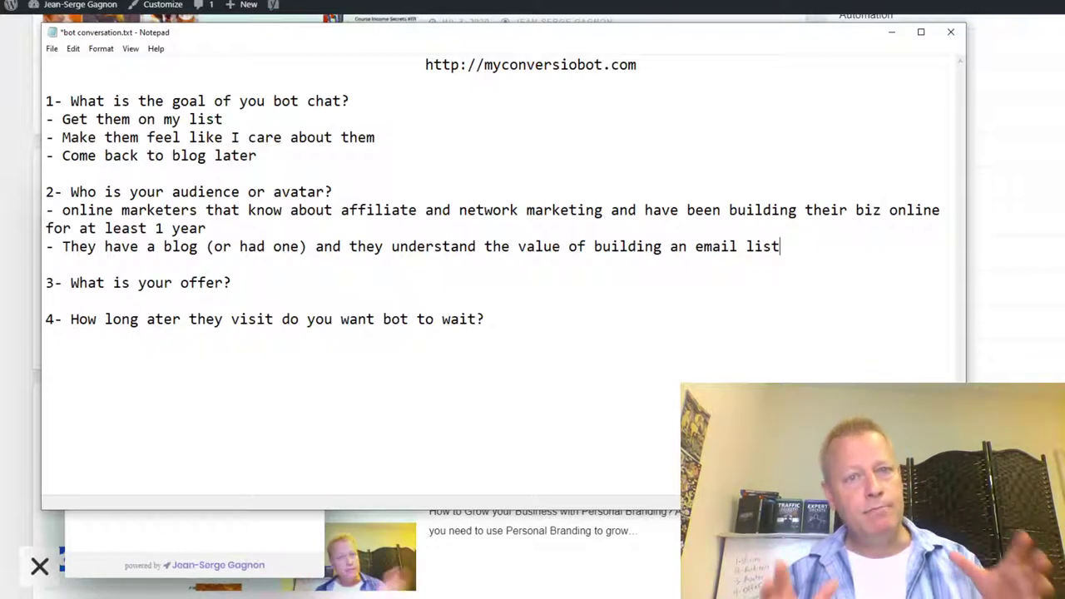
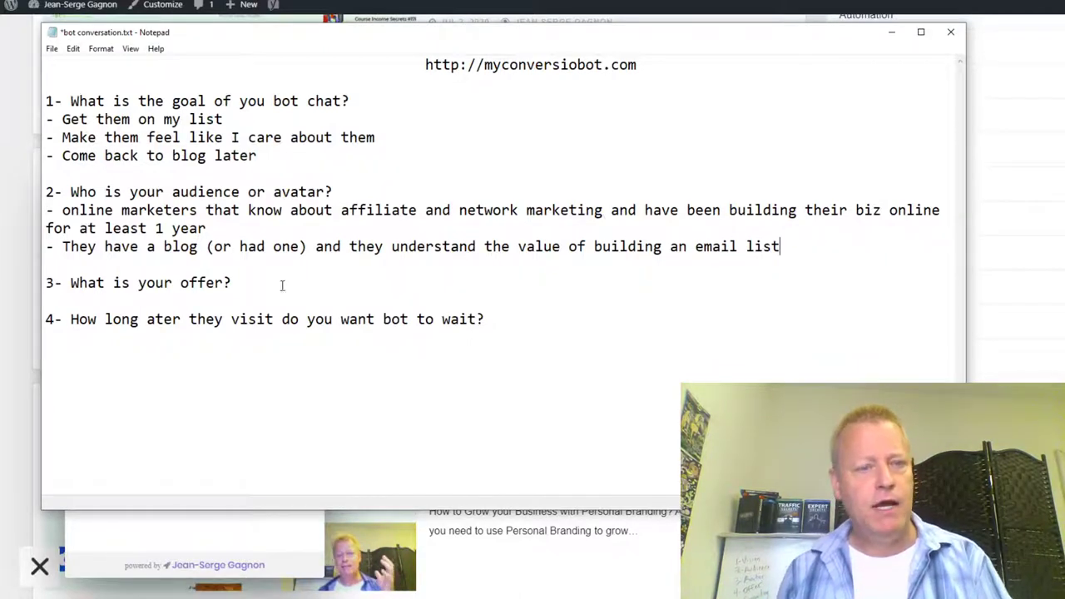
- Add the answer "- Free eBook on the top 10 simple online strategies" on a new line under the offer question
{"action": "left_click", "coordinate": [274, 281]}
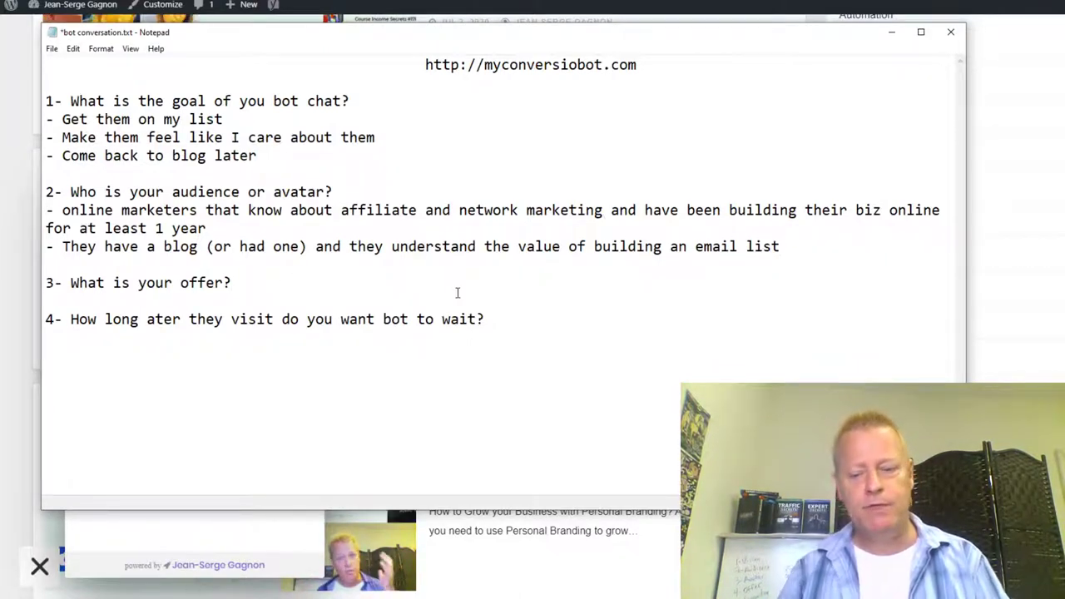
{"action": "key", "text": "Return"}
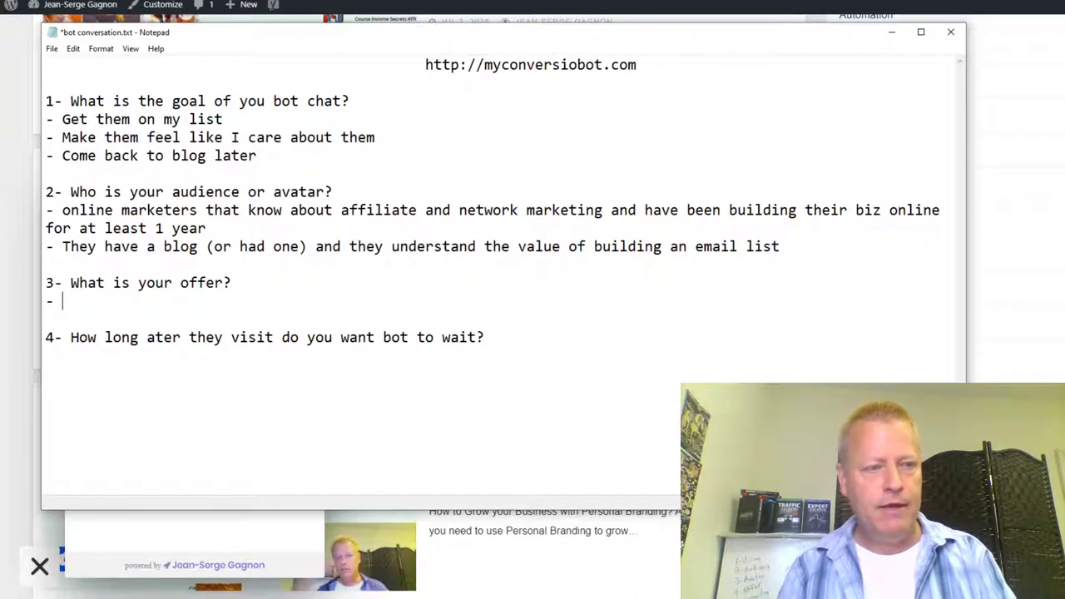
{"action": "type", "text": "Free e"}
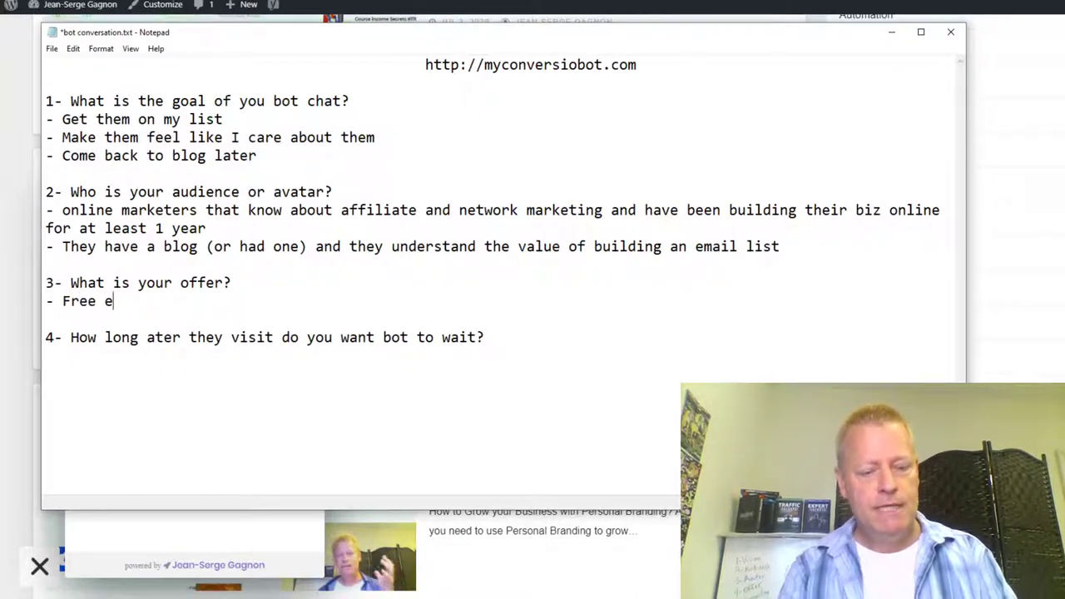
{"action": "type", "text": "Book on "}
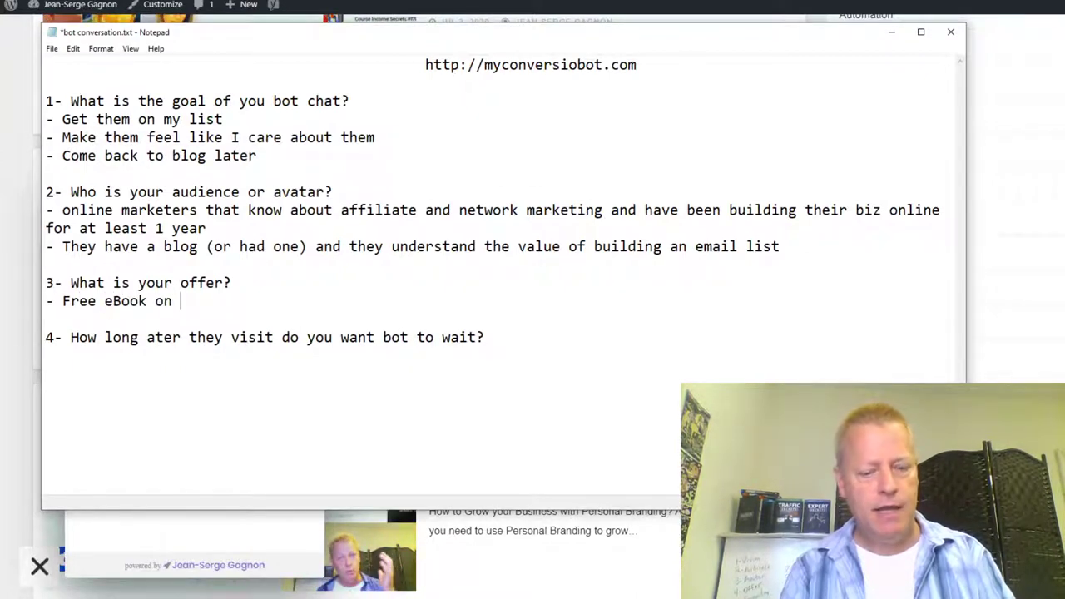
{"action": "type", "text": "ho"}
{"action": "key", "text": "BackSpace"}
{"action": "key", "text": "BackSpace"}
{"action": "key", "text": "BackSpace"}
{"action": "type", "text": "t"}
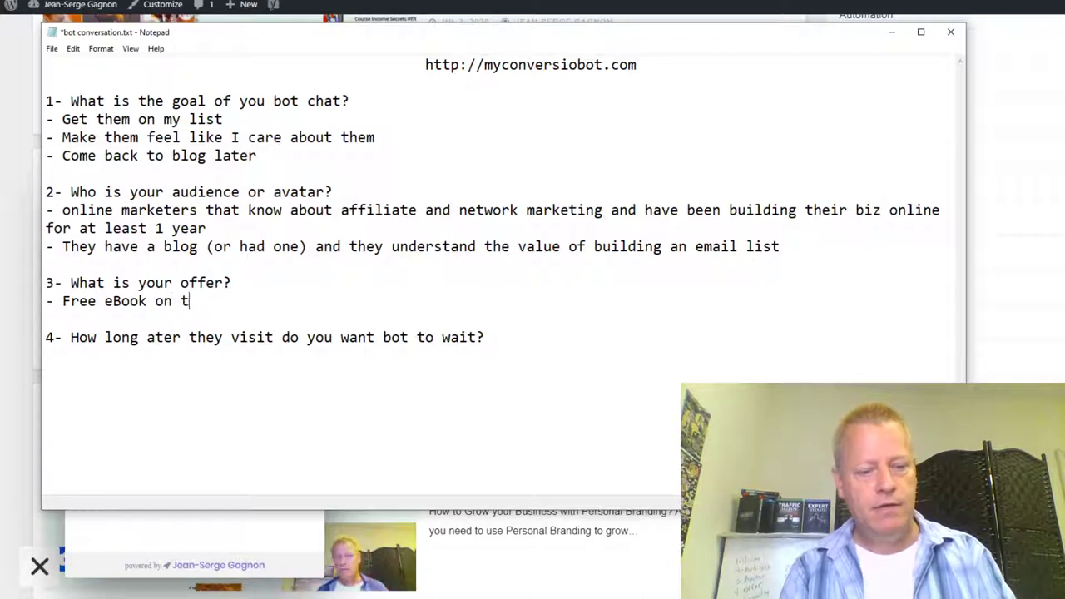
{"action": "type", "text": "he top 10 "}
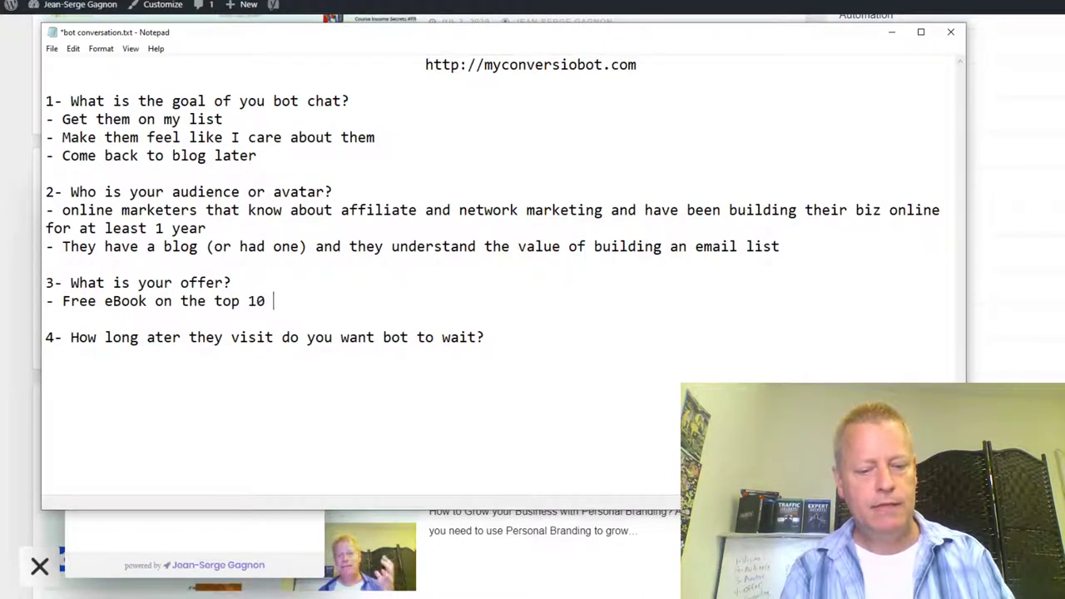
{"action": "type", "text": "simple online st"}
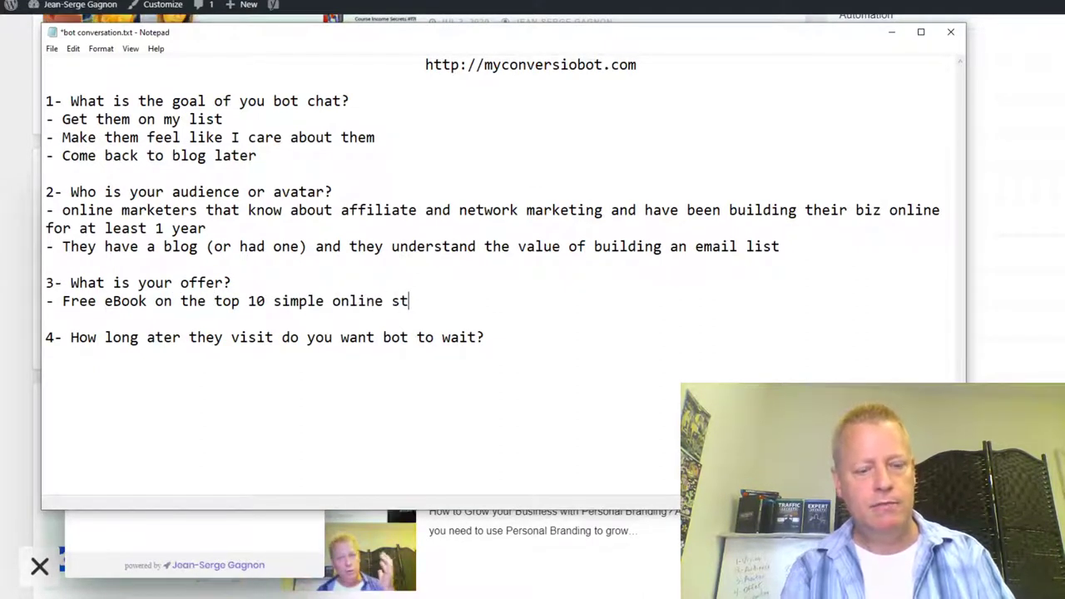
{"action": "type", "text": "rategie"}
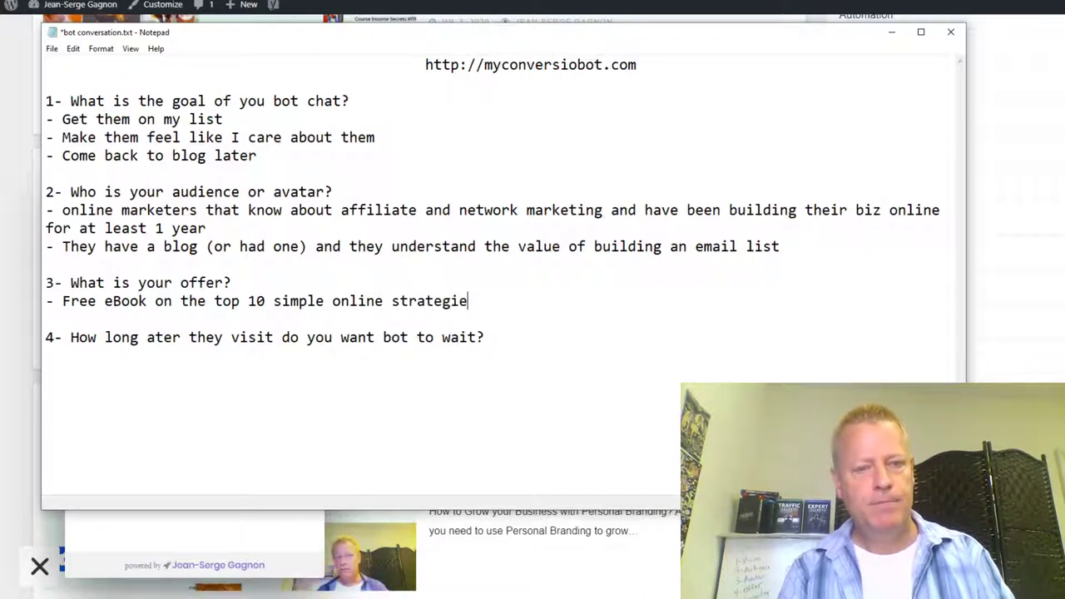
{"action": "type", "text": "s"}
- Add a second offer line reading "- Free eBook on the 12 critical steps to your online success"
{"action": "key", "text": "Return"}
{"action": "type", "text": "- Fr"}
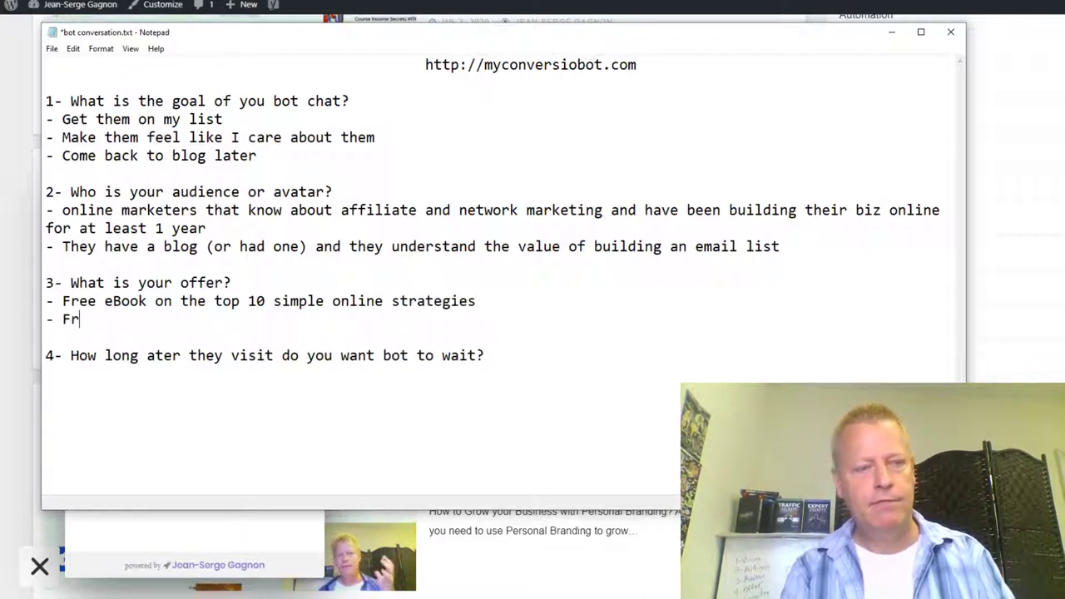
{"action": "type", "text": "ee eBook on the"}
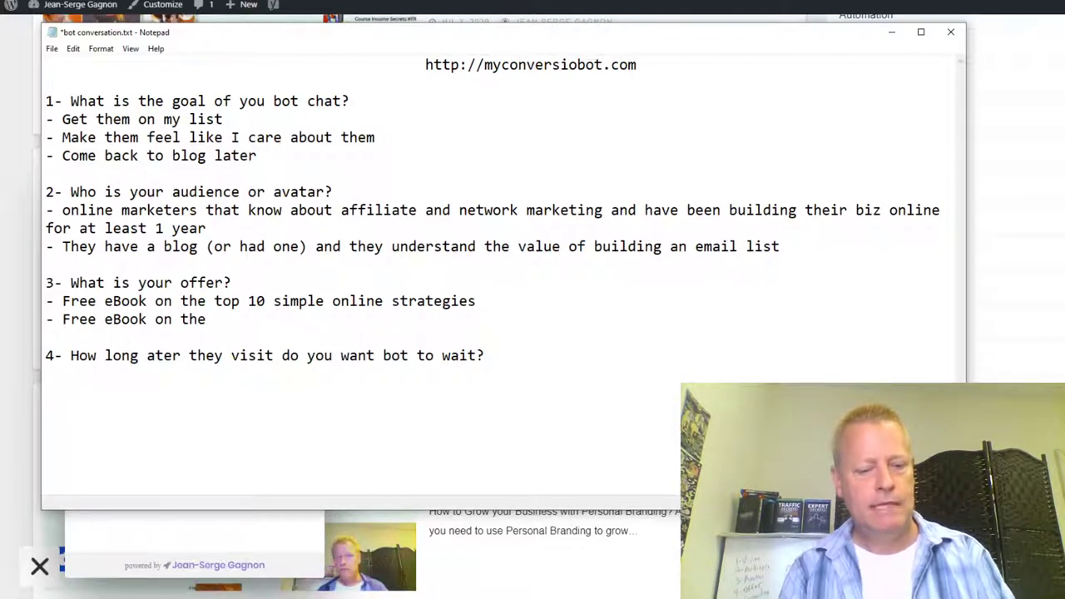
{"action": "type", "text": " 12 critical "}
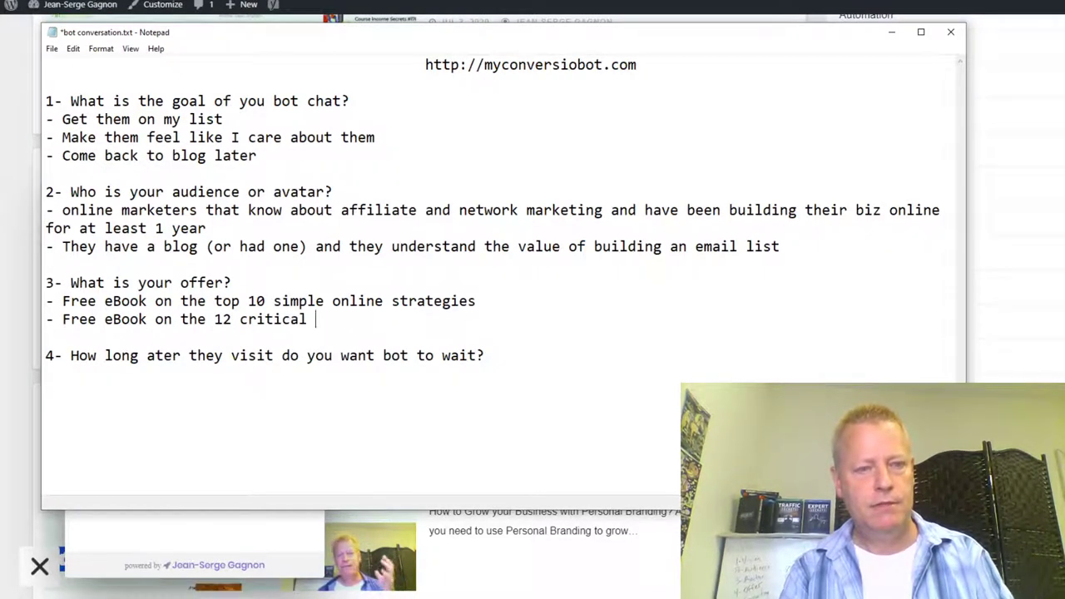
{"action": "type", "text": "steps to "}
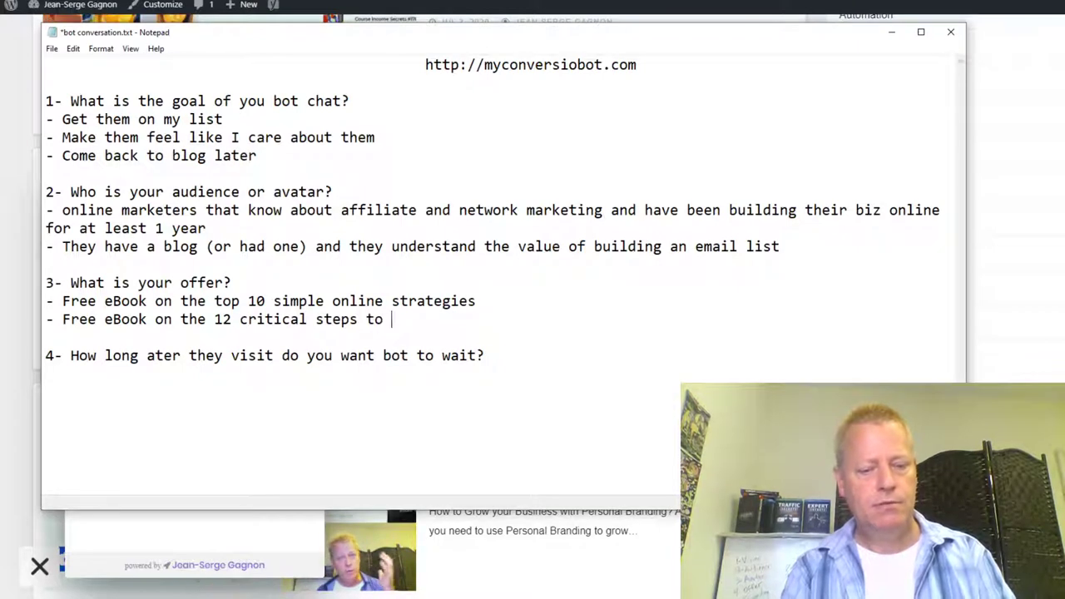
{"action": "type", "text": "your online su"}
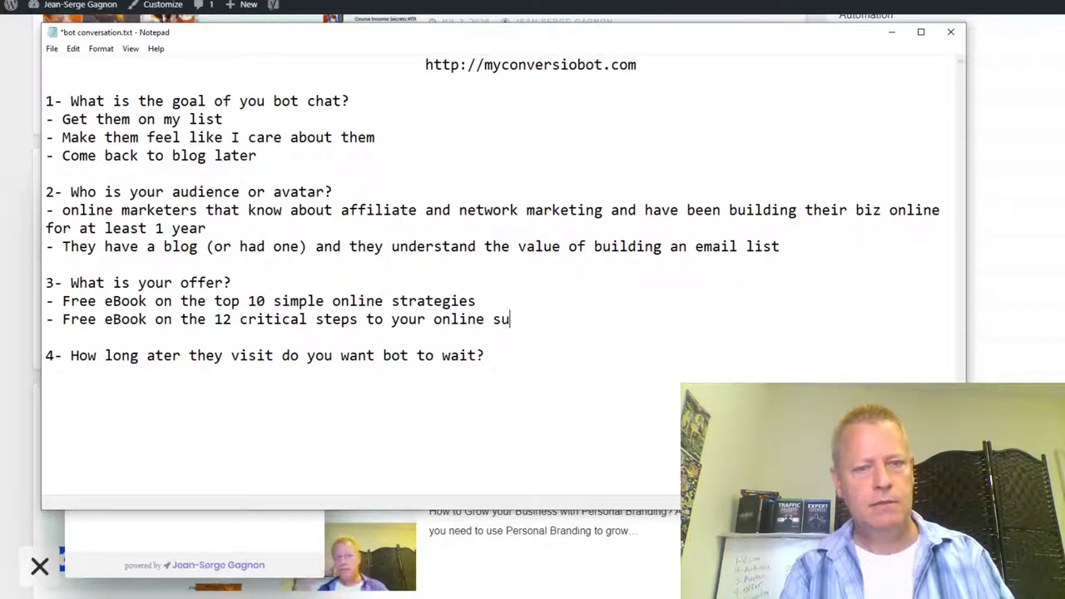
{"action": "type", "text": "ccess"}
- Add a third offer line reading "- Free TikTok webinar on how to use the platform with a 1.7million"
{"action": "key", "text": "Return"}
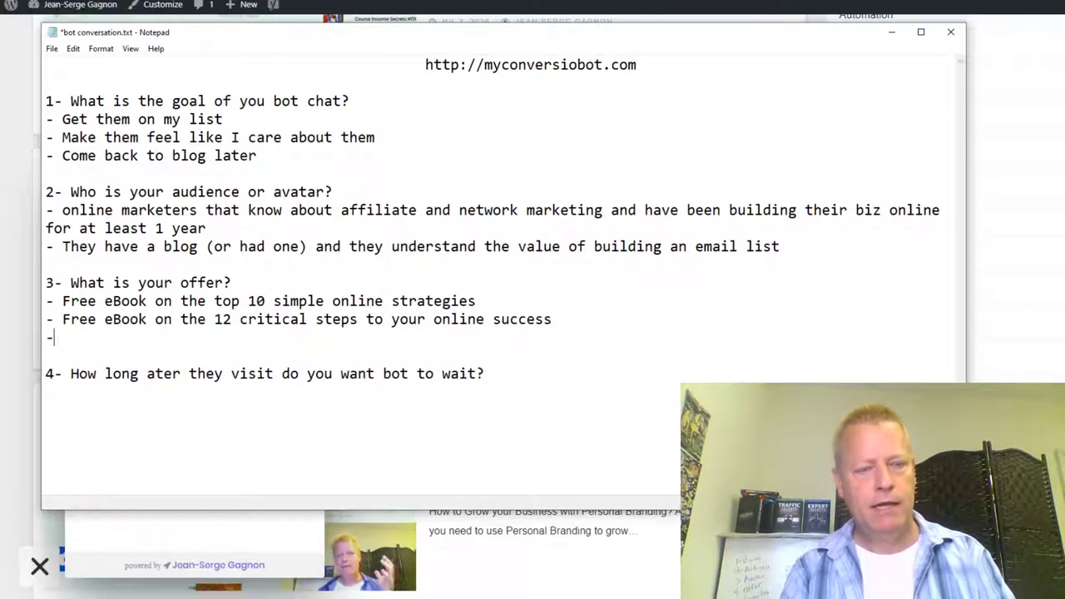
{"action": "type", "text": "- Free "}
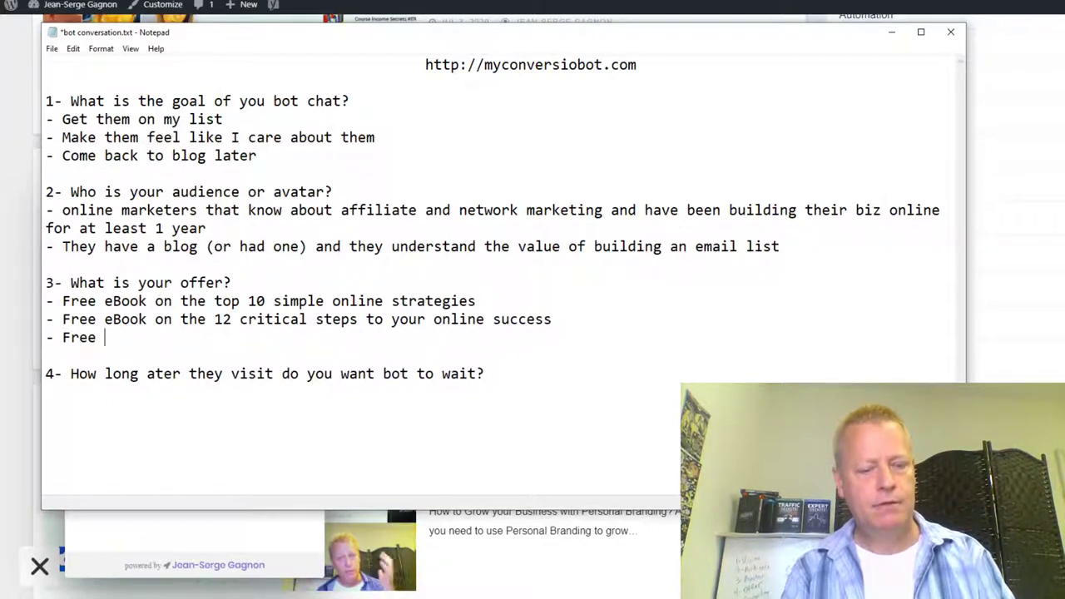
{"action": "type", "text": "TikTok we"}
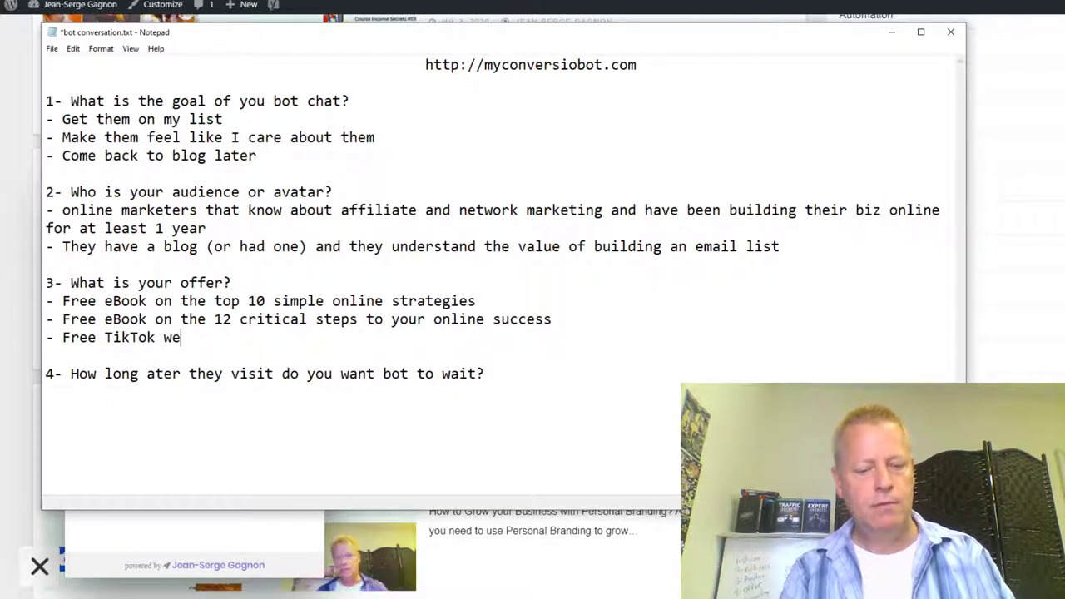
{"action": "type", "text": "binar on "}
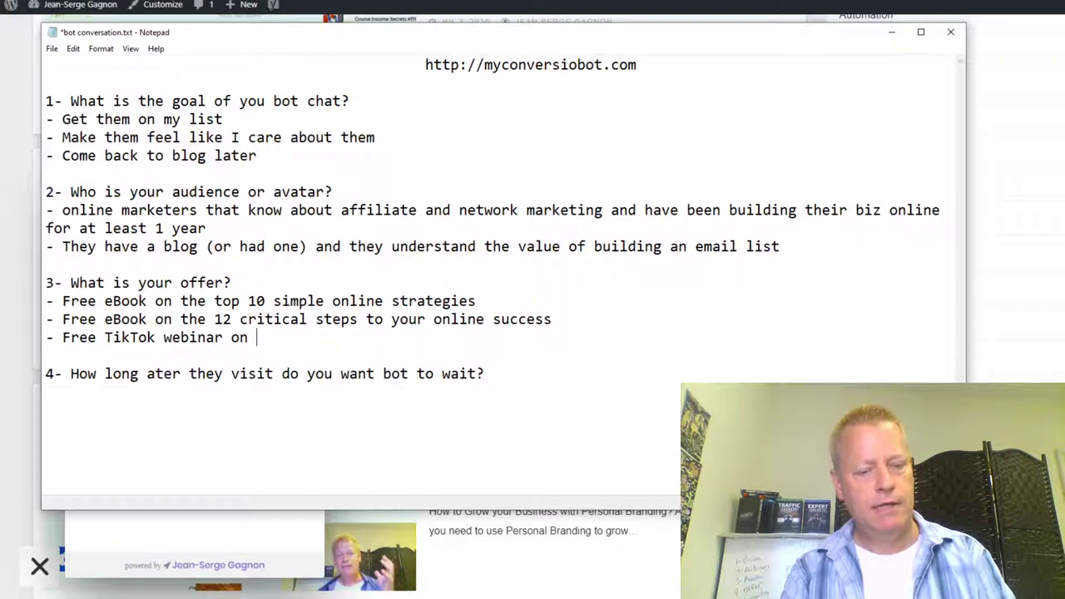
{"action": "type", "text": "how to use the pla"}
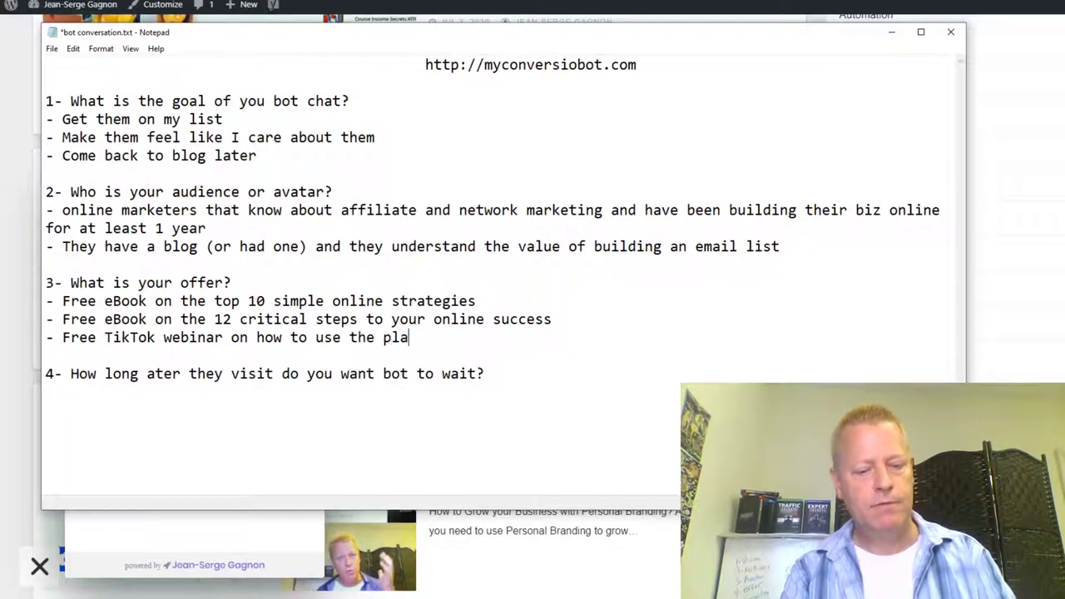
{"action": "type", "text": "tform with a "}
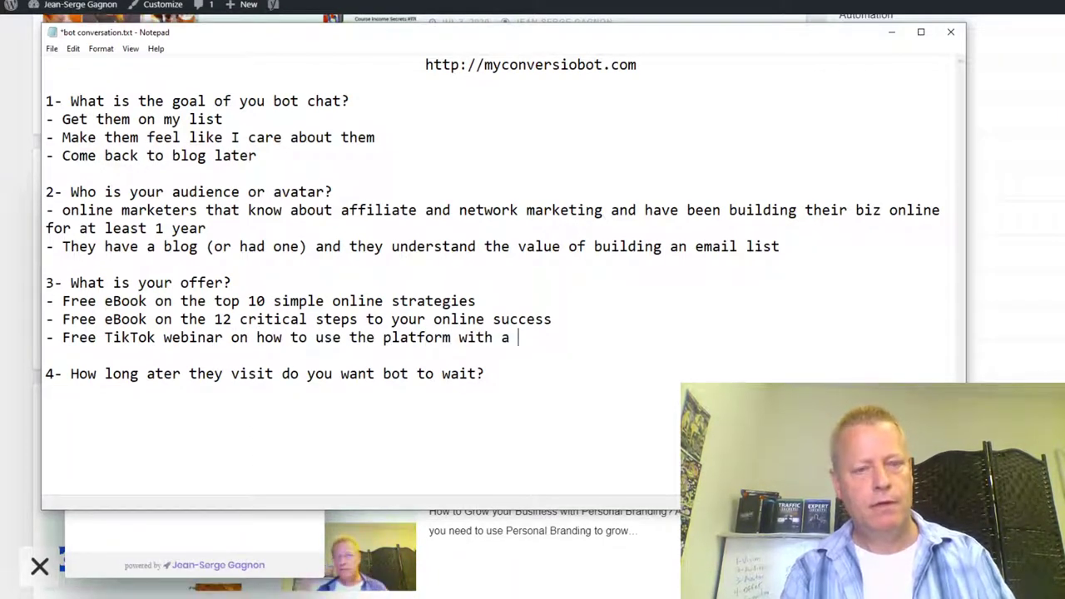
{"action": "type", "text": "1.7m"}
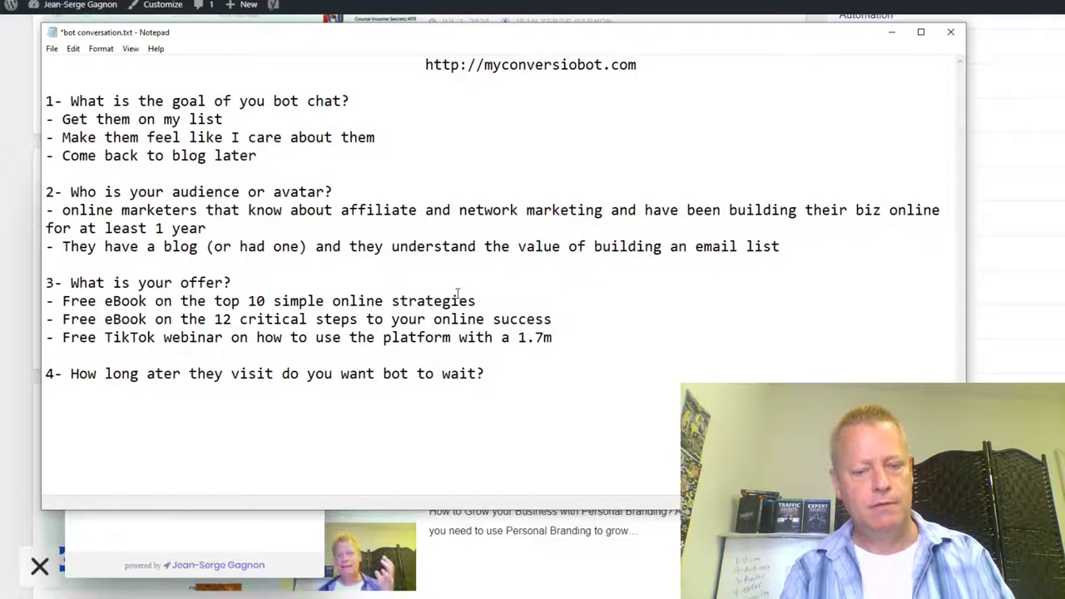
{"action": "type", "text": "illion follow"}
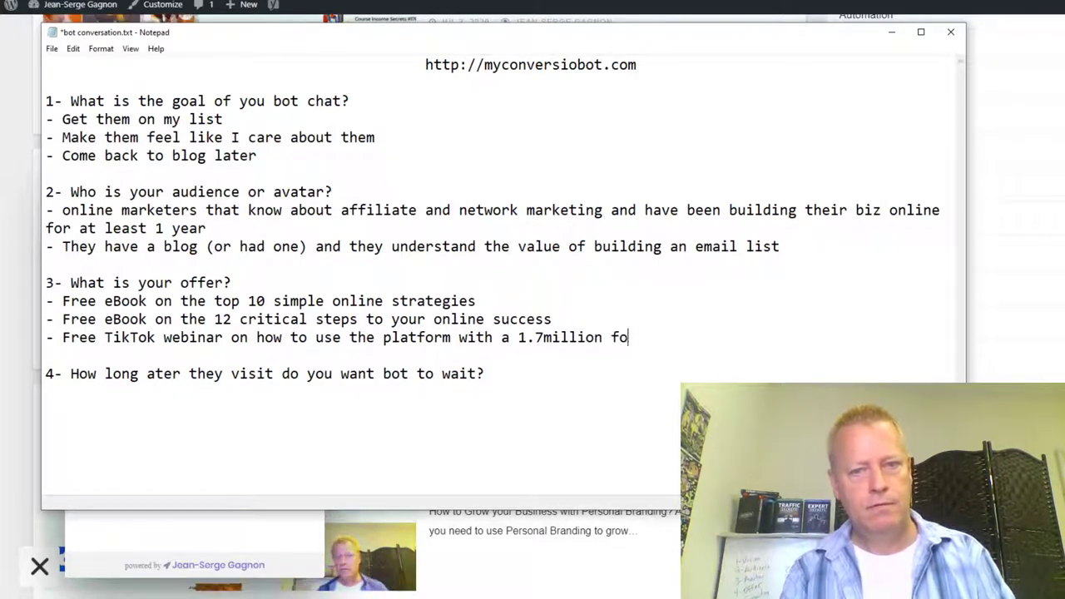
{"action": "key", "text": "BackSpace"}
{"action": "key", "text": "BackSpace"}
{"action": "key", "text": "BackSpace"}
- Replace the "a" before "1.7million" in the TikTok webinar line with "influencer that has"
{"action": "left_click", "coordinate": [545, 337]}
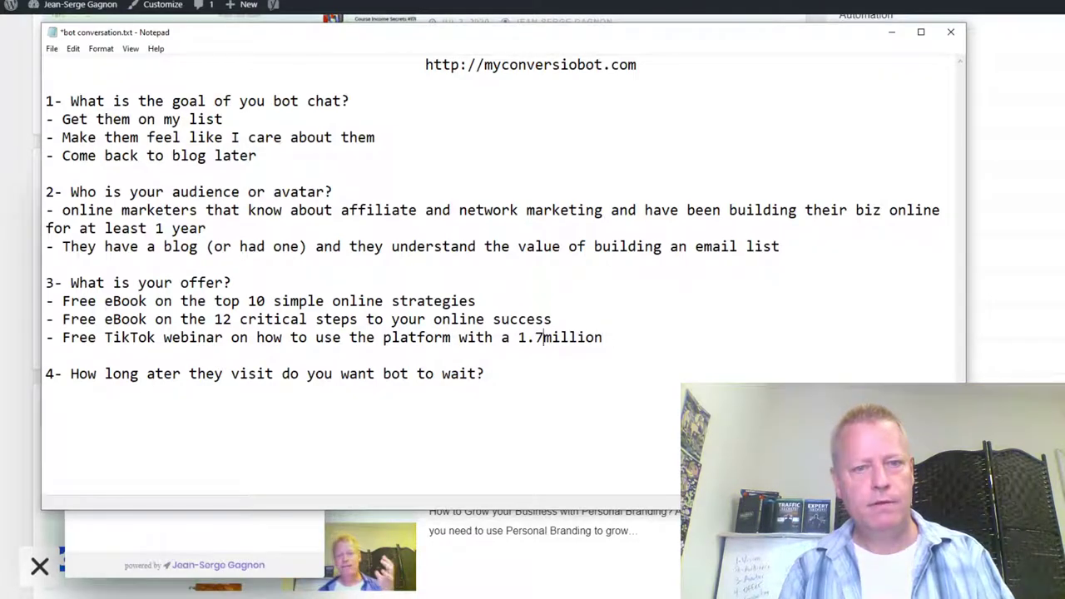
{"action": "left_click", "coordinate": [509, 337]}
{"action": "key", "text": "BackSpace"}
{"action": "type", "text": "infl"}
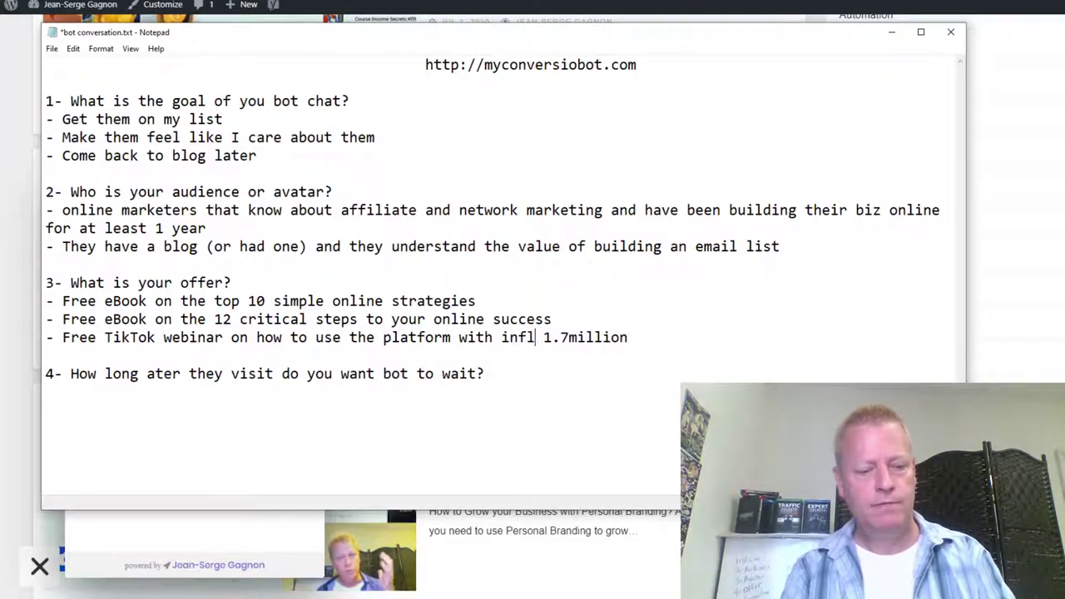
{"action": "type", "text": "uencer that has"}
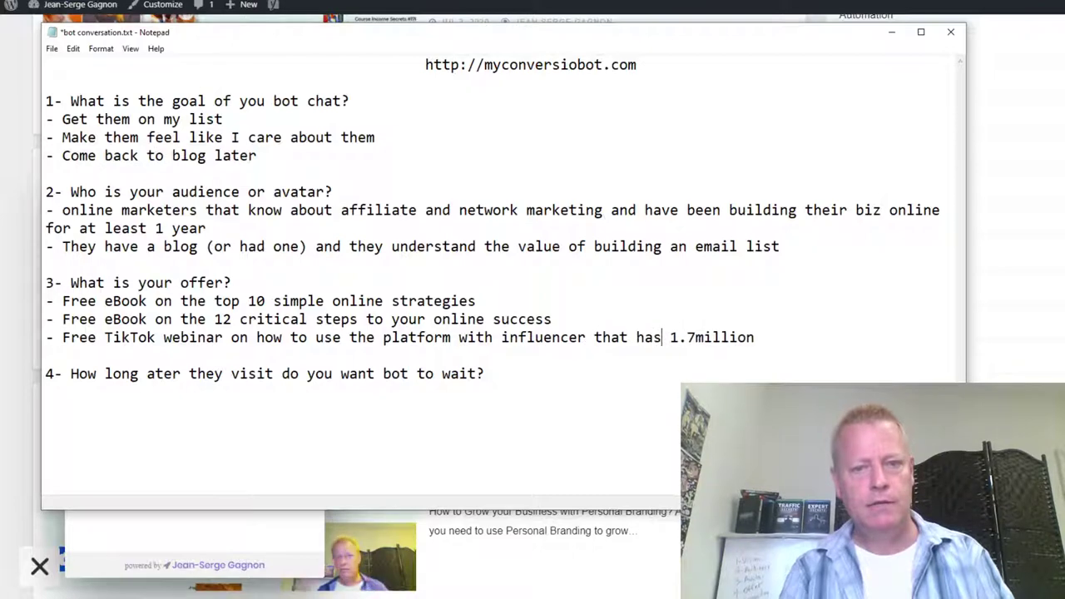
{"action": "key", "text": "End"}
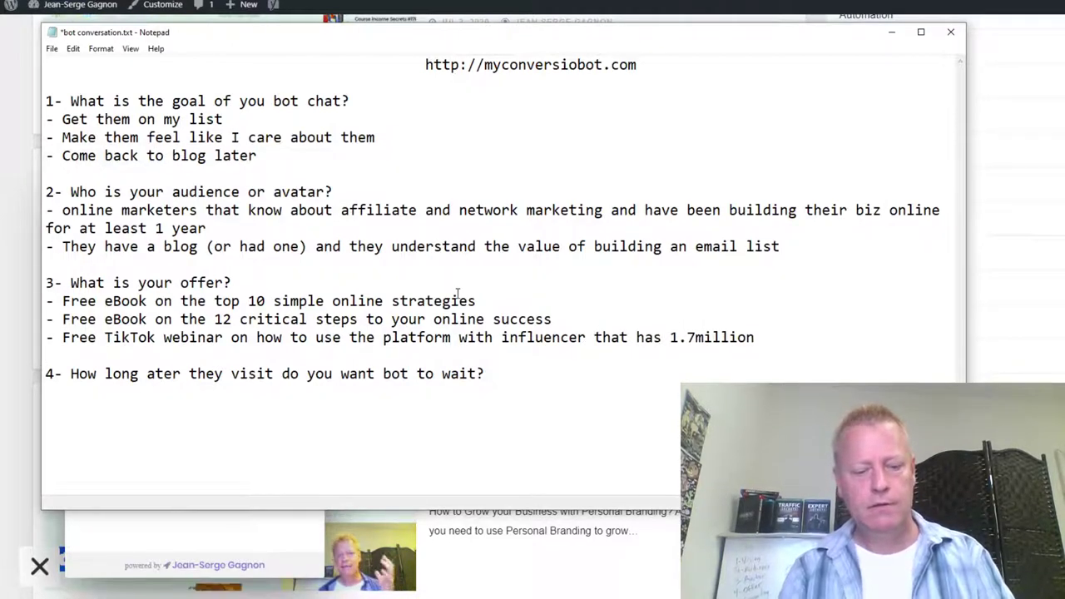
- Finish the TikTok webinar line with "followers" and answer the bot wait question with "- after 30 seconds of browsing"
{"action": "type", "text": "followers"}
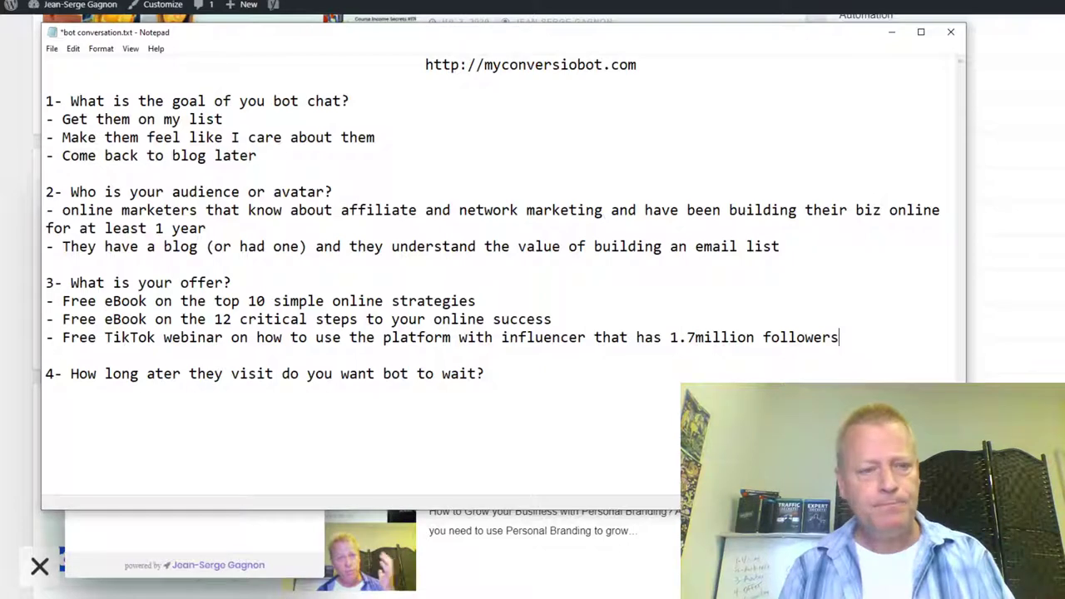
{"action": "key", "text": "ctrl+End"}
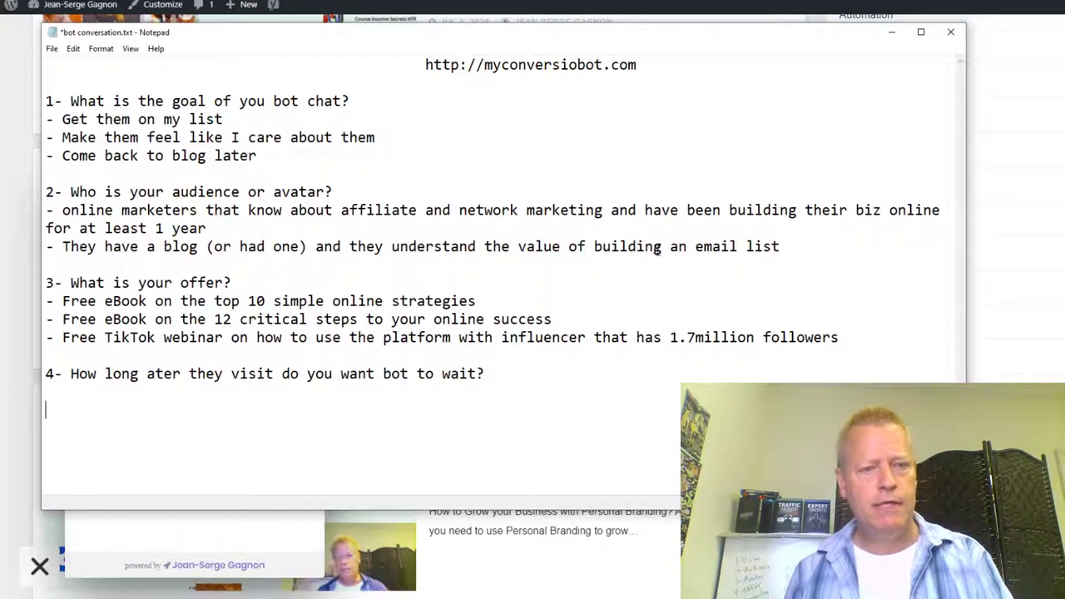
{"action": "left_click", "coordinate": [520, 380]}
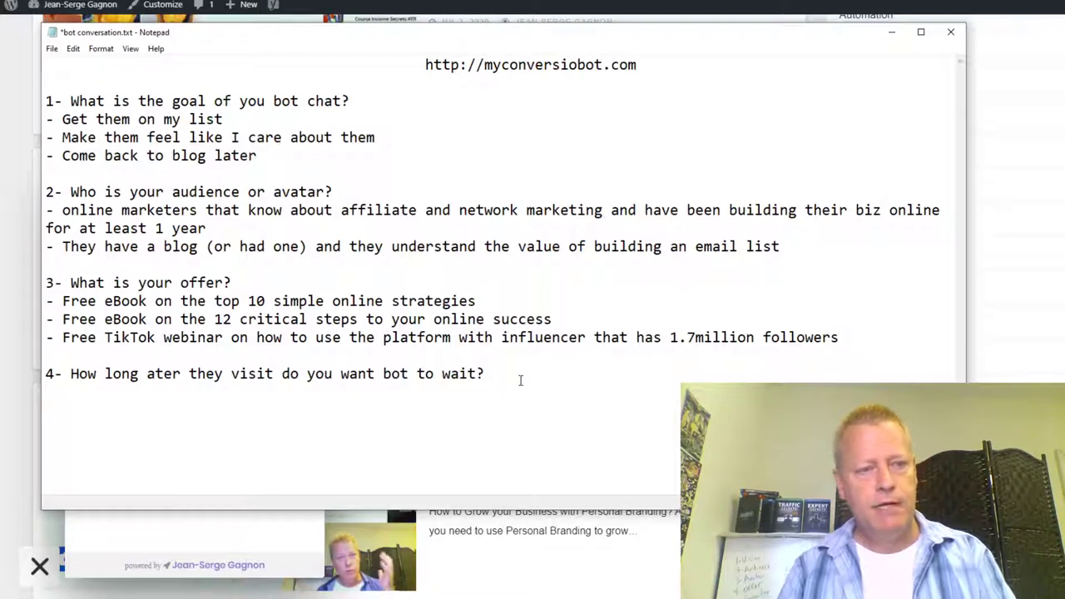
{"action": "type", "text": "- "}
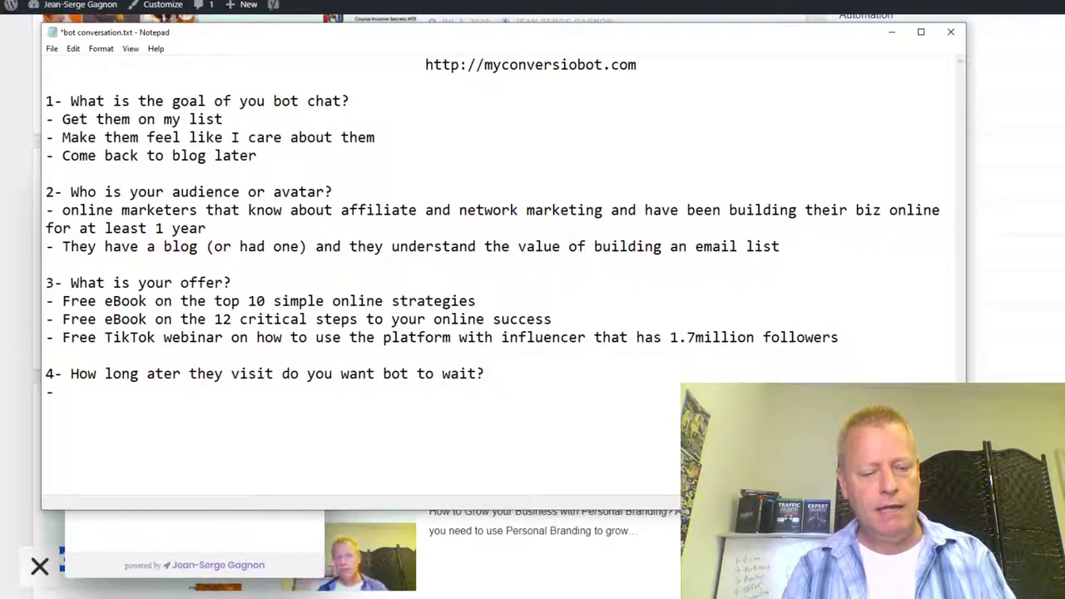
{"action": "type", "text": "after 30s"}
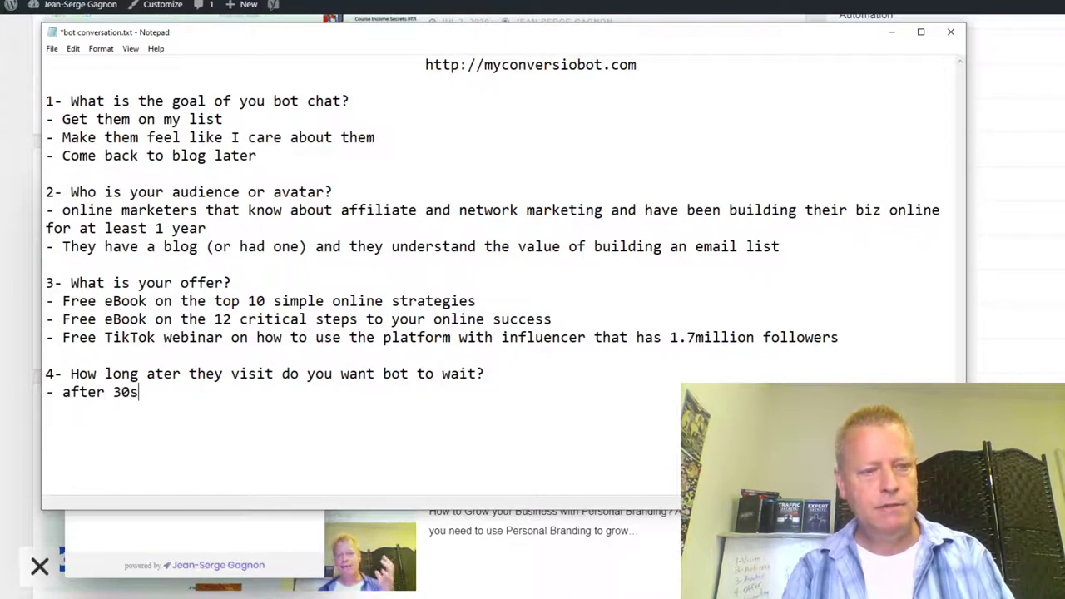
{"action": "key", "text": "BackSpace"}
{"action": "type", "text": "second"}
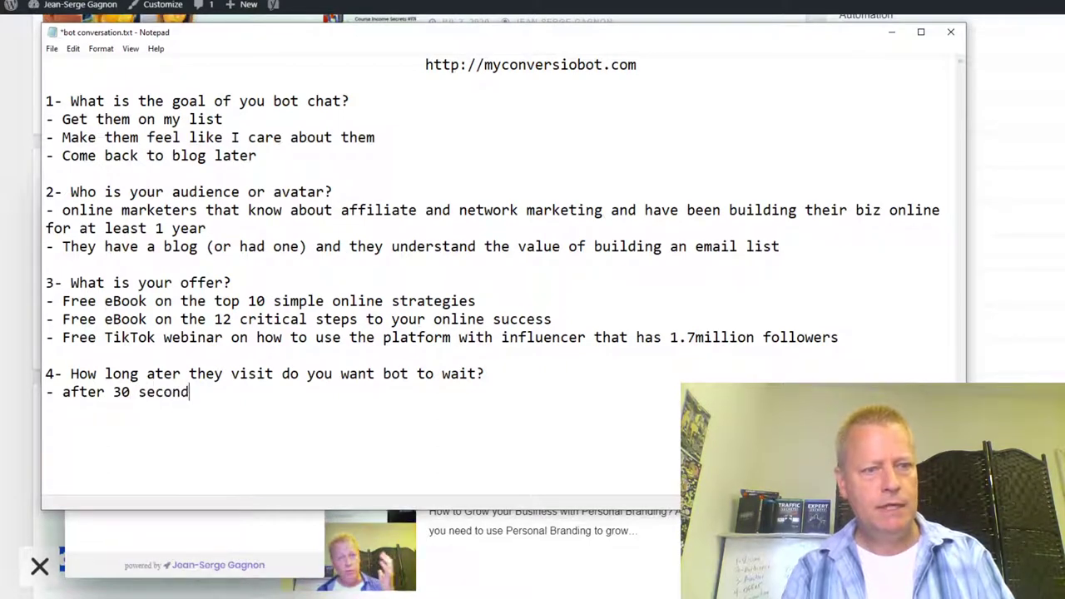
{"action": "type", "text": "s of brow"}
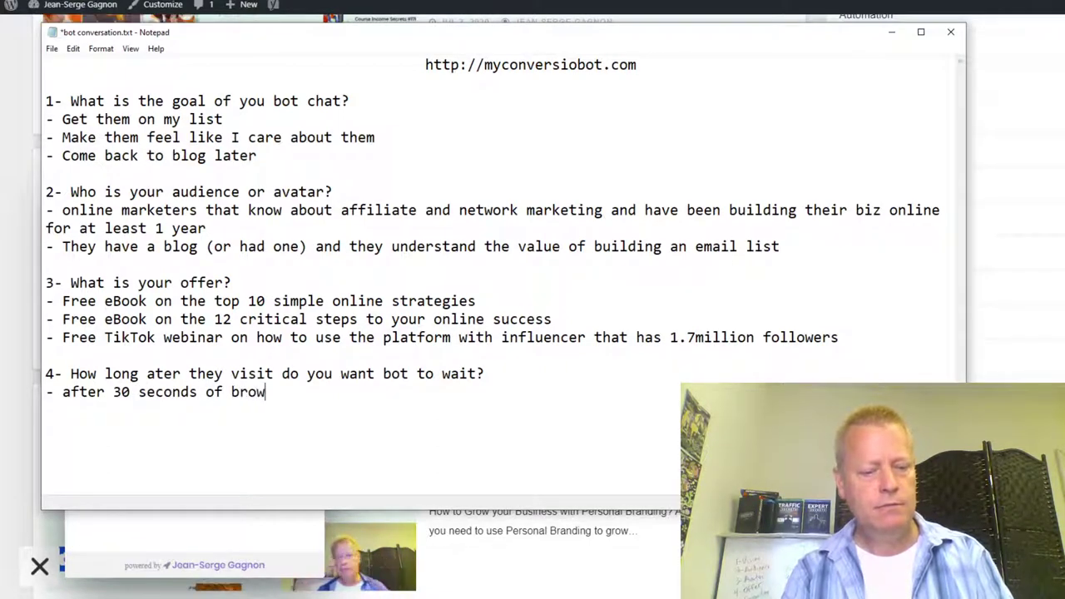
{"action": "type", "text": "sing "}
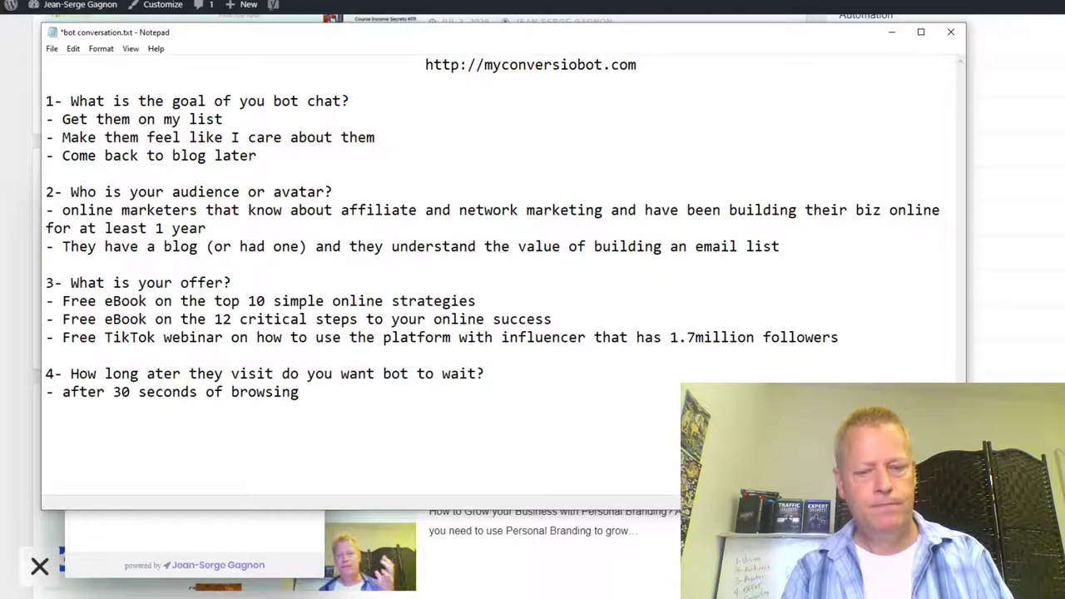
- Add two more lines under the wait question: "- If they click the bot button" and "- If they are about to leave"
{"action": "type", "text": "- If "}
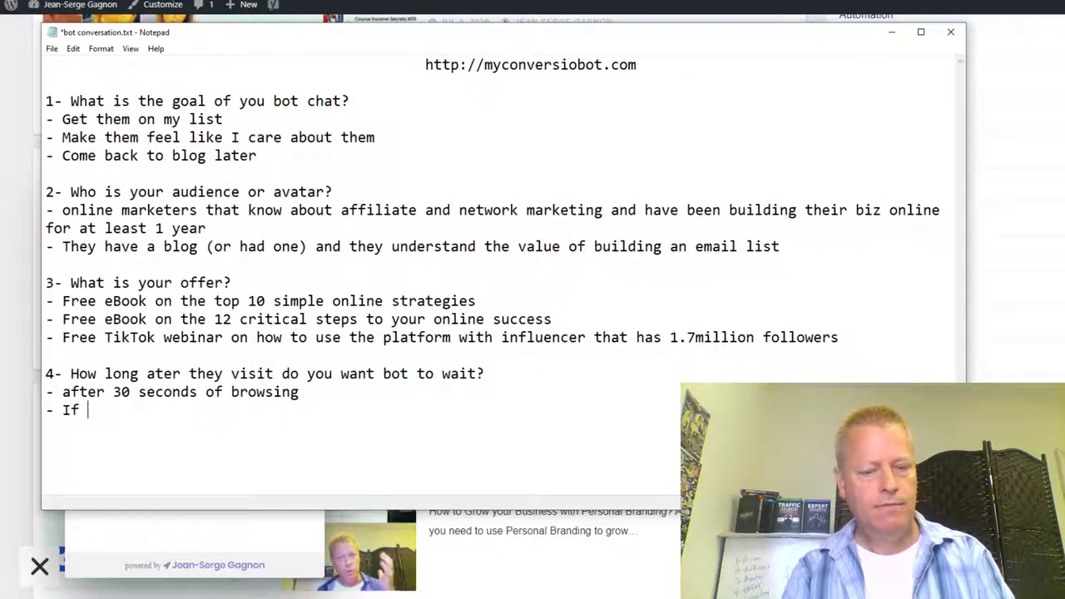
{"action": "type", "text": "they click the "}
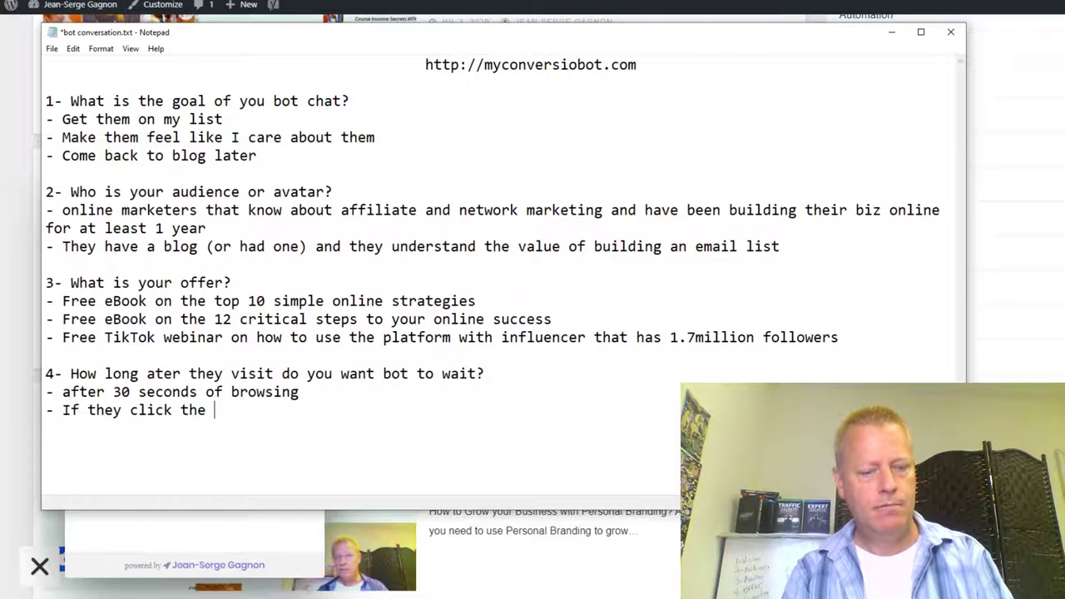
{"action": "type", "text": "bot button"}
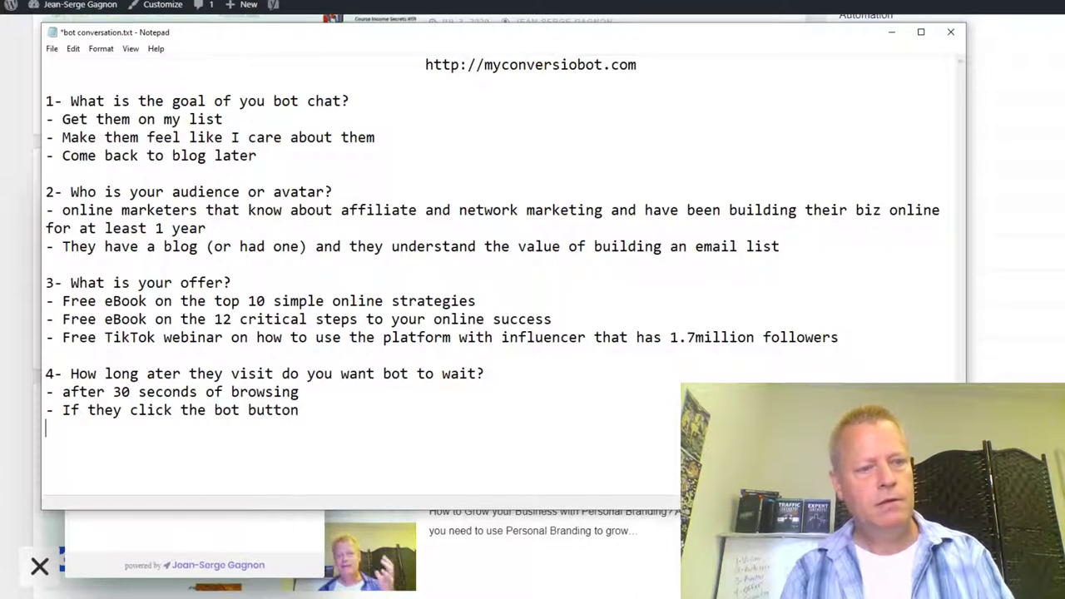
{"action": "type", "text": " - "}
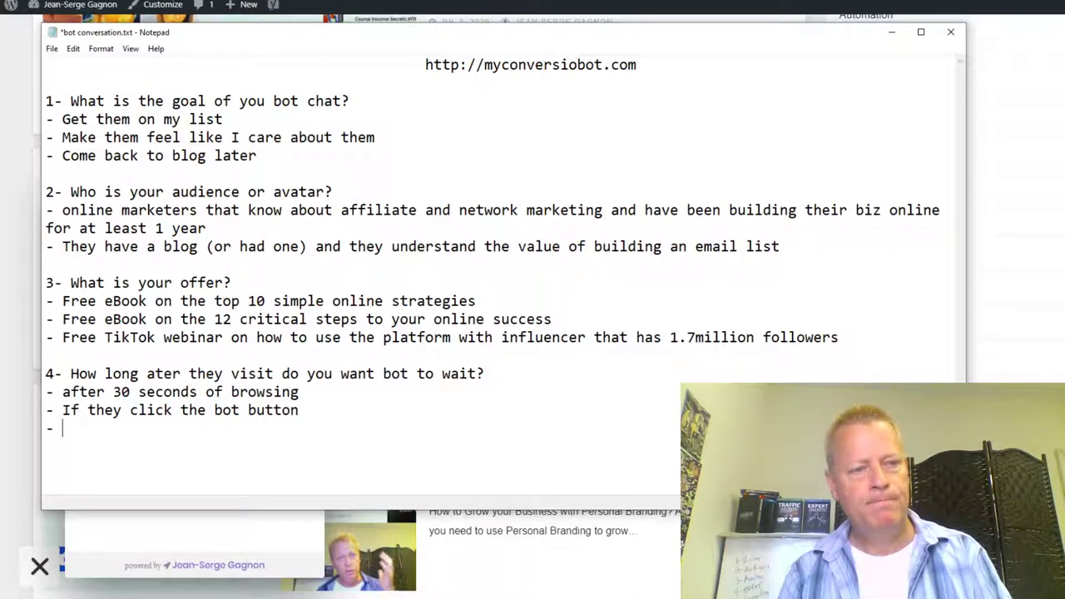
{"action": "type", "text": "If they are about to le"}
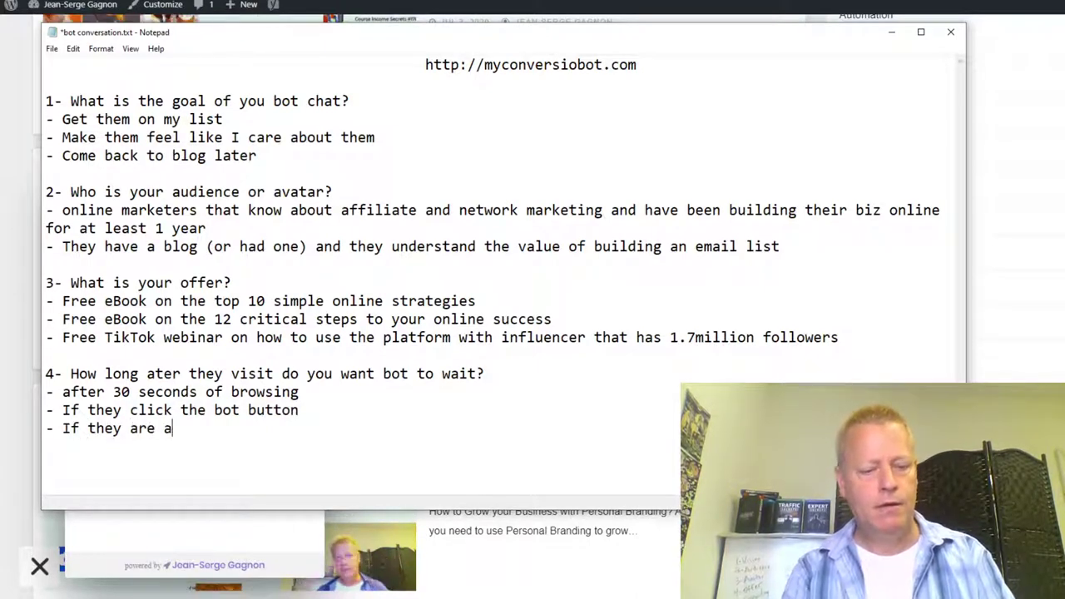
{"action": "type", "text": "ave"}
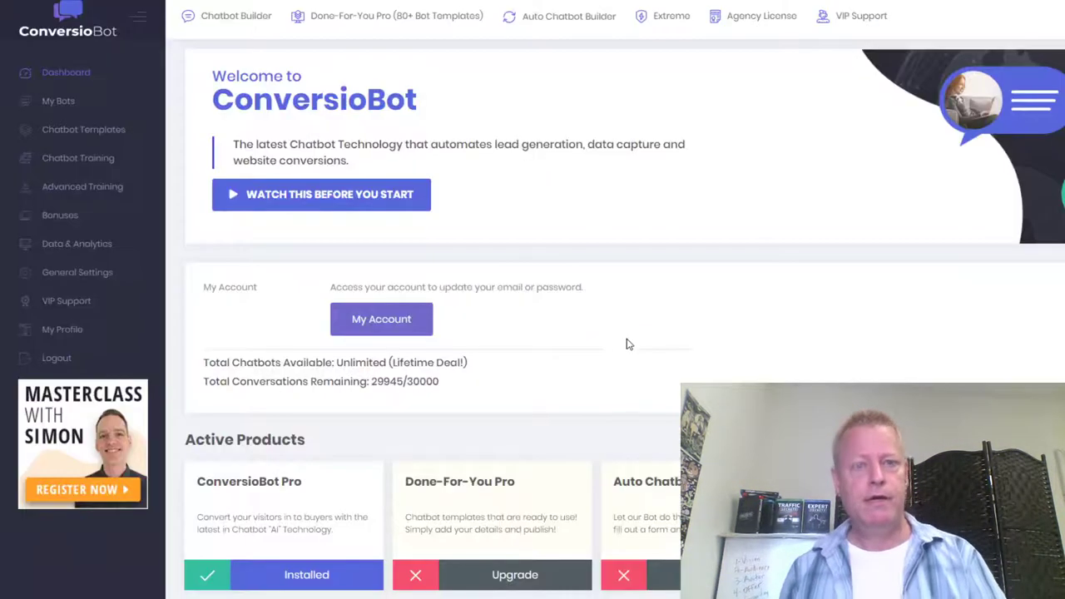
- Switch to the ConversioBot dashboard and review the chatbot allowance, active products and list of existing bots
{"action": "scroll", "coordinate": [608, 306], "scroll_direction": "down", "scroll_amount": 3}
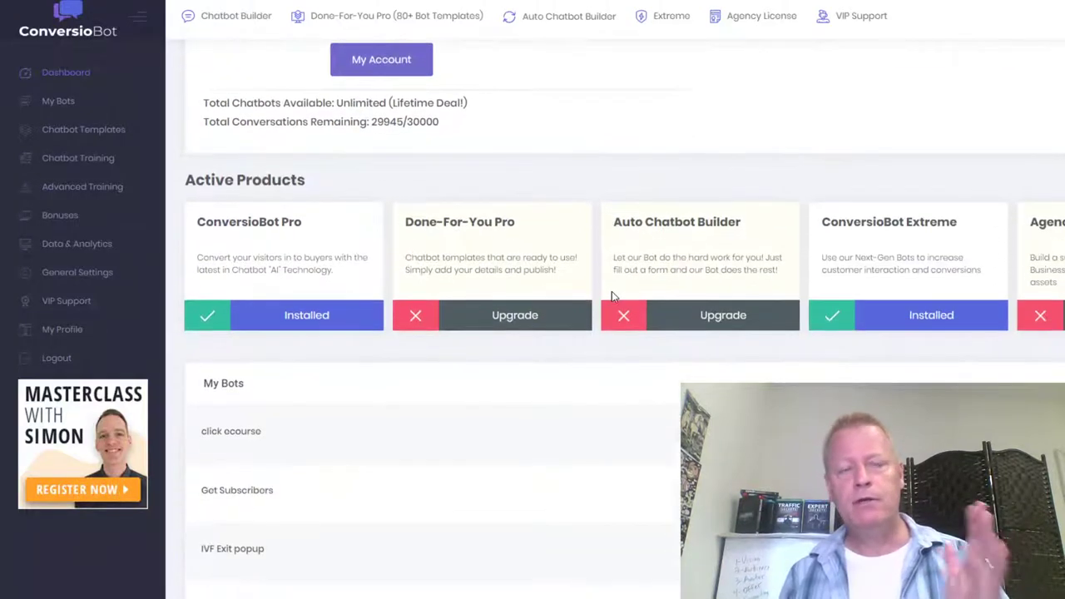
{"action": "scroll", "coordinate": [612, 292], "scroll_direction": "down", "scroll_amount": 2}
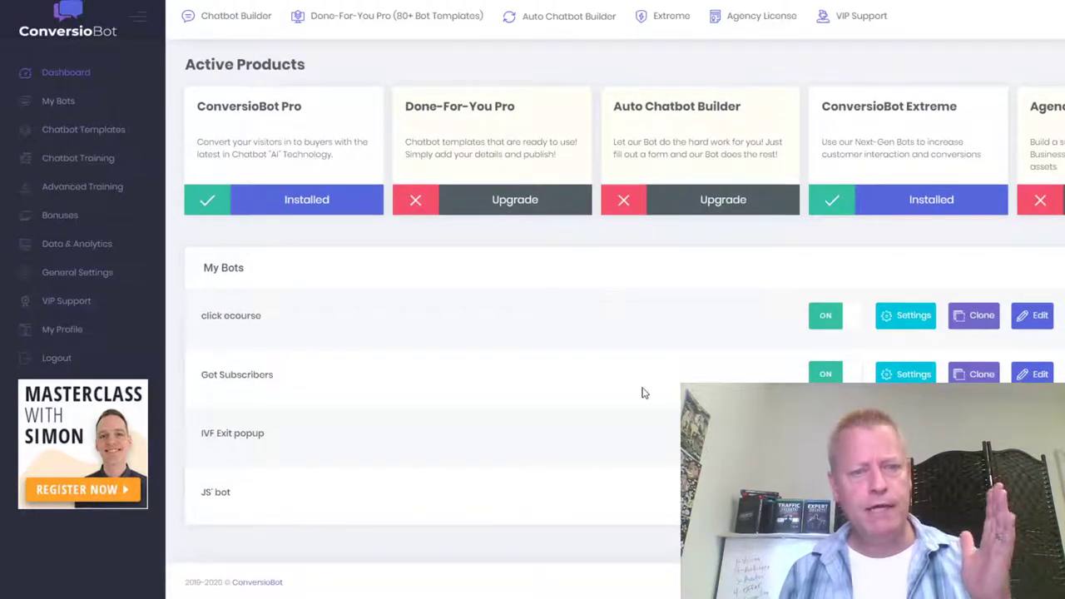
{"action": "scroll", "coordinate": [554, 326], "scroll_direction": "up", "scroll_amount": 5}
{"action": "left_click_drag", "start_coordinate": [497, 366], "coordinate": [197, 368]}
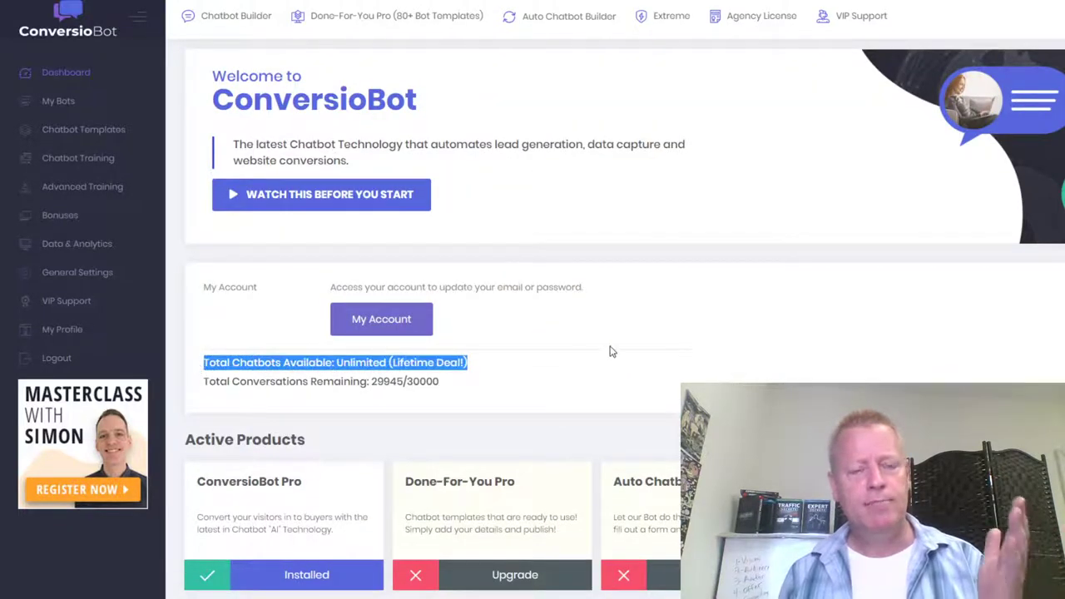
{"action": "scroll", "coordinate": [612, 347], "scroll_direction": "down", "scroll_amount": 4}
{"action": "scroll", "coordinate": [614, 343], "scroll_direction": "up", "scroll_amount": 2}
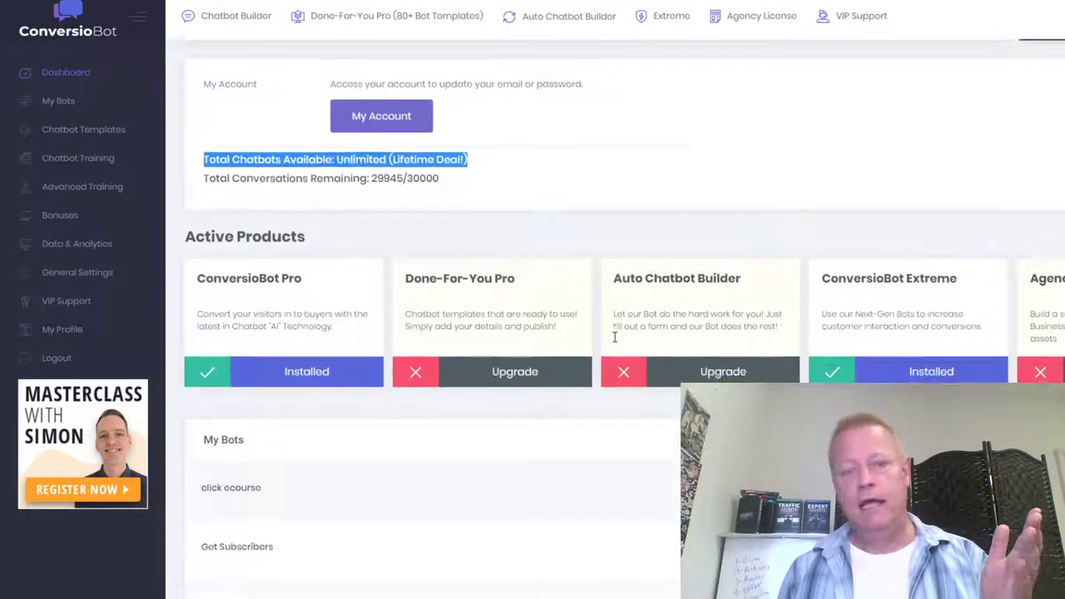
{"action": "scroll", "coordinate": [614, 337], "scroll_direction": "down", "scroll_amount": 2}
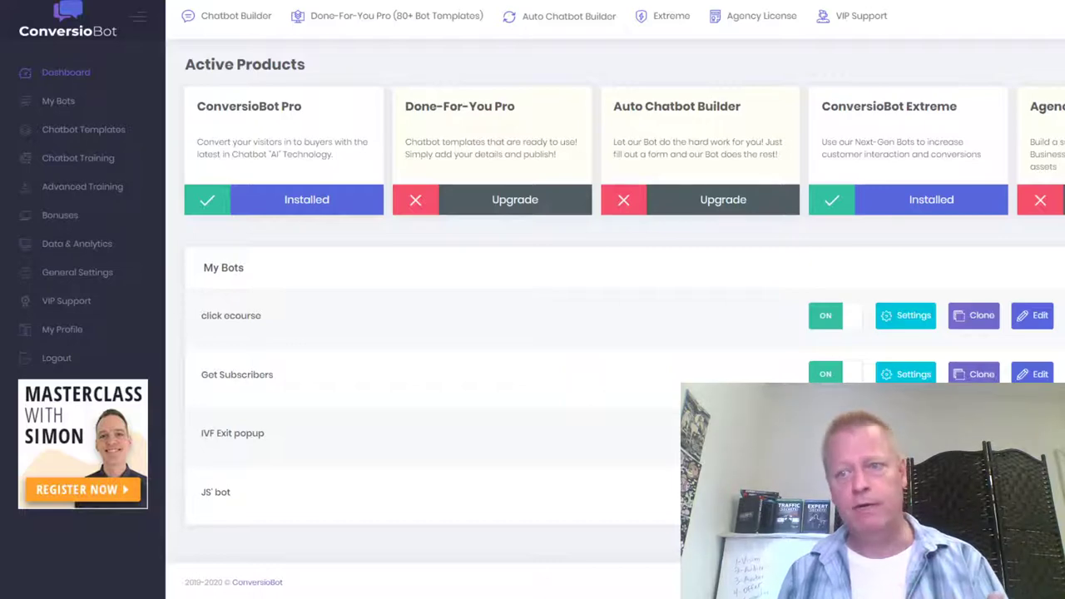
- Try to create a new bot named "JS Blog bot" and return to the home page
{"action": "left_click", "coordinate": [995, 320]}
{"action": "left_click", "coordinate": [542, 105]}
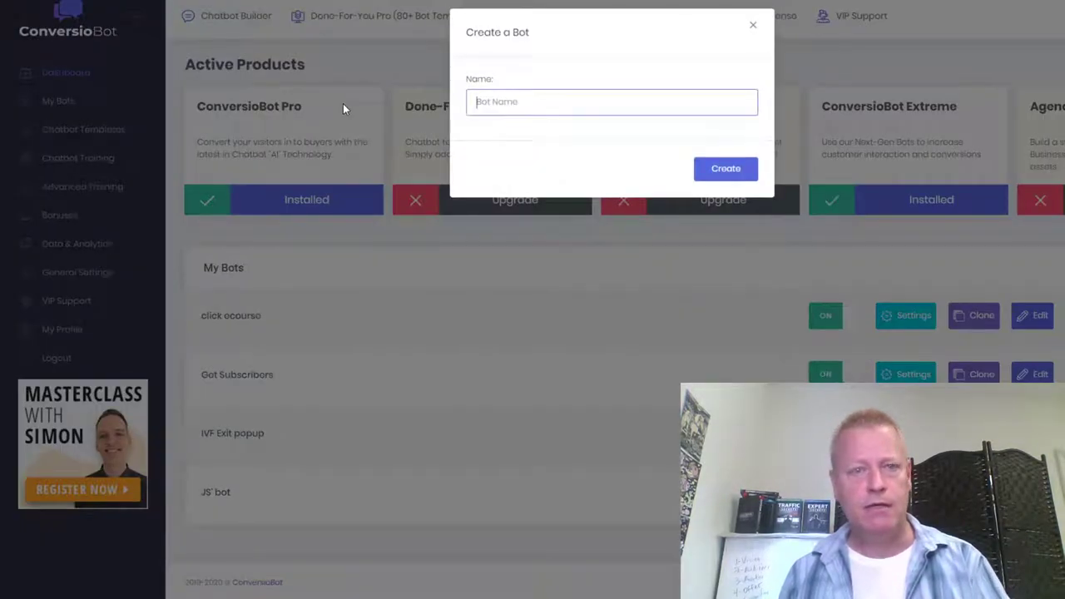
{"action": "type", "text": "Blog bot"}
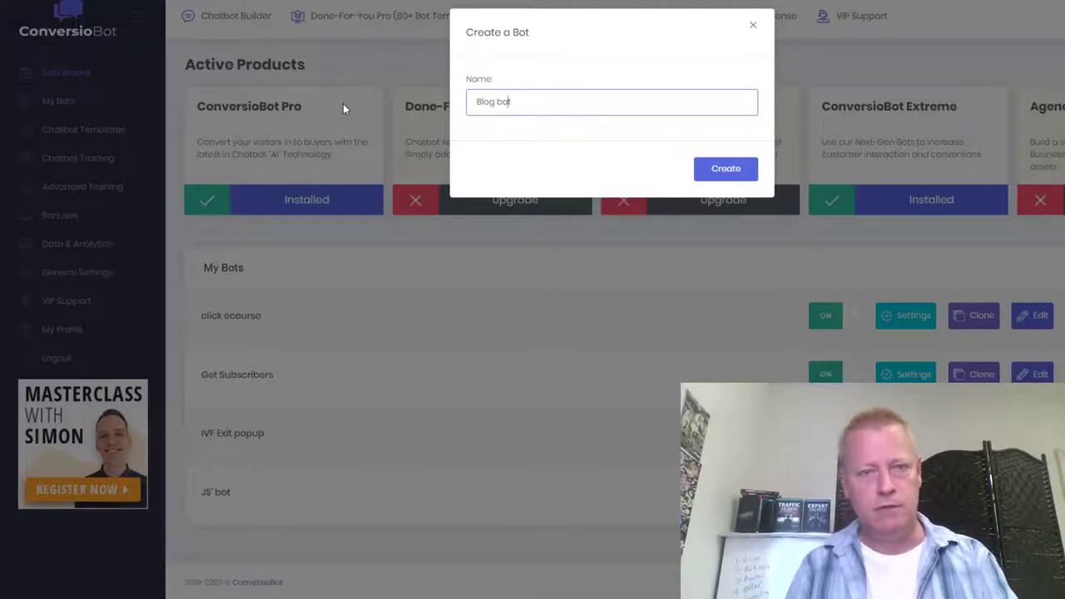
{"action": "key", "text": "Home"}
{"action": "type", "text": "JS"}
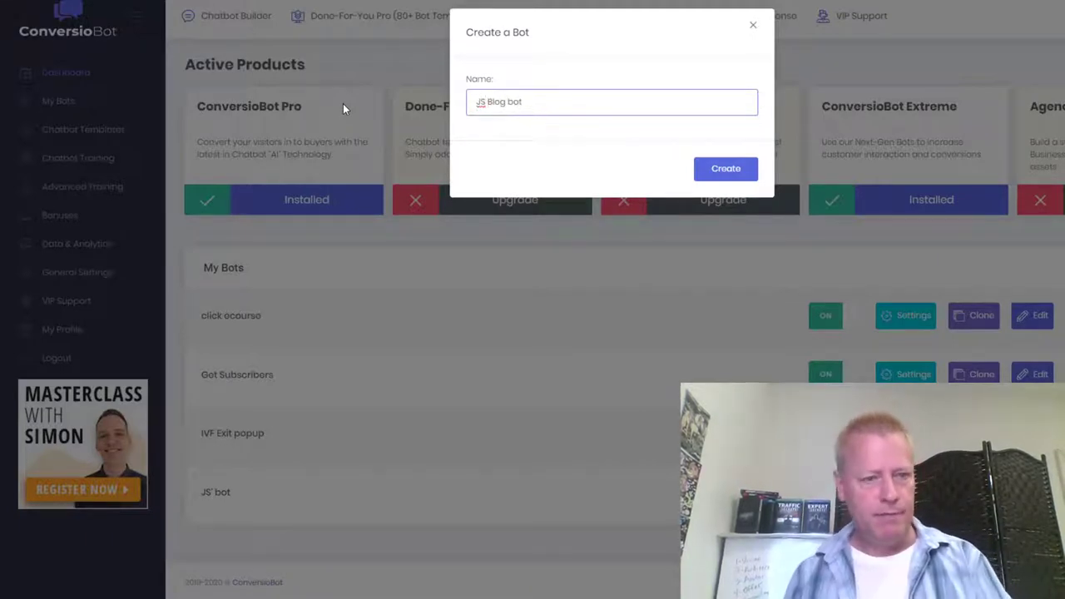
{"action": "left_click", "coordinate": [740, 170]}
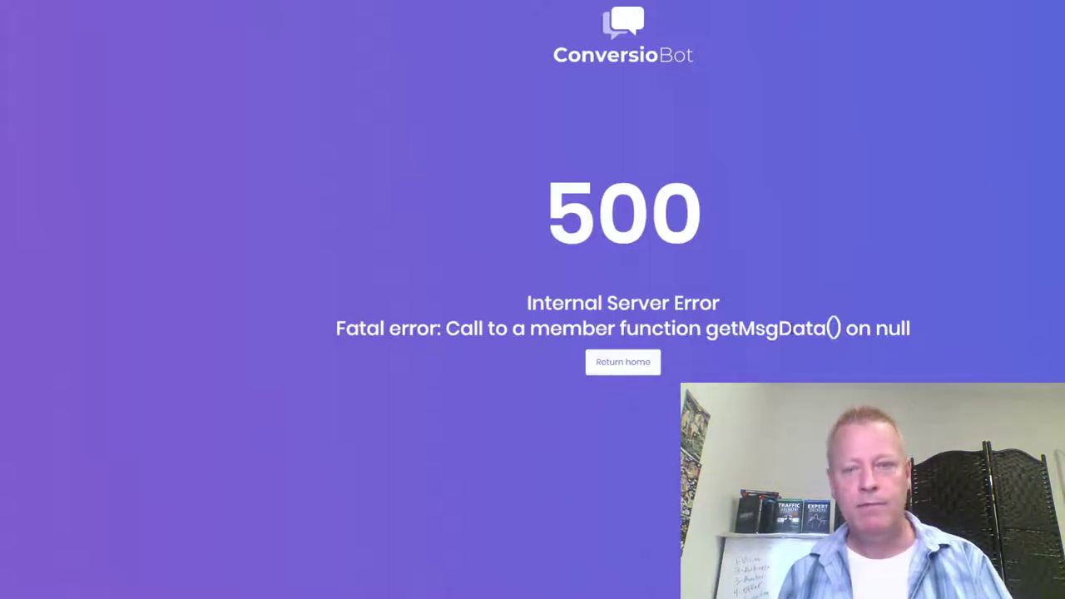
{"action": "left_click", "coordinate": [618, 363]}
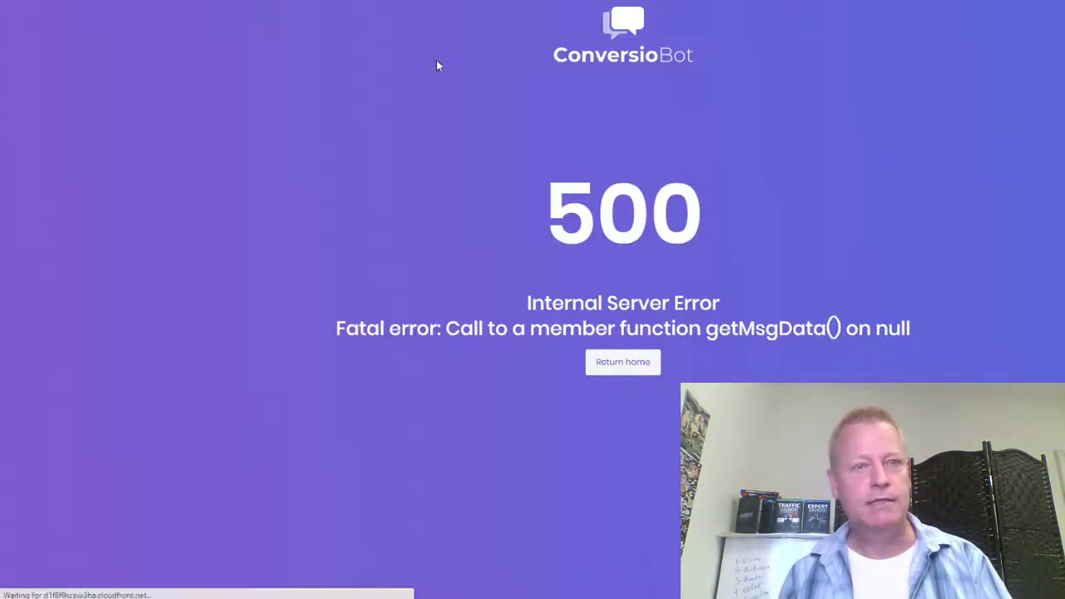
{"action": "scroll", "coordinate": [542, 291], "scroll_direction": "down", "scroll_amount": 2}
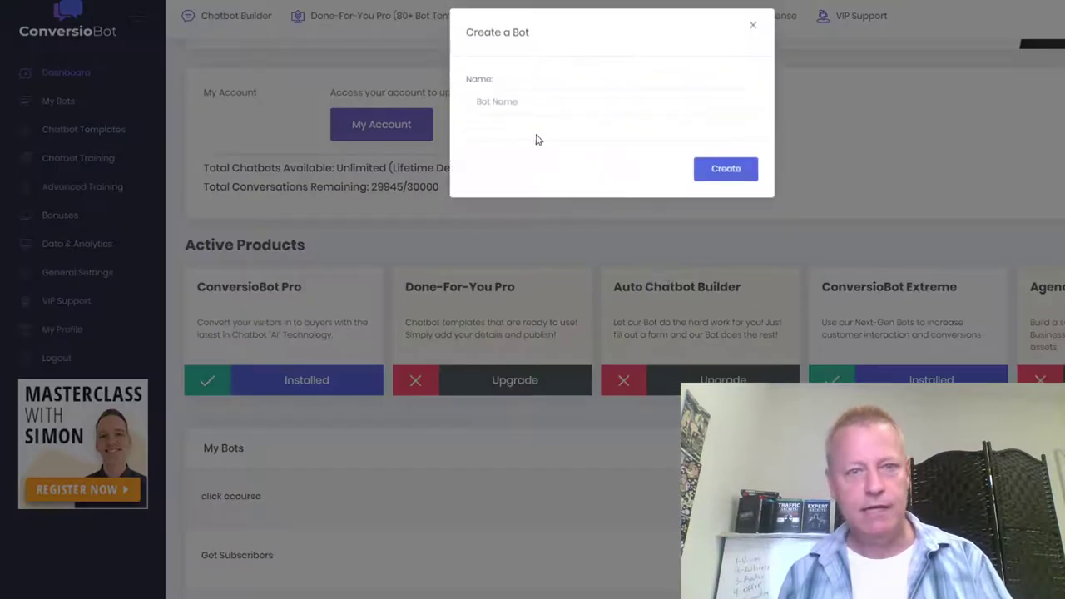
{"action": "left_click", "coordinate": [753, 25]}
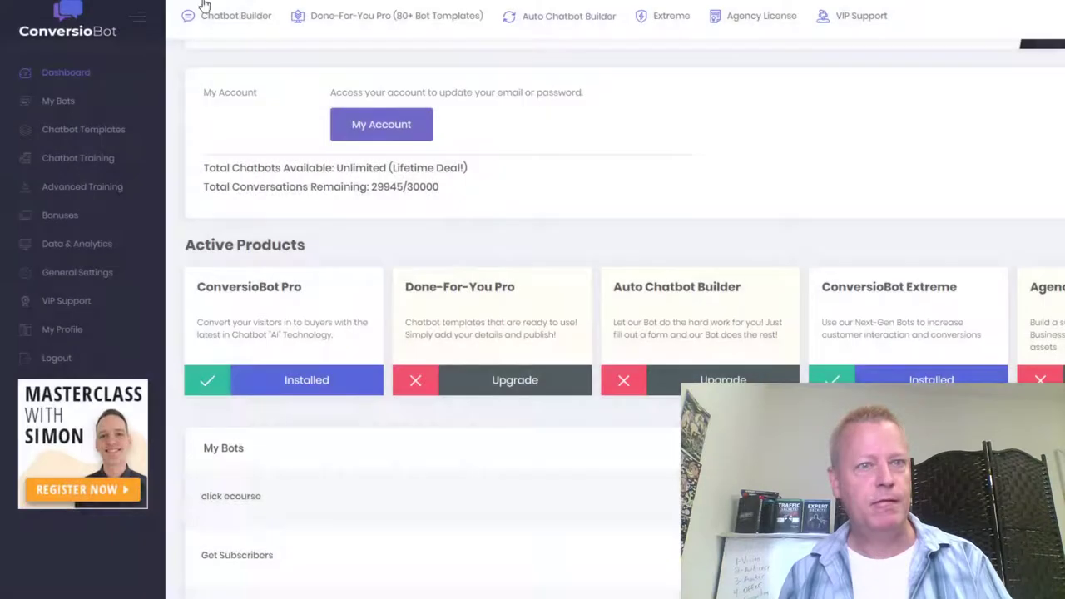
{"action": "left_click", "coordinate": [139, 17]}
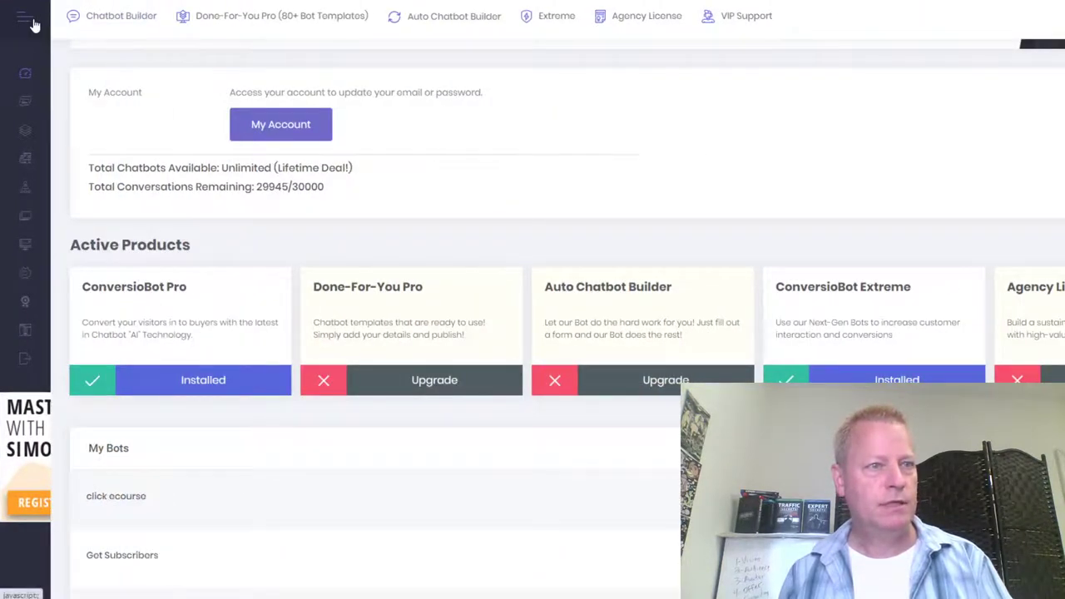
{"action": "left_click", "coordinate": [24, 17]}
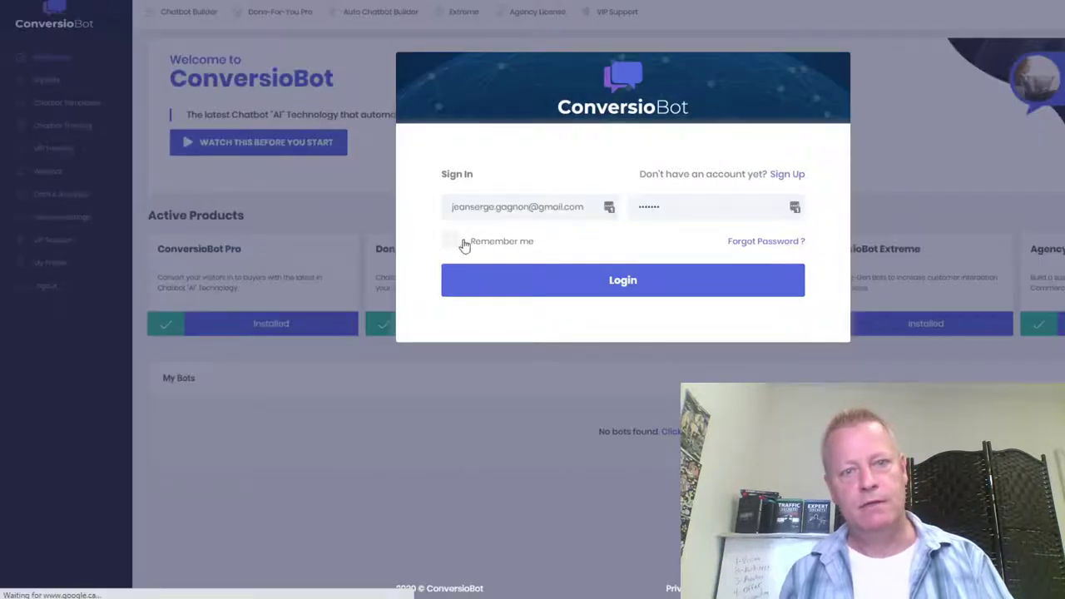
- Sign in to the ConversioBot account with the prefilled credentials and the Remember me option enabled
{"action": "left_click", "coordinate": [453, 241]}
{"action": "left_click", "coordinate": [625, 290]}
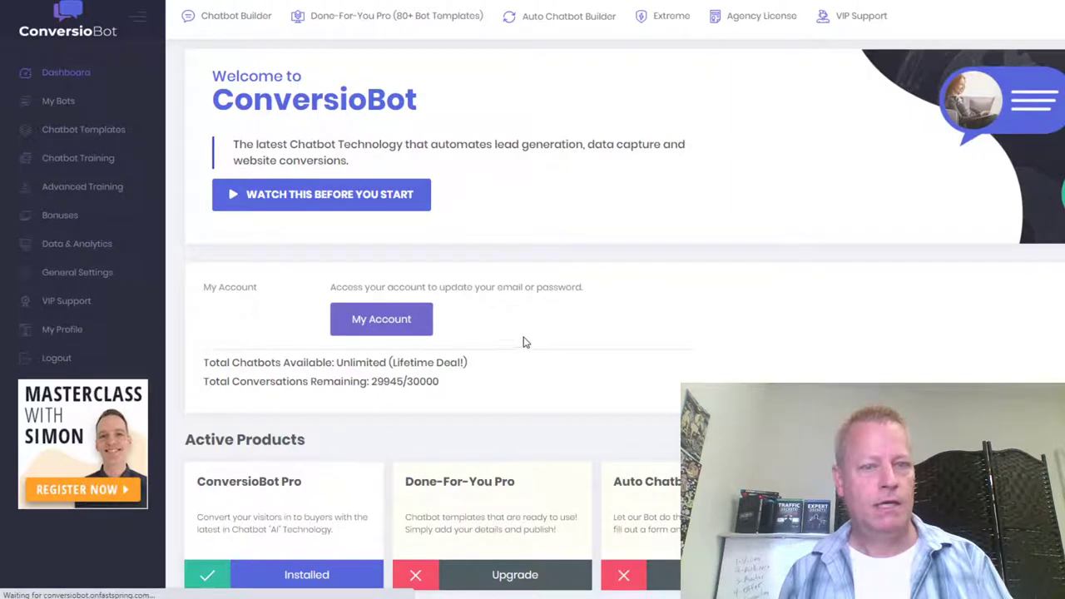
- Try again to create a new bot, using a name beginning with "JS Blog"
{"action": "scroll", "coordinate": [525, 343], "scroll_direction": "down", "scroll_amount": 3}
{"action": "left_click", "coordinate": [619, 374]}
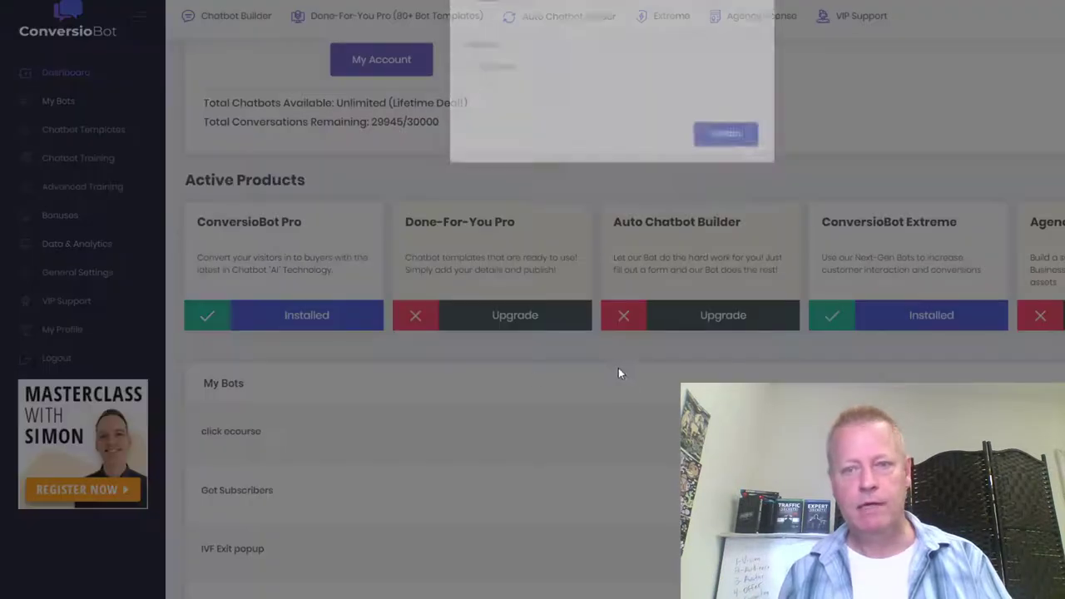
{"action": "type", "text": "JS Blog"}
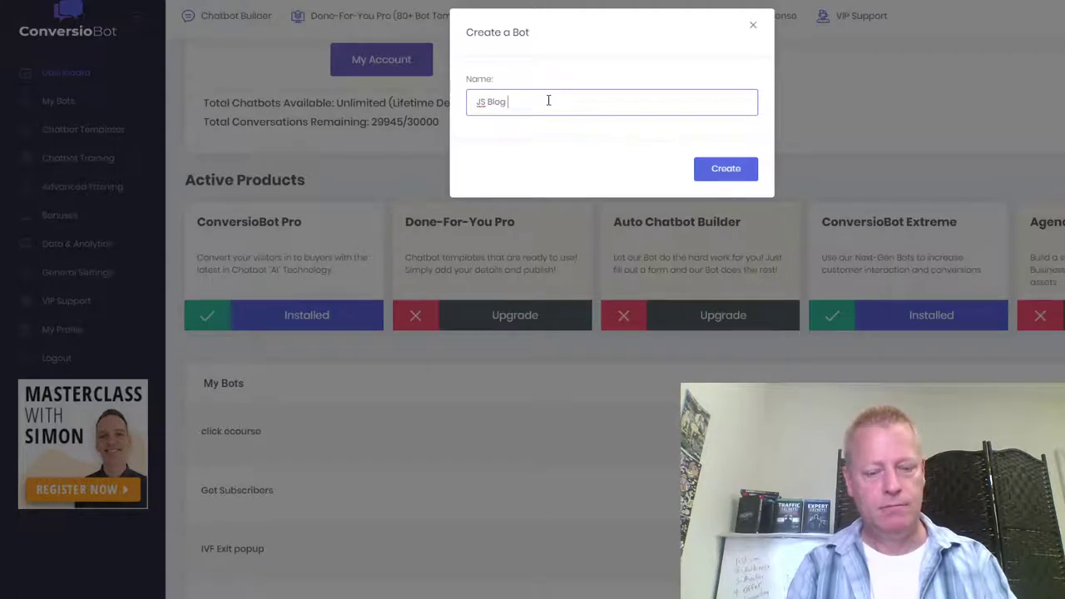
{"action": "left_click", "coordinate": [739, 170]}
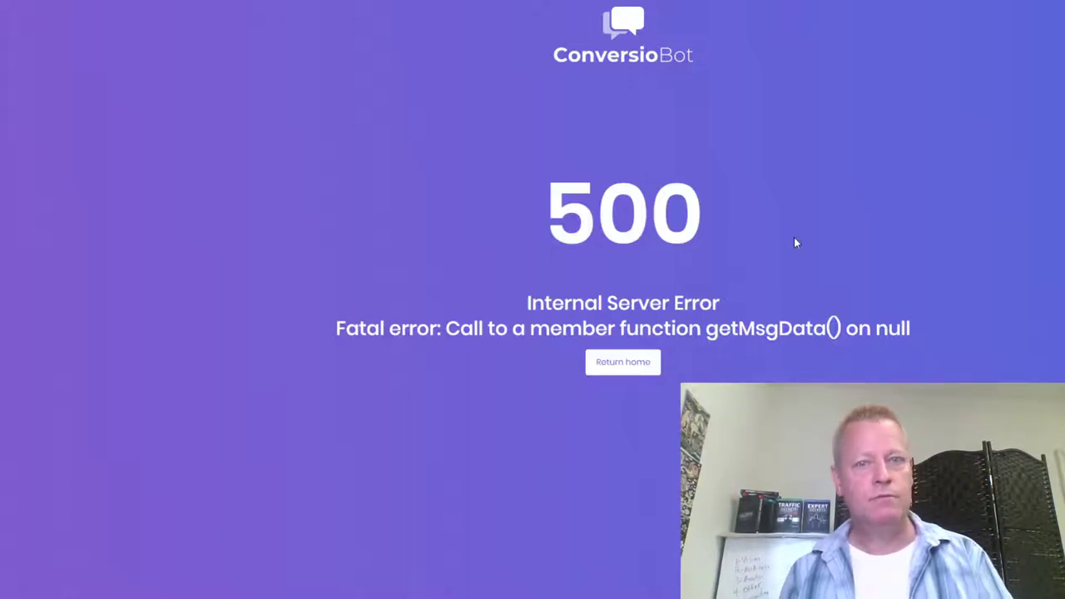
- Return to the dashboard and open the existing bot "JS' bot" for editing in the builder
{"action": "key", "text": "alt+Left"}
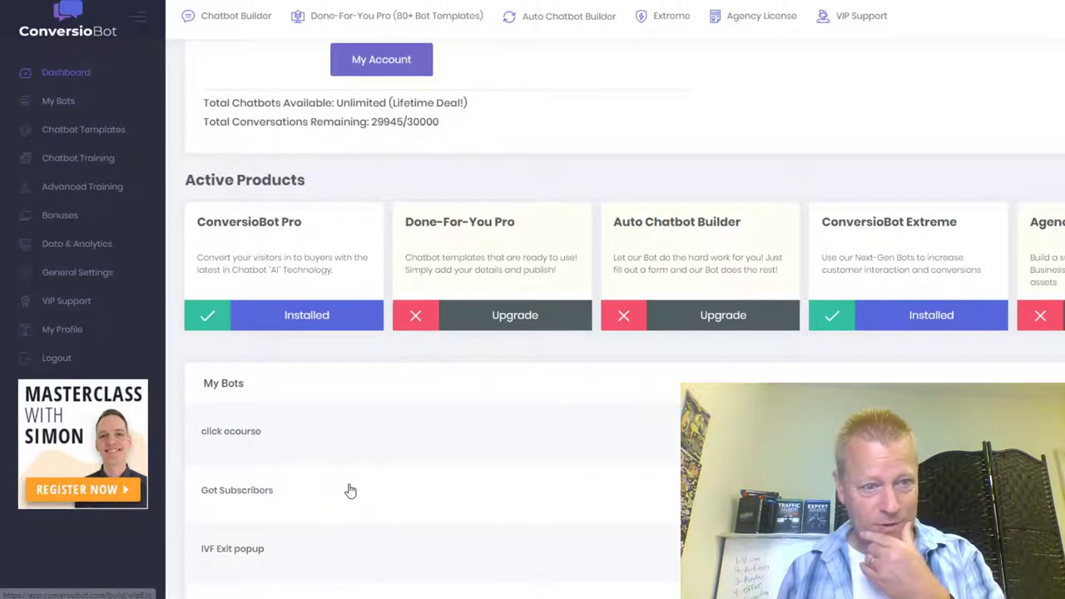
{"action": "scroll", "coordinate": [347, 490], "scroll_direction": "down", "scroll_amount": 2}
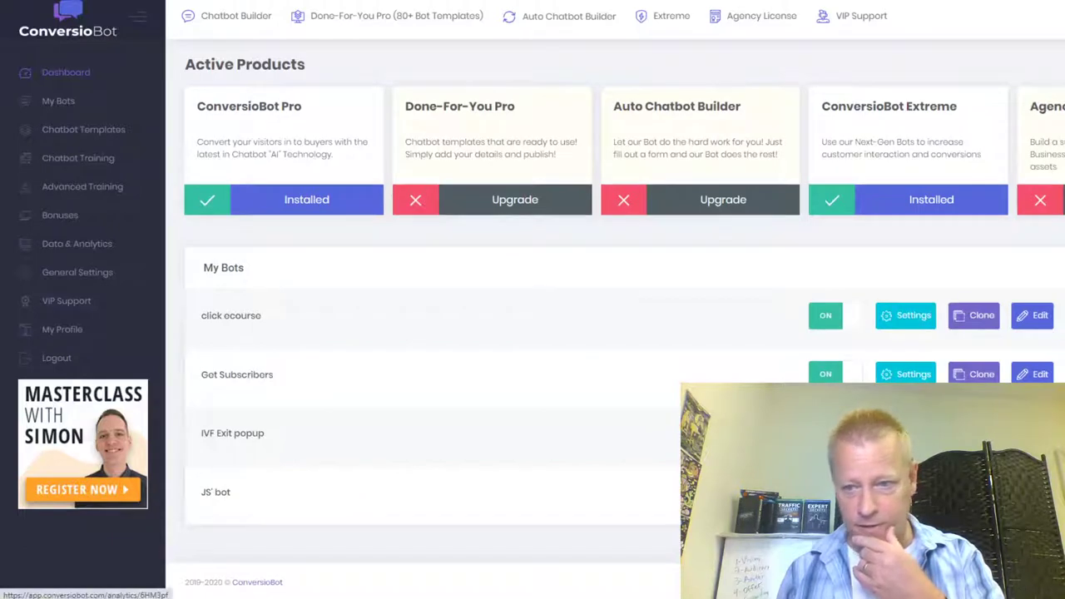
{"action": "left_click", "coordinate": [1032, 433]}
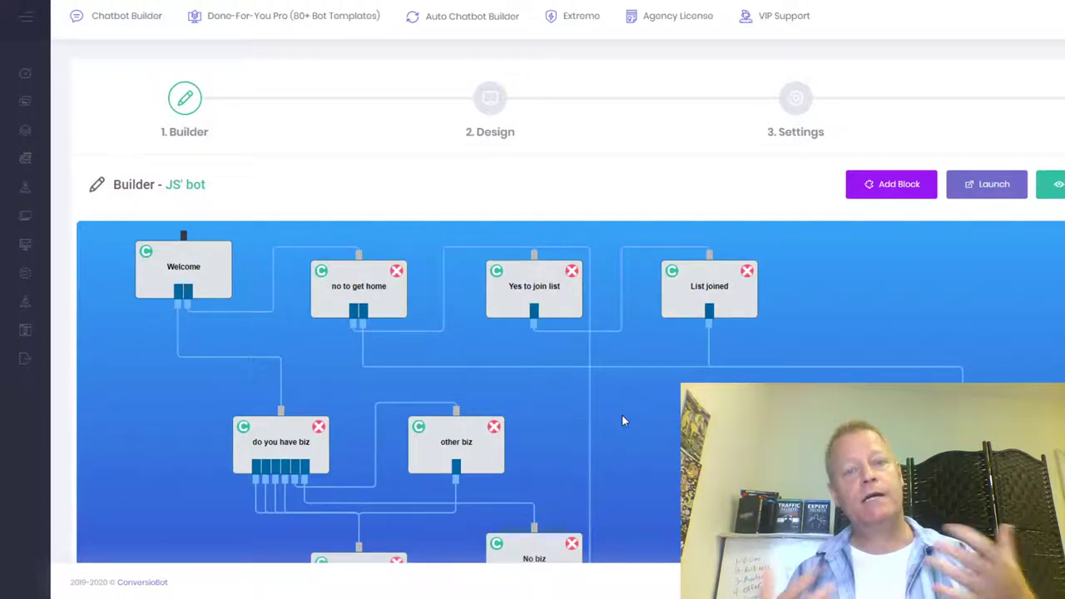
- Review the conversation flow of "JS' bot" and read the bot messages in its Welcome block
{"action": "scroll", "coordinate": [598, 437], "scroll_direction": "down", "scroll_amount": 4}
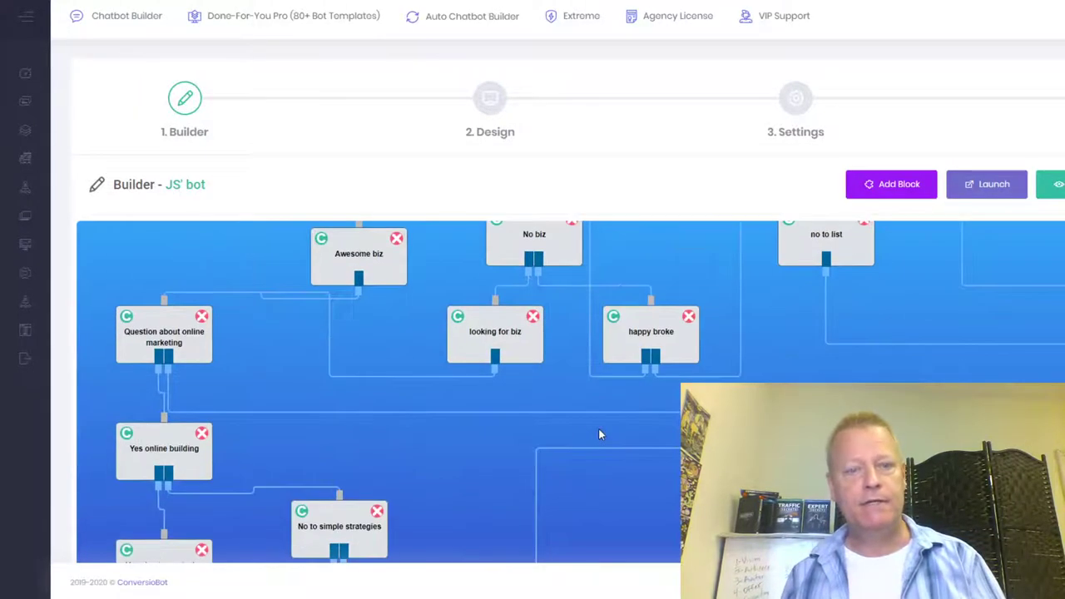
{"action": "scroll", "coordinate": [598, 435], "scroll_direction": "down", "scroll_amount": 2}
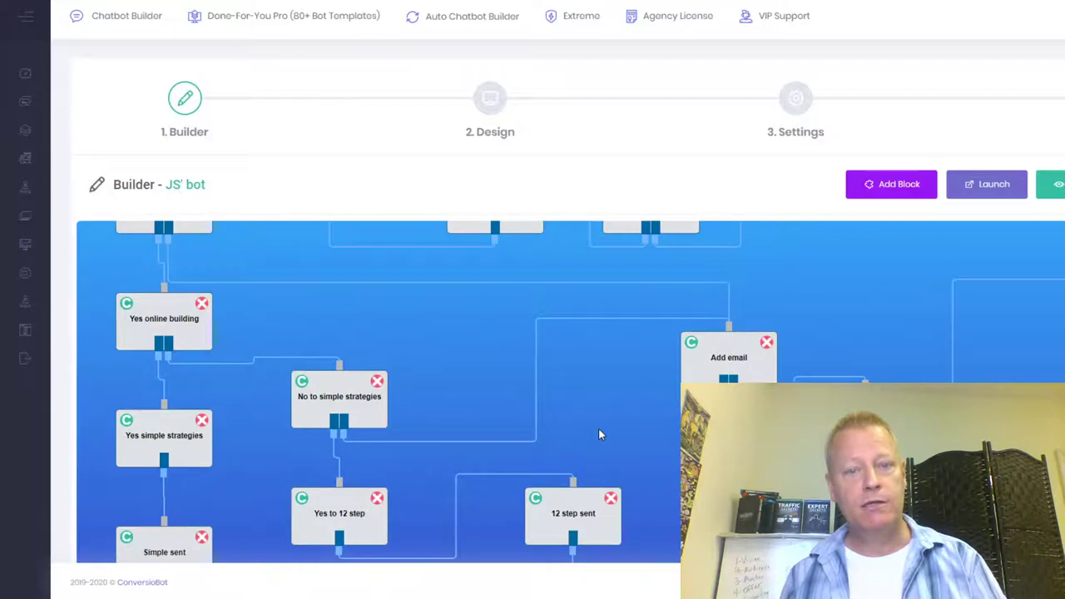
{"action": "scroll", "coordinate": [598, 435], "scroll_direction": "down", "scroll_amount": 1}
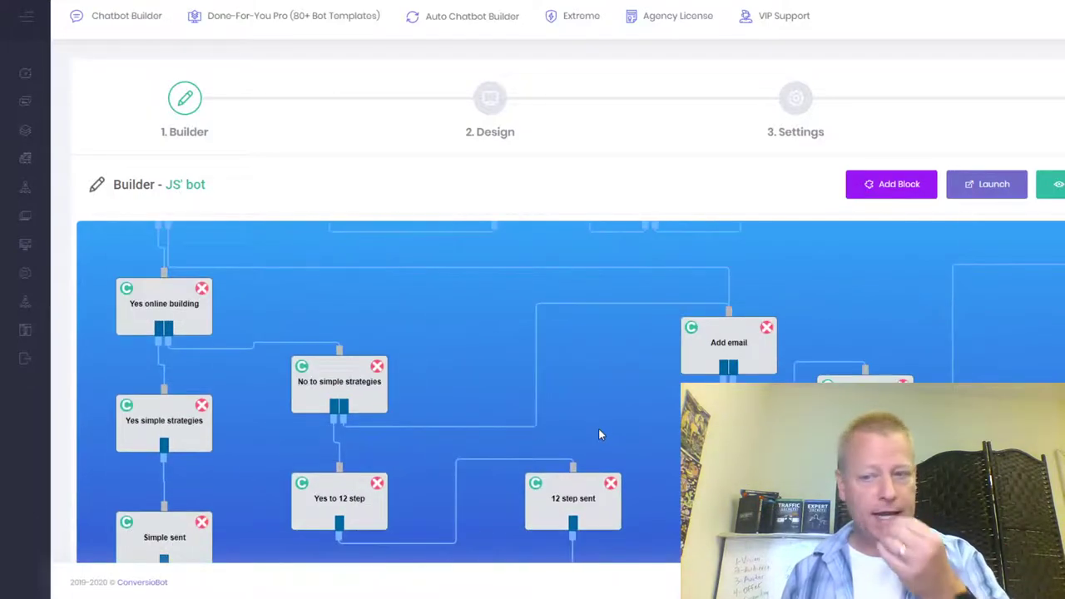
{"action": "scroll", "coordinate": [599, 422], "scroll_direction": "down", "scroll_amount": 2}
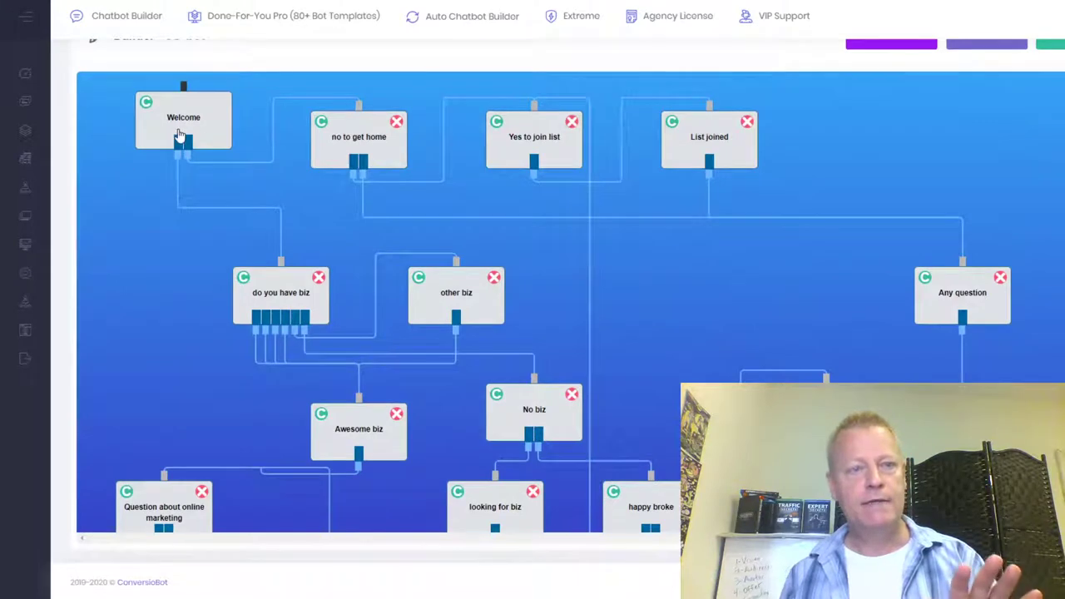
{"action": "left_click", "coordinate": [190, 125]}
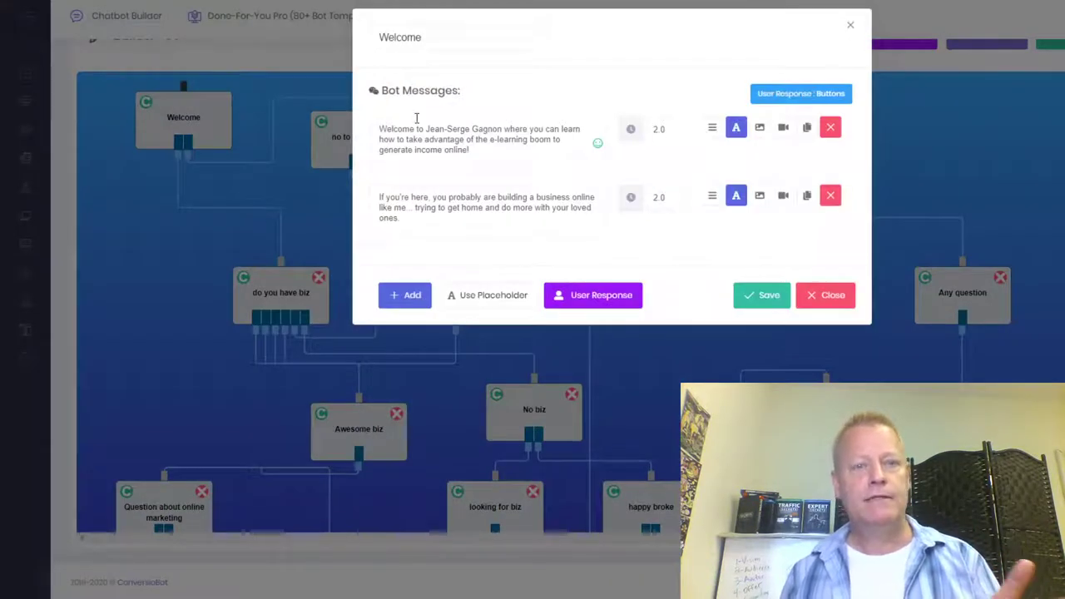
{"action": "left_click_drag", "start_coordinate": [487, 147], "coordinate": [360, 131]}
{"action": "left_click", "coordinate": [475, 130]}
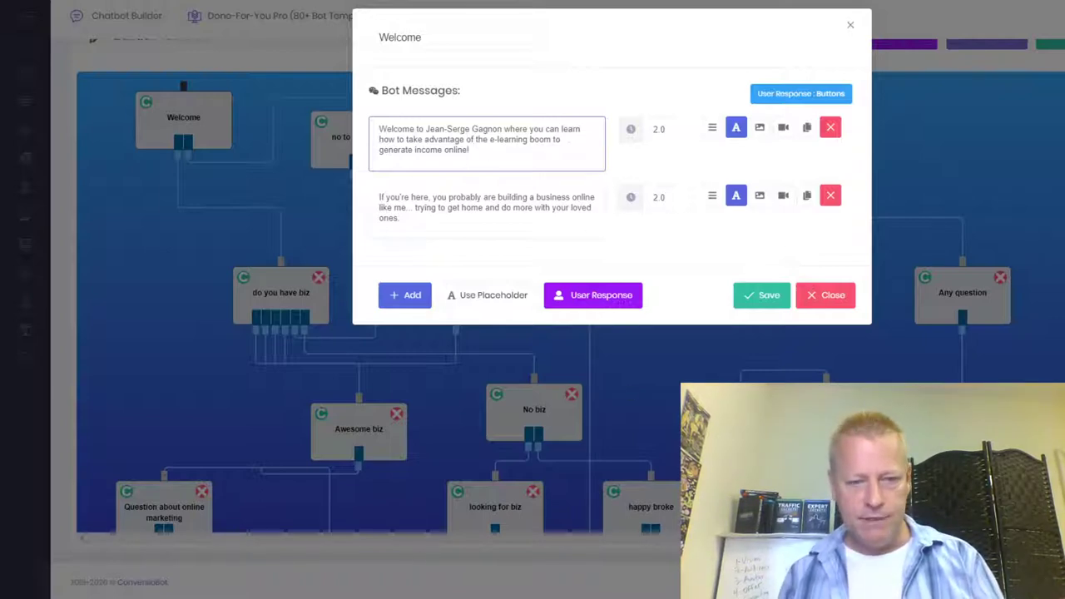
- Switch to Notepad and add under question 1 "How do I start conversation" with "Welcome to my blog, thanks for visiting, did you have any specific questions"
{"action": "key", "text": "alt+Tab"}
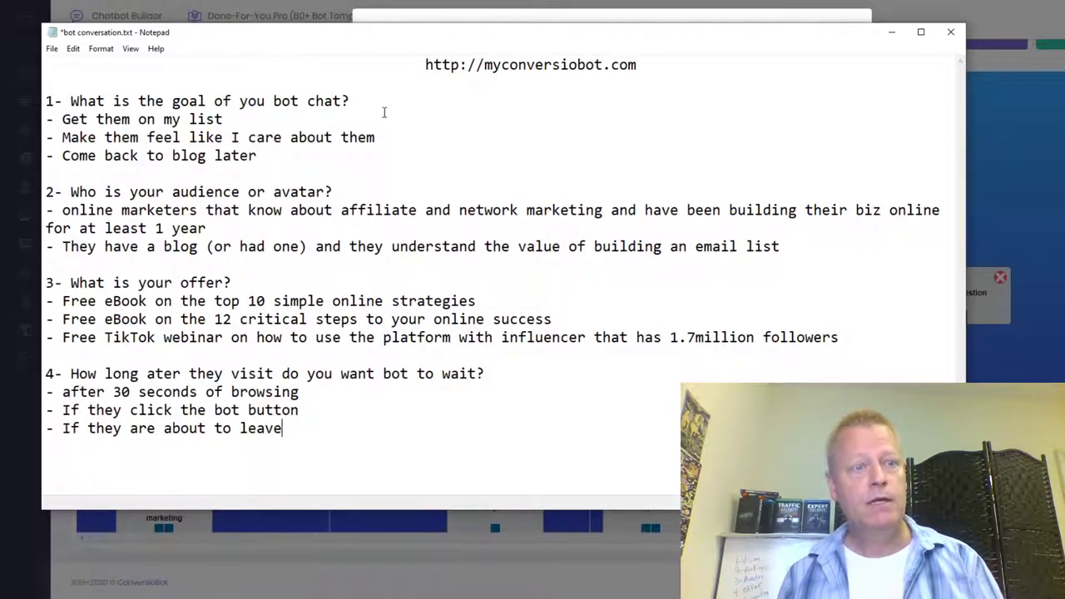
{"action": "left_click", "coordinate": [313, 162]}
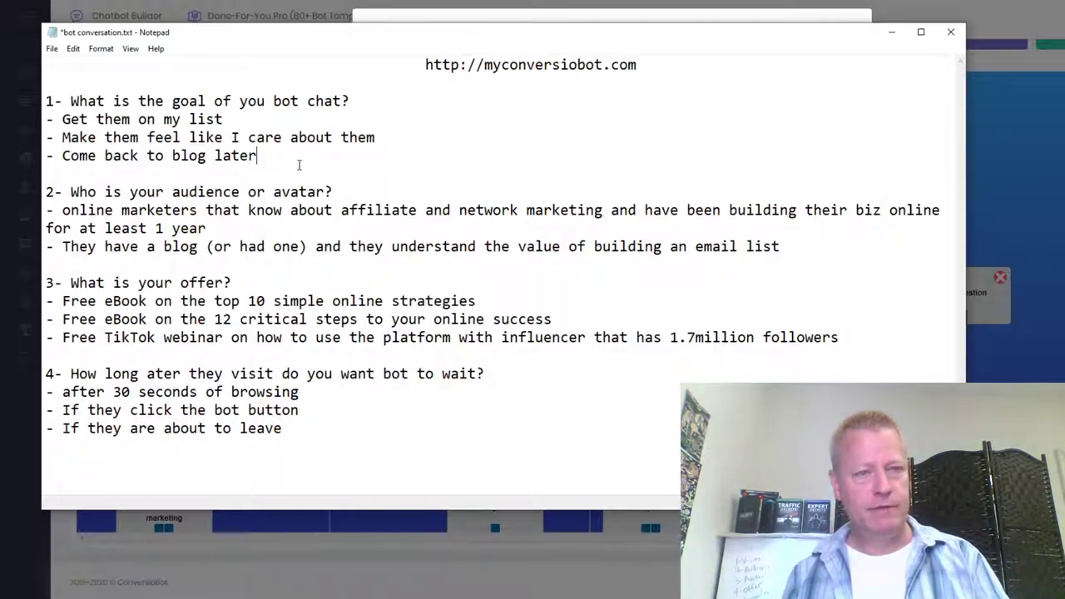
{"action": "key", "text": "Return"}
{"action": "key", "text": "Return"}
{"action": "type", "text": "- How"}
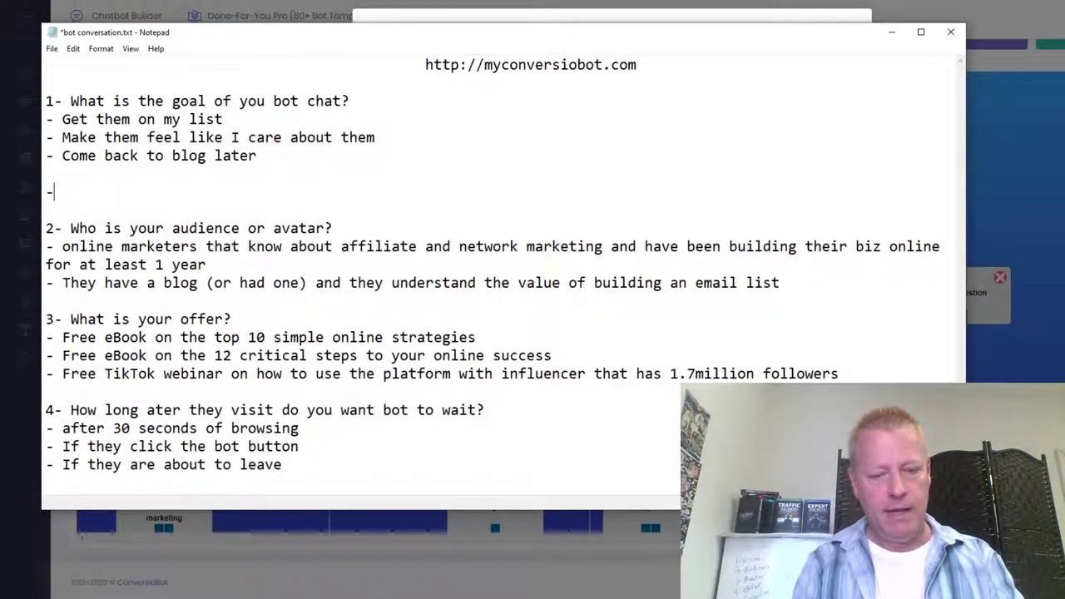
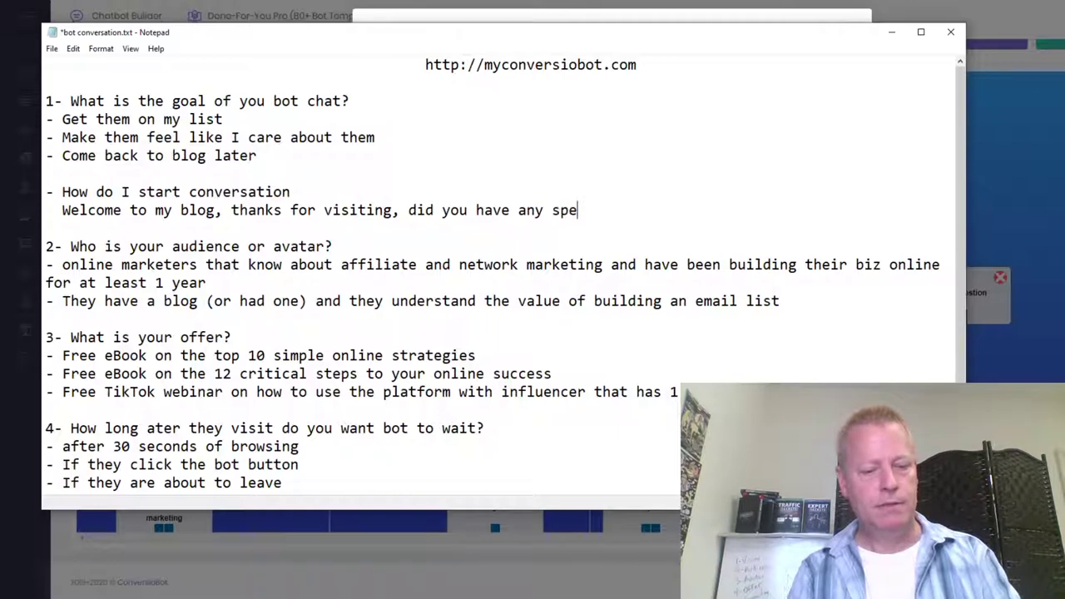
{"action": "type", "text": "c questions"}
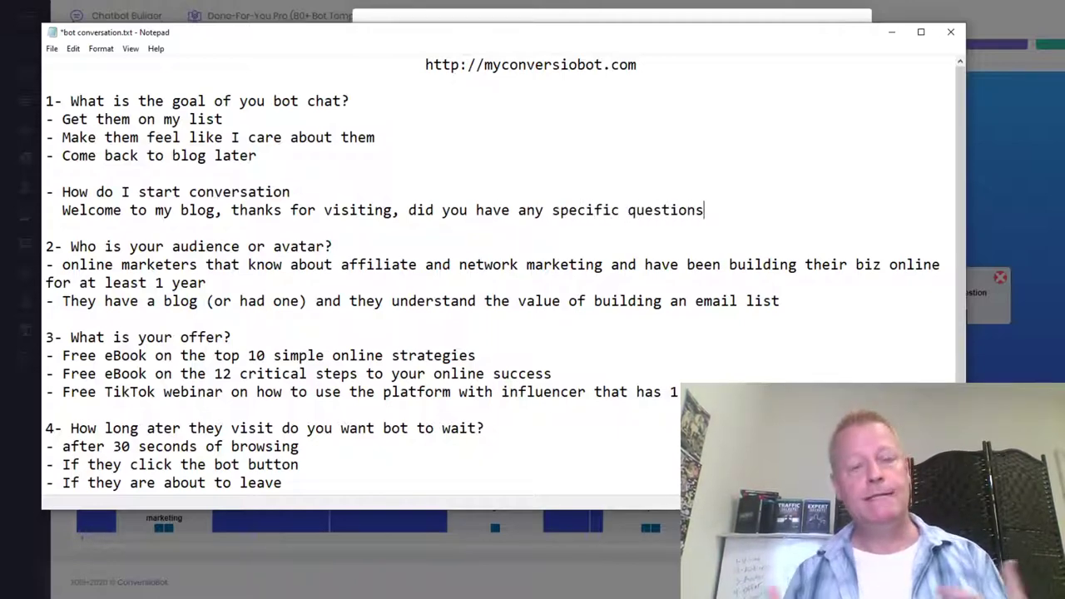
- Shorten the greeting line to "Welcome to my blog, thanks for visiting." and start a new line below it
{"action": "key", "text": "BackSpace"}
{"action": "key", "text": "BackSpace"}
{"action": "key", "text": "BackSpace"}
{"action": "key", "text": "BackSpace"}
{"action": "key", "text": "BackSpace"}
{"action": "key", "text": "BackSpace"}
{"action": "key", "text": "BackSpace"}
{"action": "key", "text": "BackSpace"}
{"action": "key", "text": "BackSpace"}
{"action": "key", "text": "BackSpace"}
{"action": "key", "text": "BackSpace"}
{"action": "key", "text": "BackSpace"}
{"action": "key", "text": "BackSpace"}
{"action": "key", "text": "BackSpace"}
{"action": "key", "text": "BackSpace"}
{"action": "key", "text": "BackSpace"}
{"action": "key", "text": "BackSpace"}
{"action": "key", "text": "BackSpace"}
{"action": "key", "text": "BackSpace"}
{"action": "key", "text": "BackSpace"}
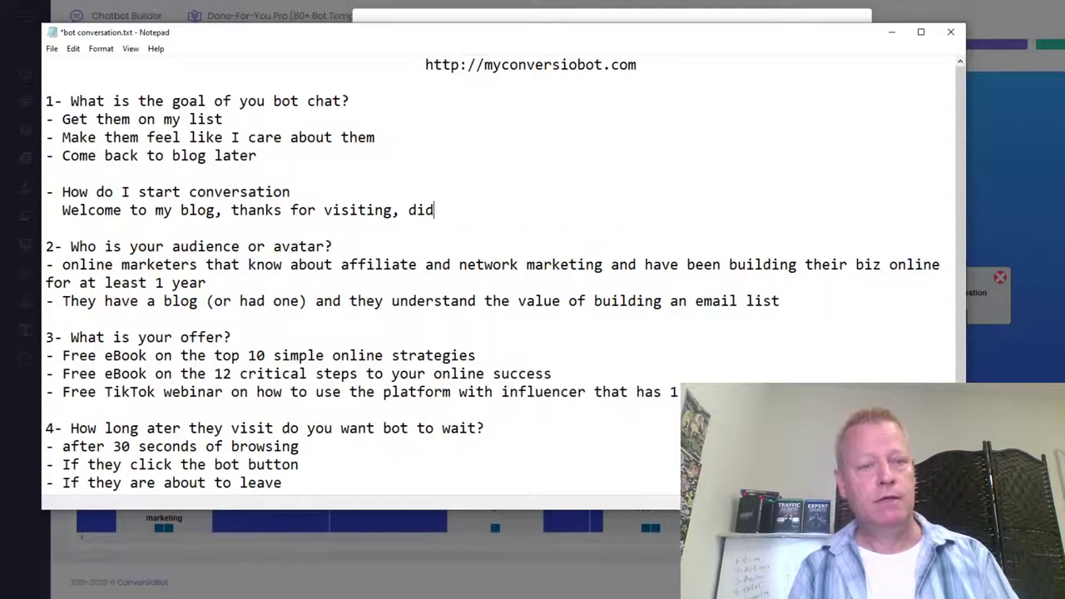
{"action": "key", "text": "Return"}
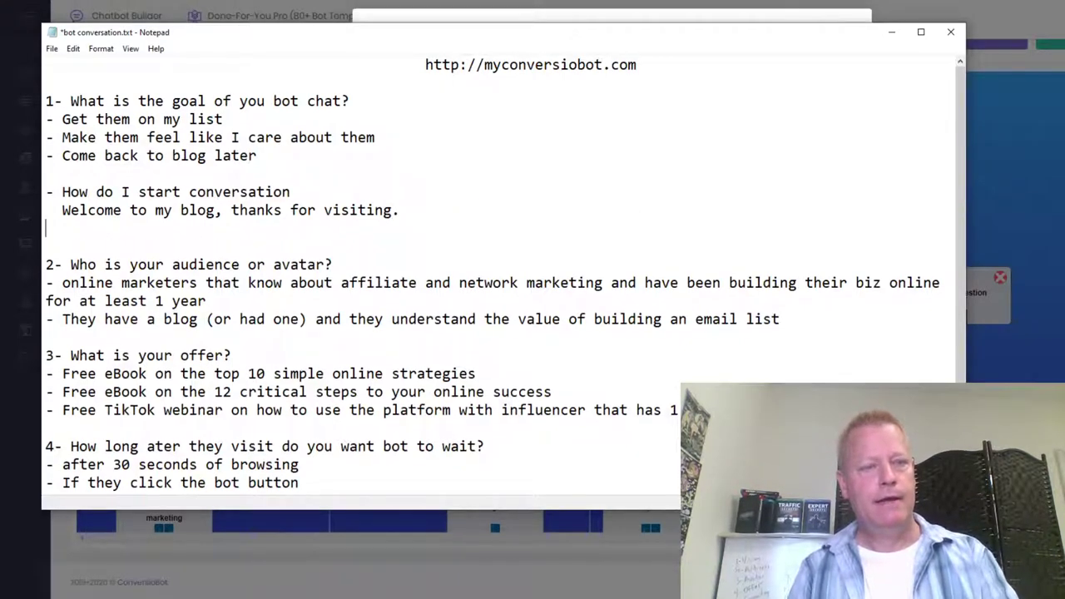
- Make the greeting a dashed sub-item and add a second one below it reading "What can I help you with?"
{"action": "key", "text": "Right"}
{"action": "key", "text": "Right"}
{"action": "type", "text": "-"}
{"action": "key", "text": "Down"}
{"action": "type", "text": "- "}
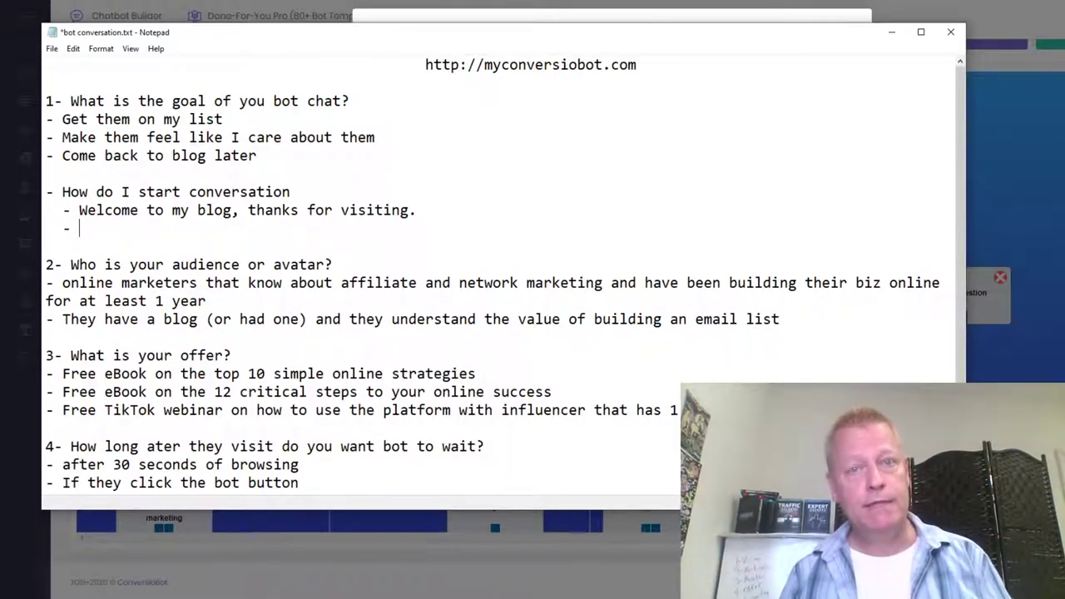
{"action": "type", "text": "What can I h"}
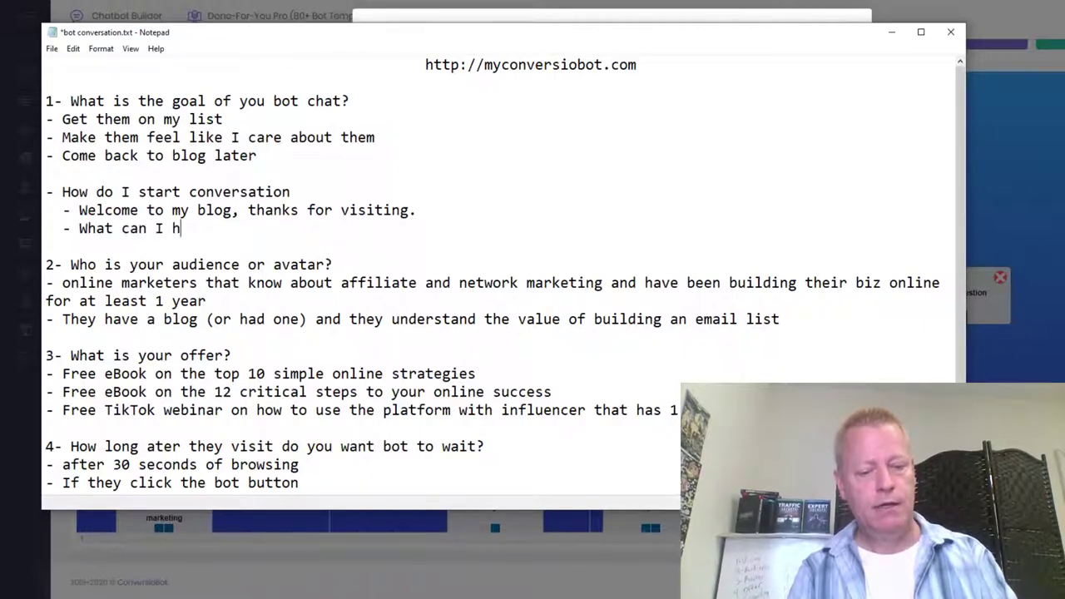
{"action": "type", "text": "elp you with?"}
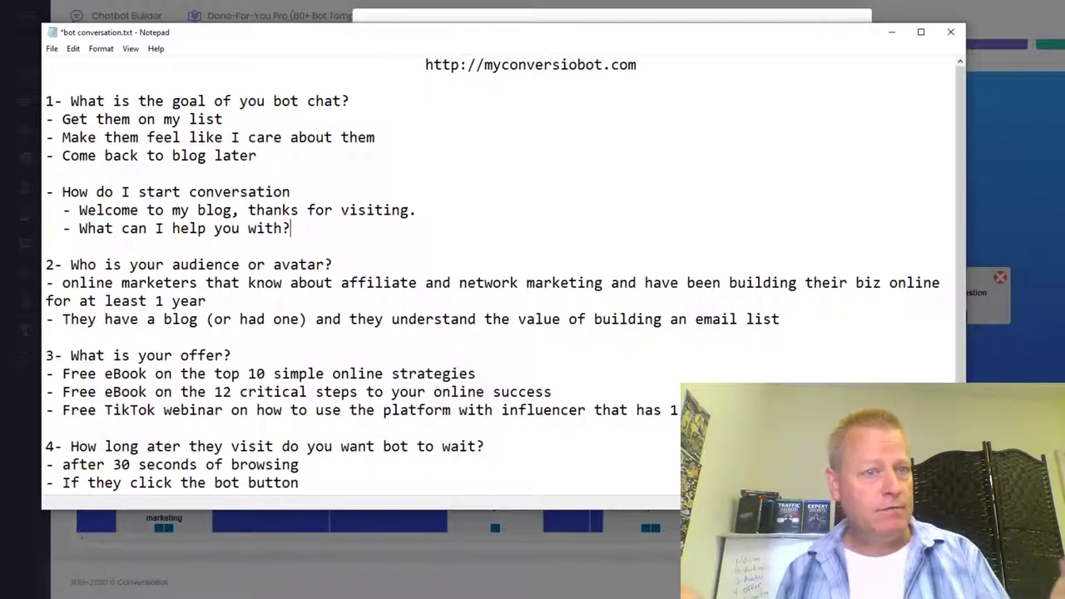
- Add an indented "- Buttons:" item under the question with the options "Course creation" and "Facebook marketing" on separate lines
{"action": "key", "text": "Return"}
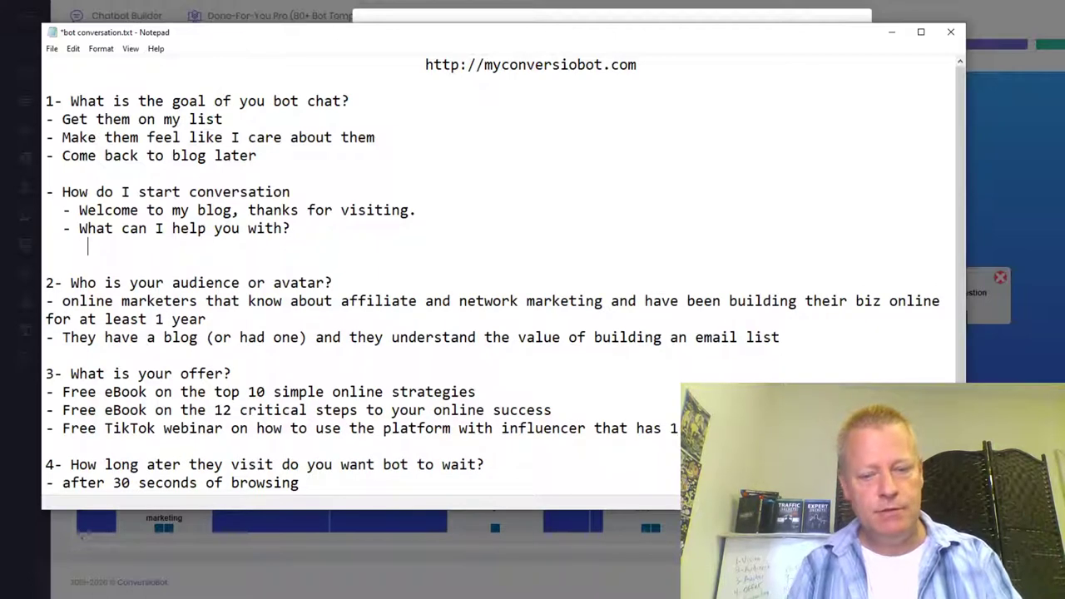
{"action": "type", "text": "- "}
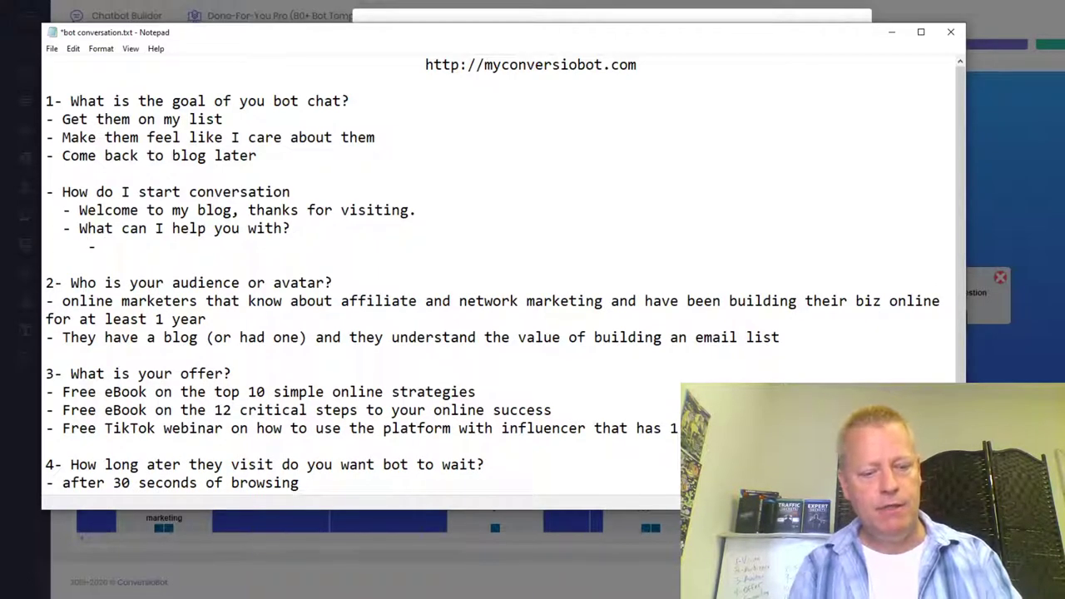
{"action": "type", "text": "Buttong"}
{"action": "key", "text": "BackSpace"}
{"action": "type", "text": "s:"}
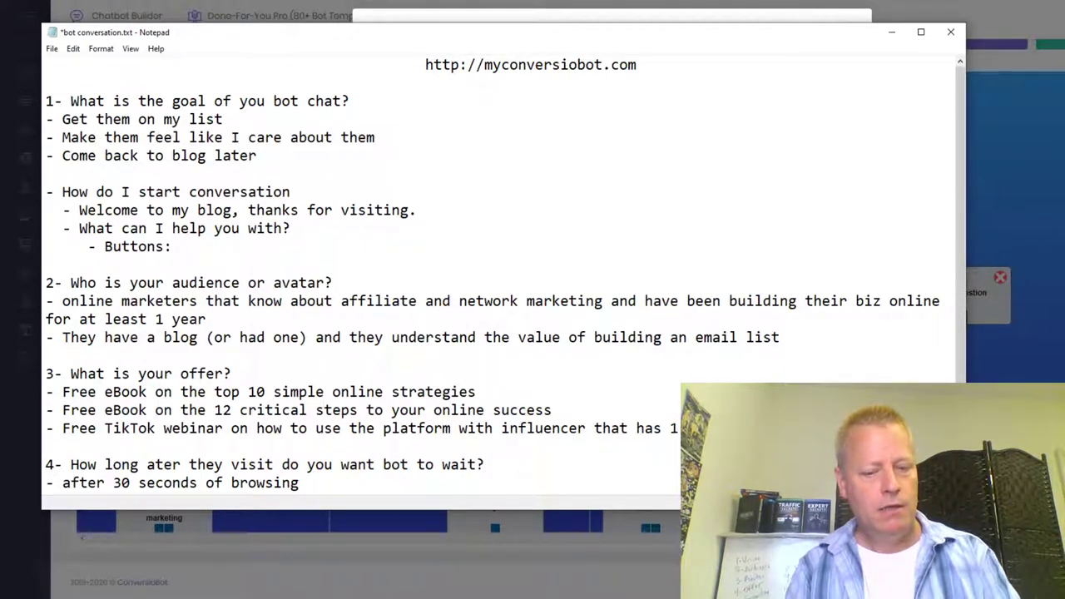
{"action": "type", "text": " Course creat"}
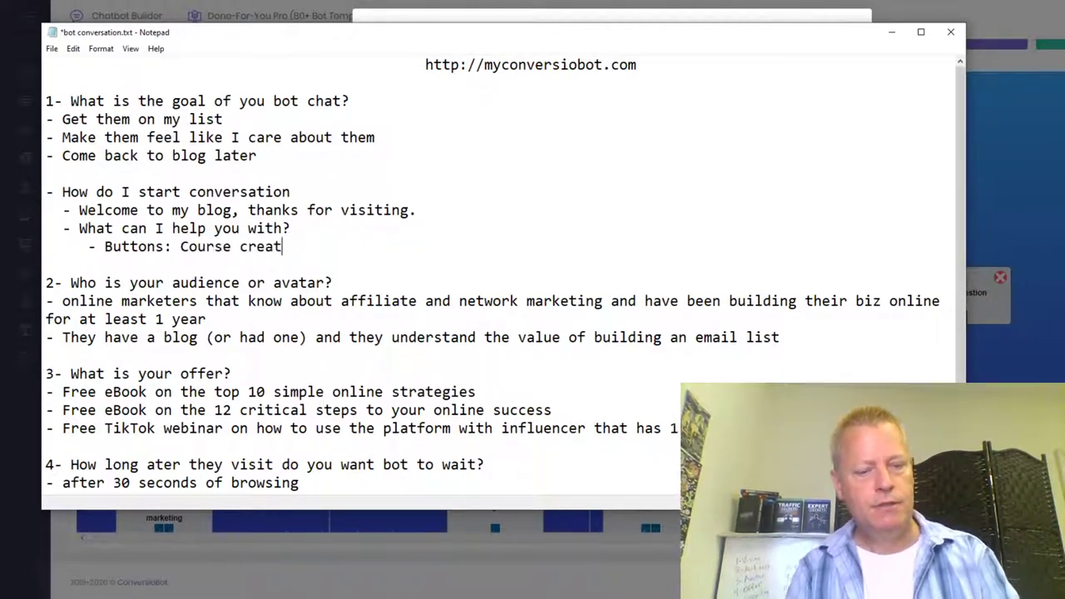
{"action": "type", "text": "einion"}
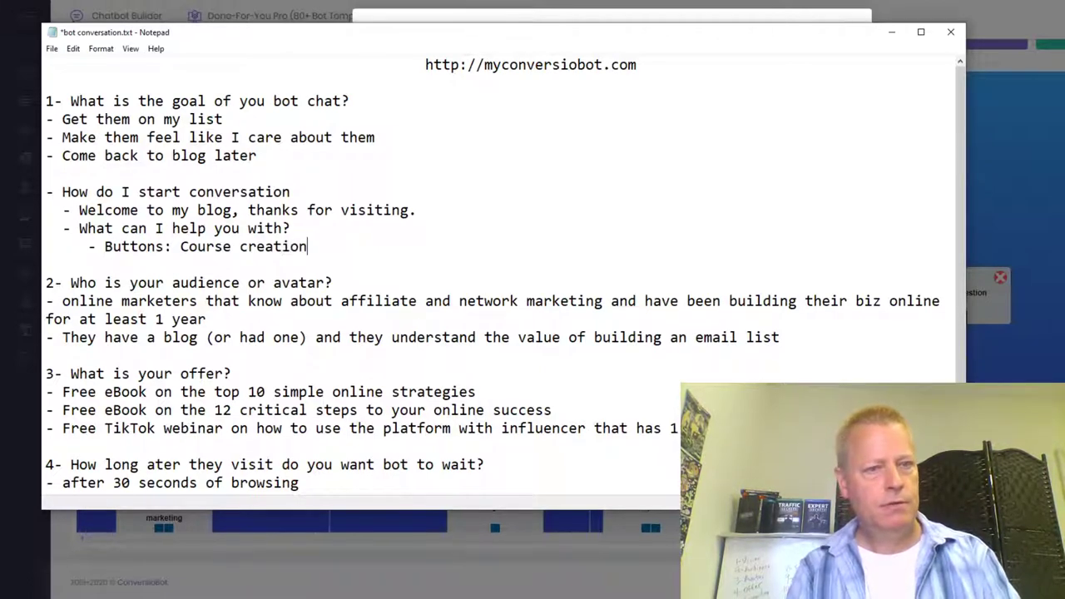
{"action": "key", "text": "Return"}
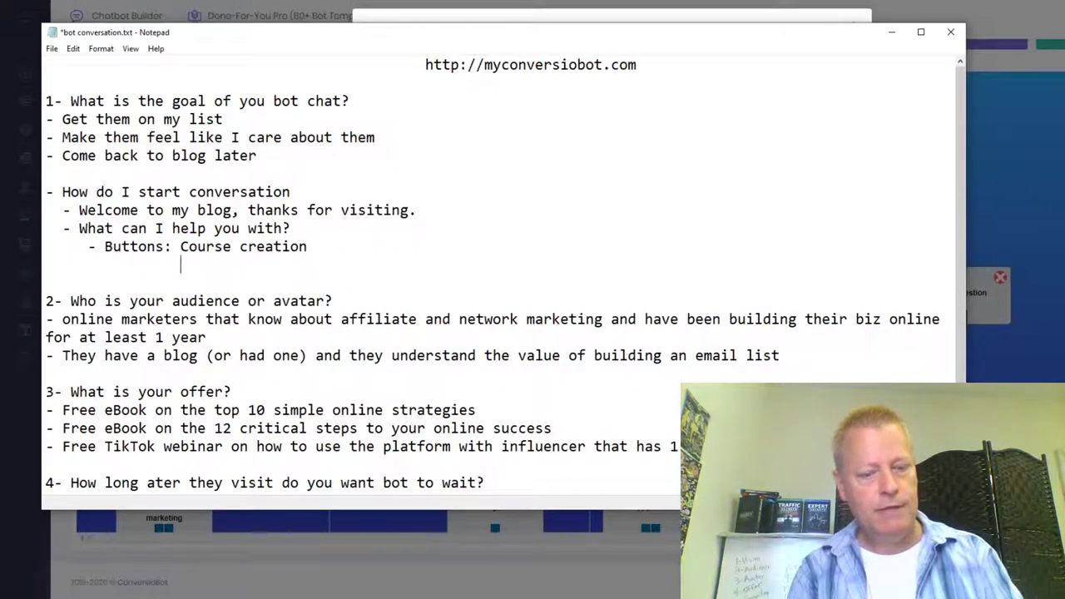
{"action": "key", "text": "Tab"}
{"action": "key", "text": "Tab"}
{"action": "type", "text": "Facebook marketing"}
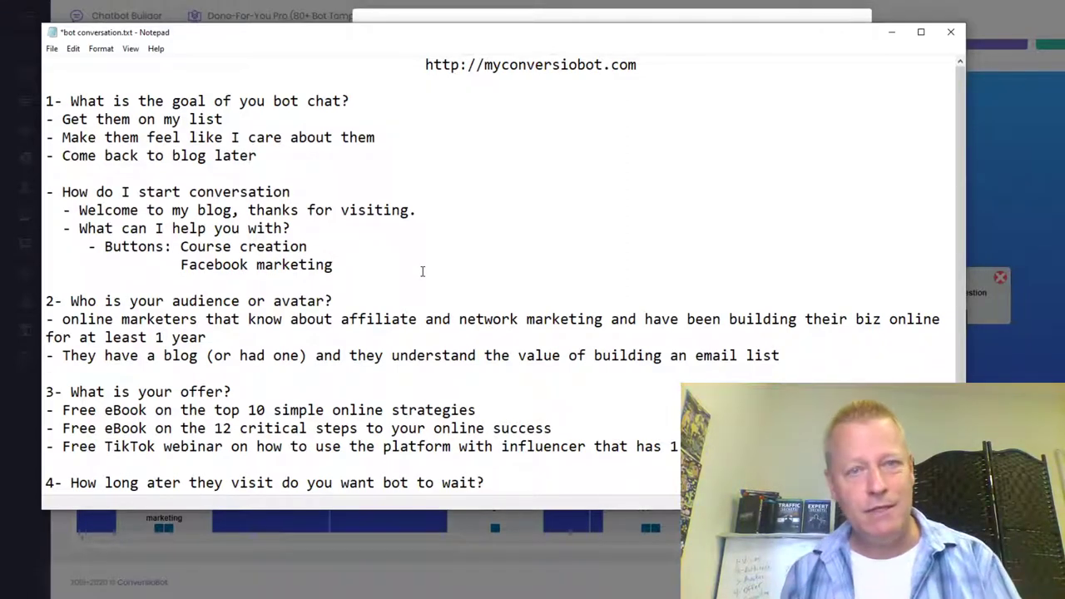
- Replace the question "What can I help you with?" with "How is your online biz going?"
{"action": "scroll", "coordinate": [423, 270], "scroll_direction": "down", "scroll_amount": 2}
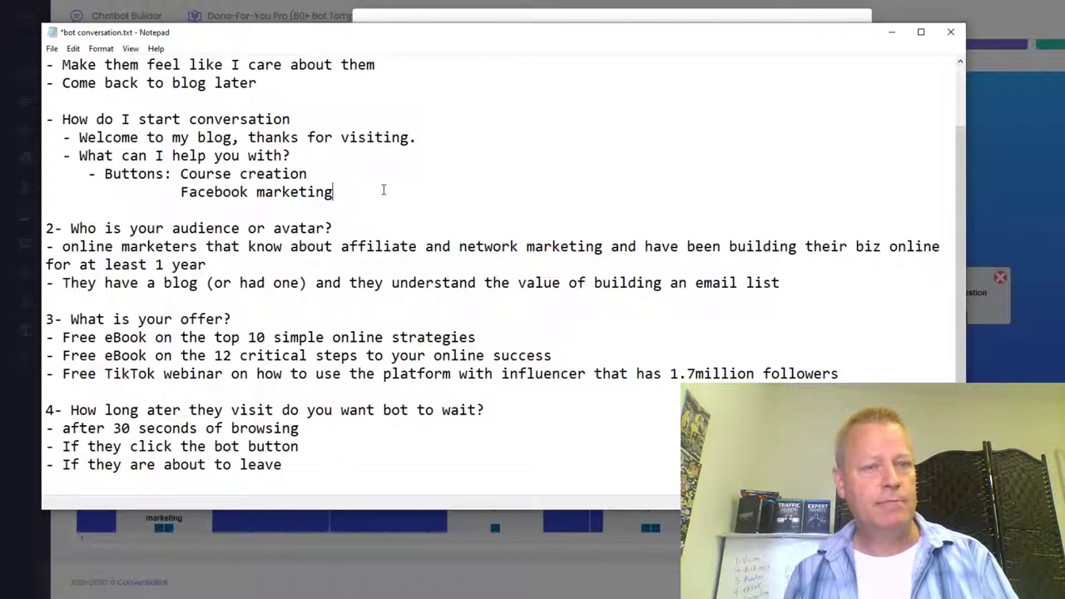
{"action": "scroll", "coordinate": [361, 308], "scroll_direction": "up", "scroll_amount": 1}
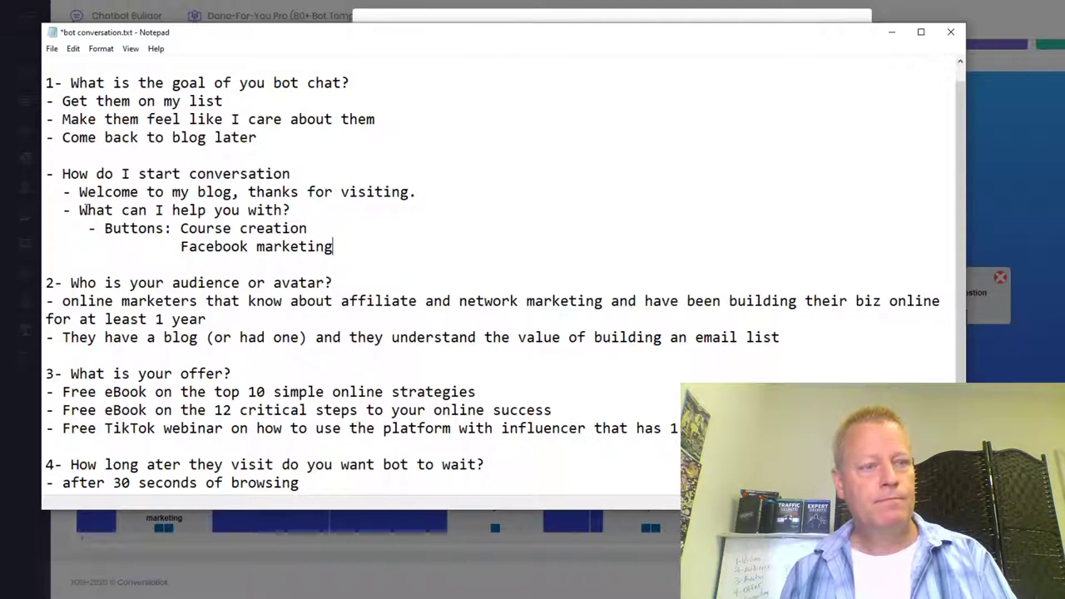
{"action": "left_click_drag", "start_coordinate": [79, 209], "coordinate": [293, 211]}
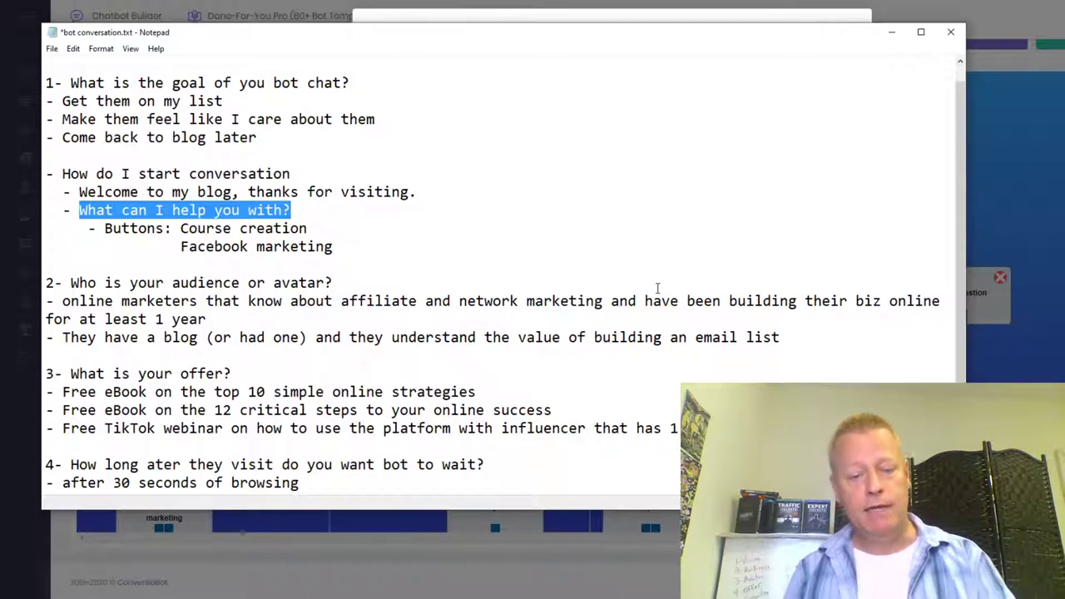
{"action": "type", "text": "How is your online biz going?"}
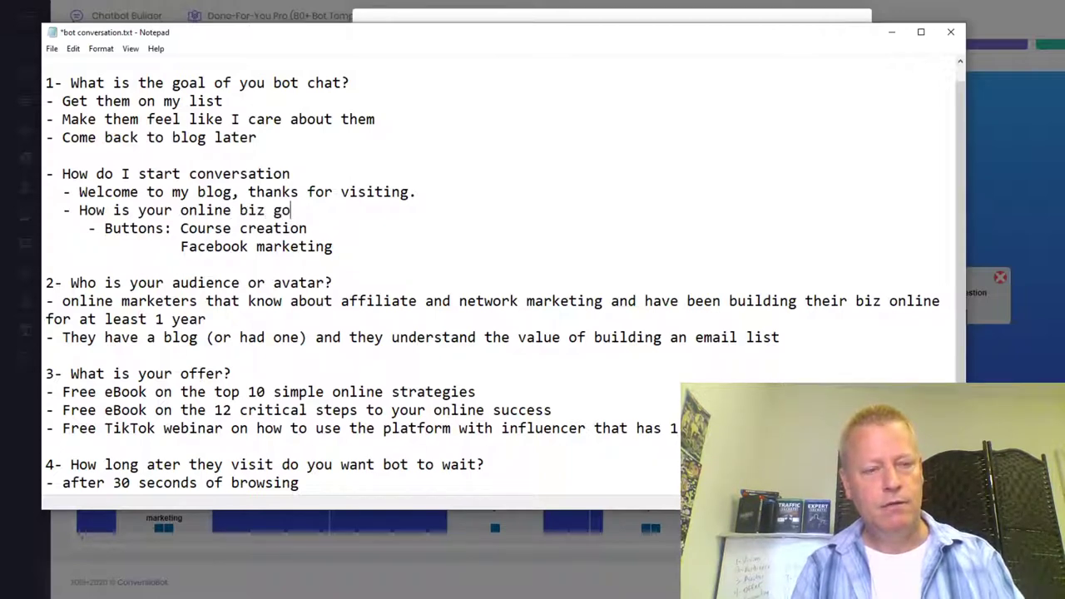
{"action": "left_click", "coordinate": [47, 228]}
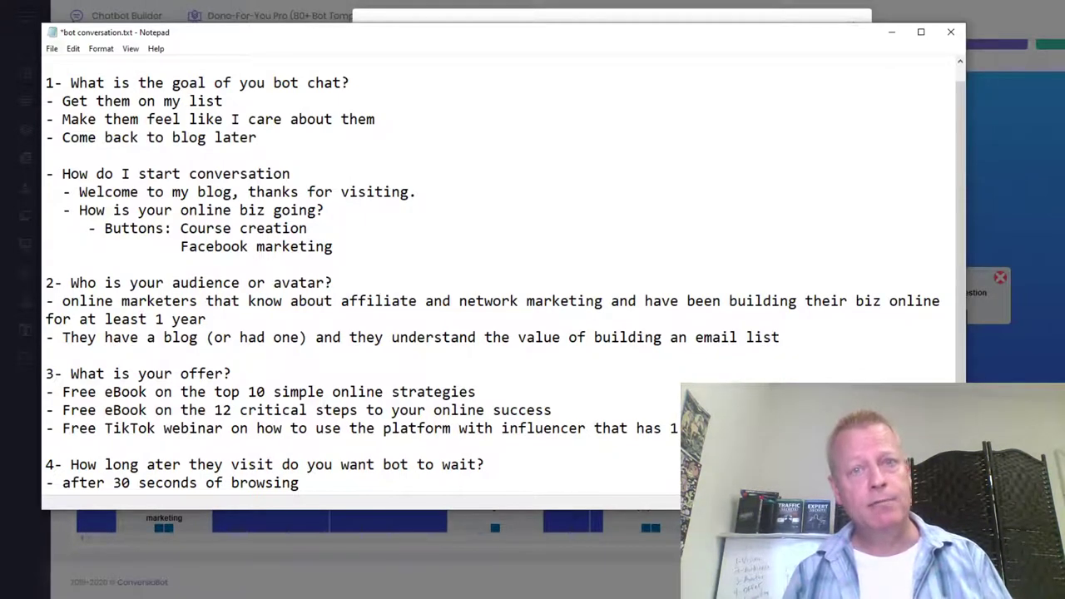
{"action": "left_click", "coordinate": [325, 209]}
- Replace the button options "Course creation" and "Facebook marketing" with "Fantastic!" and "Pretty good"
{"action": "left_click", "coordinate": [308, 228]}
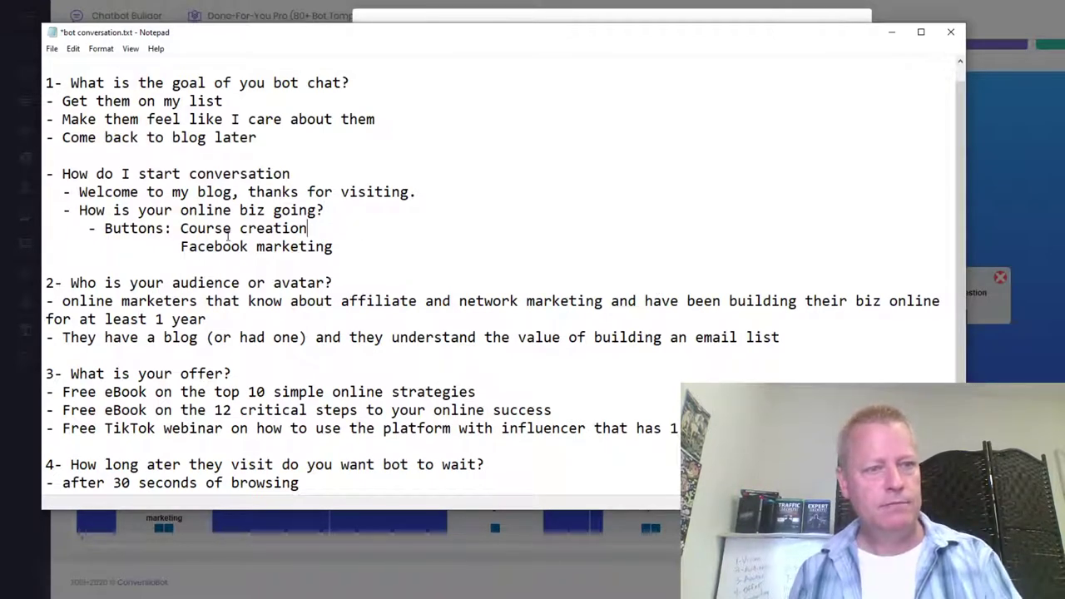
{"action": "left_click_drag", "start_coordinate": [180, 228], "coordinate": [309, 230]}
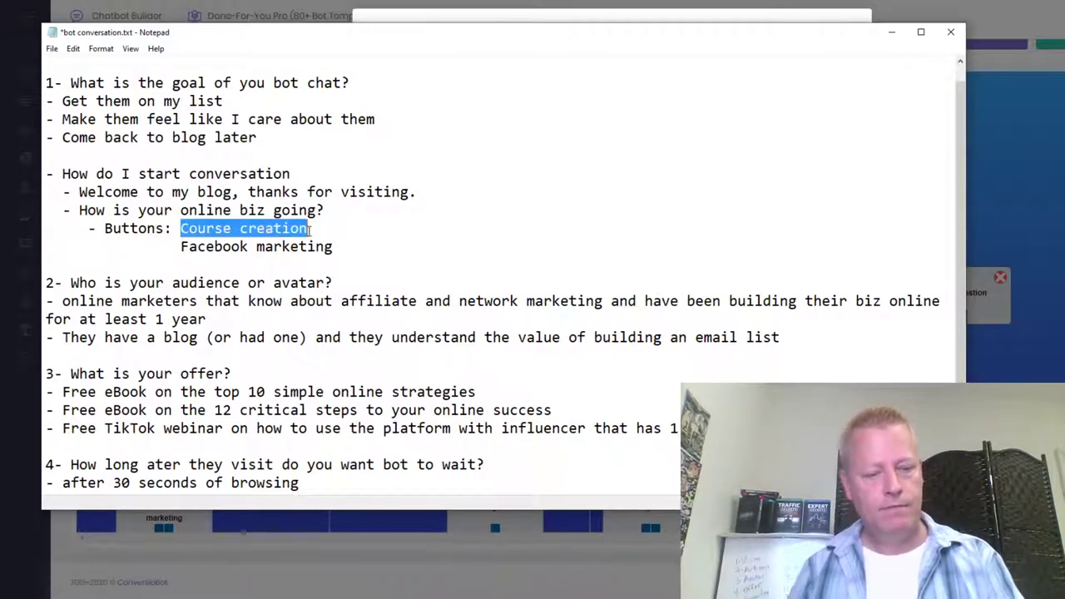
{"action": "type", "text": "Fantastic!"}
{"action": "left_click_drag", "start_coordinate": [181, 246], "coordinate": [333, 248]}
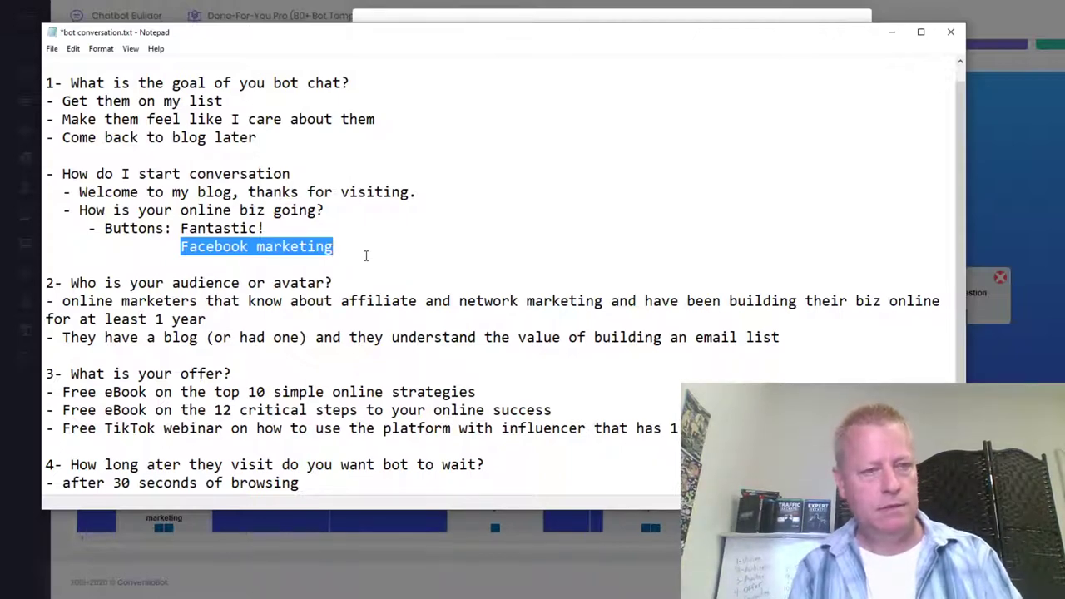
{"action": "type", "text": "Pretty goog"}
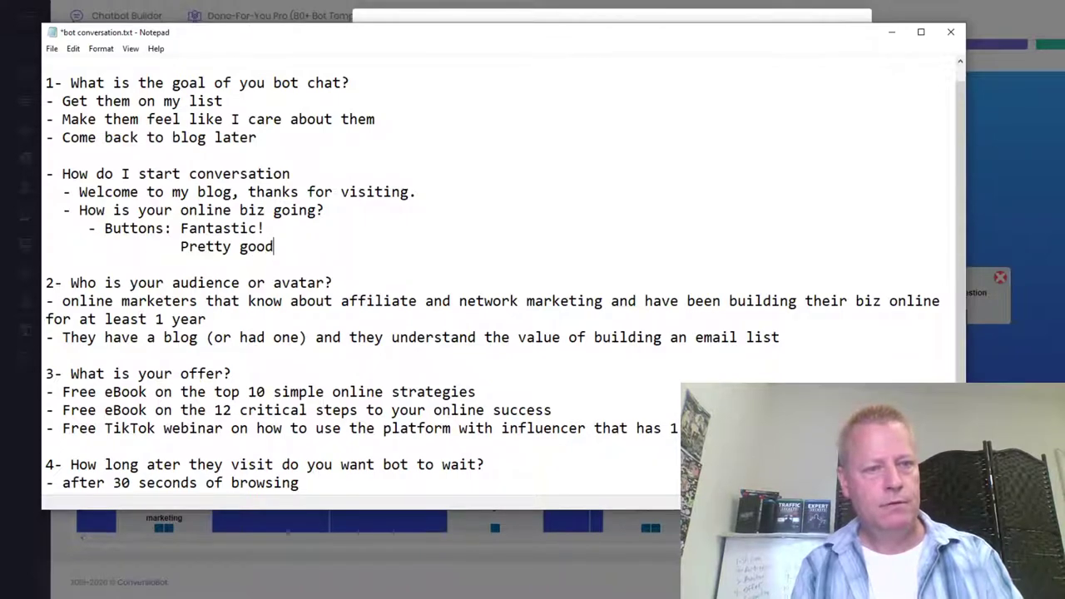
- Add a third button option "I need help!" aligned under "Pretty good", followed by an empty line
{"action": "key", "text": "Return"}
{"action": "key", "text": "Tab"}
{"action": "key", "text": "Tab"}
{"action": "type", "text": "I need h"}
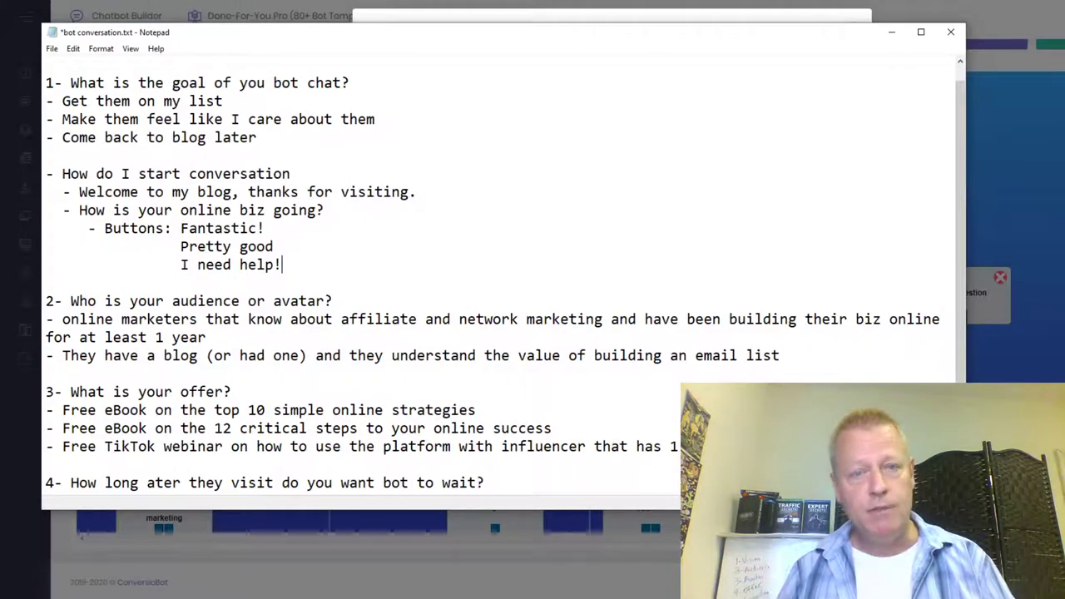
{"action": "key", "text": "Return"}
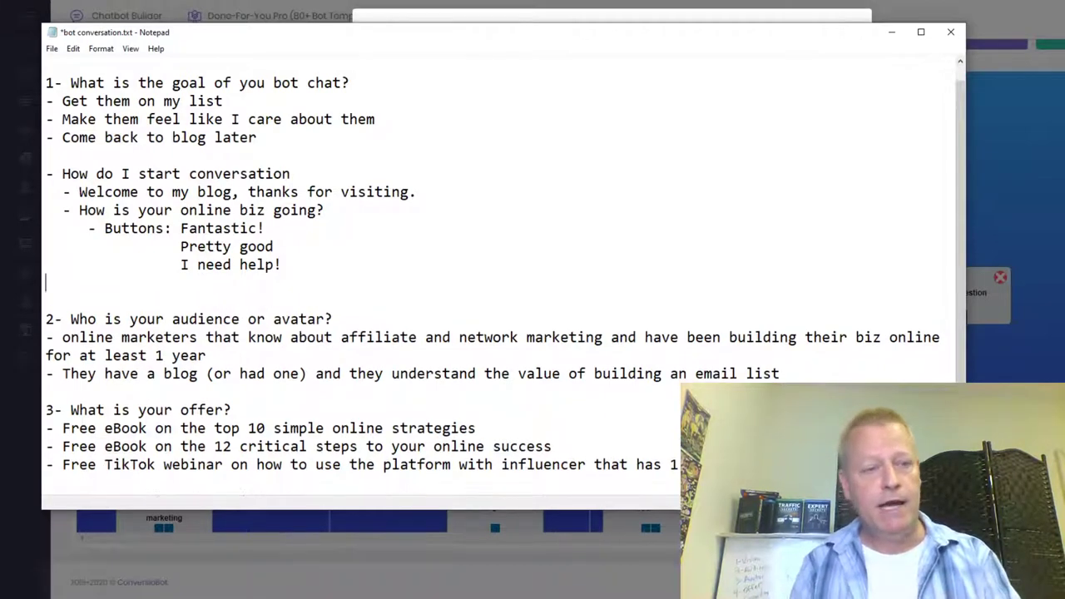
{"action": "left_click", "coordinate": [303, 228]}
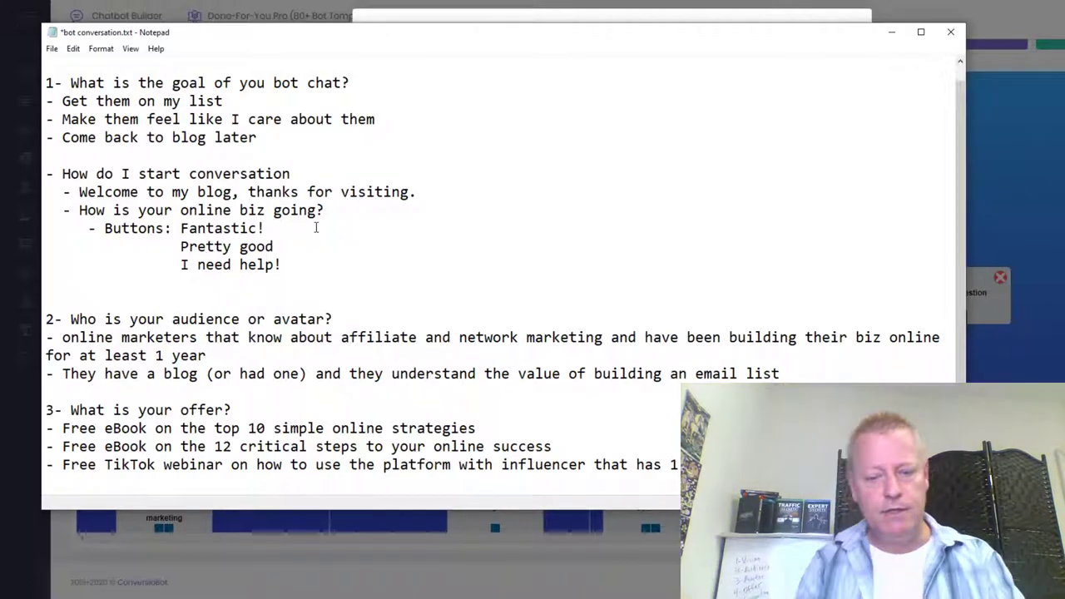
- Add the reply "- Wow, that's awesome - is there anything I can help you with?" after the "Fantastic!" option
{"action": "type", "text": "- Wow, that's awesome - is there an"}
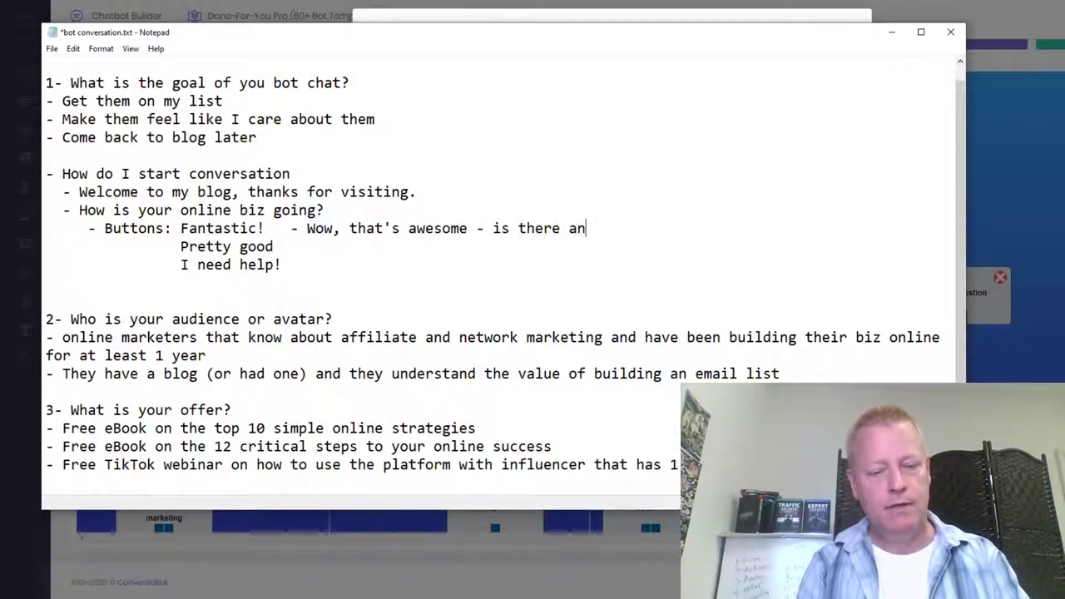
{"action": "type", "text": "ything I can he"}
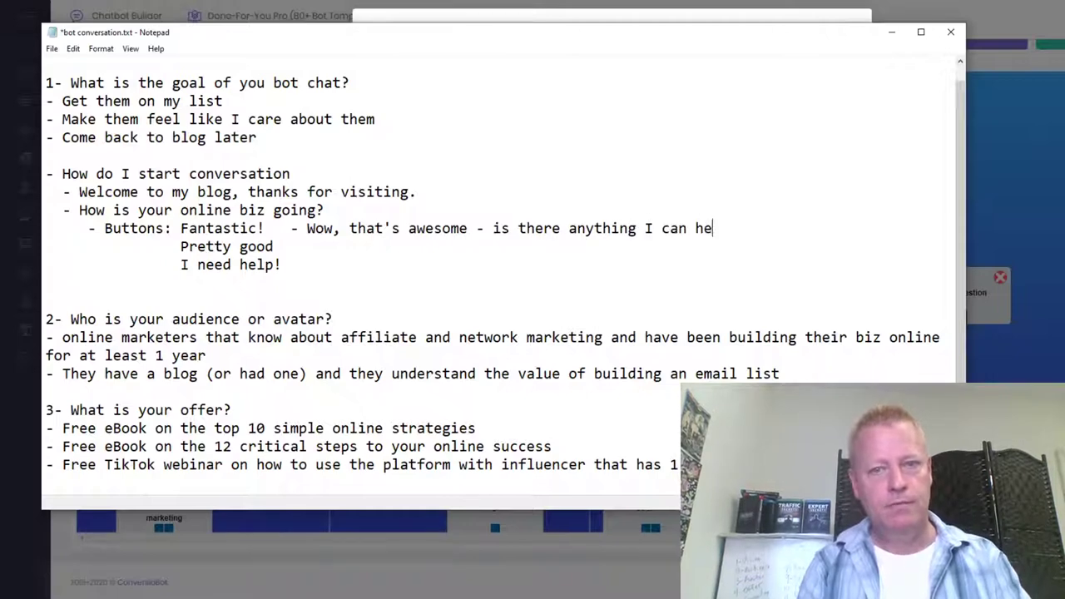
{"action": "type", "text": "lp you with?"}
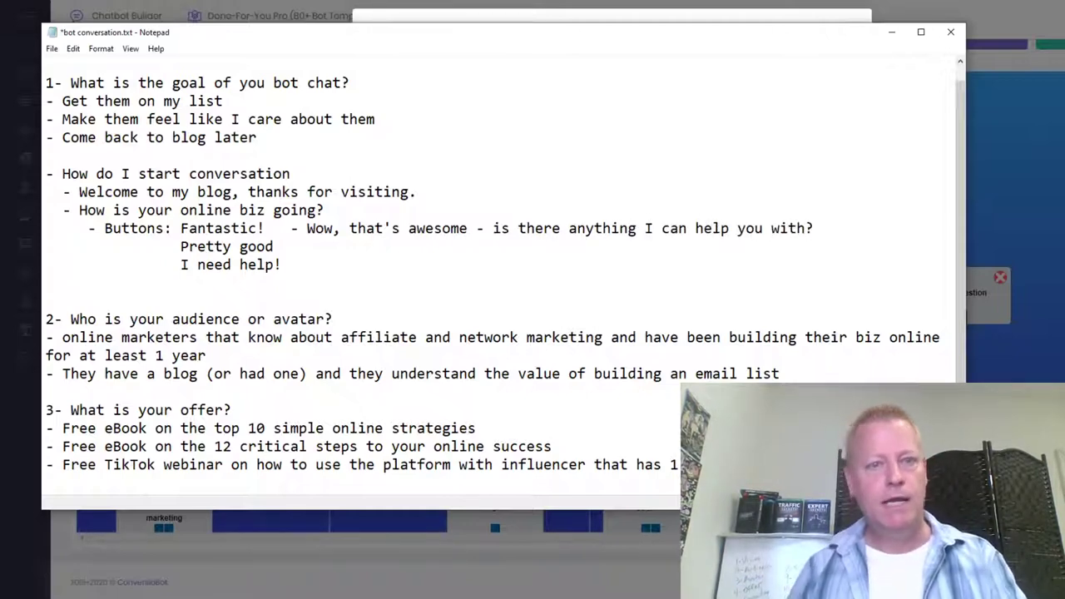
- Copy the whole "Fantastic!" reply and put it after the "Pretty good" option, preceded by a dash
{"action": "left_click", "coordinate": [492, 227]}
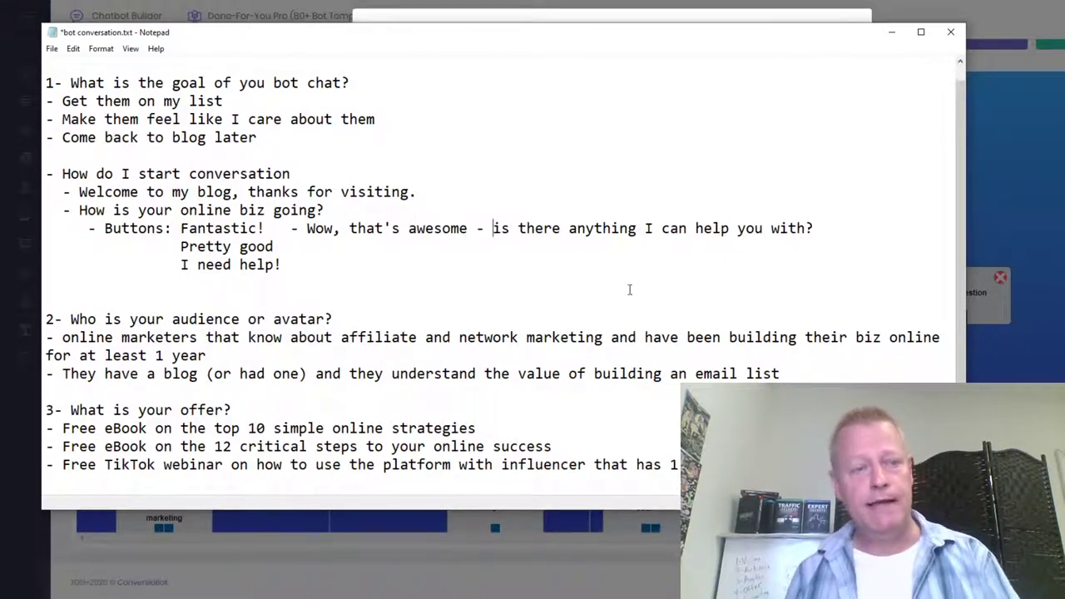
{"action": "left_click_drag", "start_coordinate": [290, 228], "coordinate": [814, 231]}
{"action": "key", "text": "ctrl+c"}
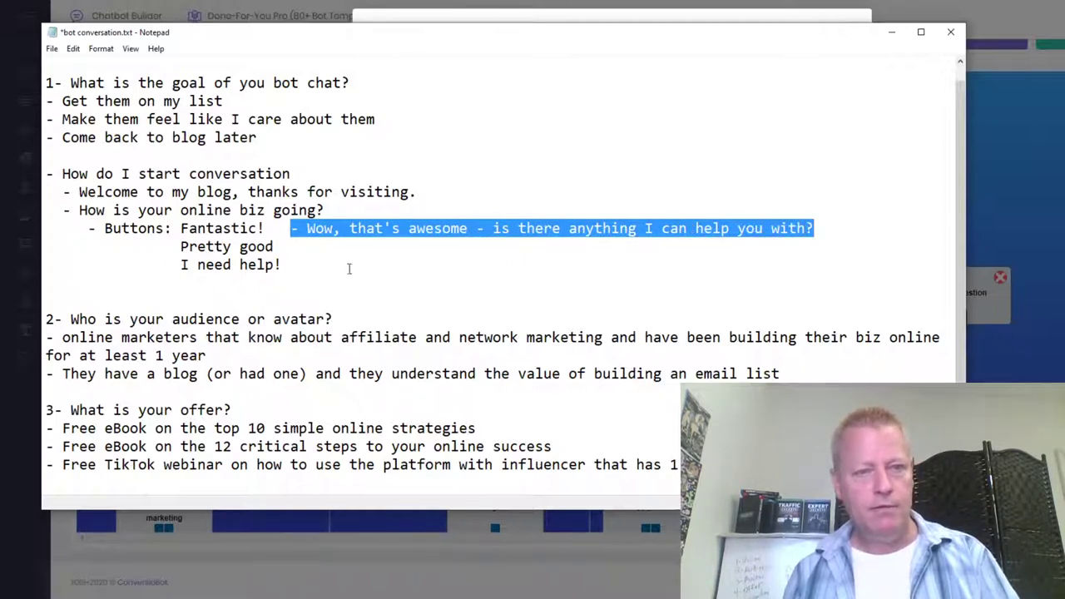
{"action": "left_click", "coordinate": [329, 245]}
{"action": "type", "text": "-"}
{"action": "key", "text": "ctrl+v"}
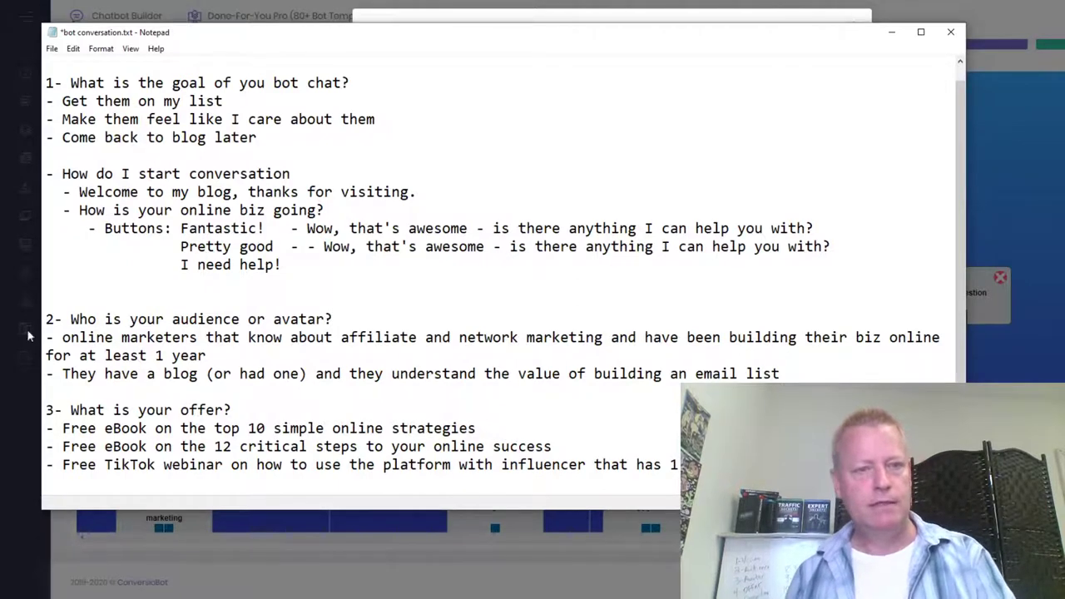
- Replace the extra dash and "Wow, that's awesome" in the "Pretty good" reply with "That's good to hear, we always want more"
{"action": "left_click_drag", "start_coordinate": [408, 246], "coordinate": [495, 246]}
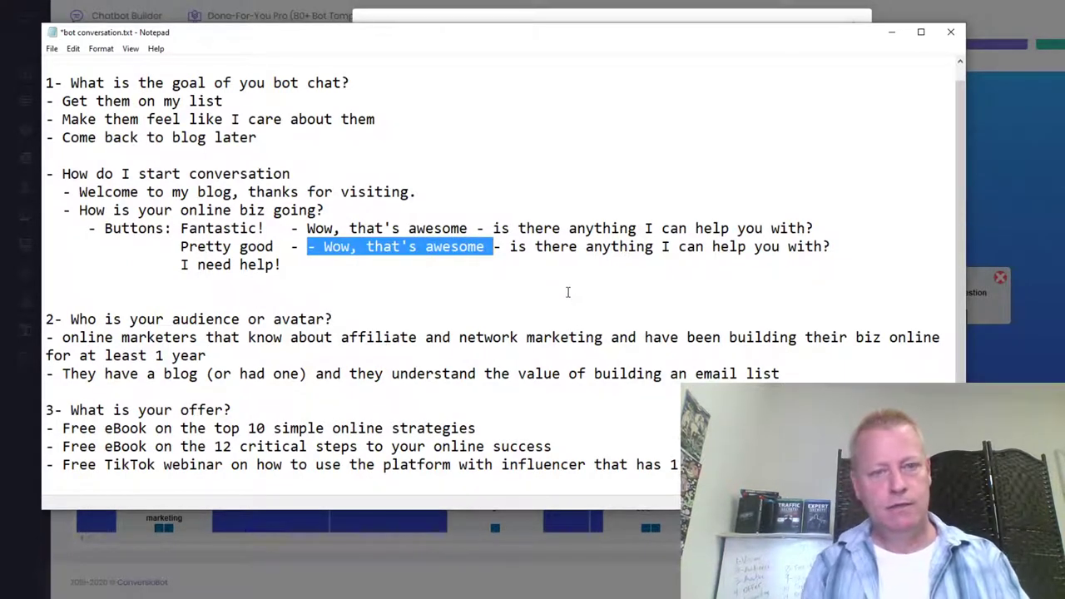
{"action": "key", "text": "BackSpace"}
{"action": "type", "text": "That's goo"}
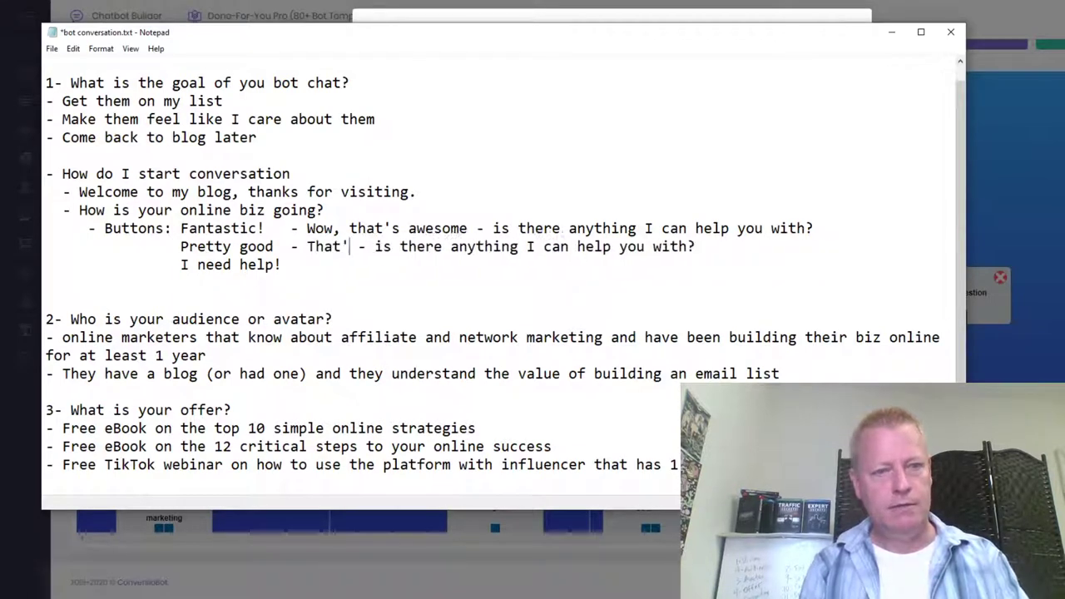
{"action": "type", "text": "d to hear, w"}
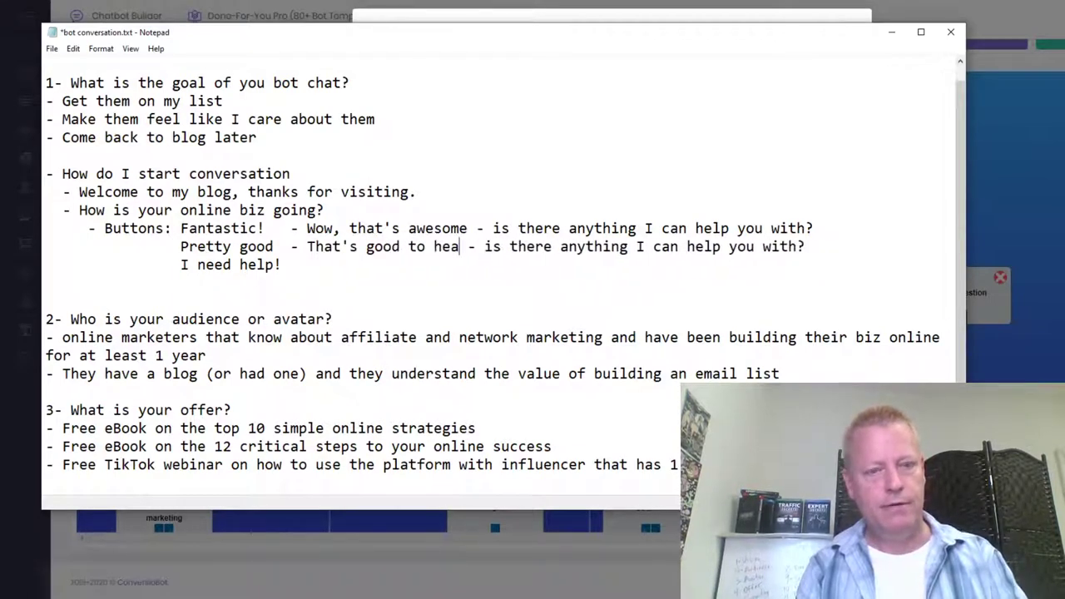
{"action": "type", "text": "e always wan"}
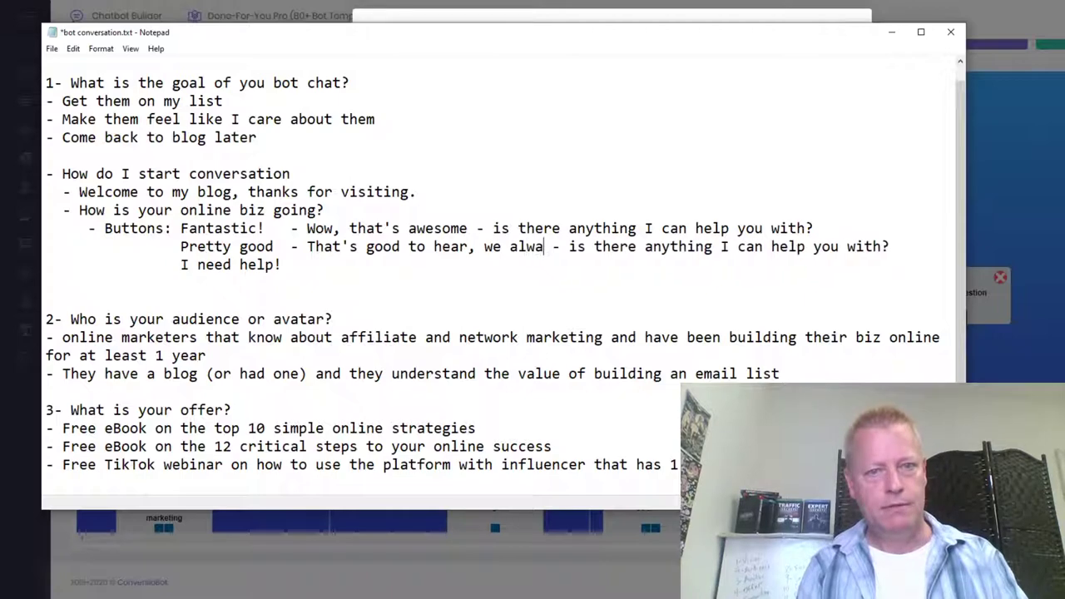
{"action": "type", "text": "t more"}
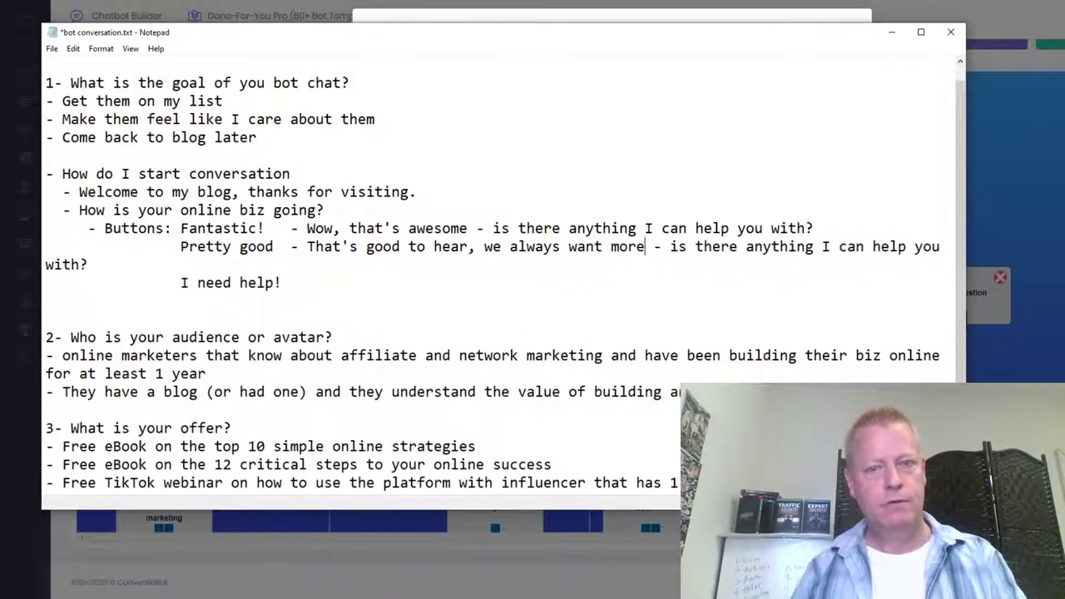
- Start a reply after the "I need help!" option with "- Oh no! What"
{"action": "left_click", "coordinate": [387, 290]}
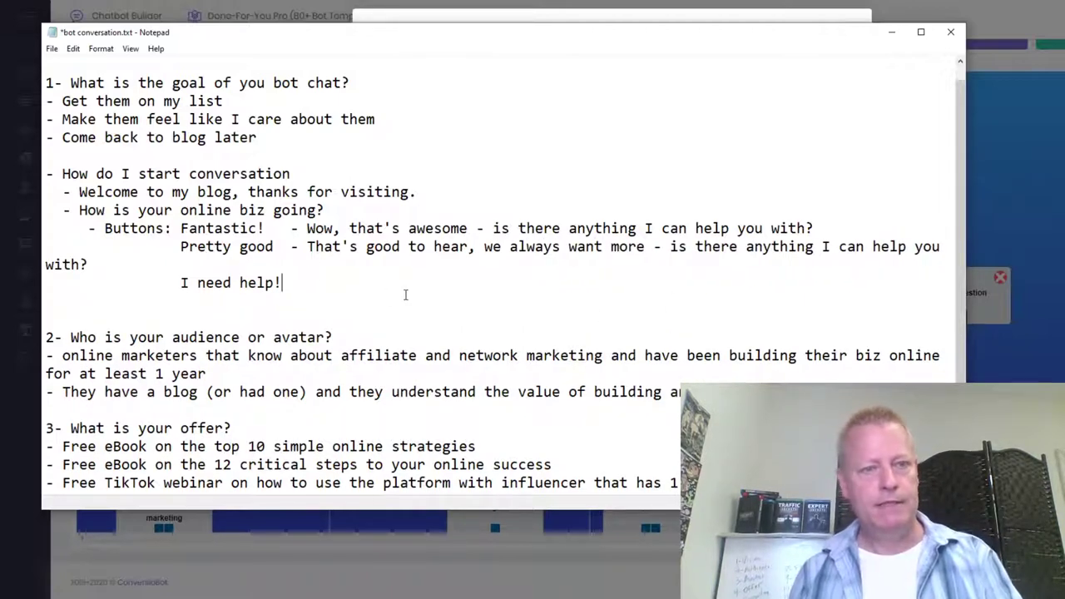
{"action": "type", "text": "- "}
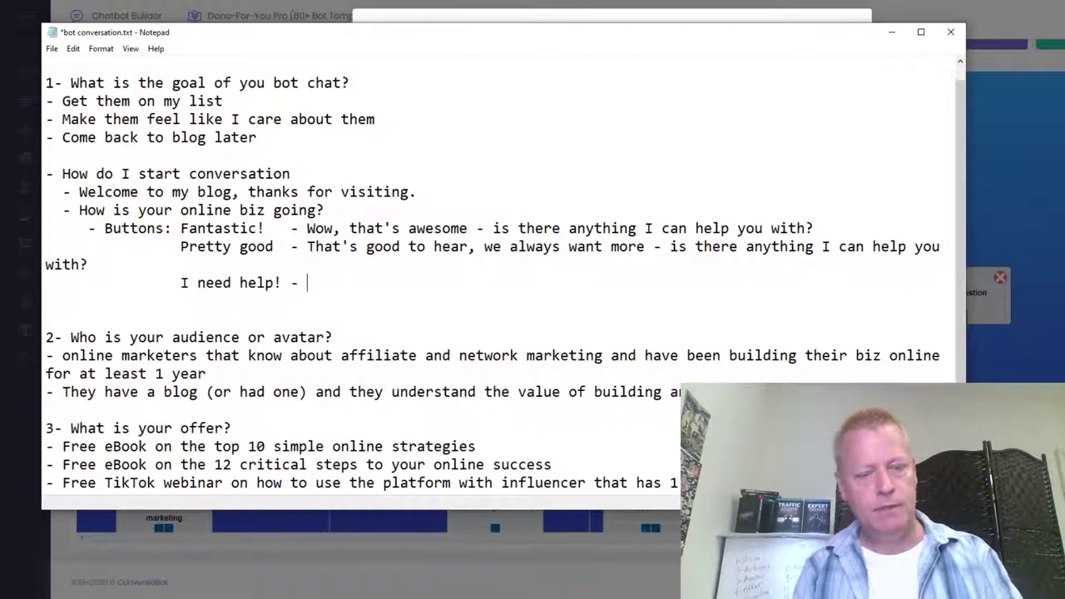
{"action": "type", "text": "Oh now!"}
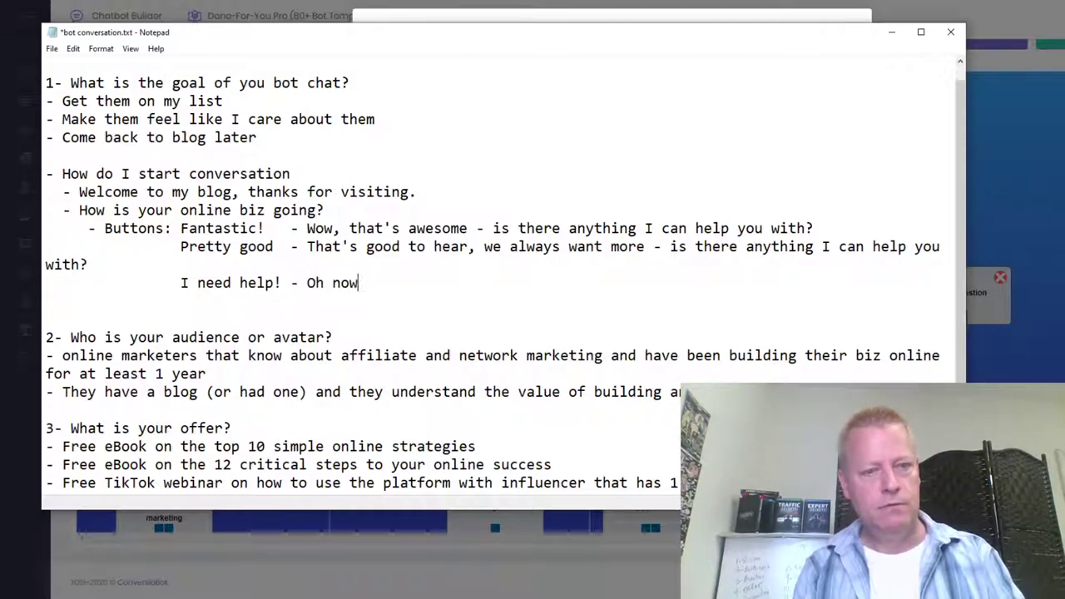
{"action": "key", "text": "BackSpace"}
{"action": "key", "text": "BackSpace"}
{"action": "type", "text": "!"}
{"action": "key", "text": "BackSpace"}
{"action": "type", "text": "!"}
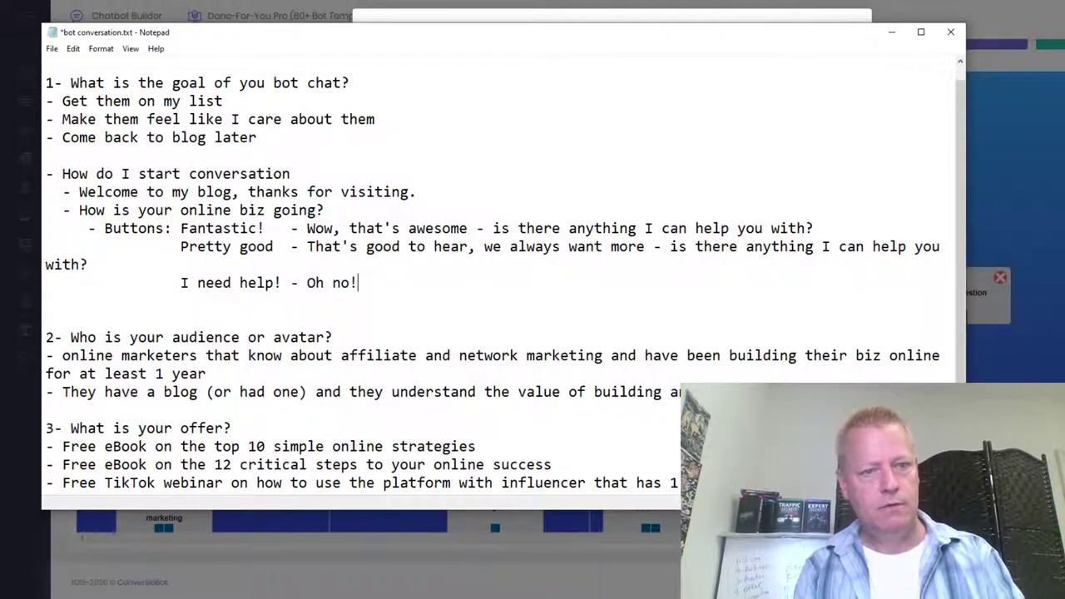
{"action": "type", "text": " What"}
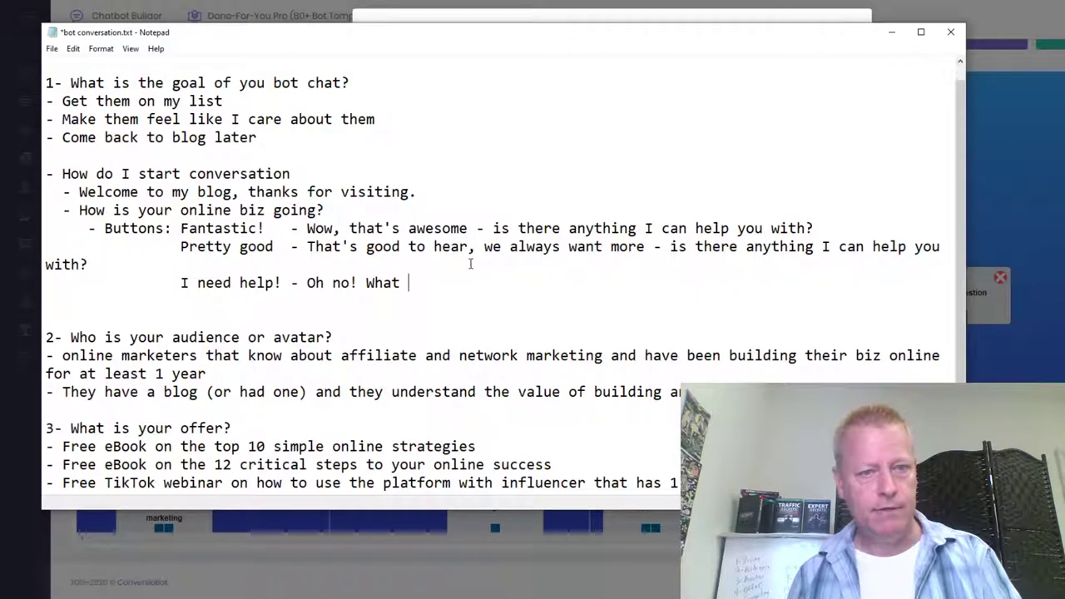
{"action": "type", "text": " can I help you"}
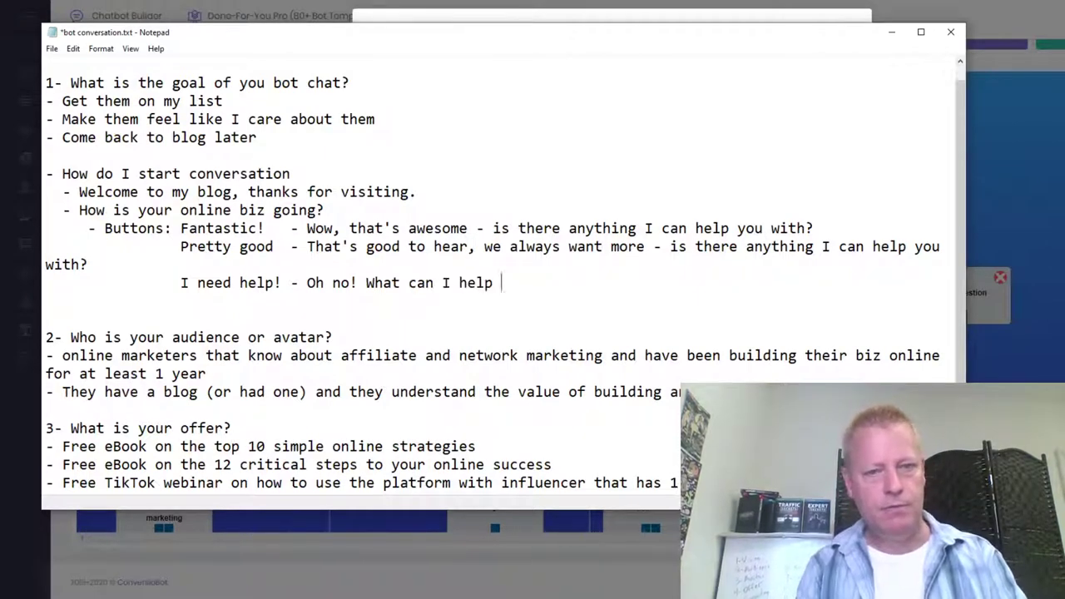
{"action": "key", "text": "BackSpace"}
{"action": "key", "text": "BackSpace"}
{"action": "key", "text": "BackSpace"}
{"action": "key", "text": "BackSpace"}
{"action": "key", "text": "BackSpace"}
{"action": "key", "text": "BackSpace"}
{"action": "key", "text": "BackSpace"}
{"action": "key", "text": "BackSpace"}
{"action": "key", "text": "BackSpace"}
{"action": "key", "text": "BackSpace"}
{"action": "key", "text": "BackSpace"}
{"action": "key", "text": "BackSpace"}
{"action": "key", "text": "BackSpace"}
{"action": "key", "text": "BackSpace"}
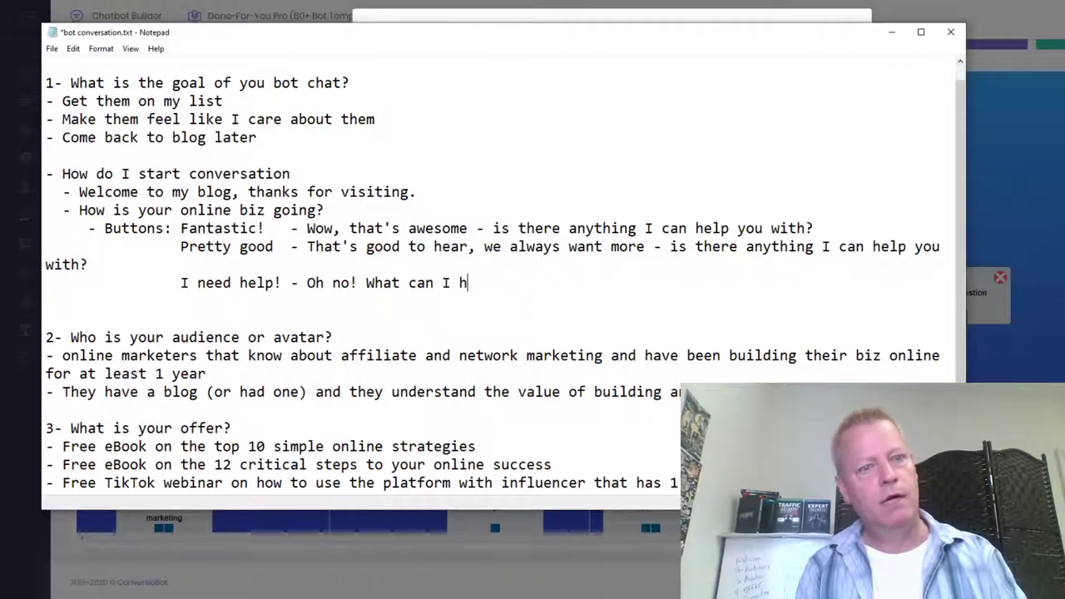
- Complete the "I need help!" reply with "is not working right? - is there anything I can help you with"
{"action": "type", "text": "is "}
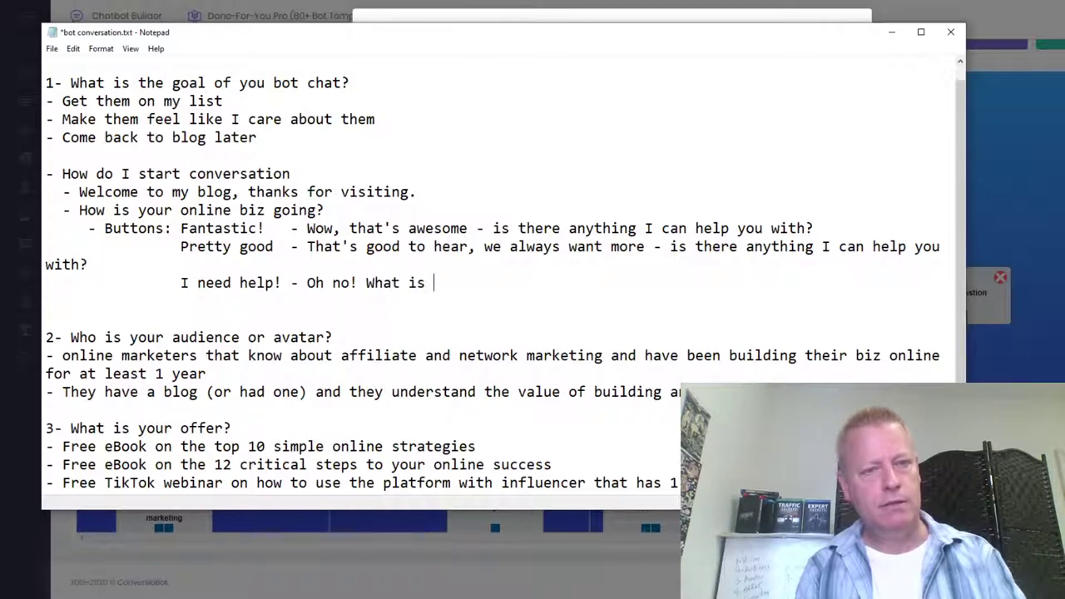
{"action": "type", "text": "not w"}
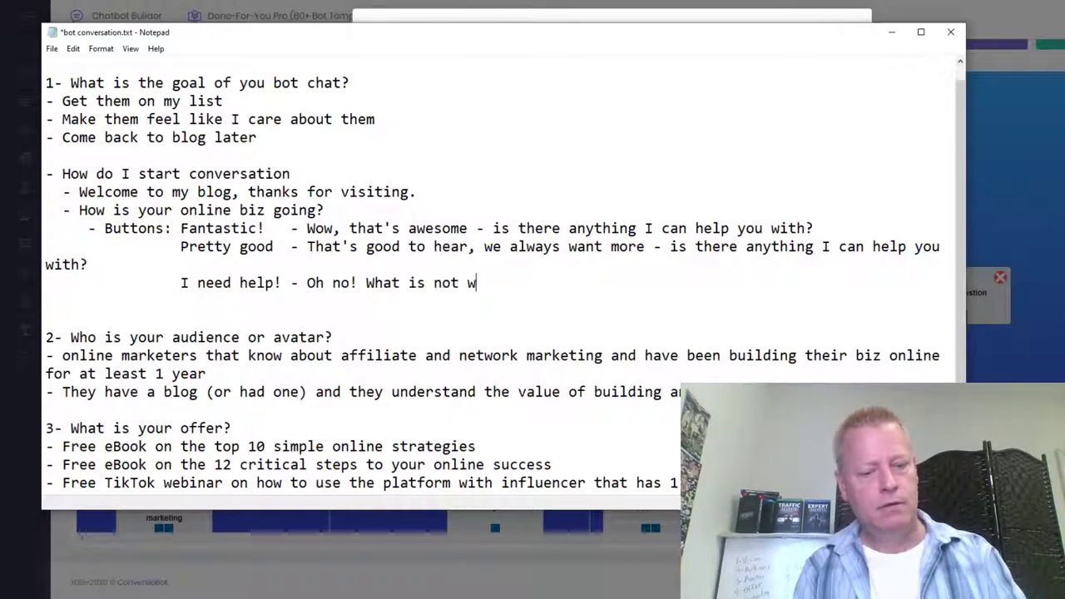
{"action": "type", "text": "orking right?"}
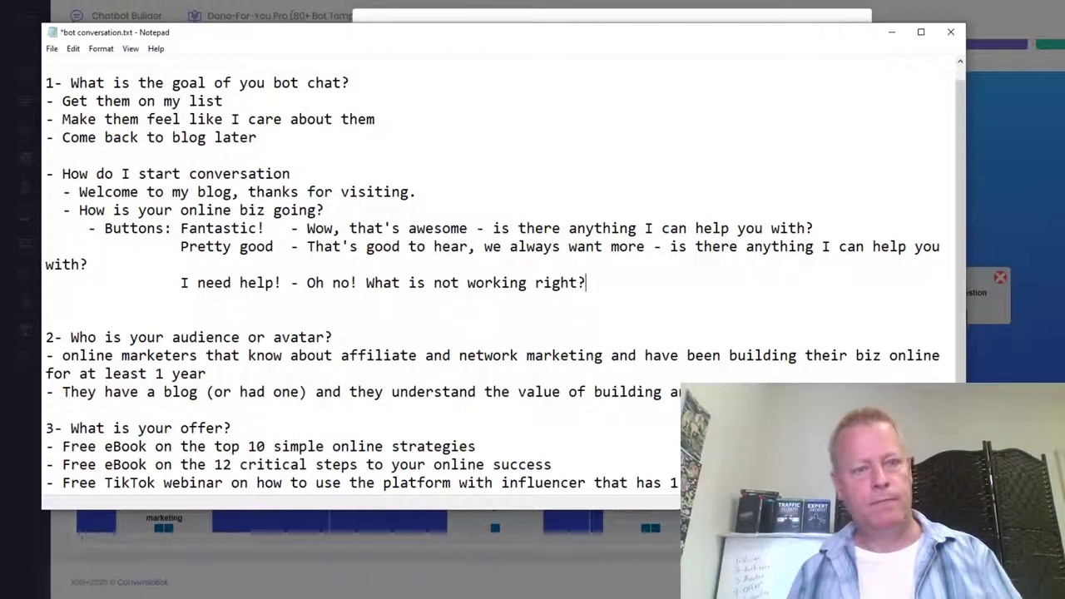
{"action": "type", "text": " - is th"}
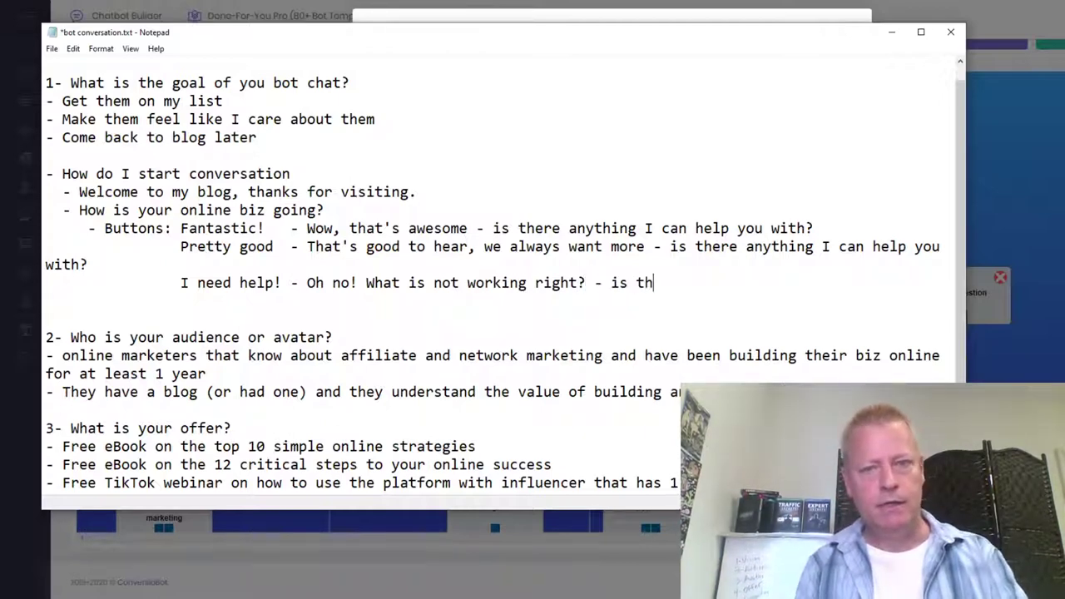
{"action": "type", "text": "ere anything "}
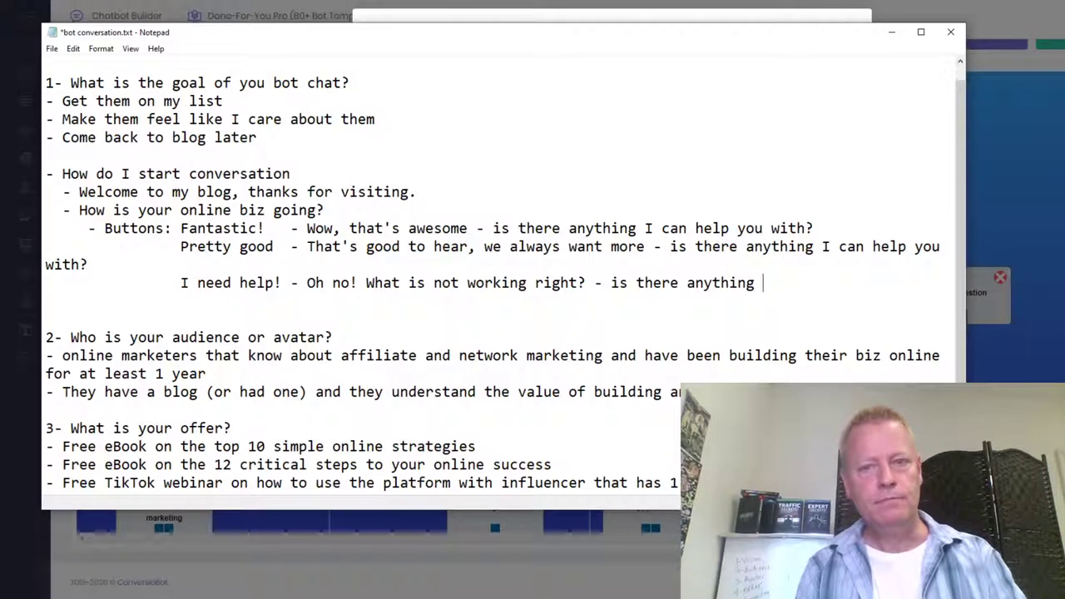
{"action": "type", "text": "I can help you with"}
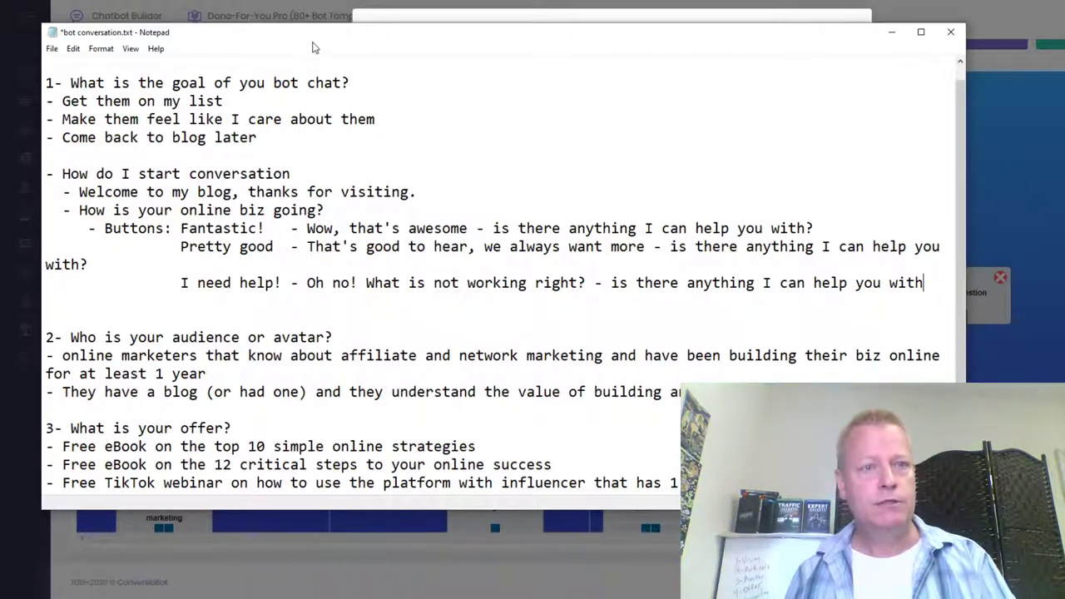
- Arrange the bot conversation note side by side with the ConversioBot builder
{"action": "left_click", "coordinate": [628, 21]}
{"action": "left_click", "coordinate": [845, 29]}
{"action": "key", "text": "alt+Tab"}
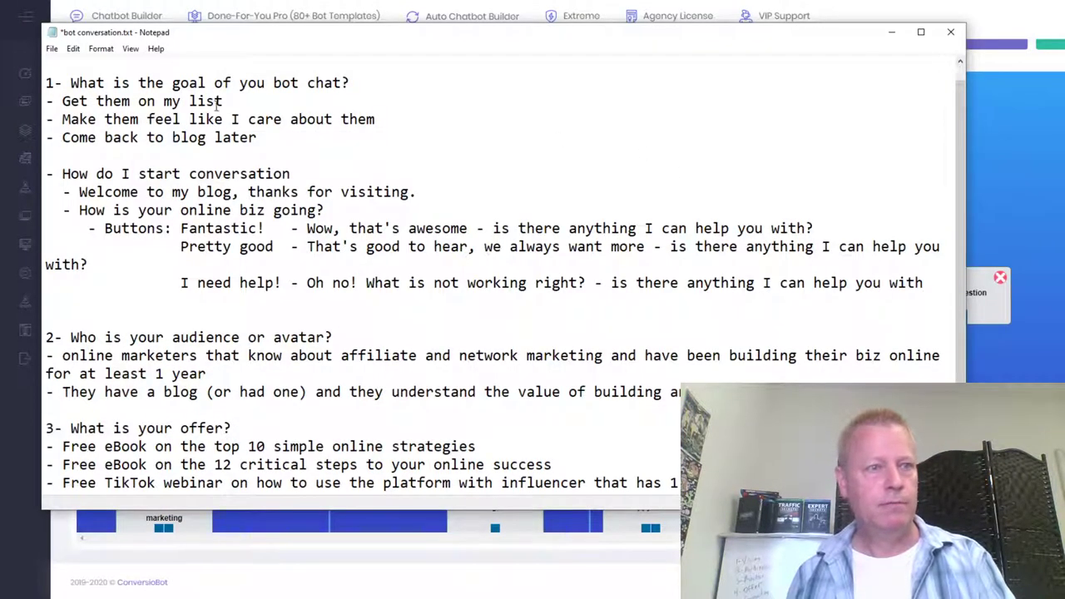
{"action": "left_click_drag", "start_coordinate": [337, 33], "coordinate": [2, 64]}
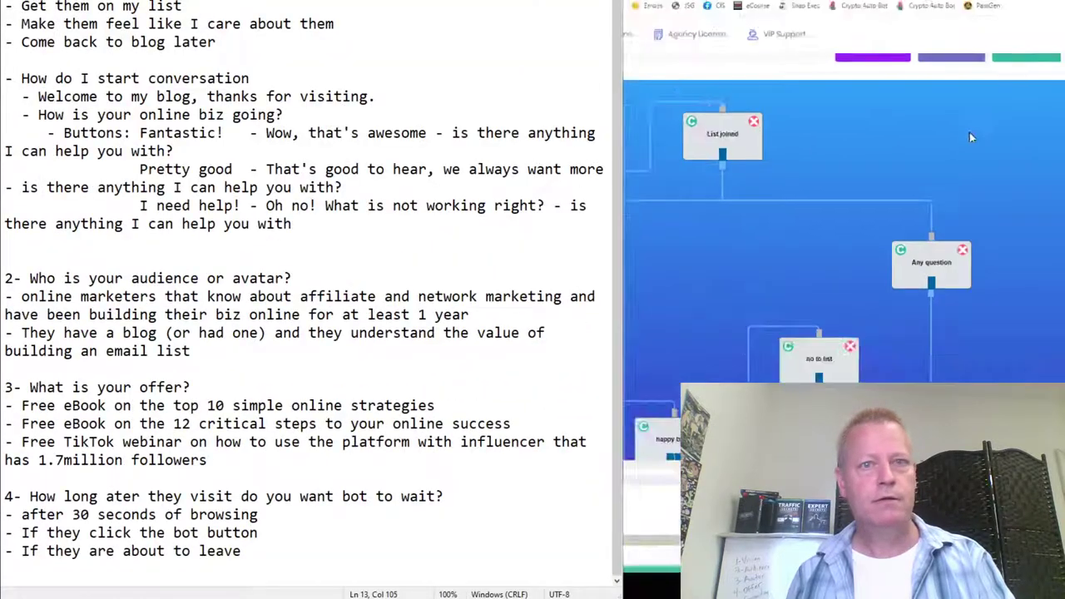
{"action": "left_click", "coordinate": [746, 123]}
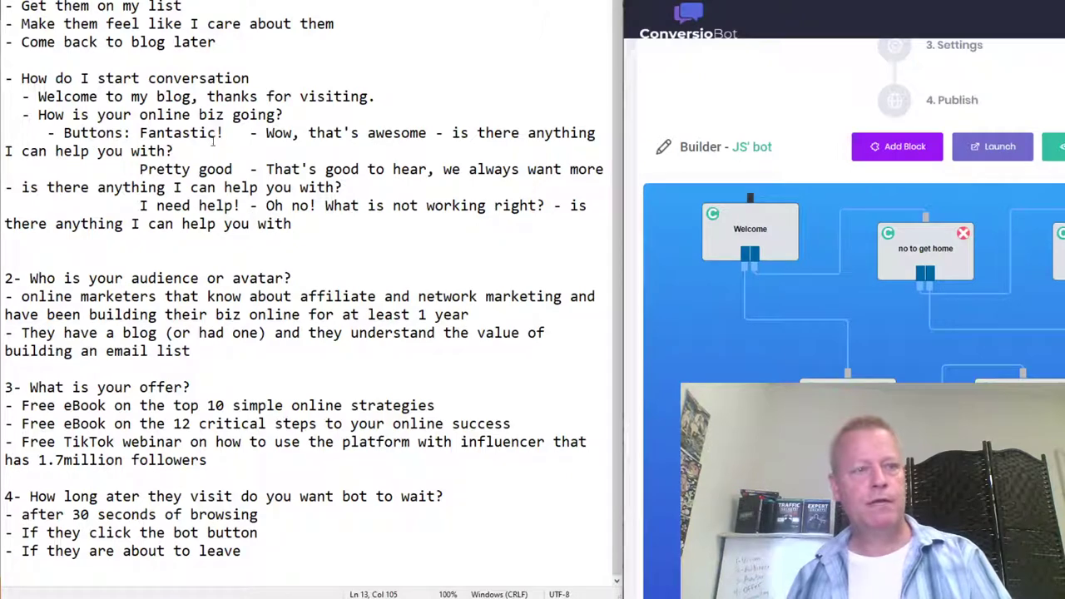
- Review the bot messages in the Welcome block of JS' bot and close the block
{"action": "left_click", "coordinate": [767, 235]}
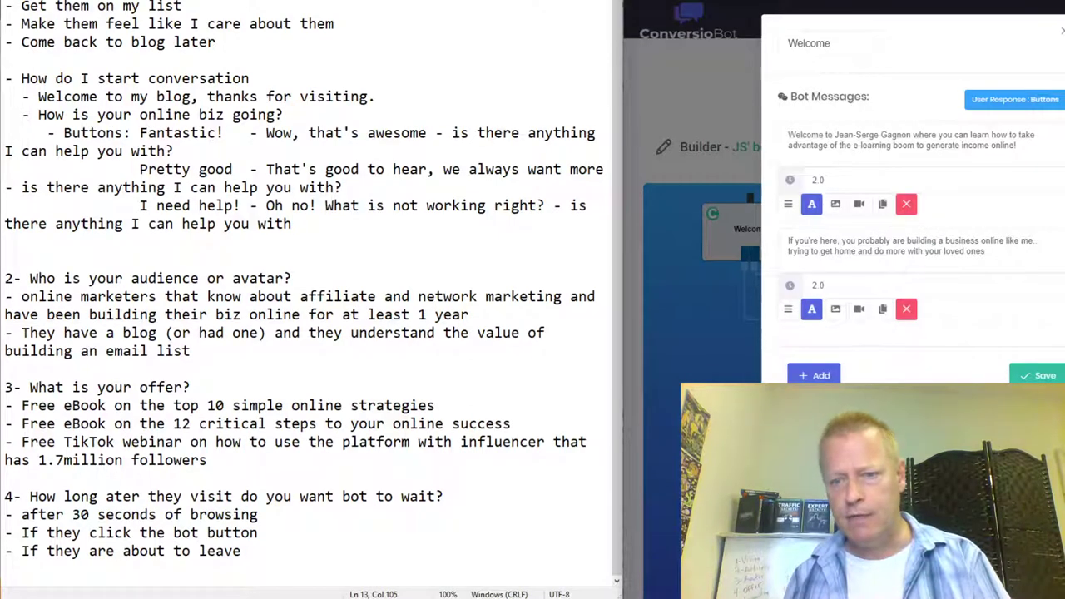
{"action": "key", "text": "Escape"}
{"action": "scroll", "coordinate": [842, 143], "scroll_direction": "up", "scroll_amount": 2}
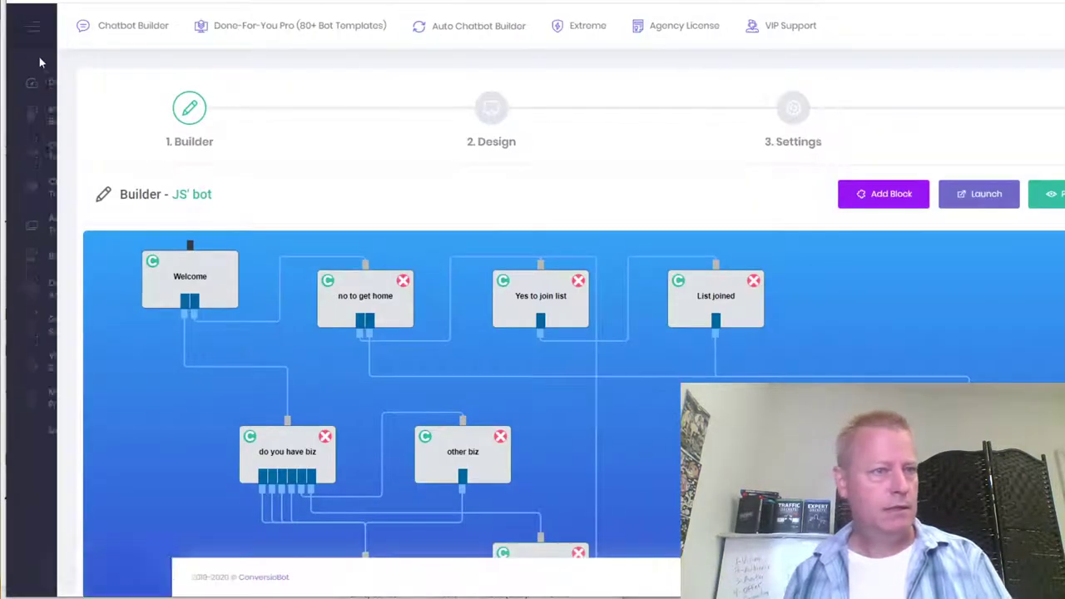
- Clone JS' bot from the list of bots and open the clone for editing in the builder
{"action": "left_click", "coordinate": [35, 111]}
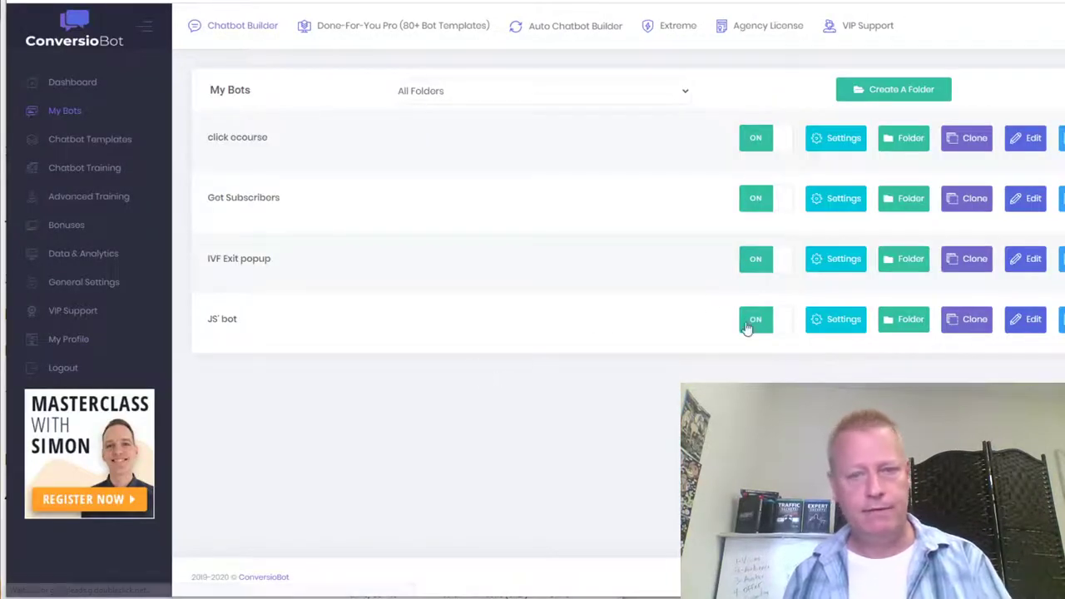
{"action": "left_click", "coordinate": [972, 329]}
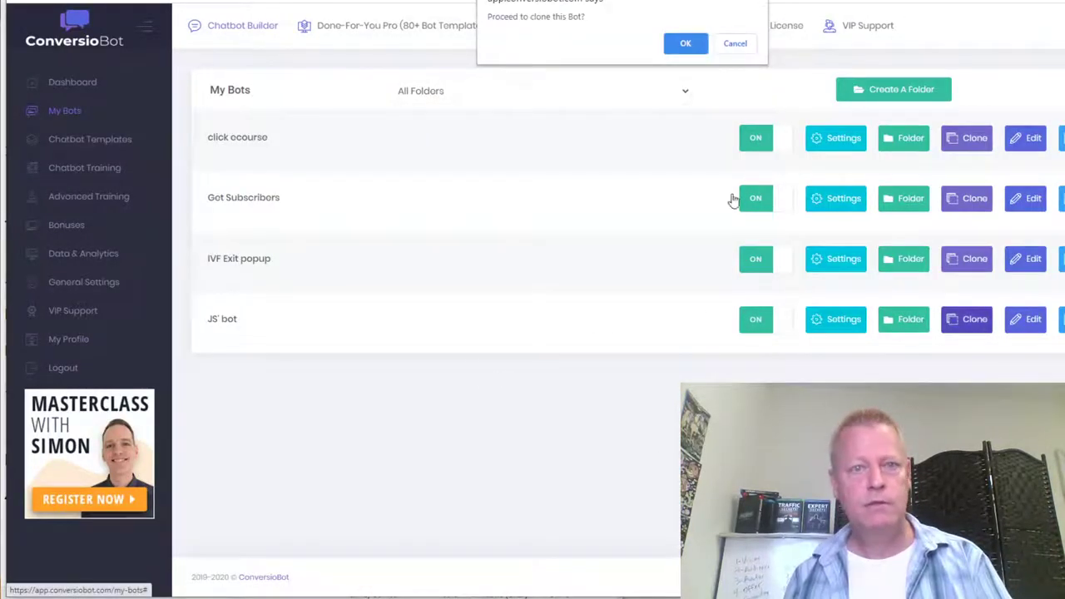
{"action": "left_click", "coordinate": [685, 44]}
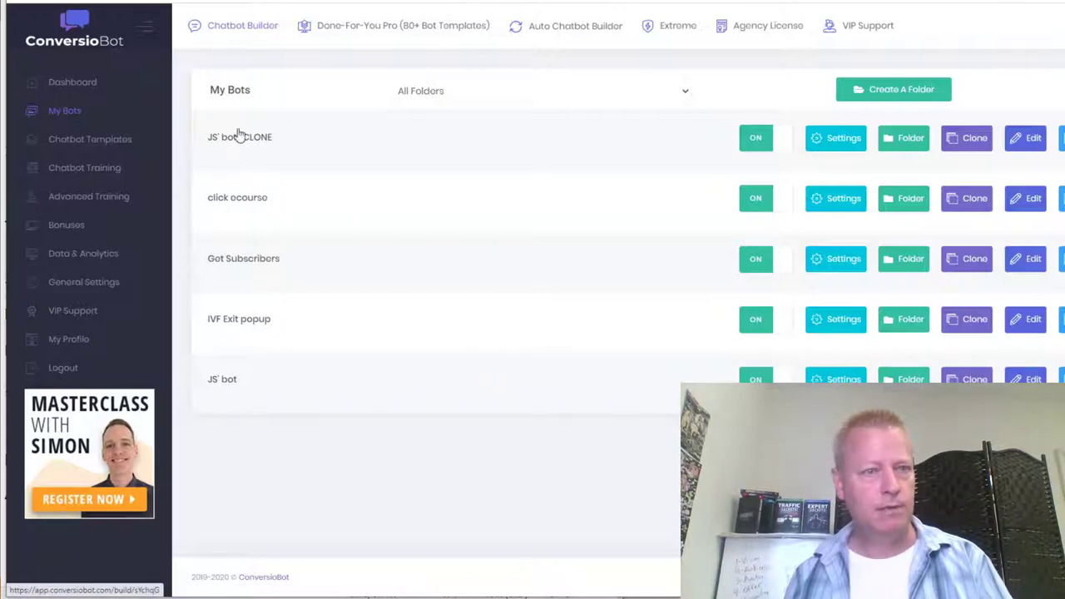
{"action": "left_click", "coordinate": [1029, 137]}
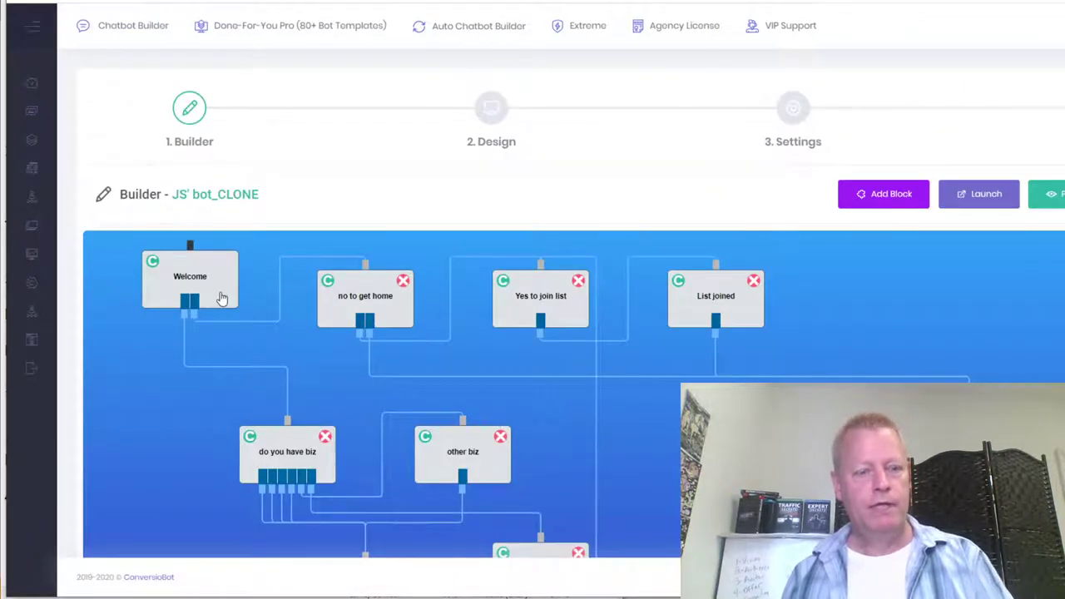
- Place the bot conversation note side by side with the builder of the cloned bot
{"action": "key", "text": "alt+Tab"}
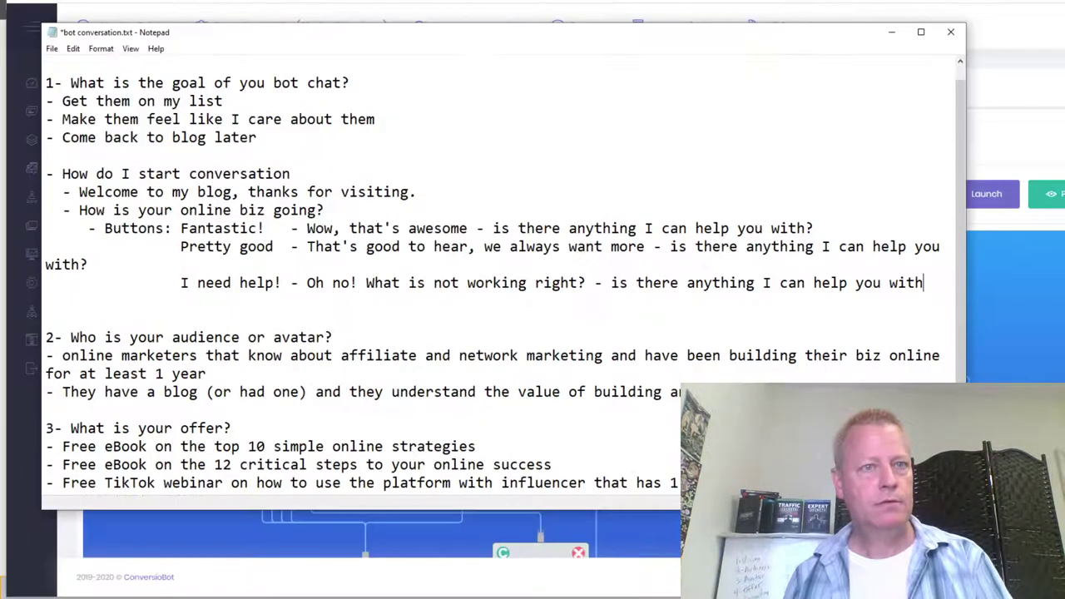
{"action": "left_click_drag", "start_coordinate": [597, 53], "coordinate": [2, 92]}
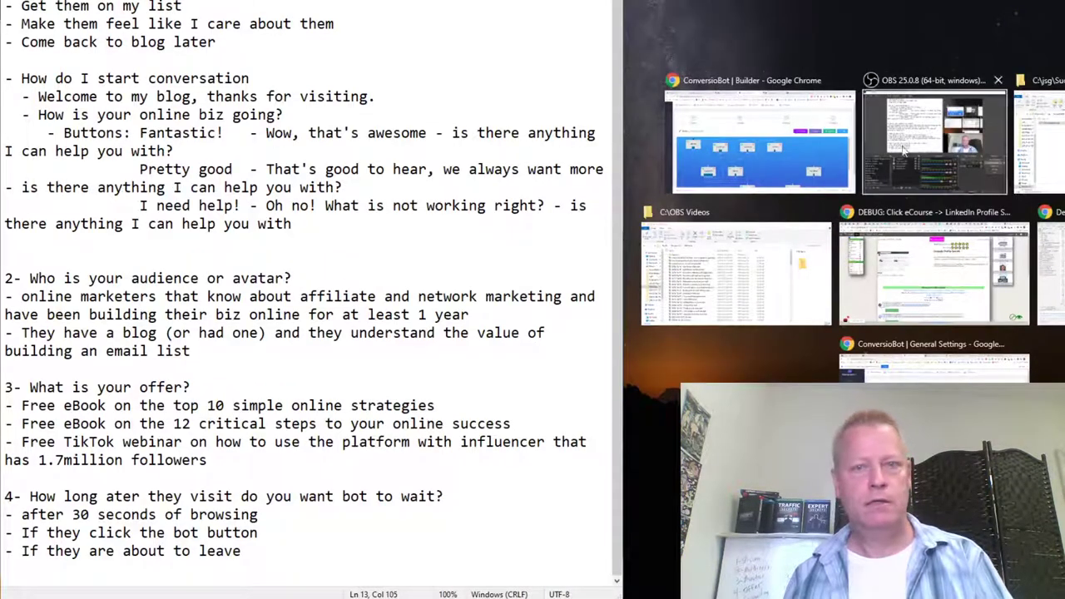
{"action": "left_click", "coordinate": [804, 139]}
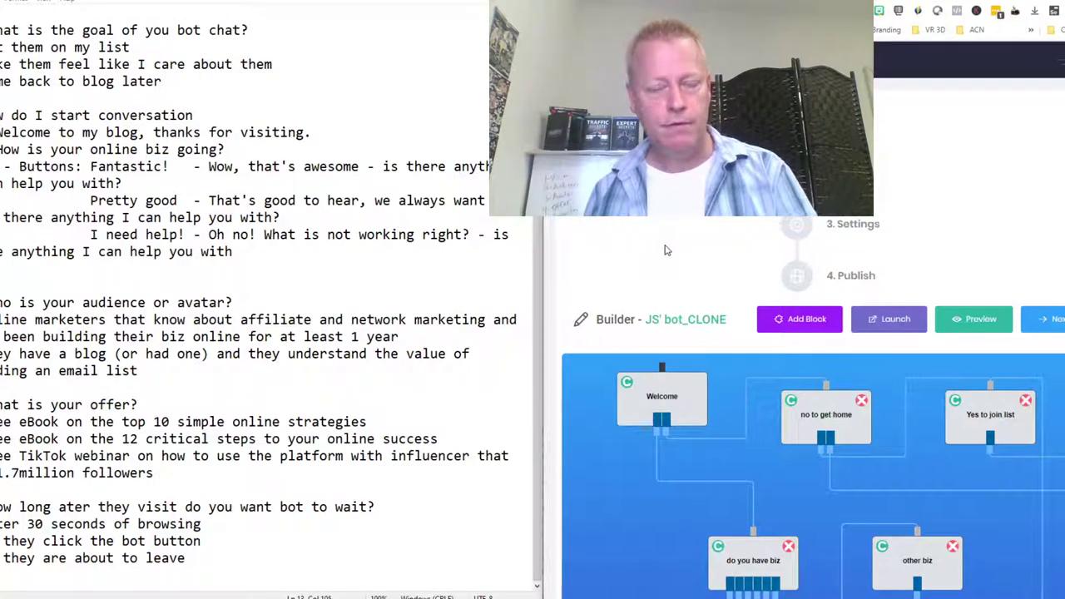
- Change the first bot message of the Welcome block to "Welcome to my blog, thanks for visiting"
{"action": "left_click", "coordinate": [673, 406]}
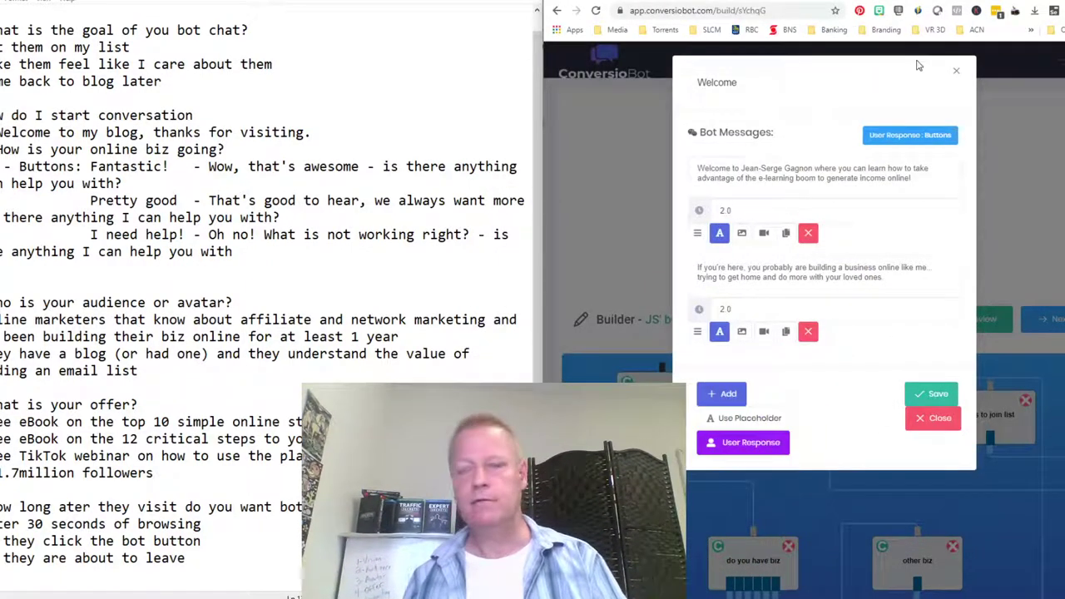
{"action": "left_click", "coordinate": [732, 173]}
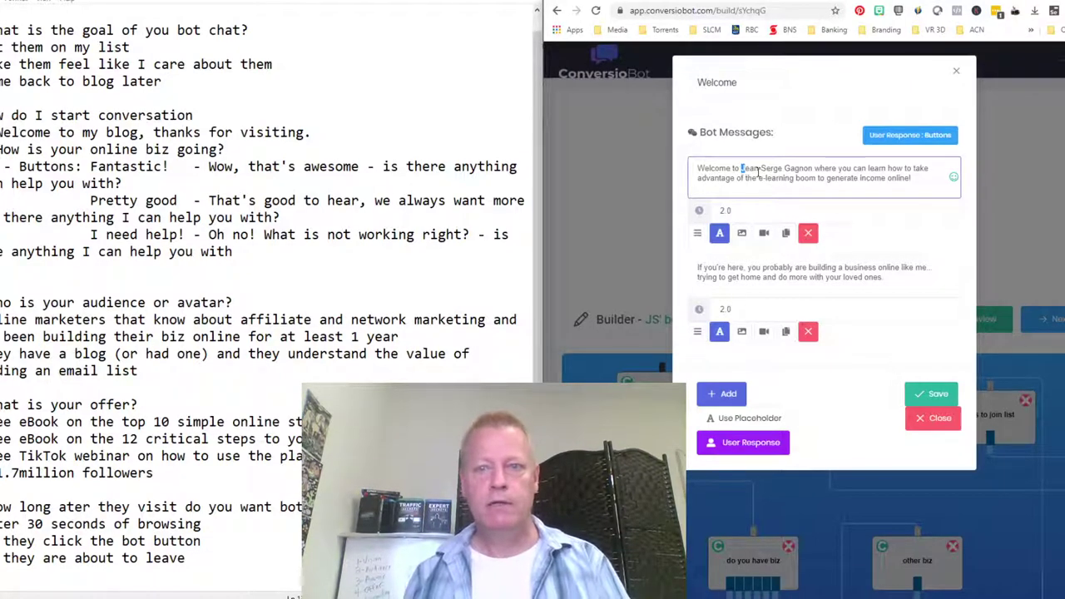
{"action": "left_click_drag", "start_coordinate": [742, 171], "coordinate": [924, 193]}
{"action": "type", "text": "my"}
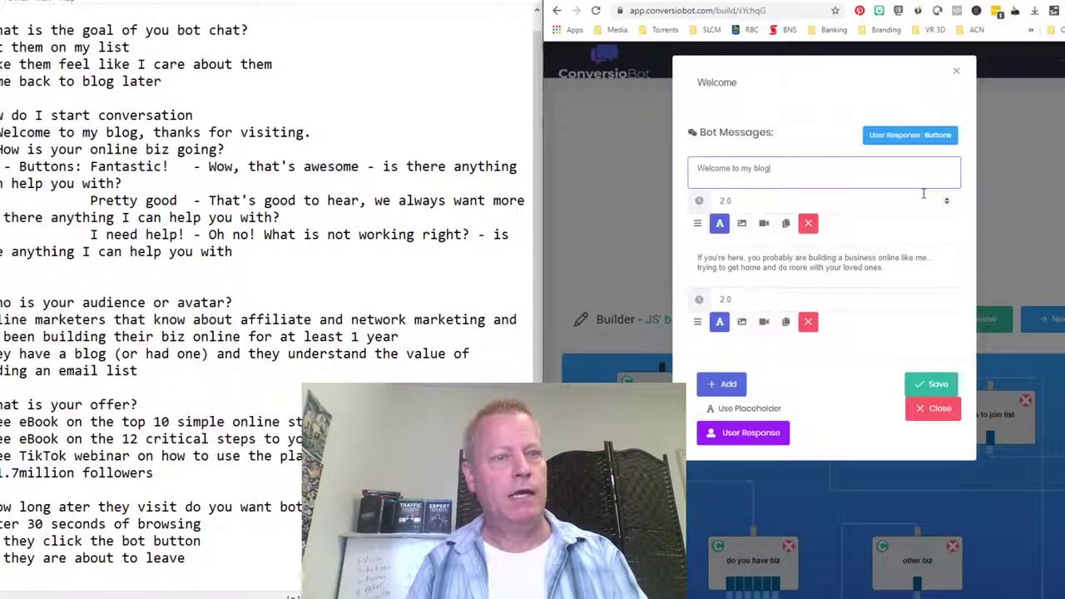
{"action": "type", "text": "blog, thanks for visiting"}
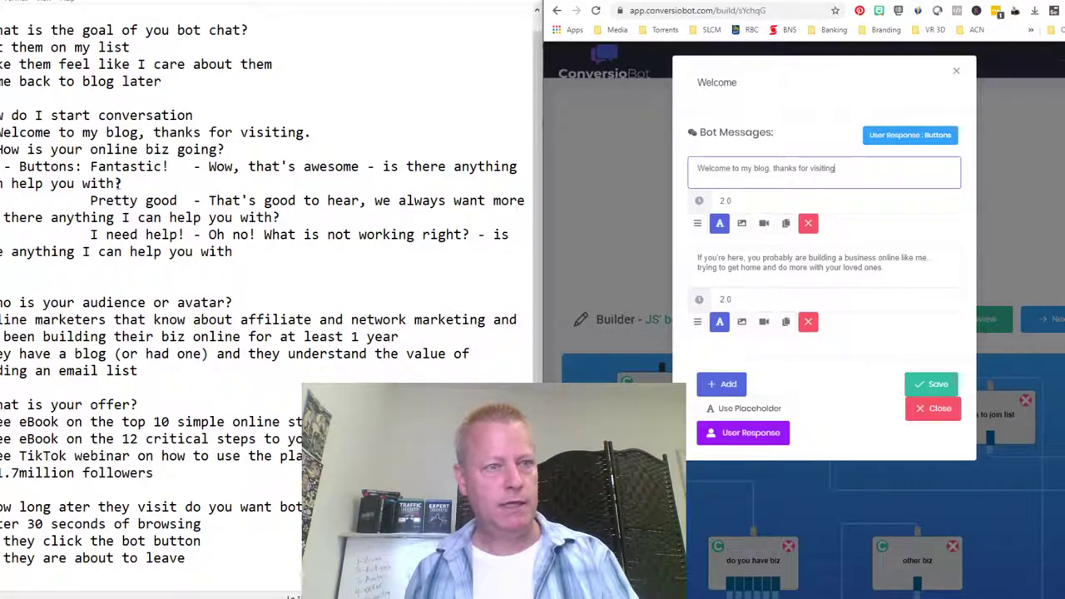
- Replace the second bot message of the Welcome block with "How is your online business going?"
{"action": "left_click_drag", "start_coordinate": [899, 273], "coordinate": [620, 249]}
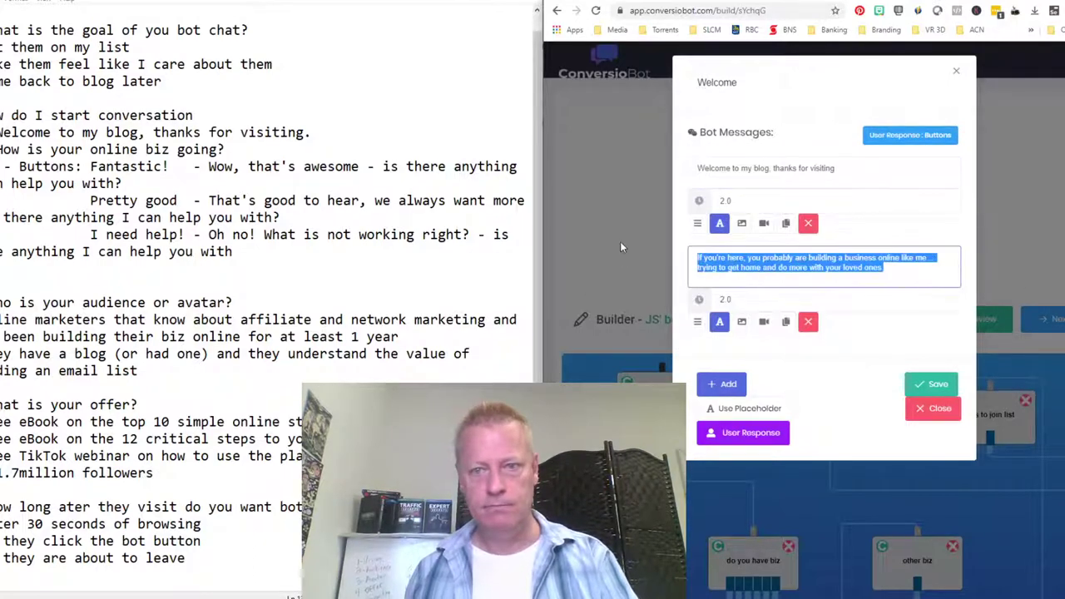
{"action": "type", "text": "How is you"}
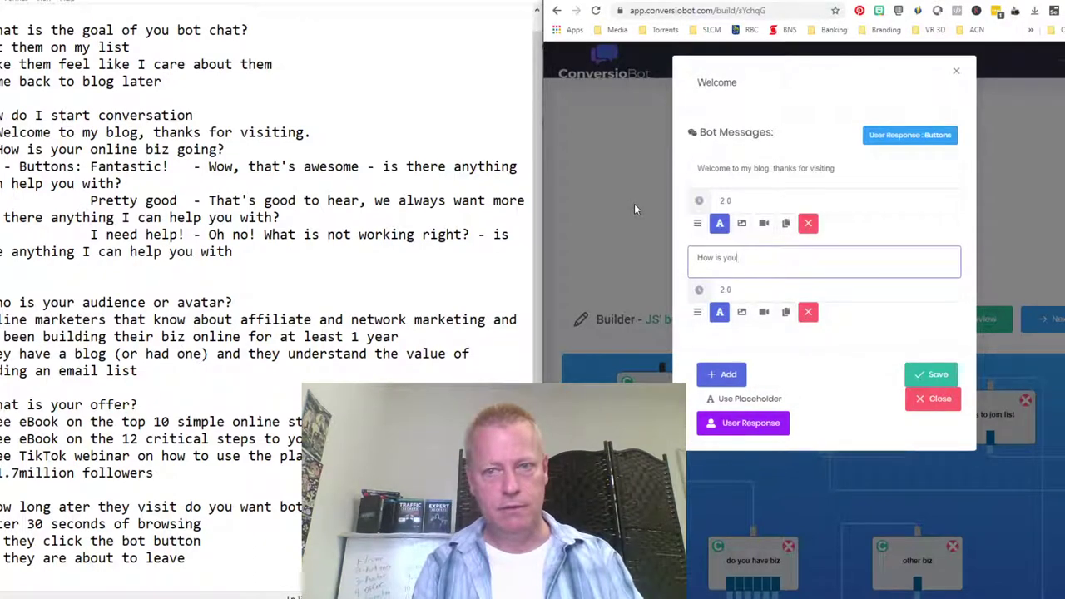
{"action": "type", "text": "r online "}
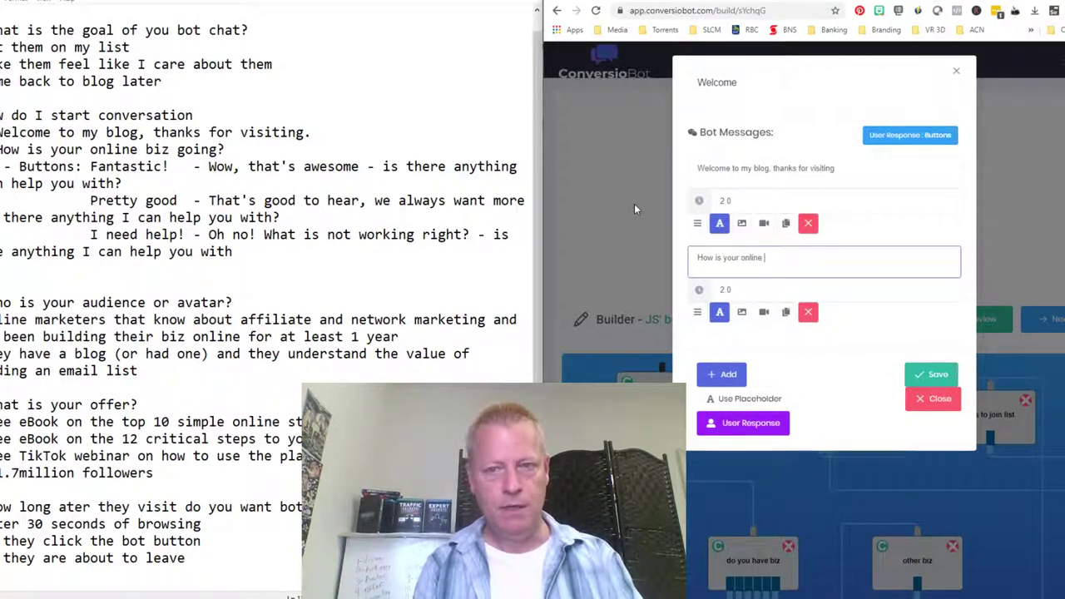
{"action": "type", "text": "business going?"}
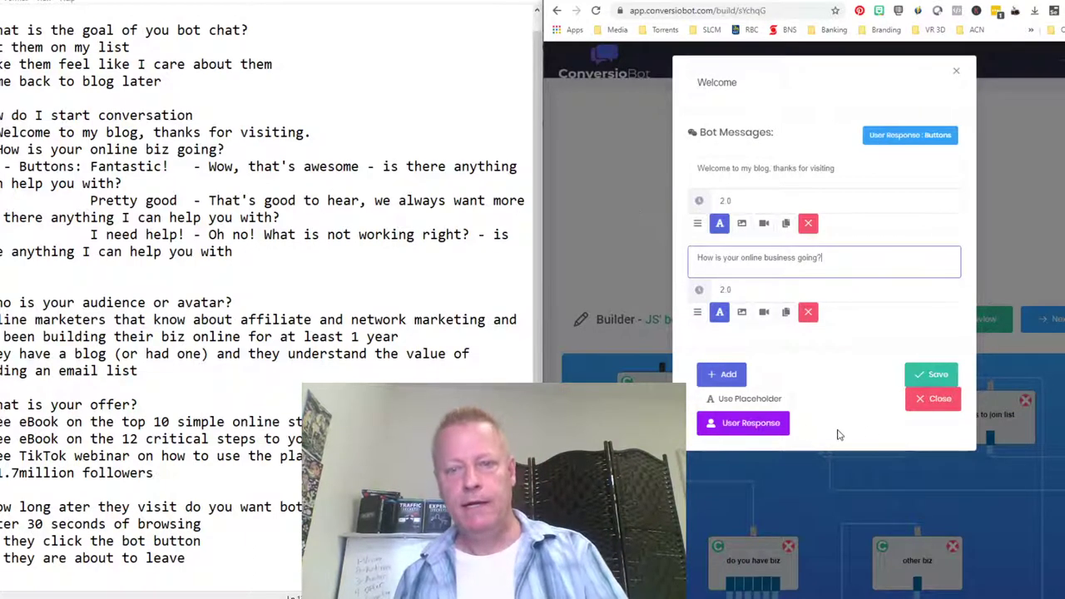
- Rename the two response buttons of the Welcome block as "Fantastic!" and "Pretty good"
{"action": "left_click", "coordinate": [754, 424]}
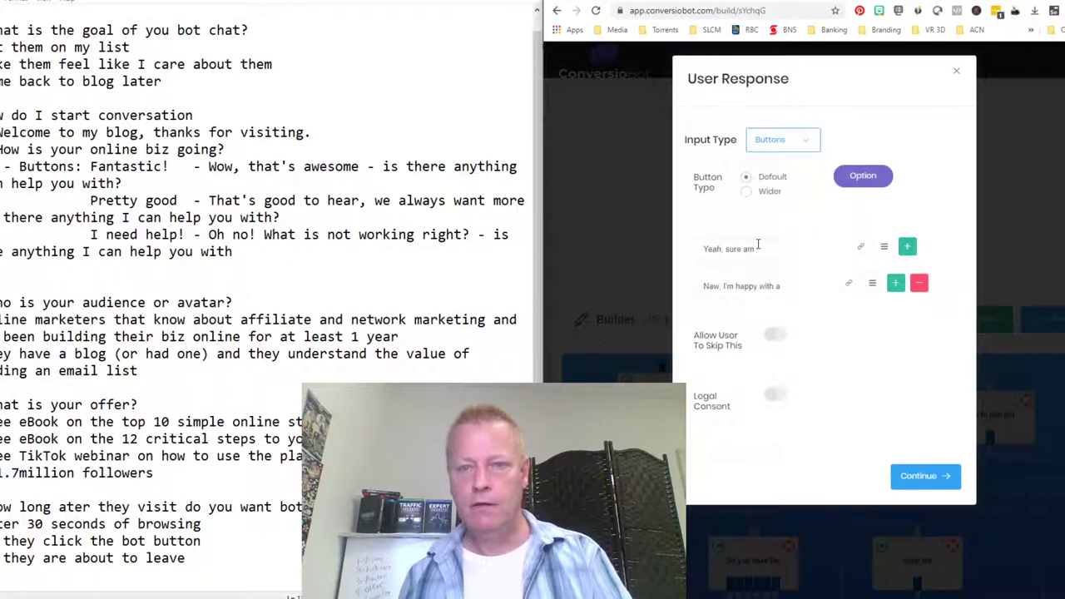
{"action": "left_click_drag", "start_coordinate": [774, 249], "coordinate": [677, 253]}
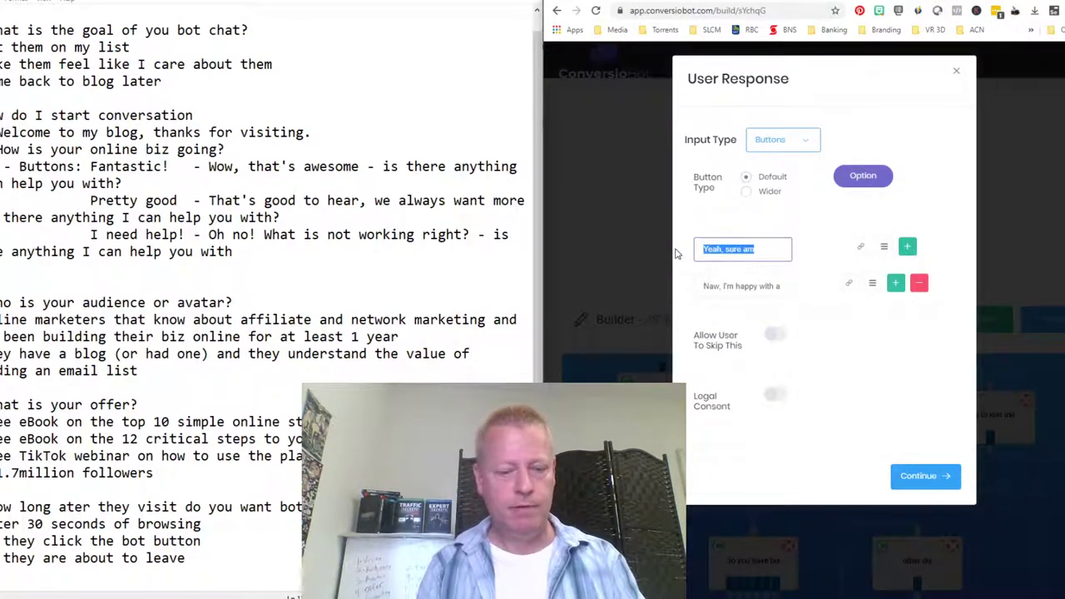
{"action": "type", "text": "Fantastic!"}
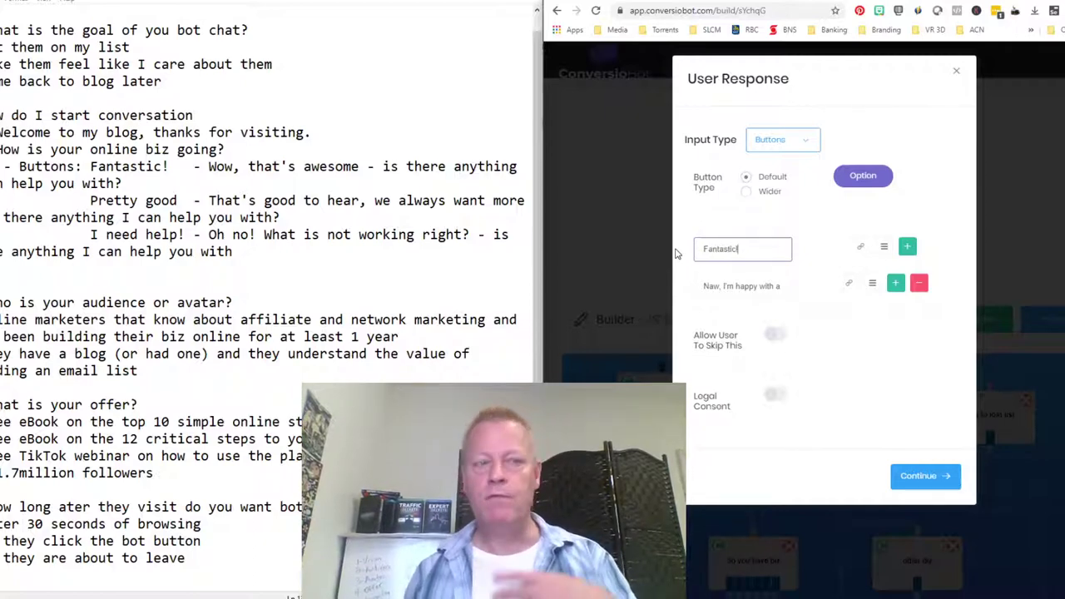
{"action": "left_click", "coordinate": [761, 285]}
{"action": "key", "text": "ctrl+a"}
{"action": "key", "text": "BackSpace"}
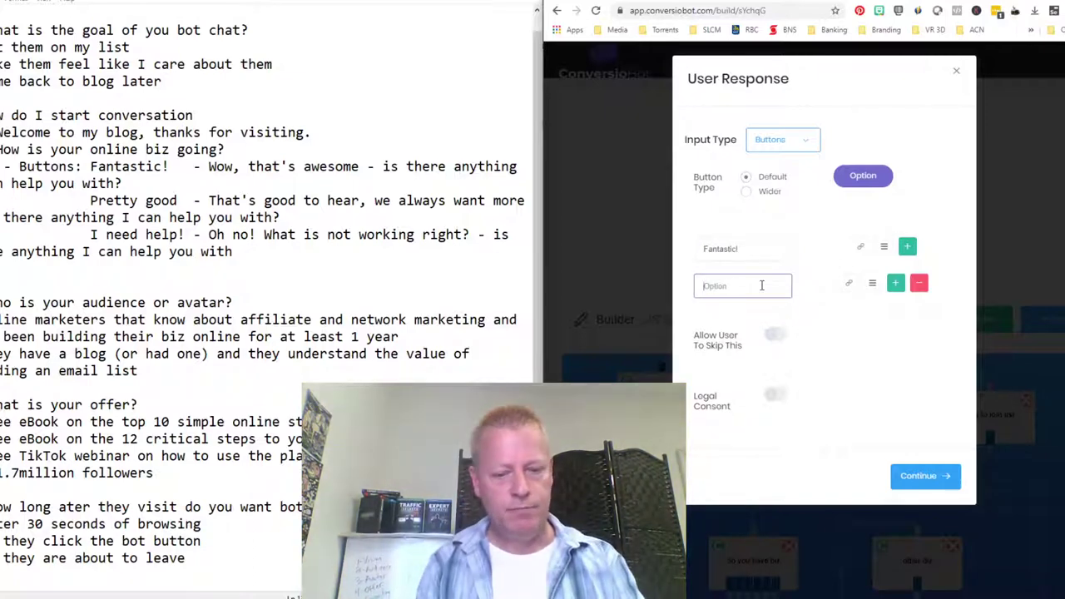
{"action": "type", "text": "Pretty good"}
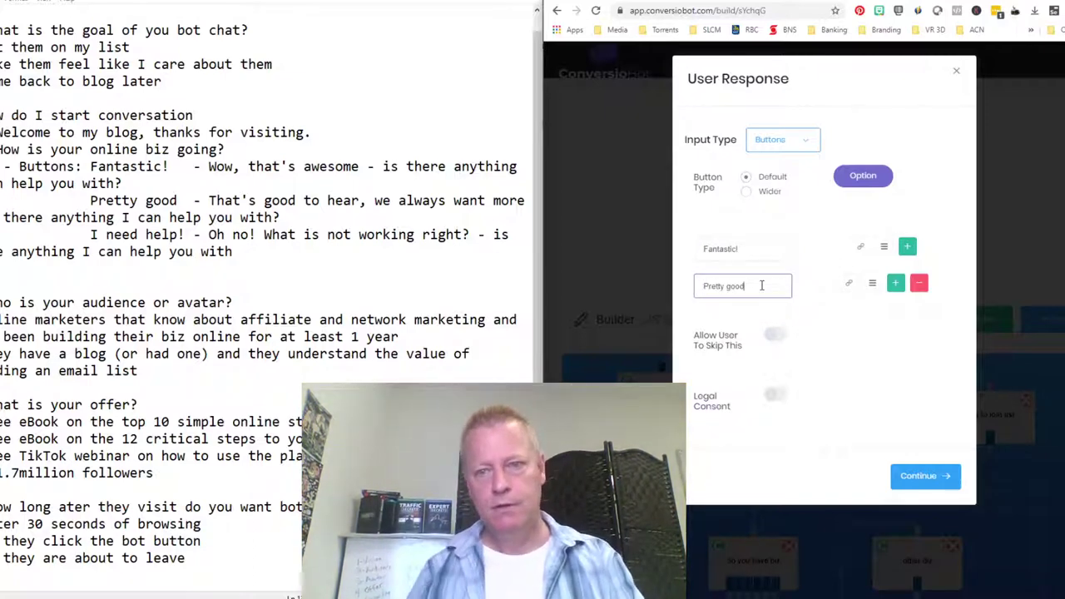
- Add a third response button "I need help!" to the Welcome block and save the block
{"action": "left_click", "coordinate": [903, 289]}
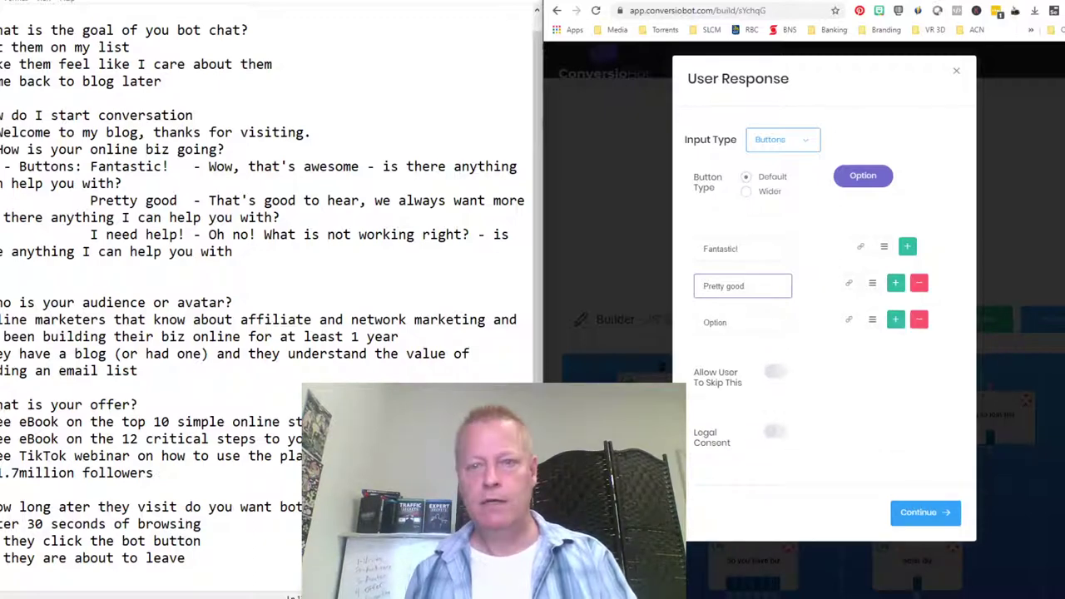
{"action": "left_click", "coordinate": [726, 324]}
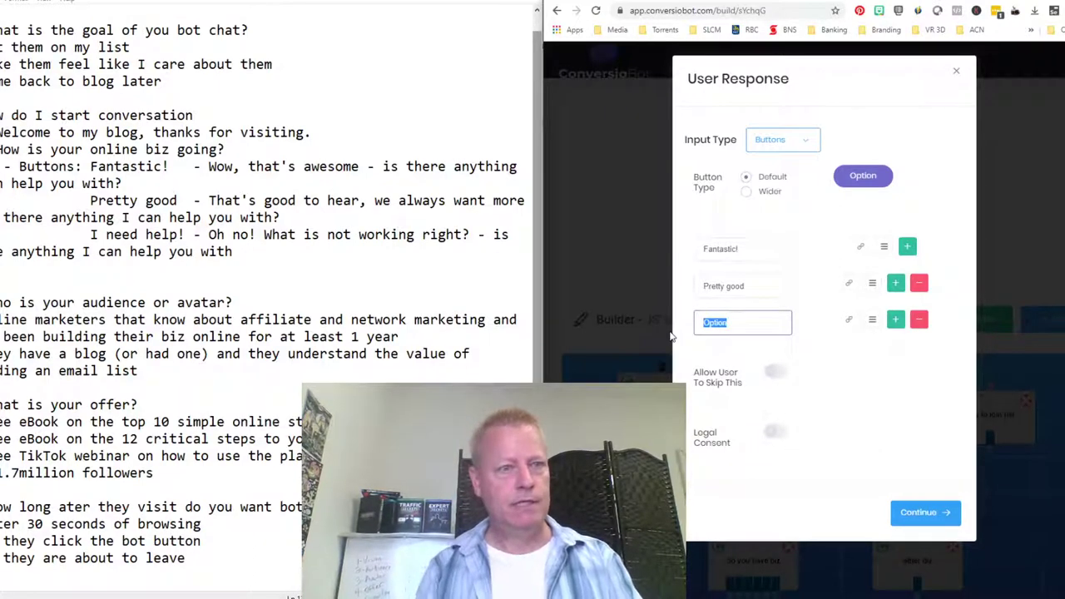
{"action": "type", "text": "I need help!"}
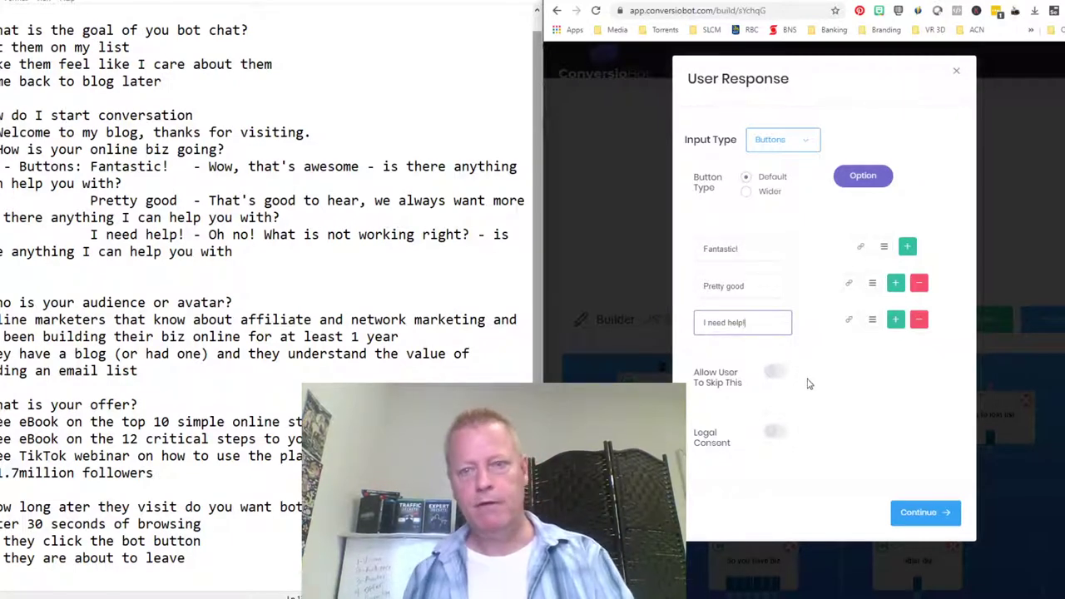
{"action": "left_click", "coordinate": [931, 516]}
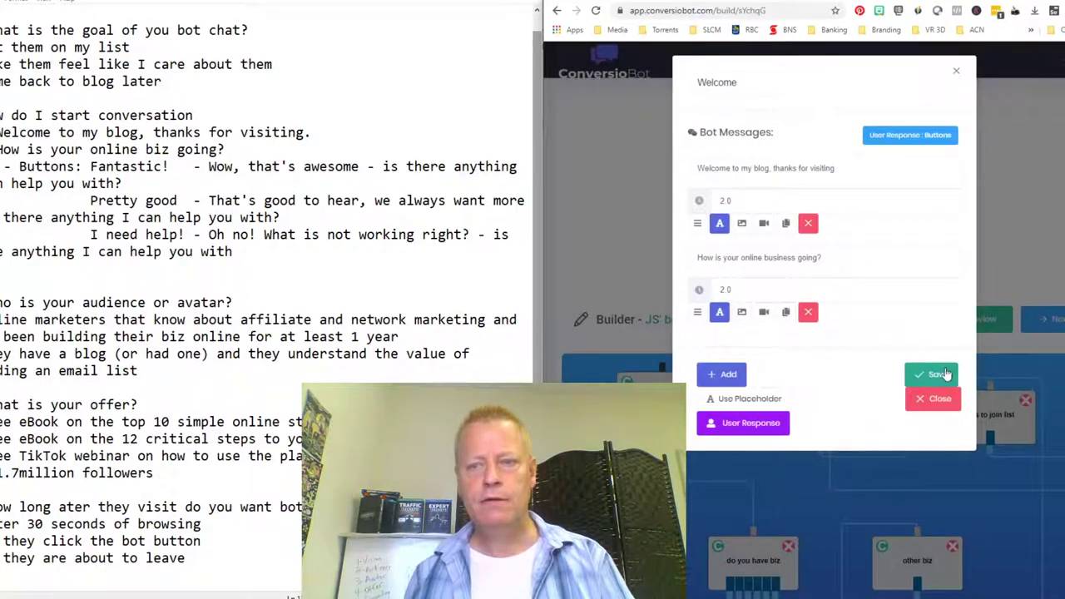
{"action": "left_click", "coordinate": [931, 377]}
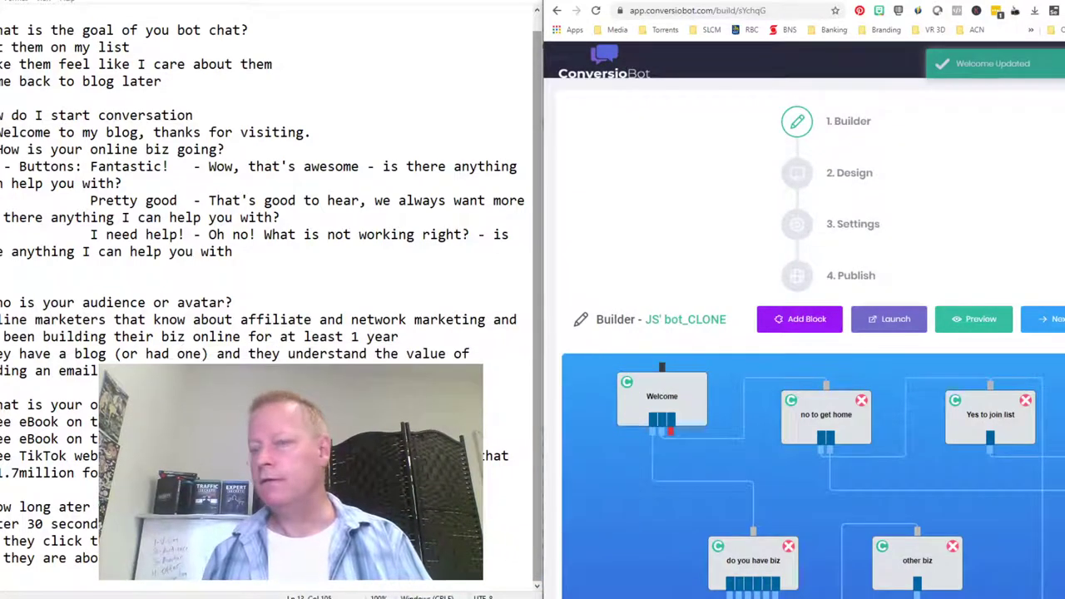
- Delete the "no to get home" block from the cloned bot's flow
{"action": "scroll", "coordinate": [785, 459], "scroll_direction": "down", "scroll_amount": 1}
{"action": "scroll", "coordinate": [807, 470], "scroll_direction": "up", "scroll_amount": 1}
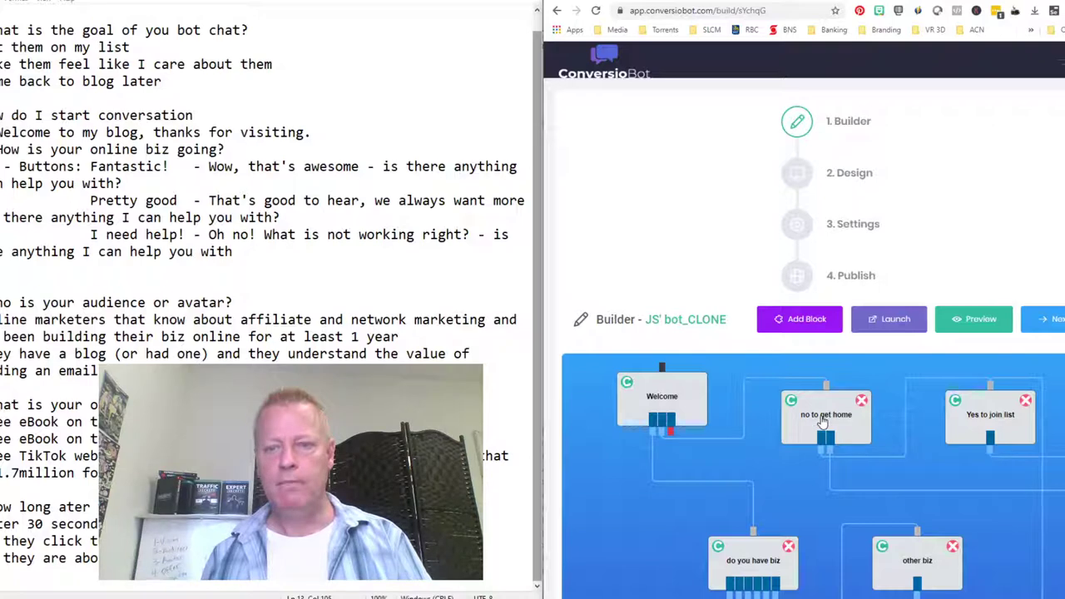
{"action": "left_click_drag", "start_coordinate": [819, 430], "coordinate": [855, 485]}
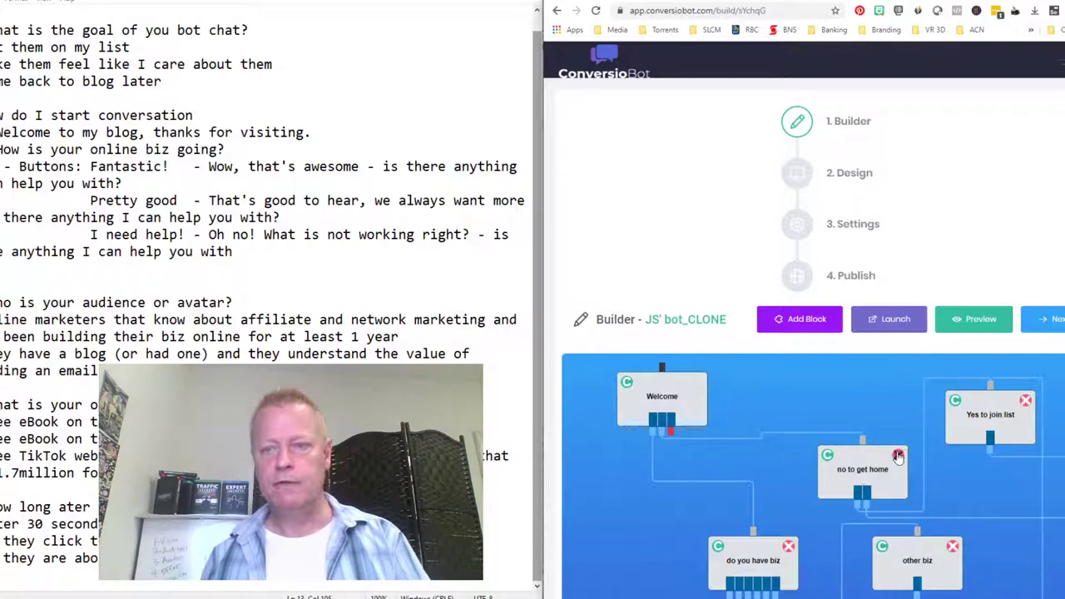
{"action": "left_click", "coordinate": [898, 456]}
{"action": "left_click", "coordinate": [925, 82]}
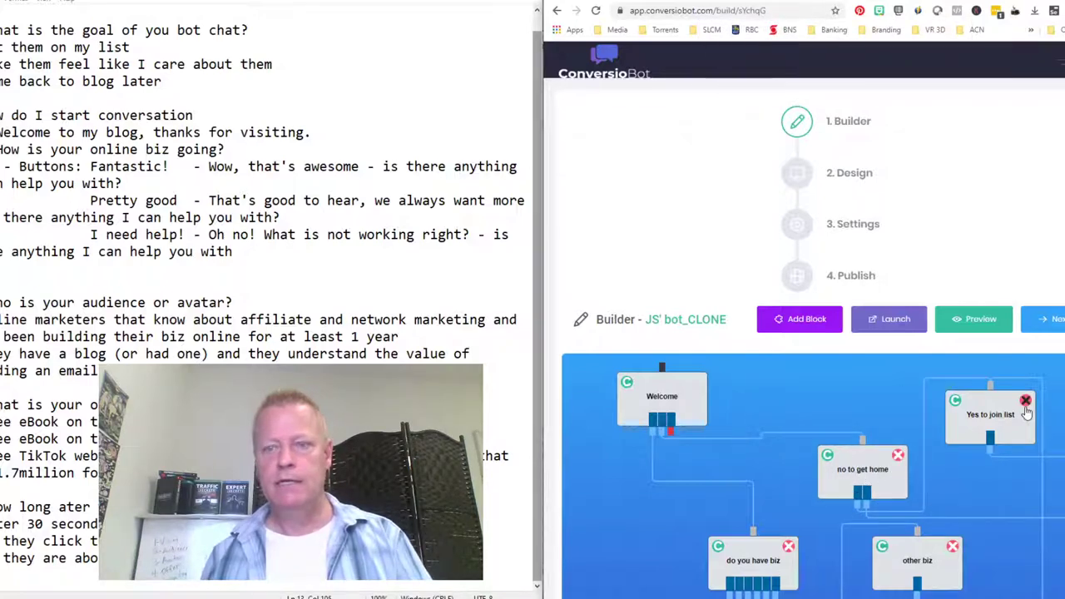
- Delete the "do you have biz" block from the flow
{"action": "left_click", "coordinate": [794, 553]}
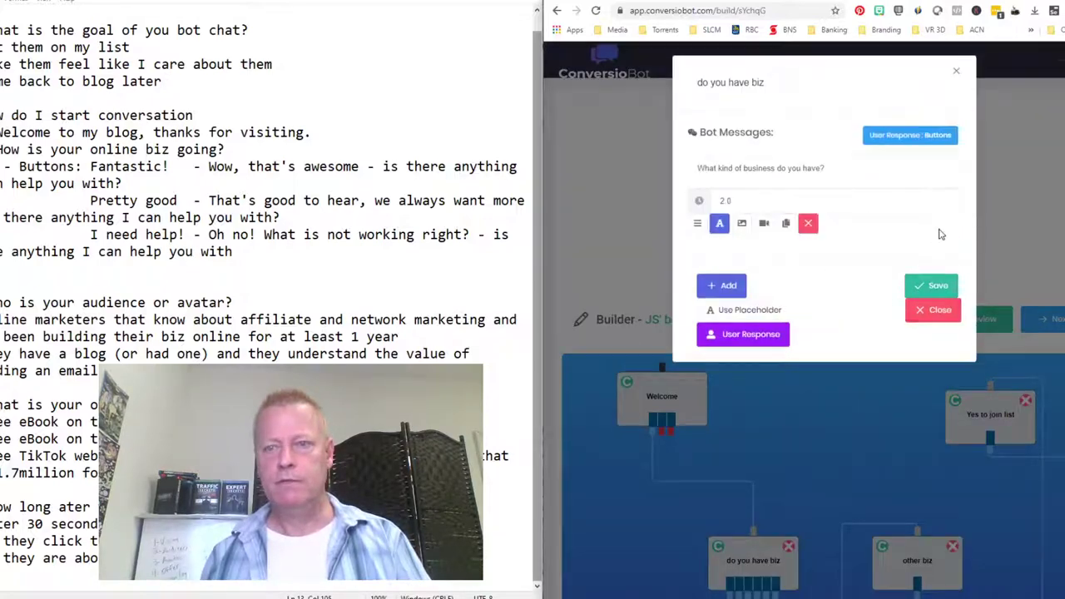
{"action": "left_click", "coordinate": [941, 310]}
{"action": "left_click", "coordinate": [789, 549]}
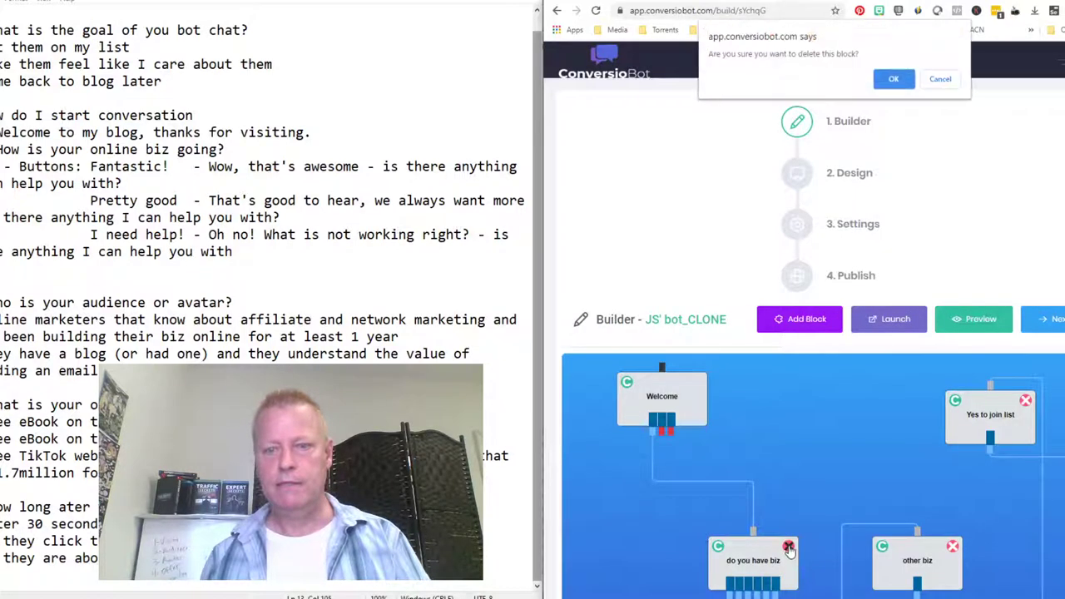
{"action": "left_click", "coordinate": [893, 77]}
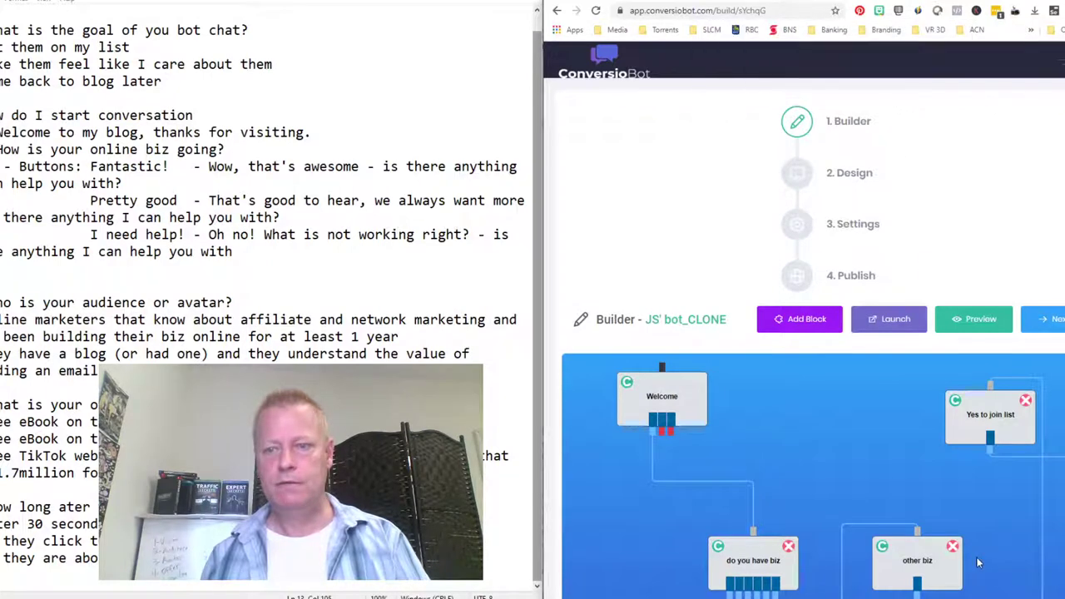
- Delete the "other biz" and "Yes to join list" blocks from the flow
{"action": "left_click", "coordinate": [953, 547]}
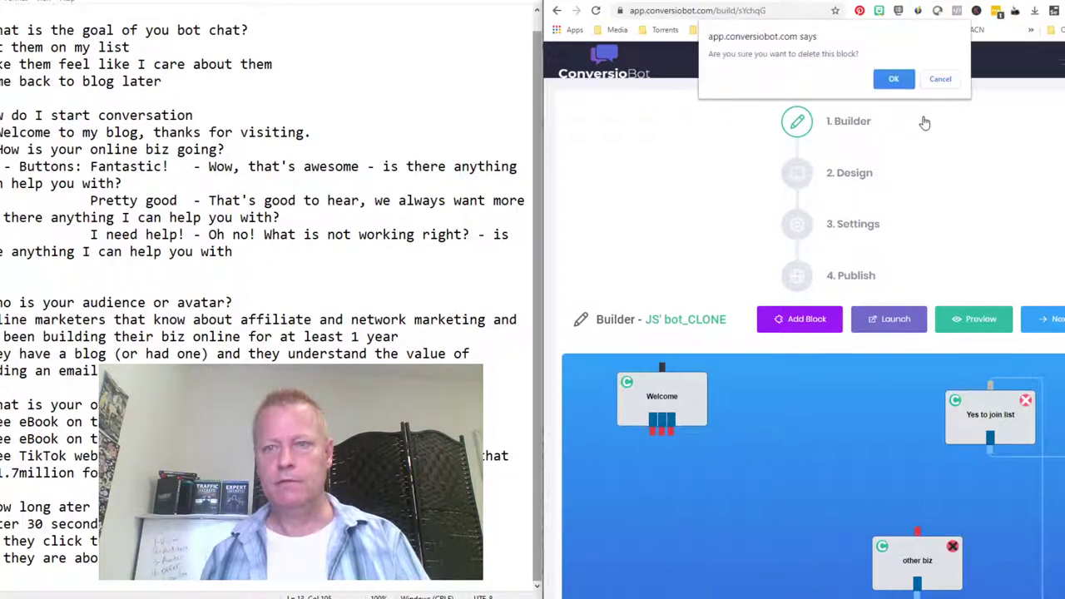
{"action": "left_click", "coordinate": [899, 83]}
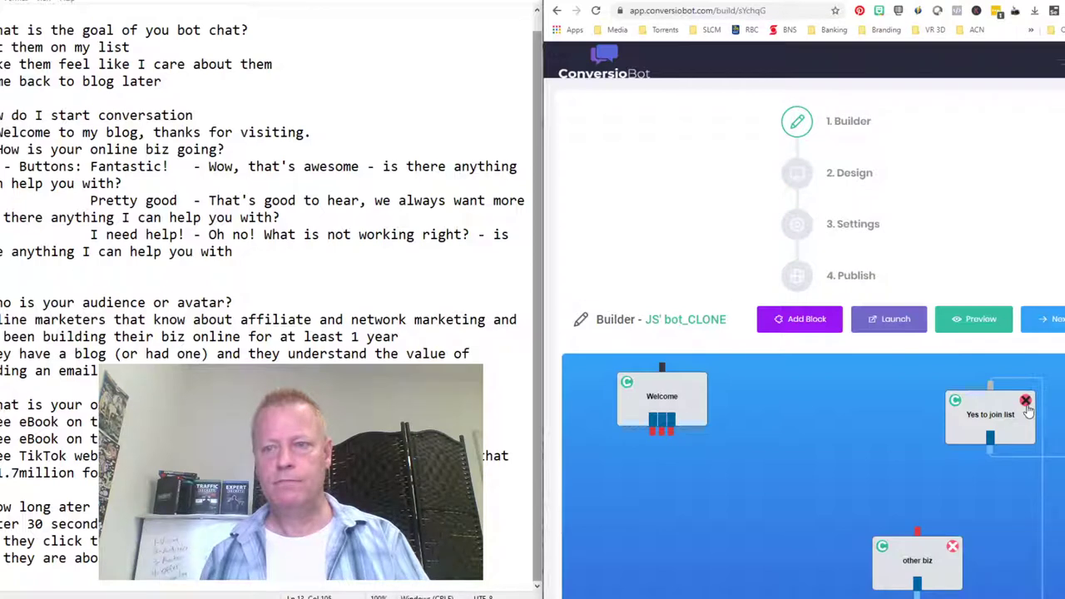
{"action": "left_click", "coordinate": [1027, 401]}
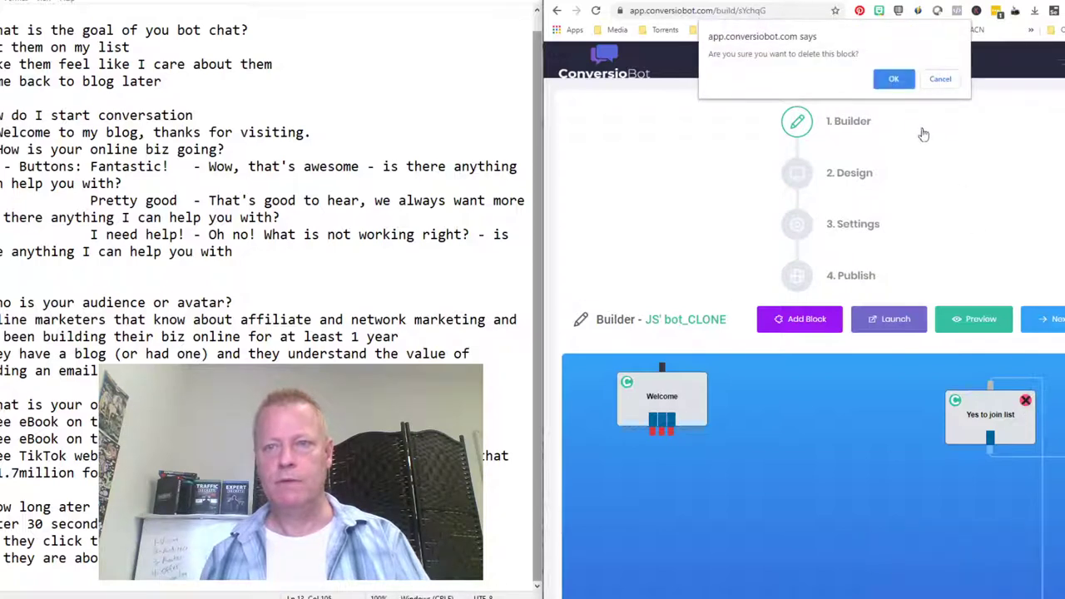
{"action": "left_click", "coordinate": [895, 79]}
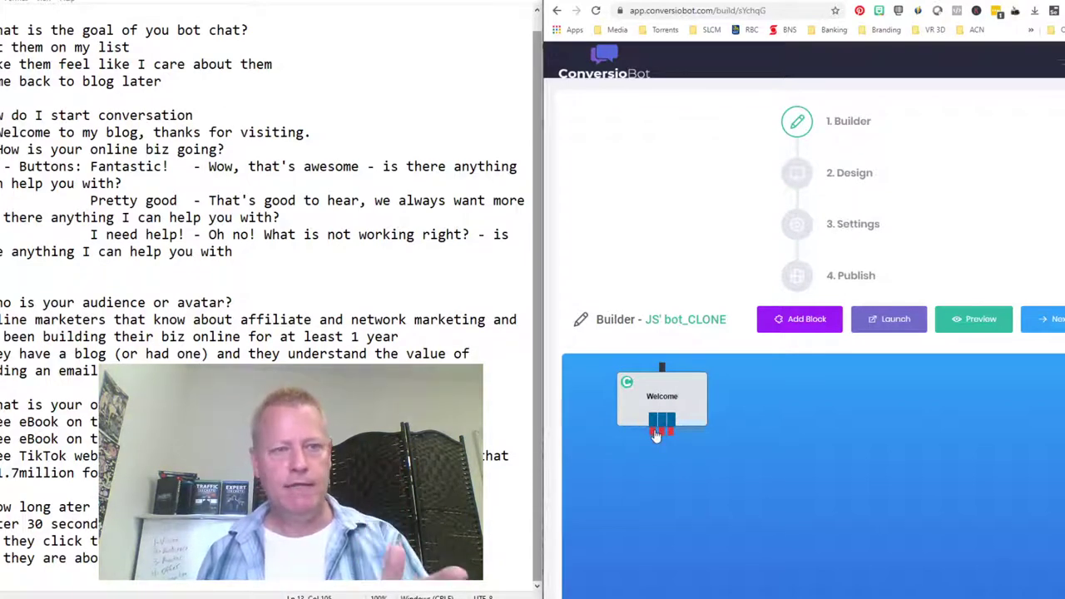
- Add a new block beside Welcome with the bot message "Wow, that's awesome!" and save it
{"action": "left_click", "coordinate": [804, 327]}
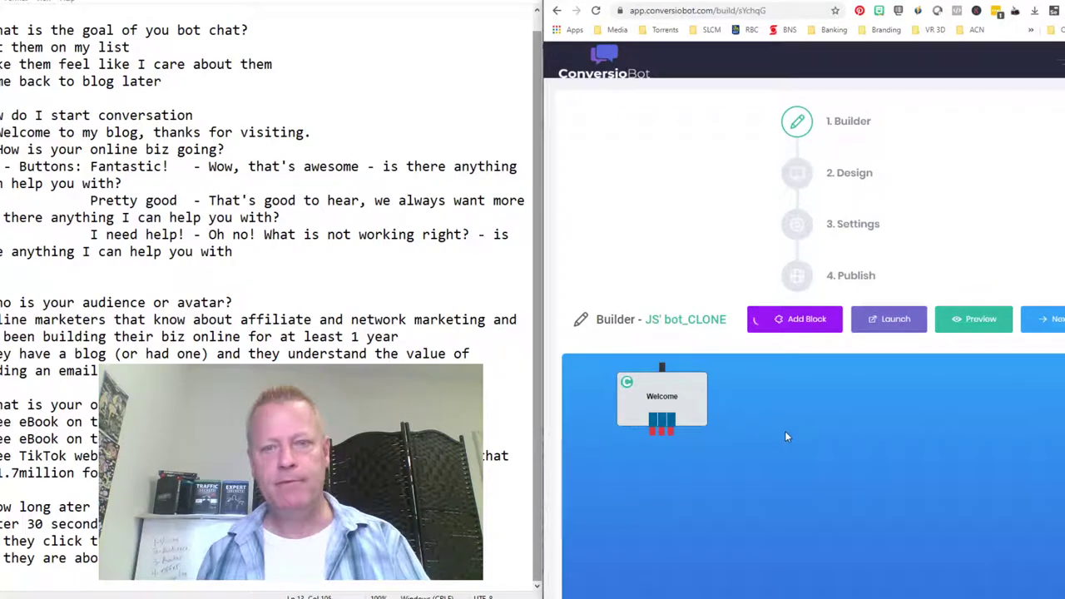
{"action": "left_click_drag", "start_coordinate": [643, 415], "coordinate": [780, 414]}
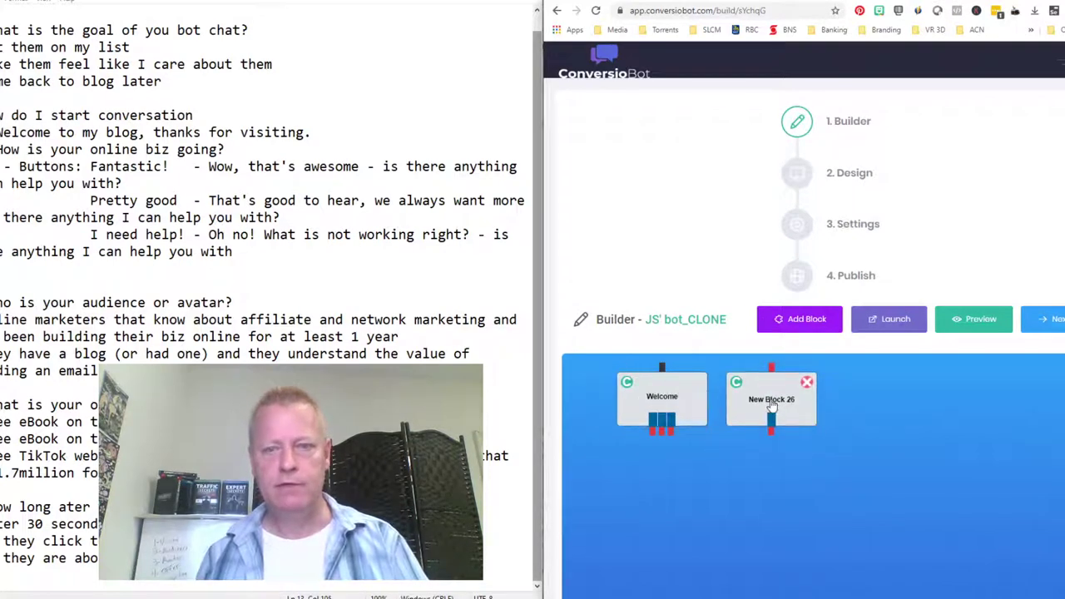
{"action": "left_click", "coordinate": [770, 392]}
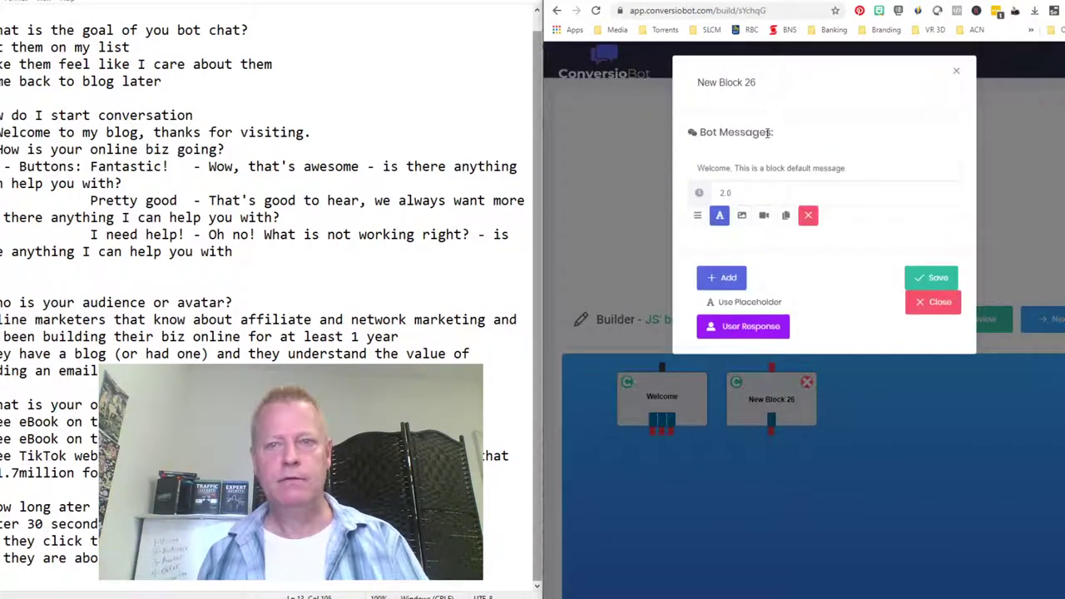
{"action": "left_click_drag", "start_coordinate": [873, 170], "coordinate": [634, 169]}
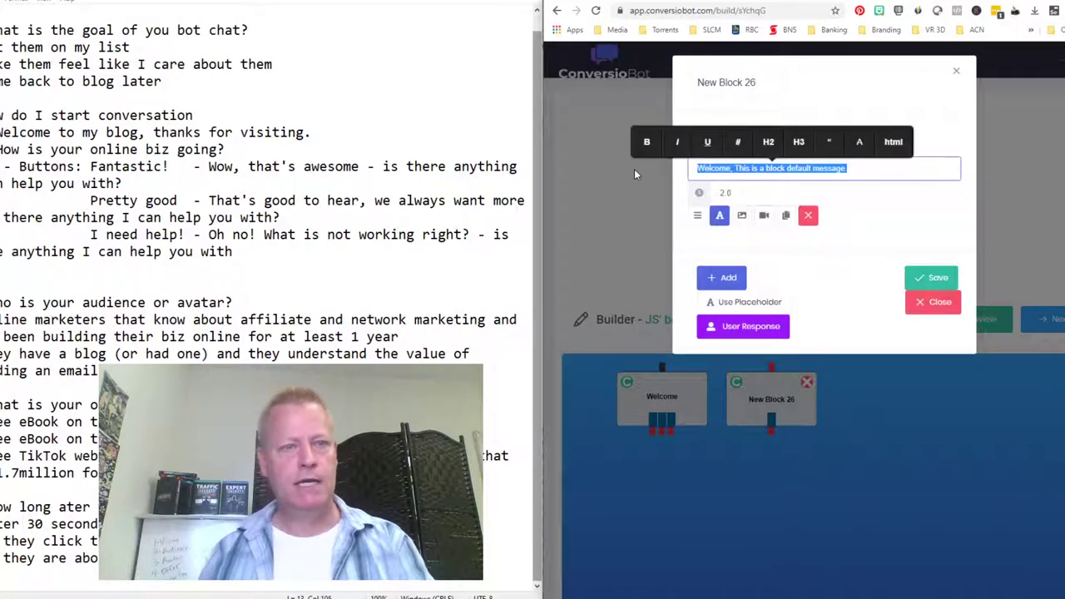
{"action": "type", "text": "Wow, that's"}
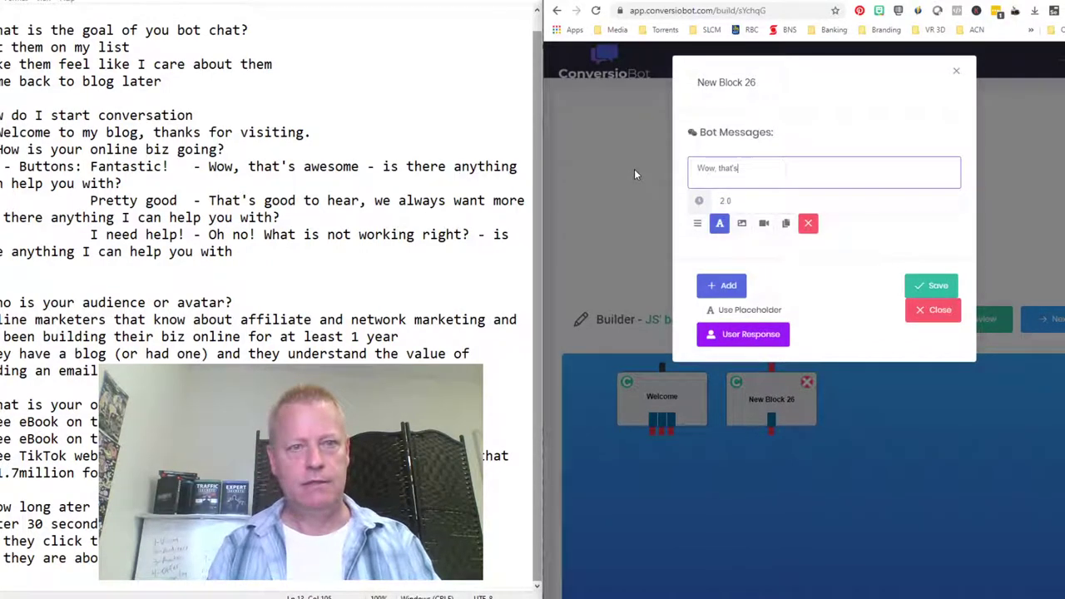
{"action": "type", "text": " awesome!"}
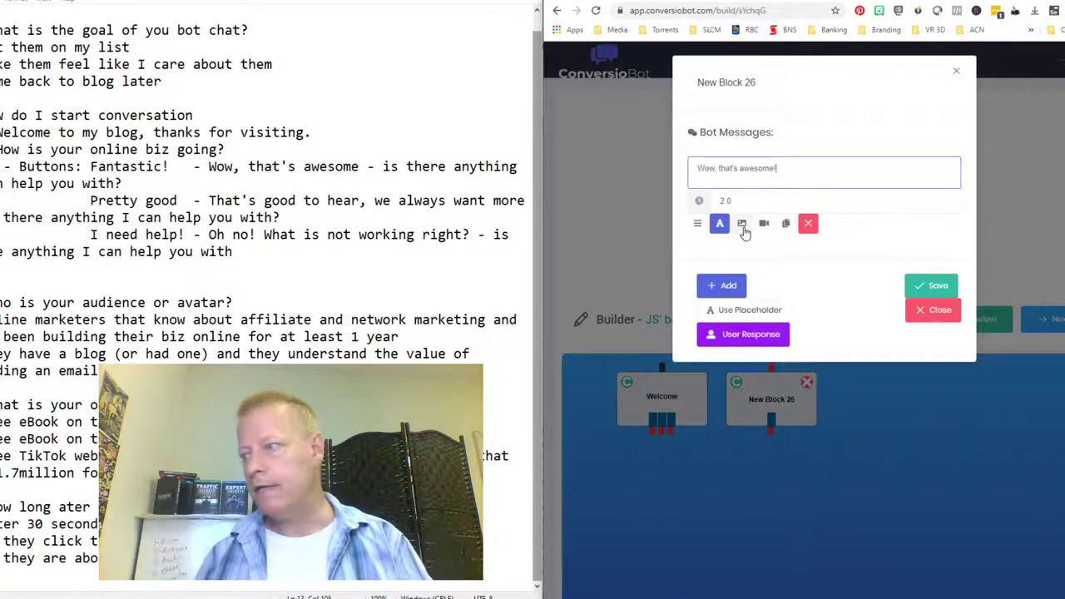
{"action": "left_click", "coordinate": [926, 287]}
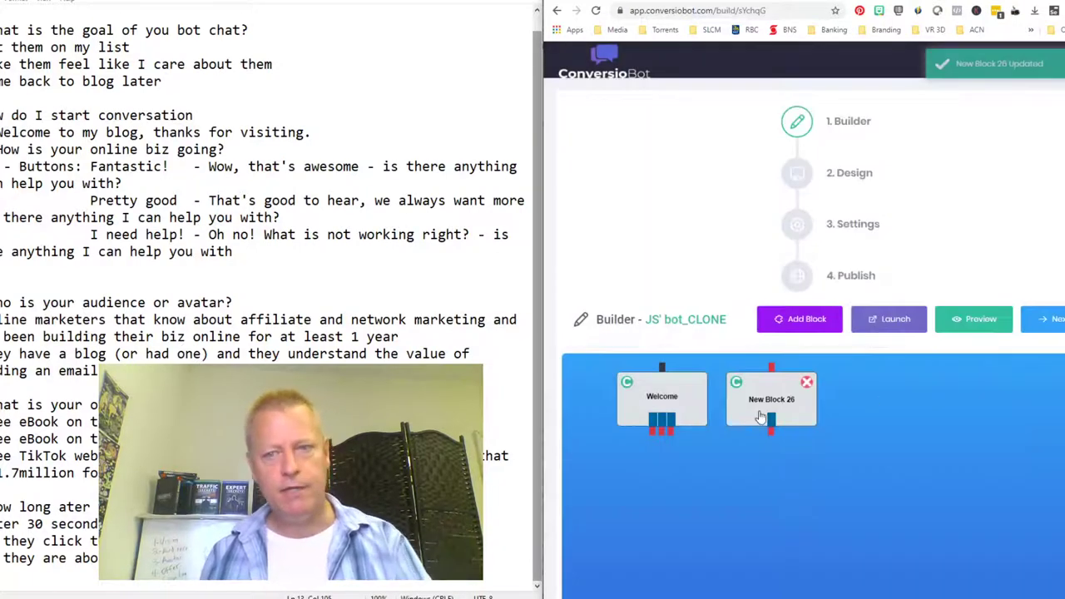
- Rename the new block "awesome biz" and, placed below Welcome, connect it to Welcome's first response button
{"action": "left_click", "coordinate": [773, 405]}
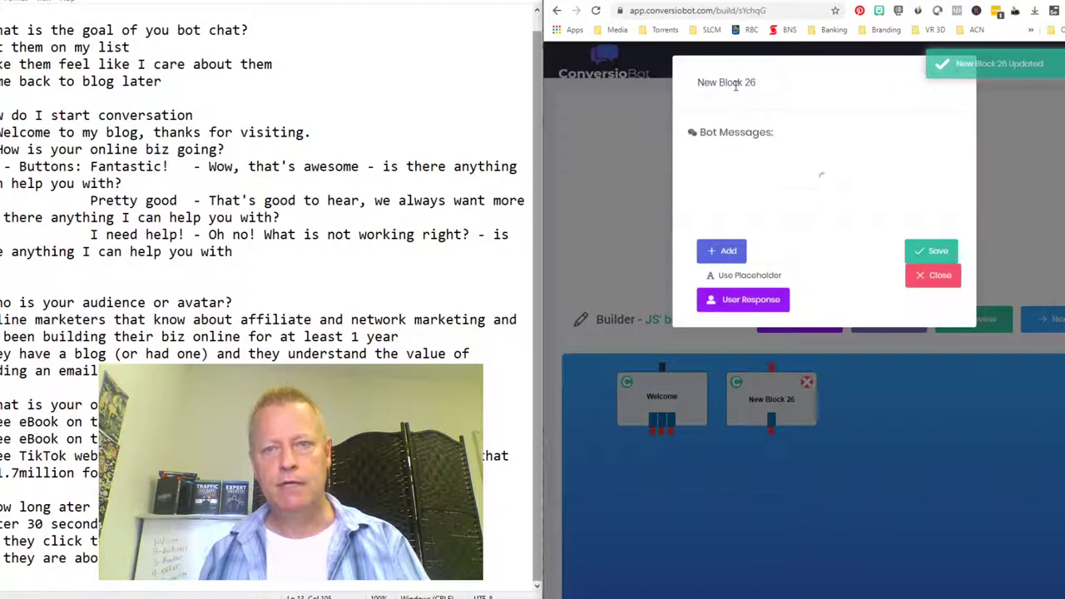
{"action": "left_click_drag", "start_coordinate": [736, 83], "coordinate": [650, 85]}
{"action": "type", "text": "aw"}
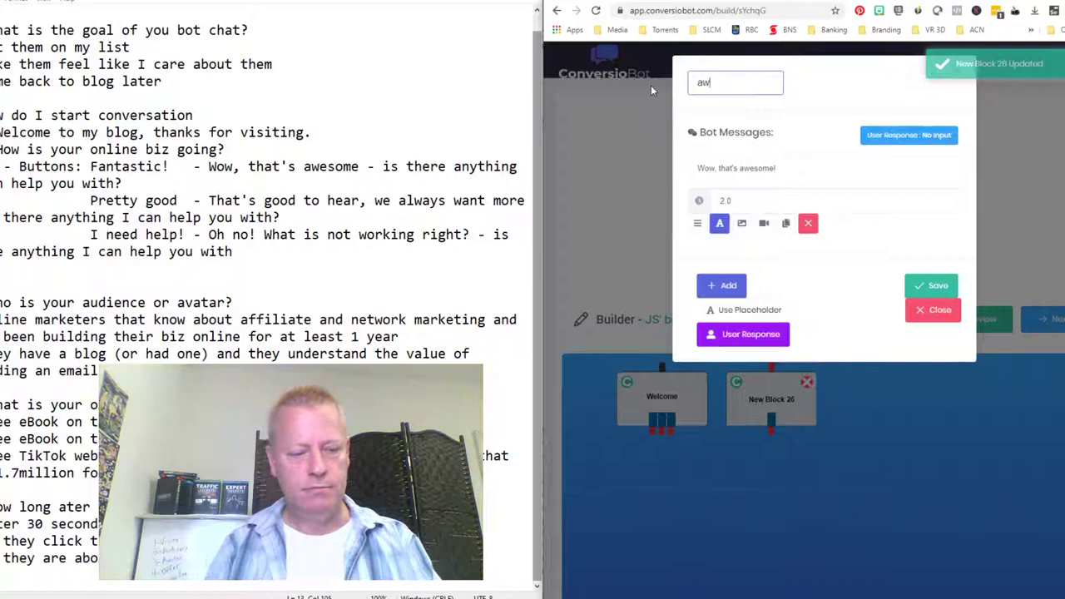
{"action": "type", "text": "esome biz"}
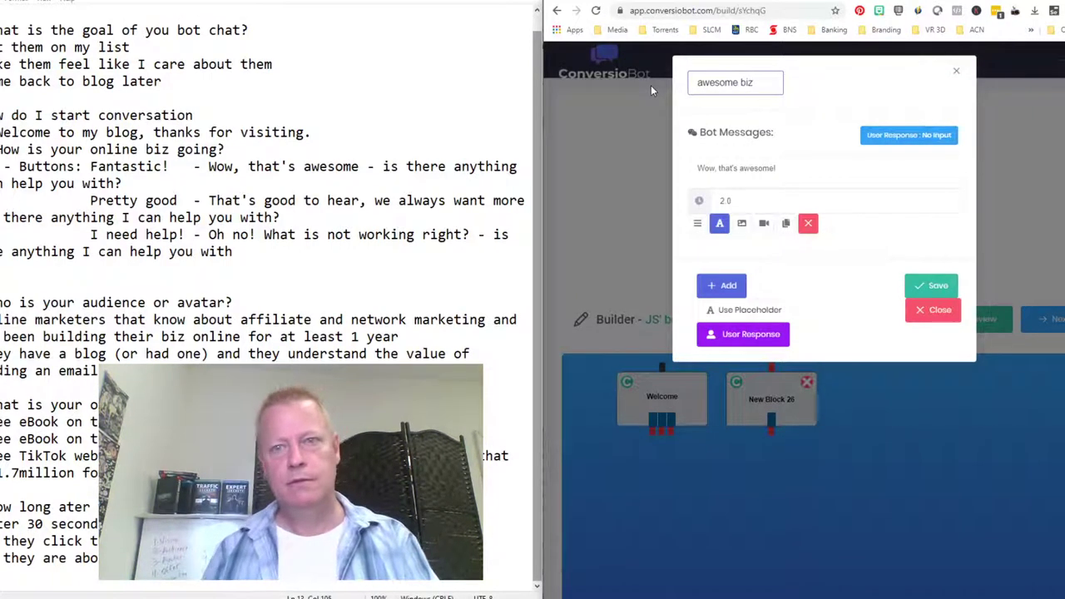
{"action": "left_click", "coordinate": [931, 288]}
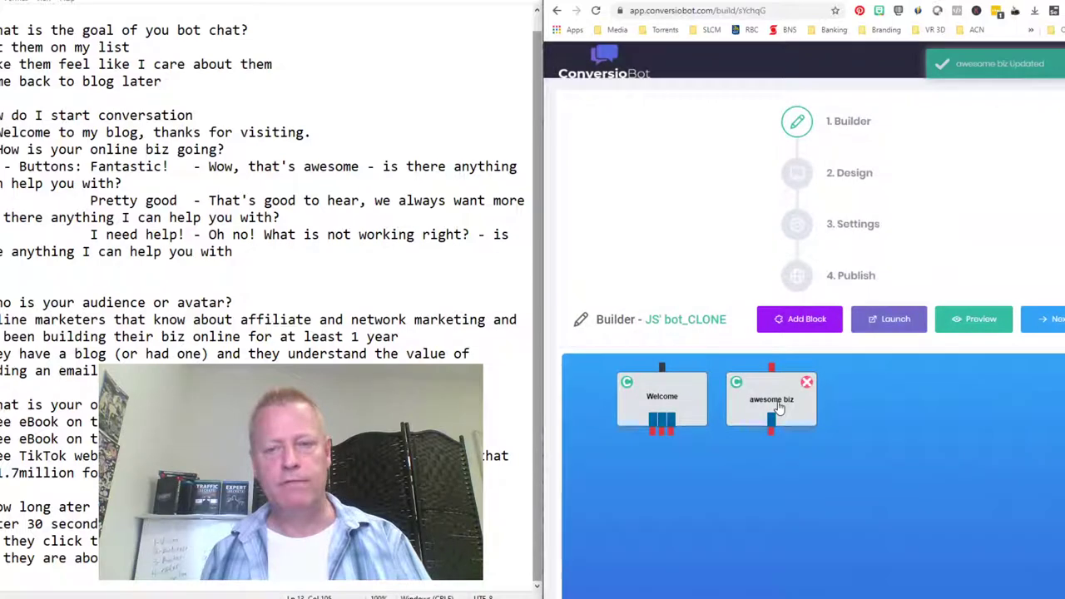
{"action": "left_click_drag", "start_coordinate": [776, 408], "coordinate": [653, 519]}
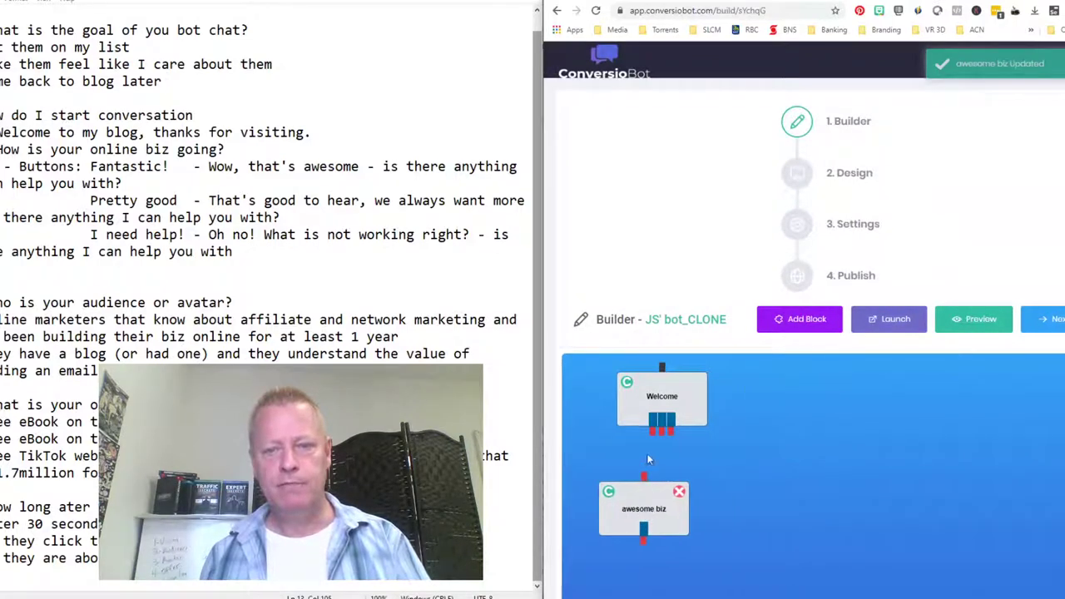
{"action": "left_click_drag", "start_coordinate": [653, 440], "coordinate": [643, 477]}
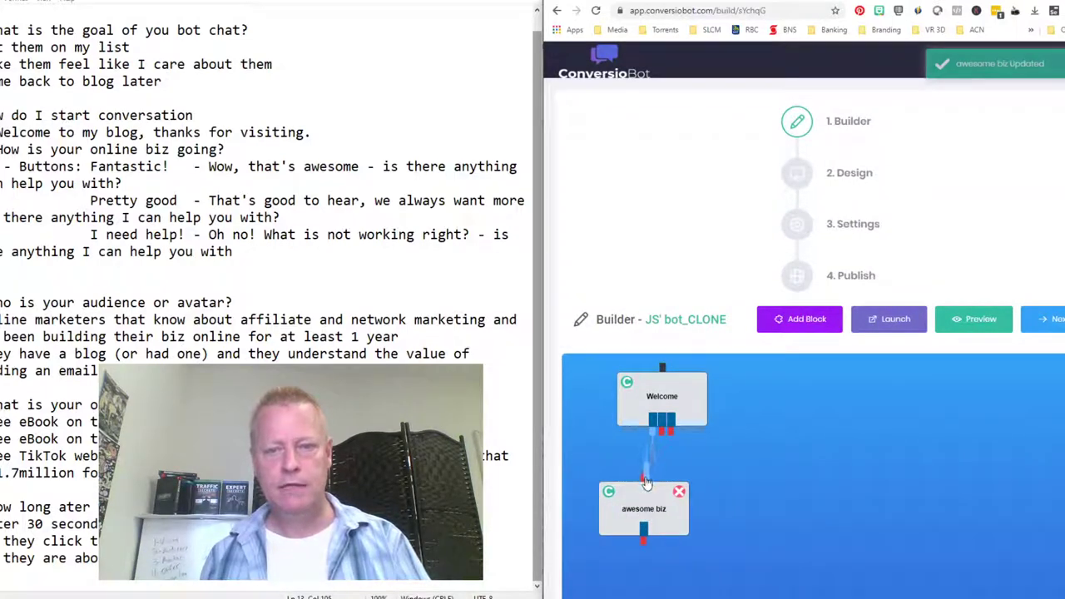
- Add a second reply block to the flow and name it "ok biz"
{"action": "left_click", "coordinate": [804, 321]}
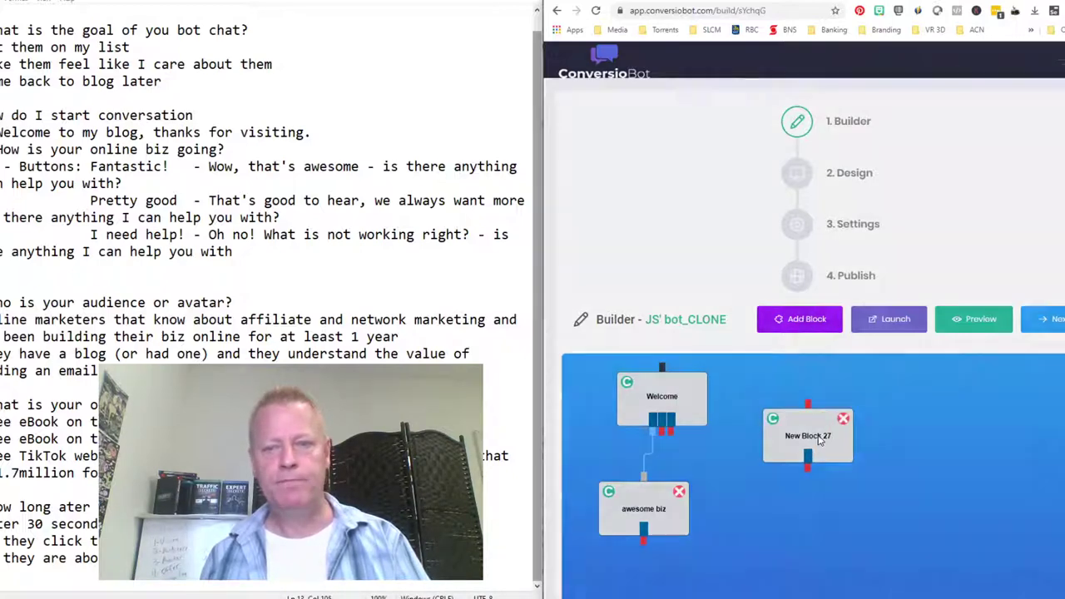
{"action": "double_click", "coordinate": [813, 447]}
{"action": "left_click_drag", "start_coordinate": [766, 83], "coordinate": [661, 79]}
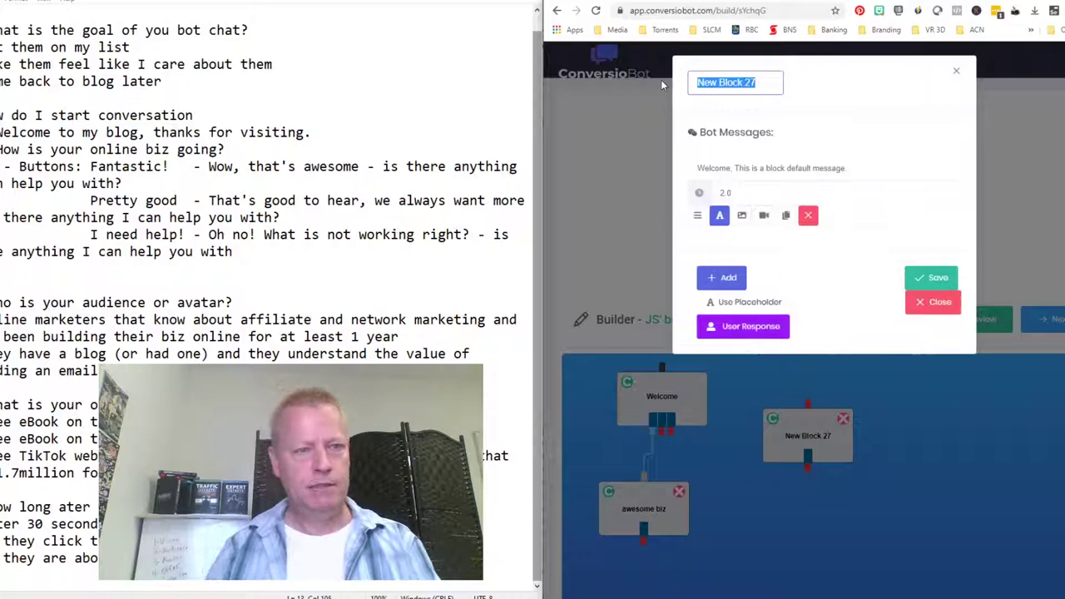
{"action": "type", "text": "ok biz"}
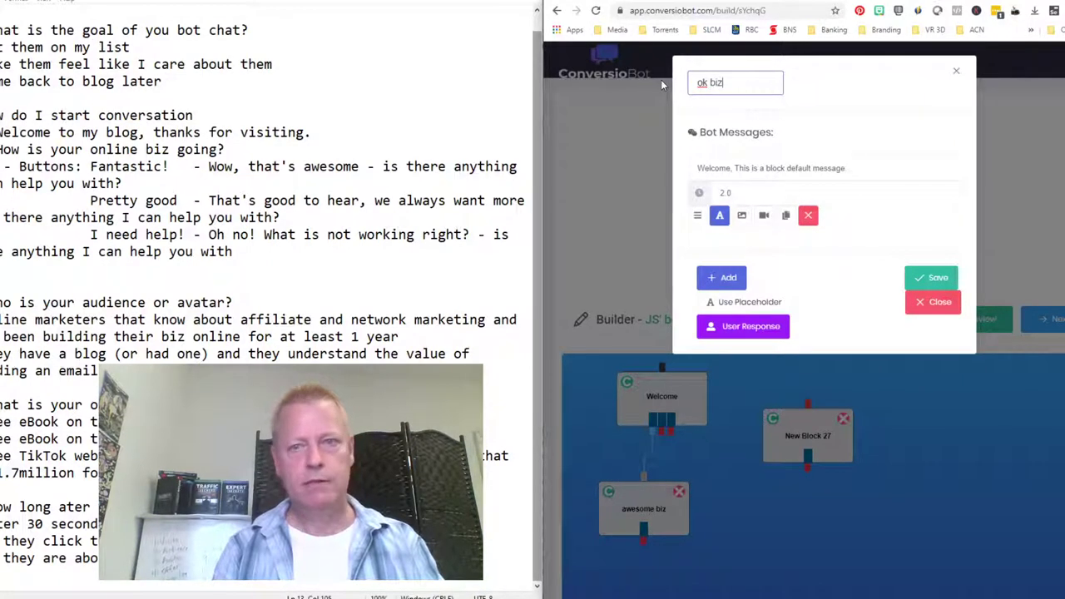
- Save the message "That's good to hear, we always want more." in "ok biz" and connect Welcome's second button to the block, beside "awesome biz"
{"action": "left_click_drag", "start_coordinate": [871, 171], "coordinate": [656, 170]}
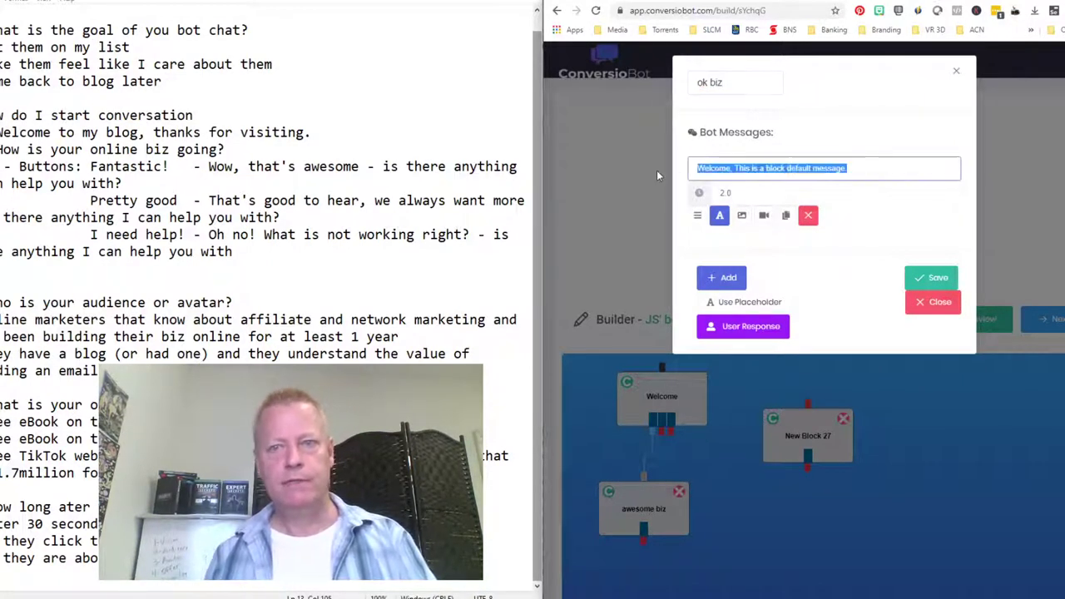
{"action": "type", "text": "That"}
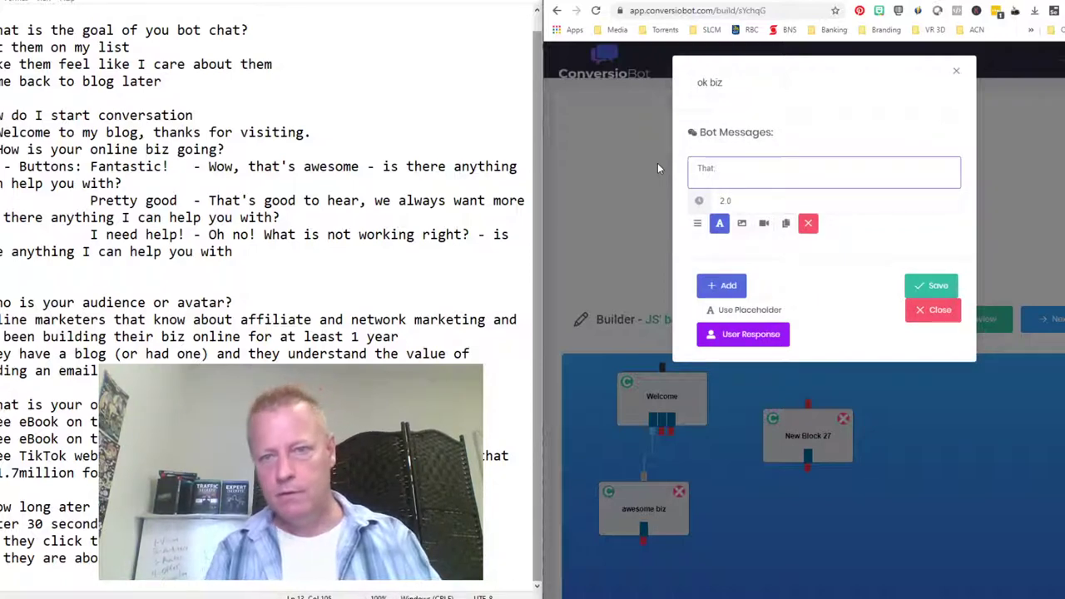
{"action": "type", "text": "'s good to "}
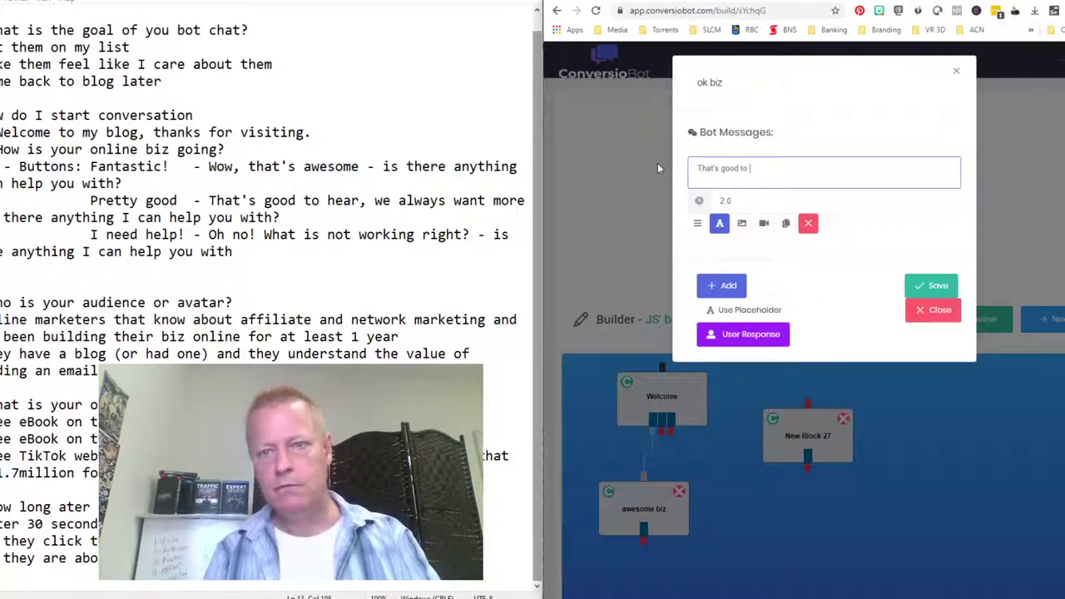
{"action": "type", "text": "hear, we always wan"}
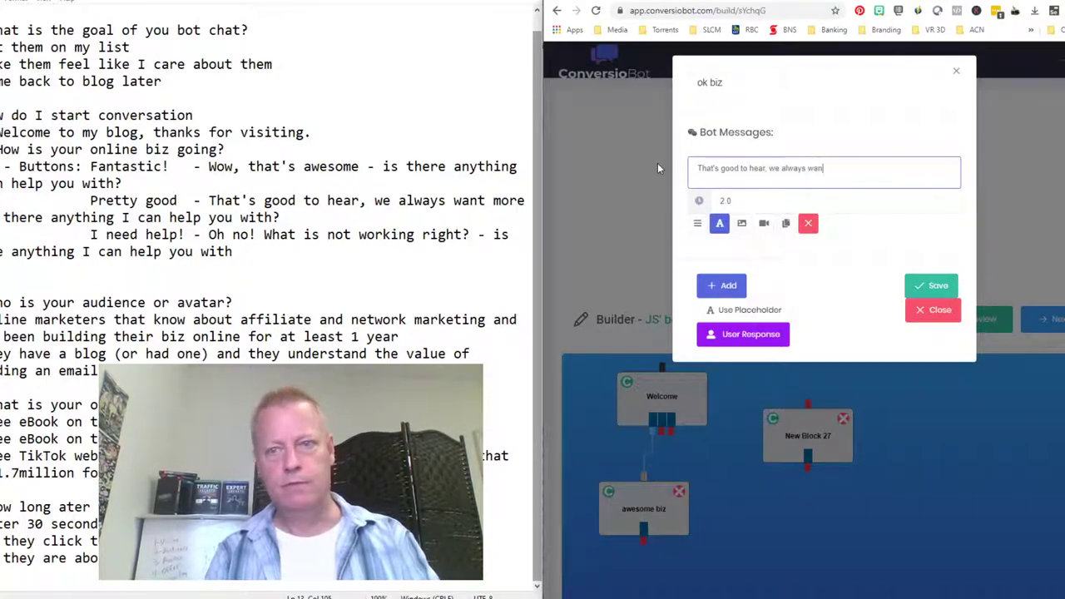
{"action": "type", "text": "t more."}
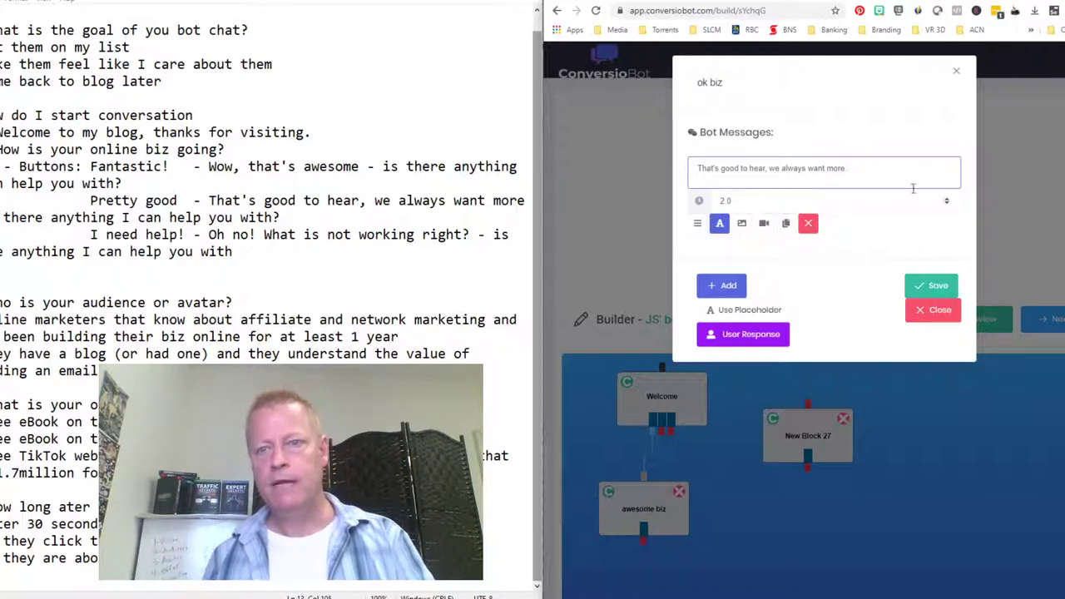
{"action": "left_click", "coordinate": [926, 286]}
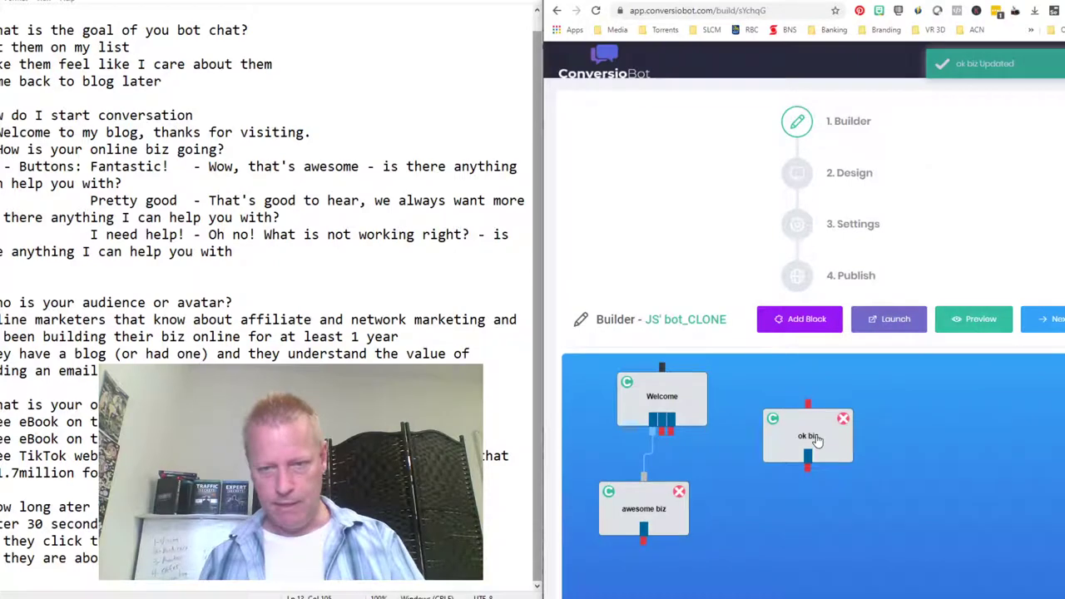
{"action": "left_click_drag", "start_coordinate": [822, 439], "coordinate": [768, 512]}
{"action": "left_click_drag", "start_coordinate": [664, 440], "coordinate": [759, 483]}
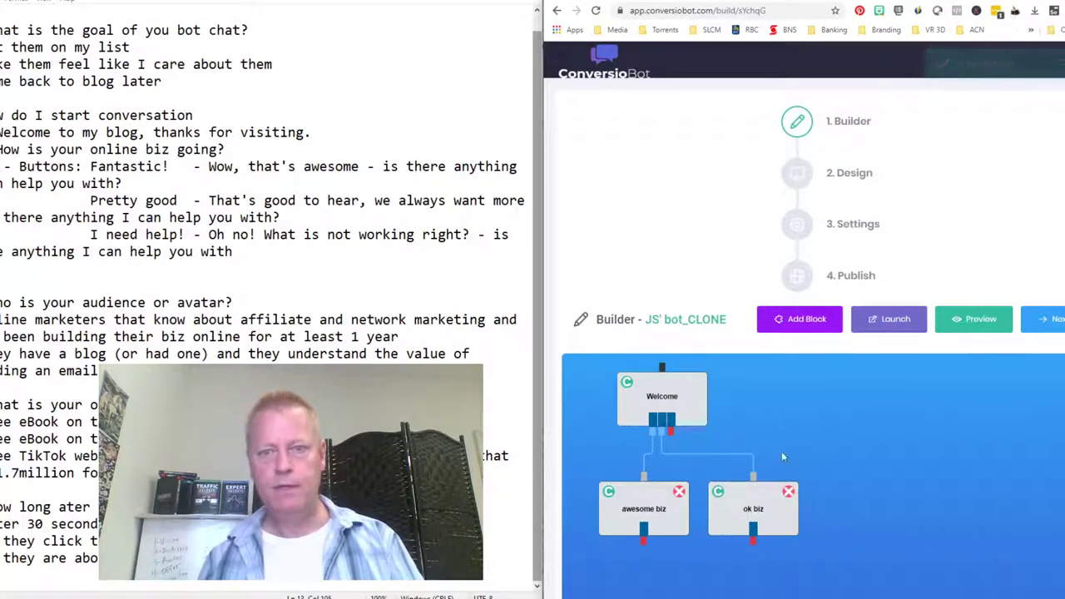
- Add a third reply block, move it clear of Welcome and name it "not good biz"
{"action": "left_click", "coordinate": [819, 327]}
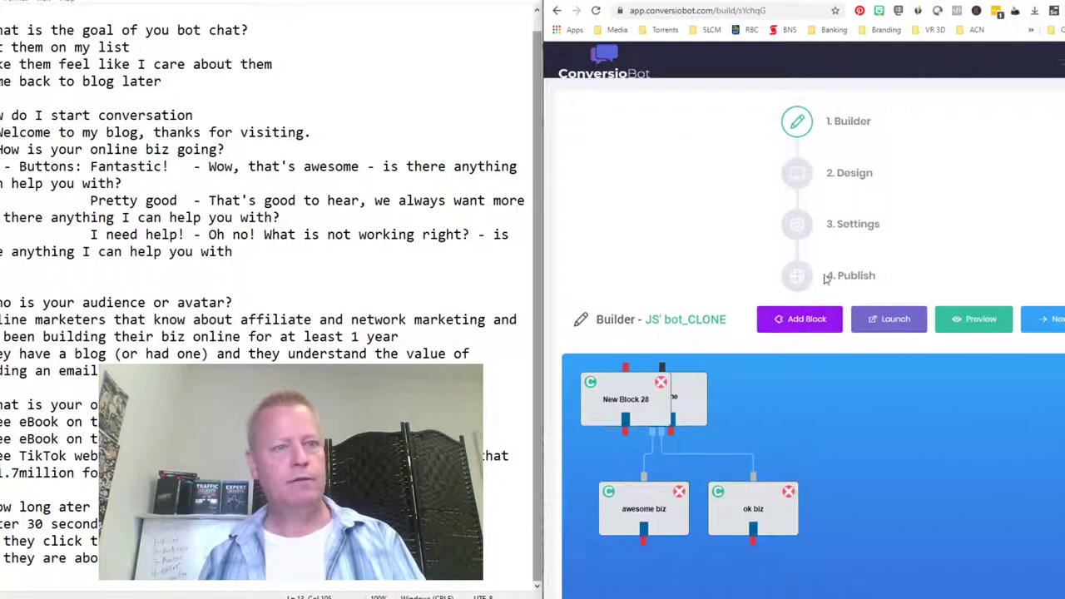
{"action": "left_click_drag", "start_coordinate": [624, 408], "coordinate": [806, 410]}
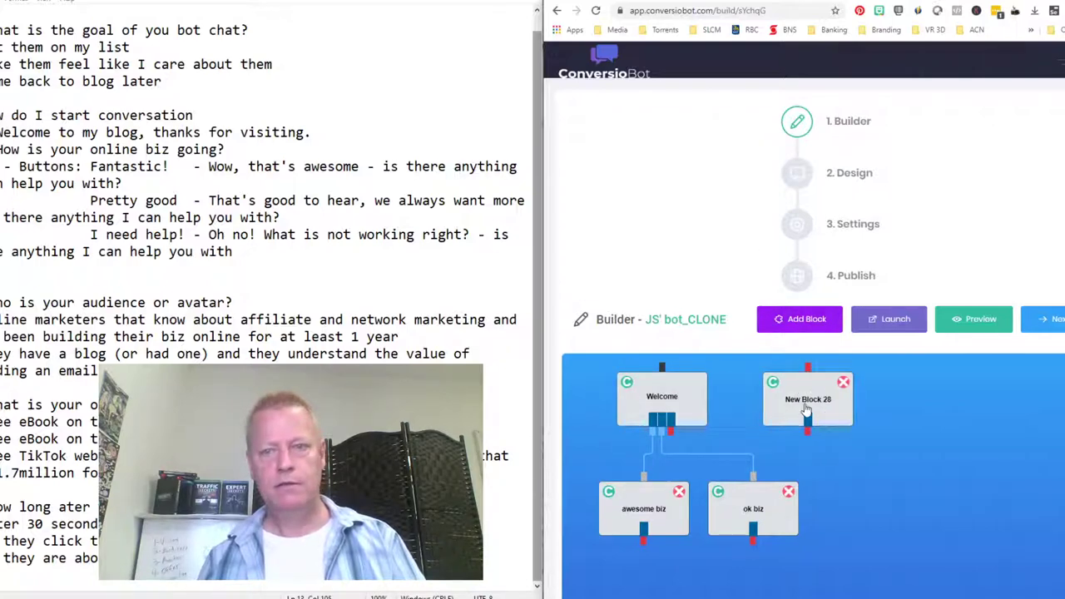
{"action": "double_click", "coordinate": [806, 409]}
{"action": "left_click", "coordinate": [753, 84]}
{"action": "left_click_drag", "start_coordinate": [759, 83], "coordinate": [659, 88]}
{"action": "type", "text": "not good biz"}
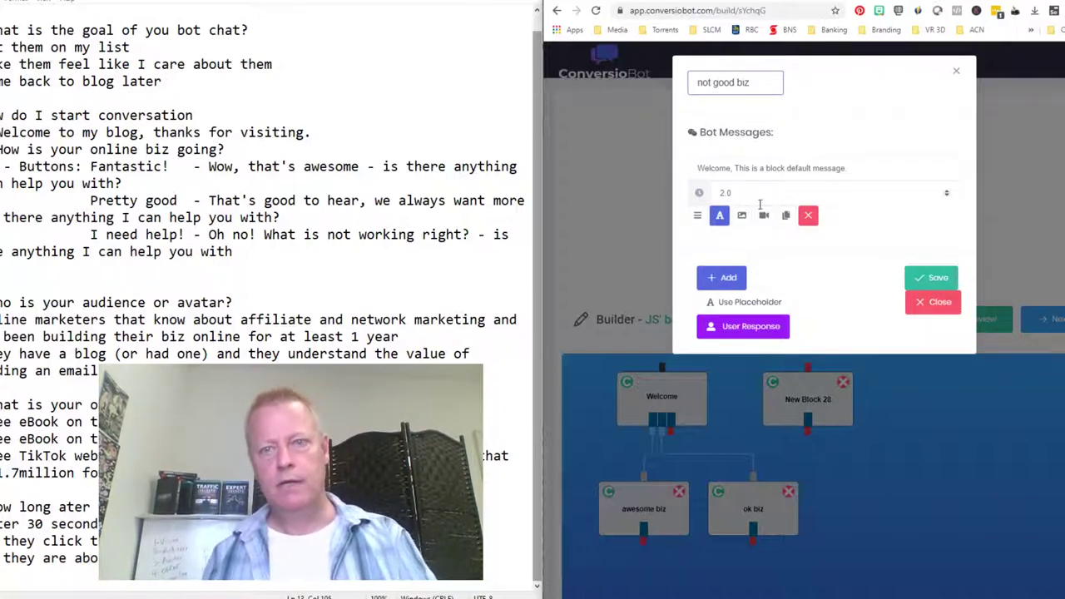
- Save the message "Oh no! What is not working right?" in "not good biz" and connect Welcome's third button to the block, beside "ok biz"
{"action": "left_click", "coordinate": [758, 170]}
{"action": "left_click_drag", "start_coordinate": [852, 171], "coordinate": [689, 167]}
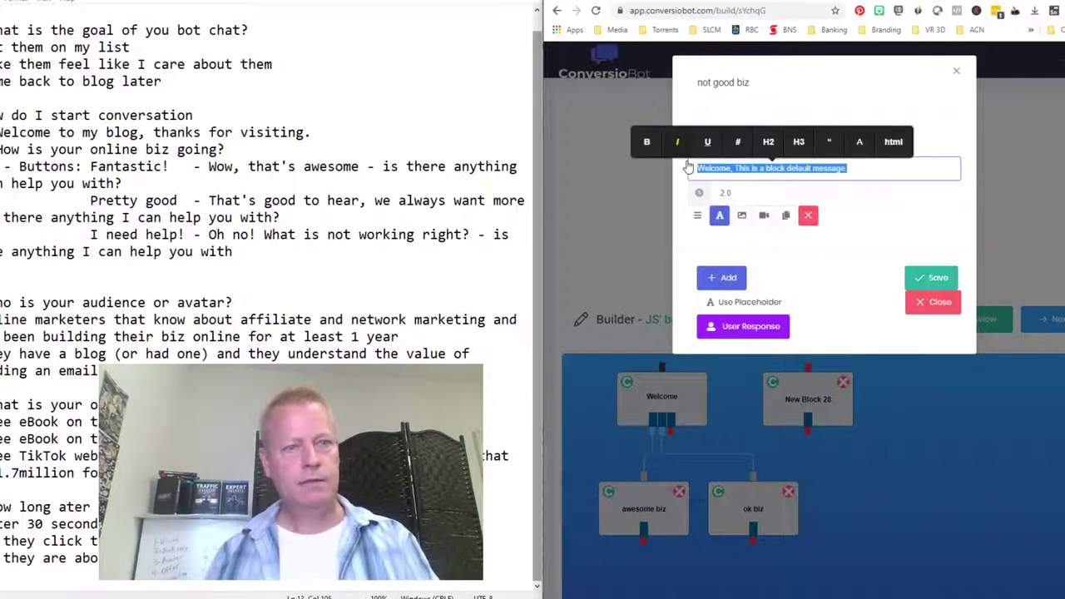
{"action": "type", "text": "Oh no!"}
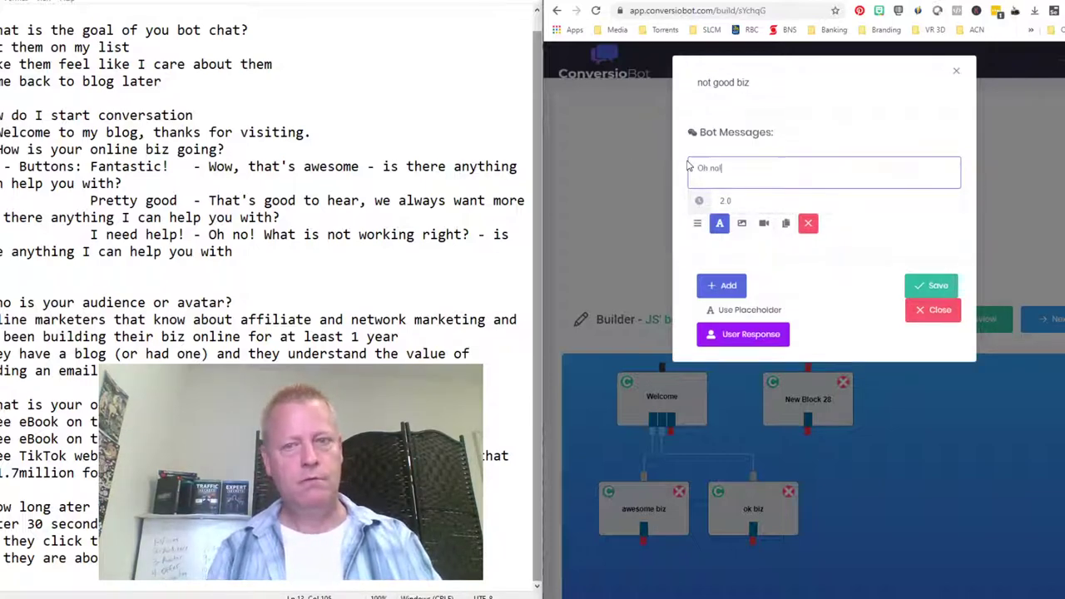
{"action": "type", "text": " What is not working?"}
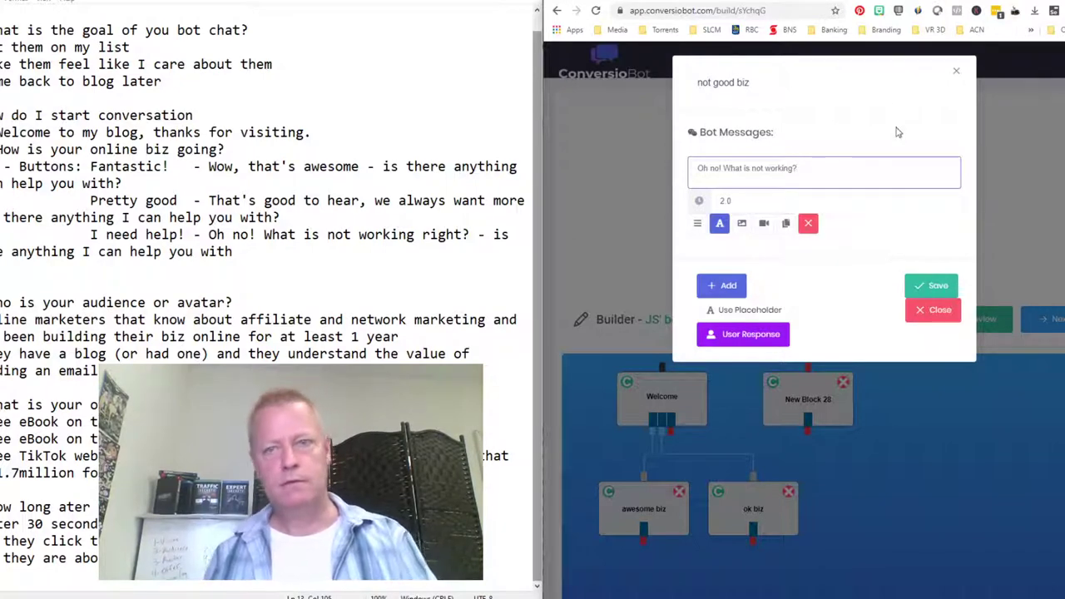
{"action": "type", "text": "ight"}
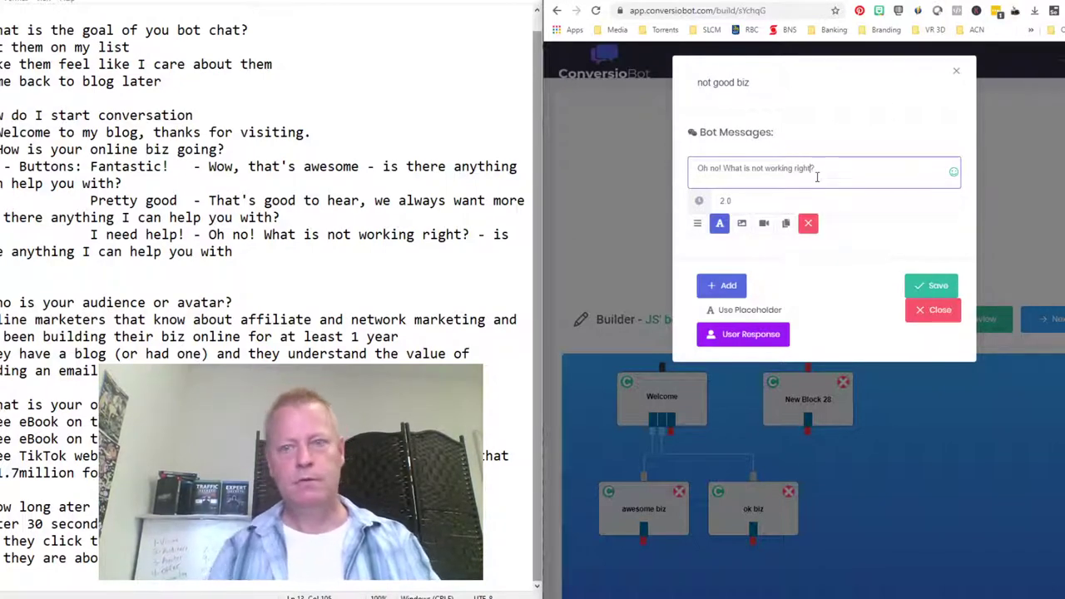
{"action": "left_click", "coordinate": [934, 287]}
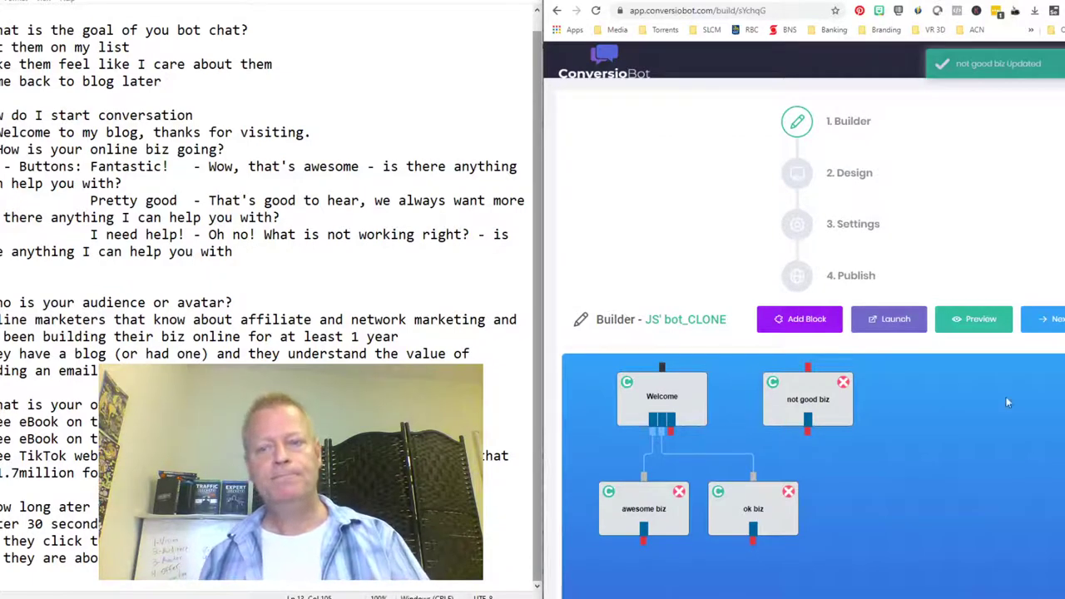
{"action": "left_click_drag", "start_coordinate": [819, 406], "coordinate": [872, 513]}
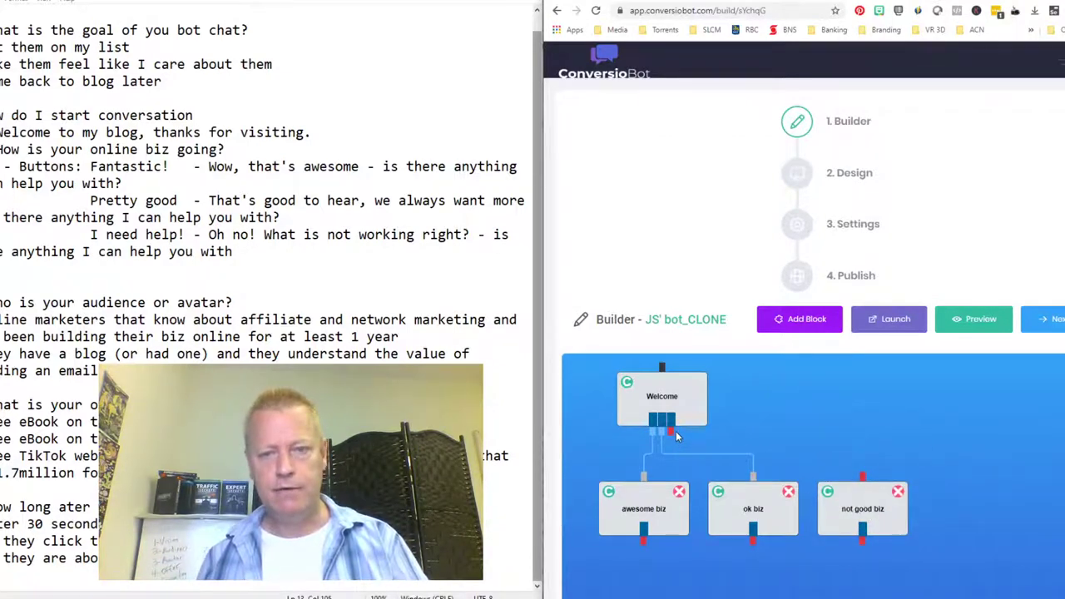
{"action": "left_click_drag", "start_coordinate": [672, 438], "coordinate": [863, 477]}
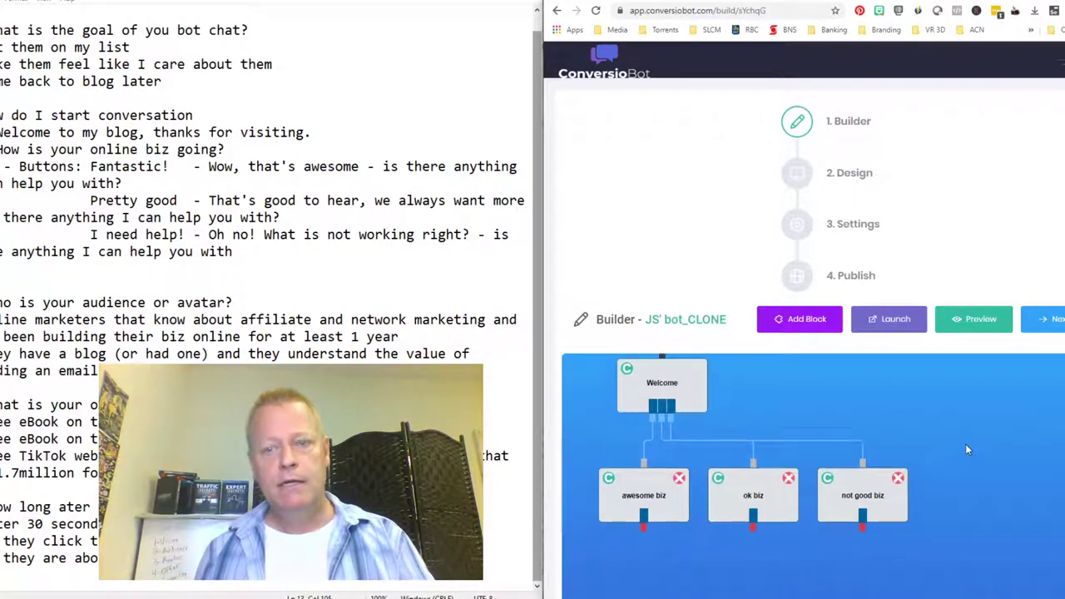
- Add a fourth block, place it beside Welcome and name it "What can I help with"
{"action": "scroll", "coordinate": [965, 444], "scroll_direction": "down", "scroll_amount": 1}
{"action": "left_click", "coordinate": [807, 325]}
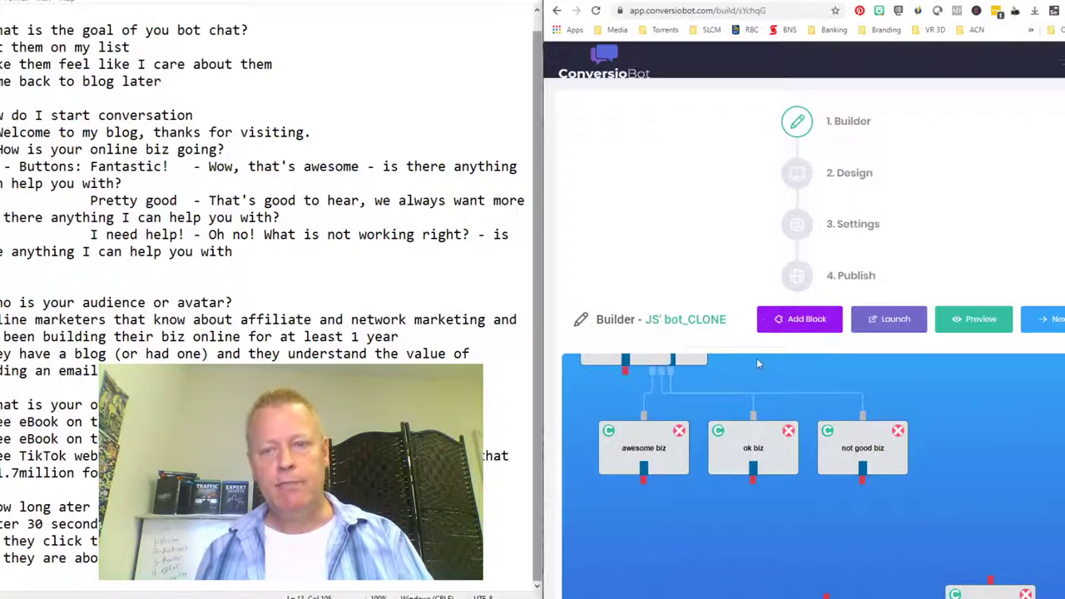
{"action": "scroll", "coordinate": [869, 389], "scroll_direction": "up", "scroll_amount": 1}
{"action": "left_click_drag", "start_coordinate": [608, 416], "coordinate": [821, 402]}
{"action": "left_click", "coordinate": [822, 402]}
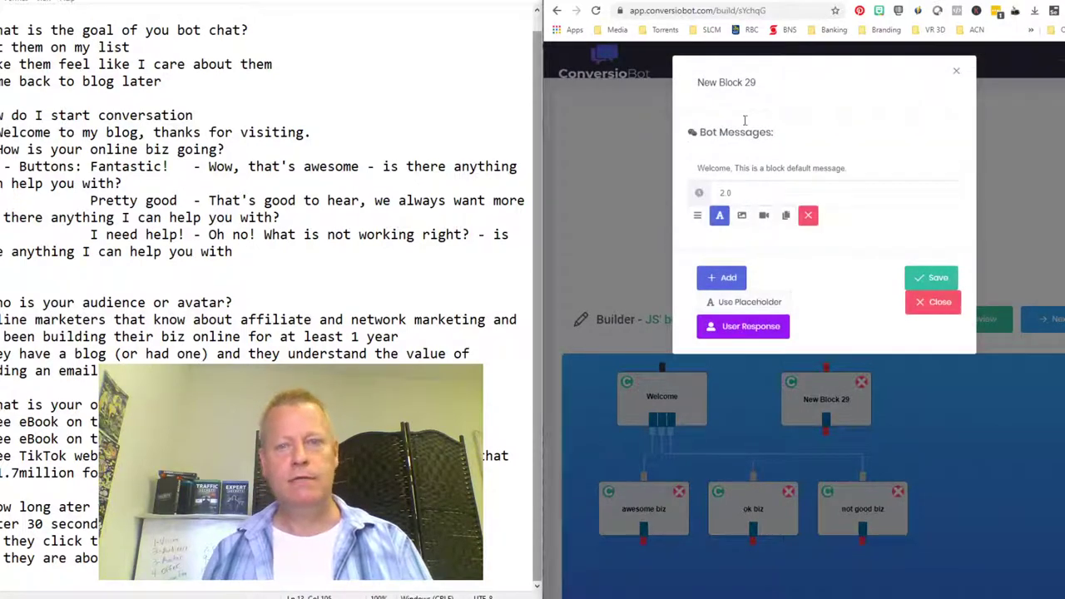
{"action": "left_click", "coordinate": [764, 83]}
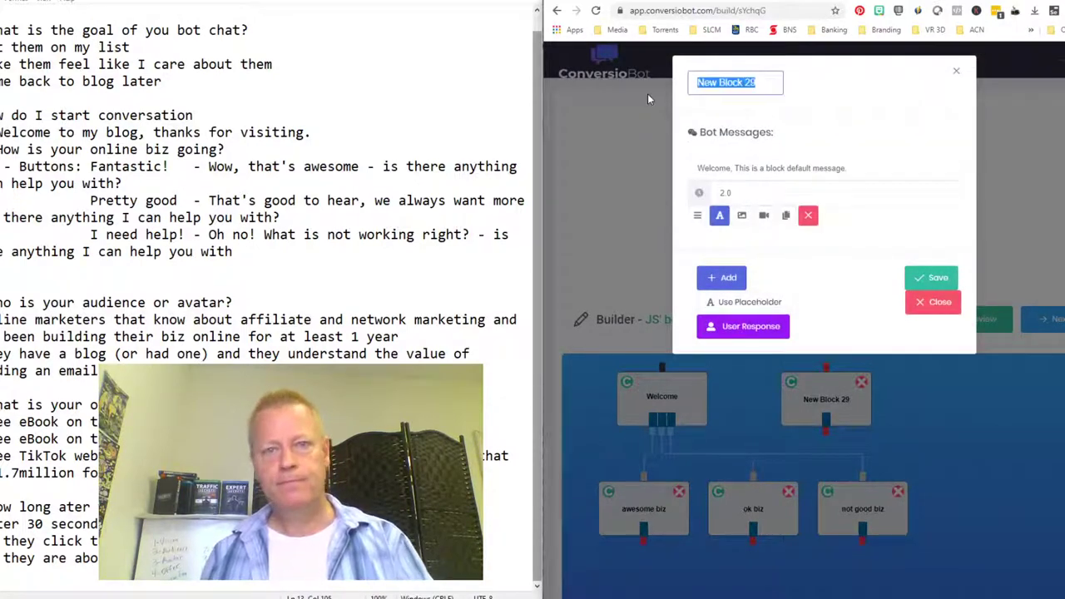
{"action": "type", "text": "C"}
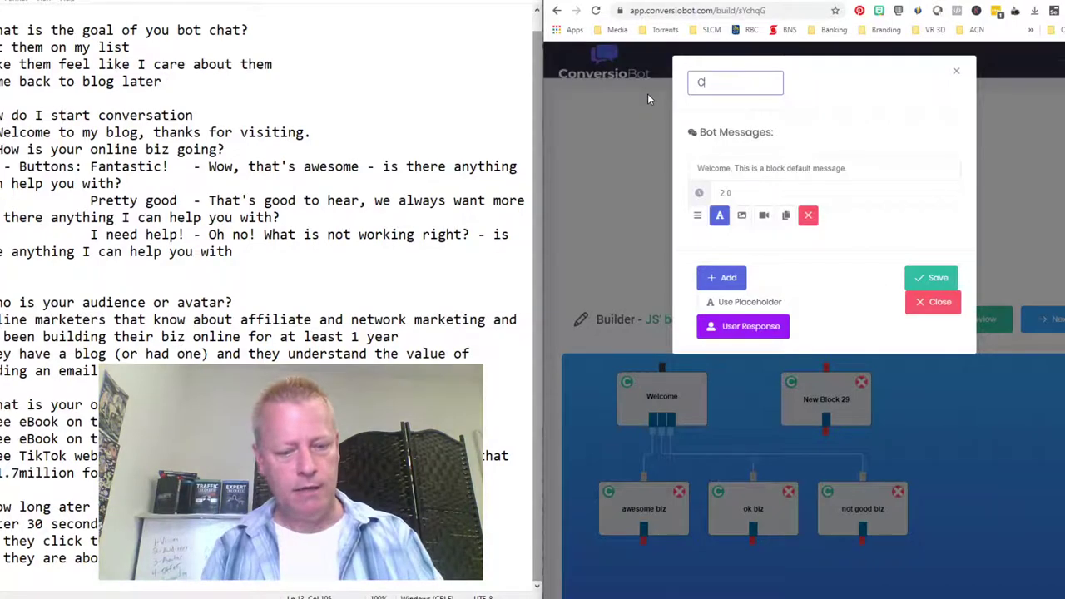
{"action": "key", "text": "BackSpace"}
{"action": "type", "text": "t ca"}
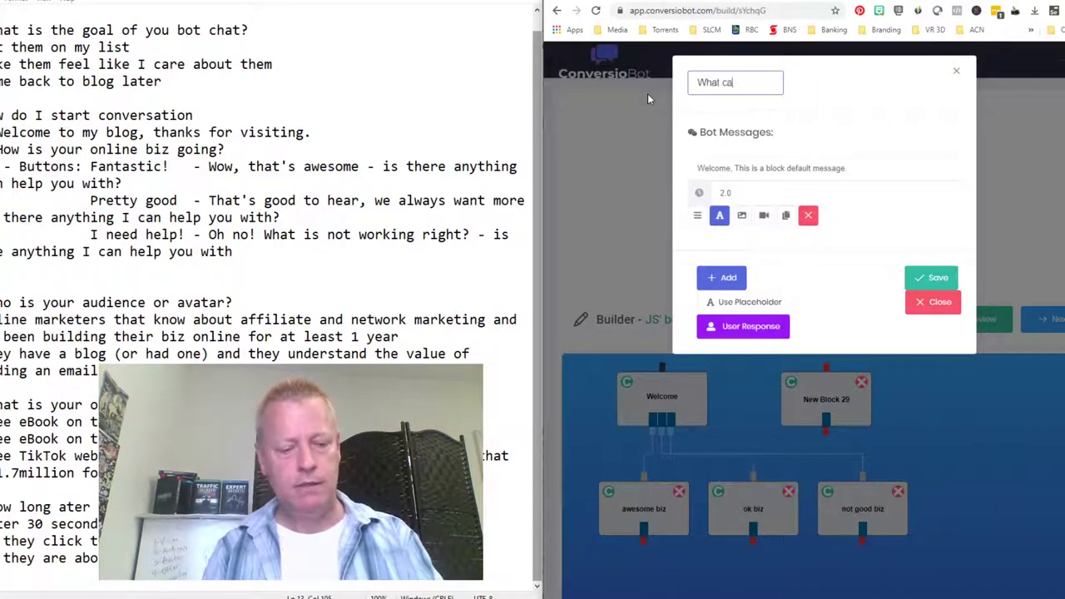
{"action": "type", "text": "n I help with"}
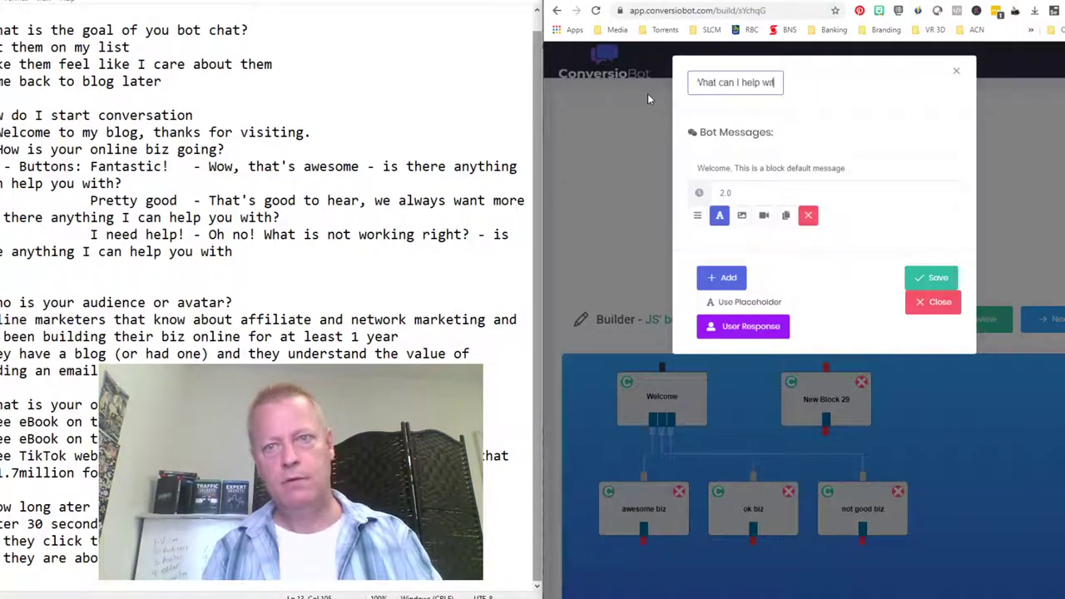
- Replace the new block's default message with "Is there anything I can help you with?"
{"action": "left_click", "coordinate": [821, 169]}
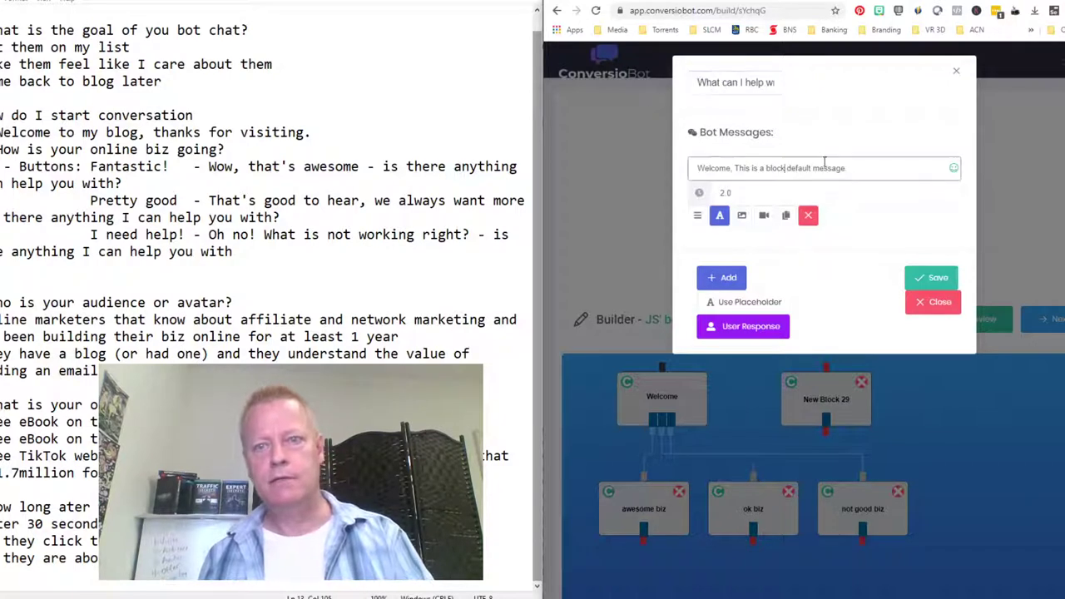
{"action": "left_click_drag", "start_coordinate": [849, 168], "coordinate": [662, 168]}
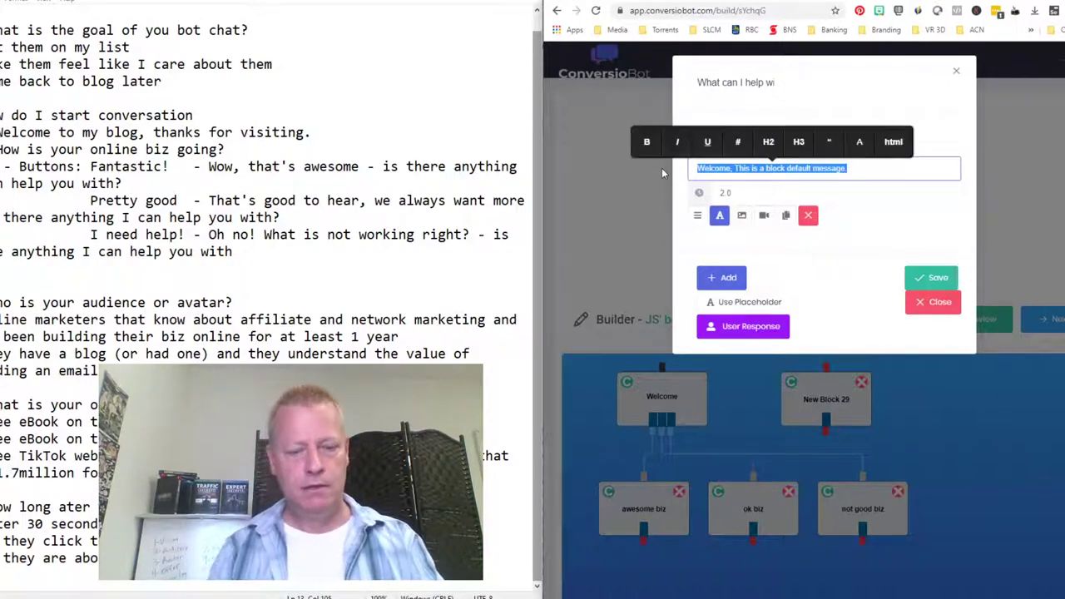
{"action": "type", "text": "Is there any"}
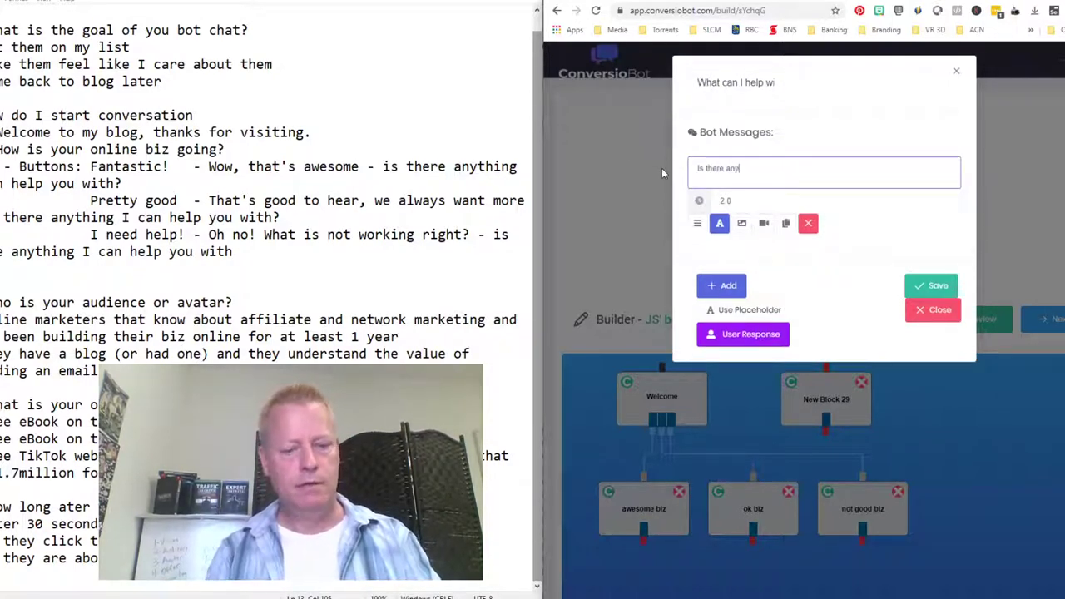
{"action": "type", "text": "thing I can help you with?"}
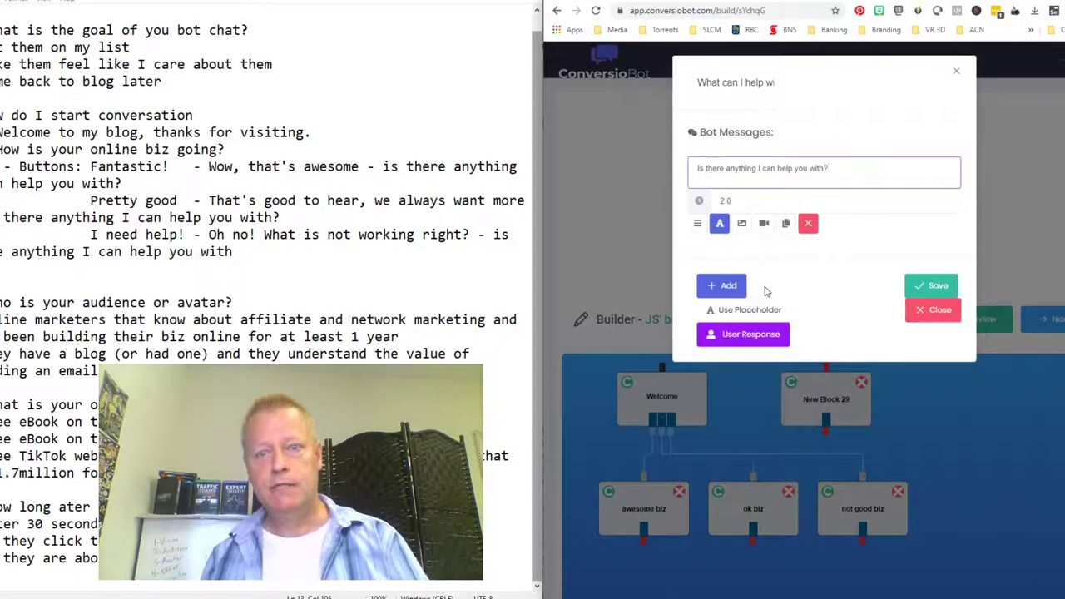
{"action": "left_click", "coordinate": [724, 286]}
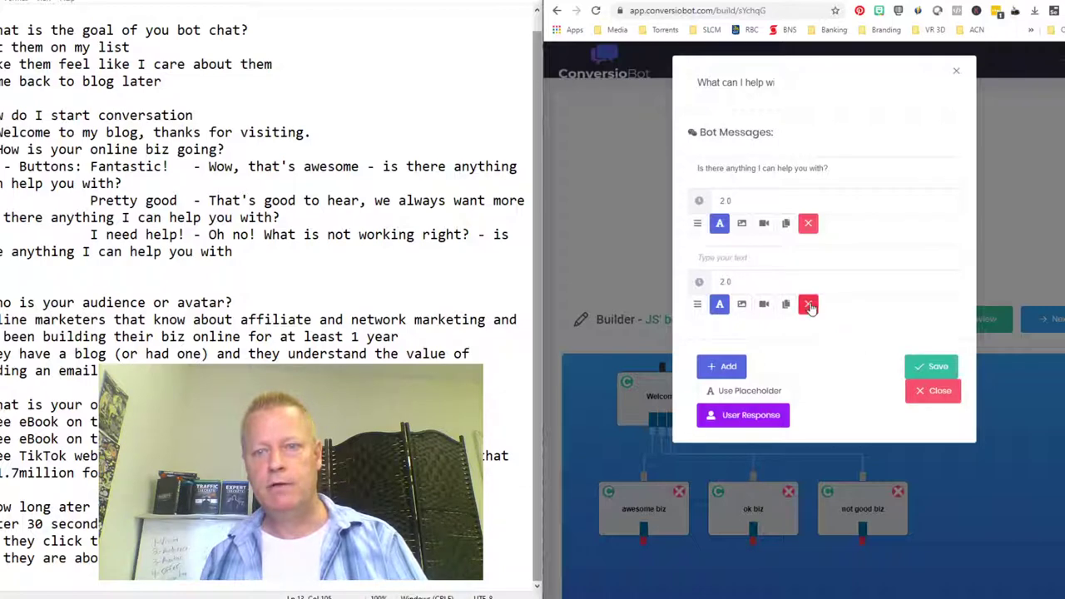
{"action": "left_click", "coordinate": [808, 305]}
{"action": "left_click", "coordinate": [896, 78]}
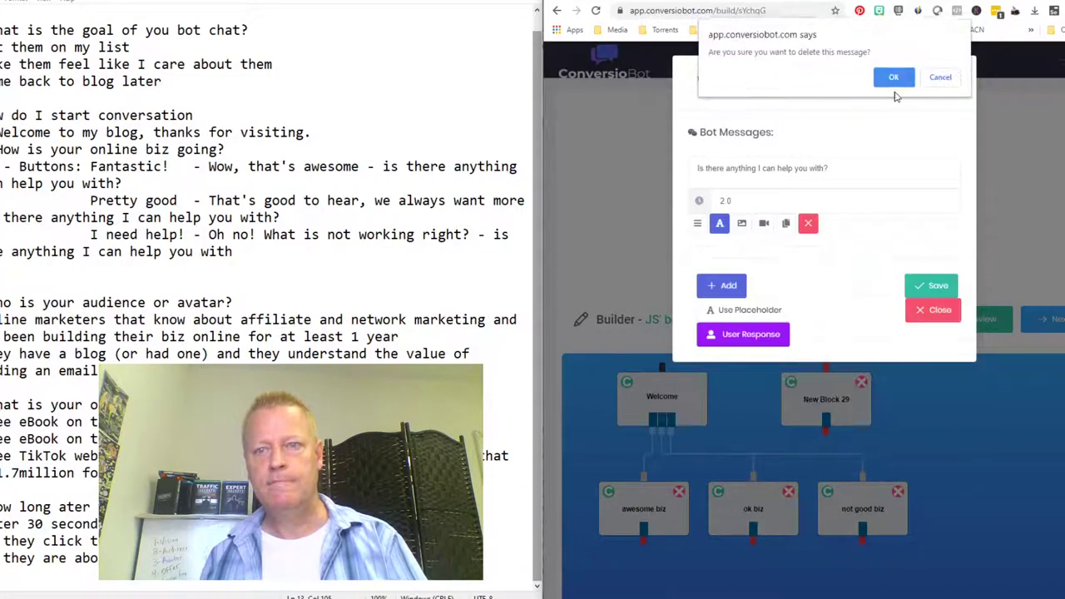
- Set the block's user response to Buttons and label the first option "Marketing"
{"action": "left_click", "coordinate": [752, 336]}
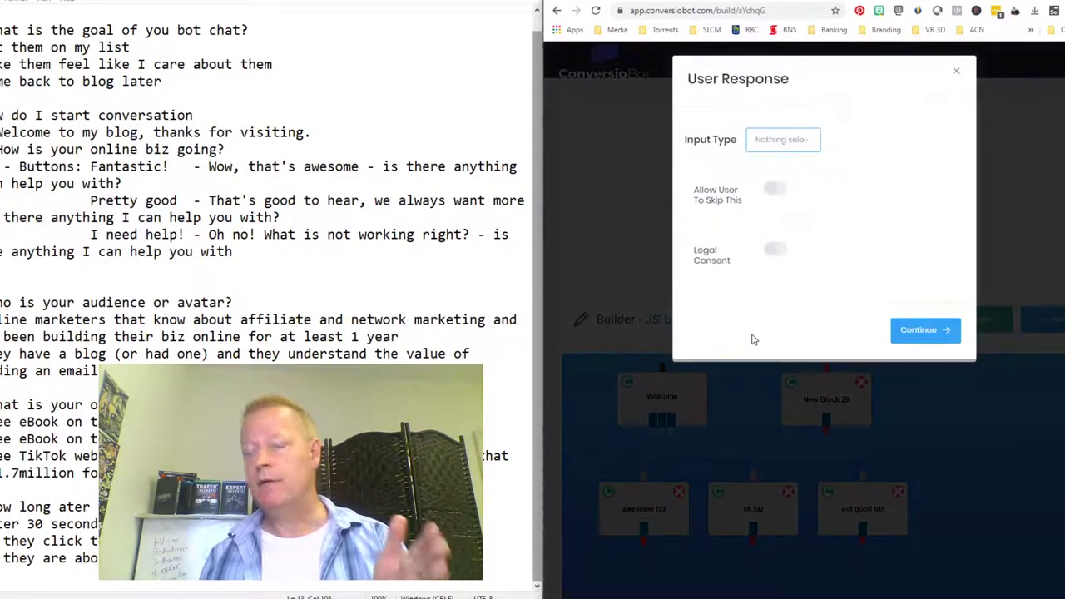
{"action": "left_click", "coordinate": [788, 140]}
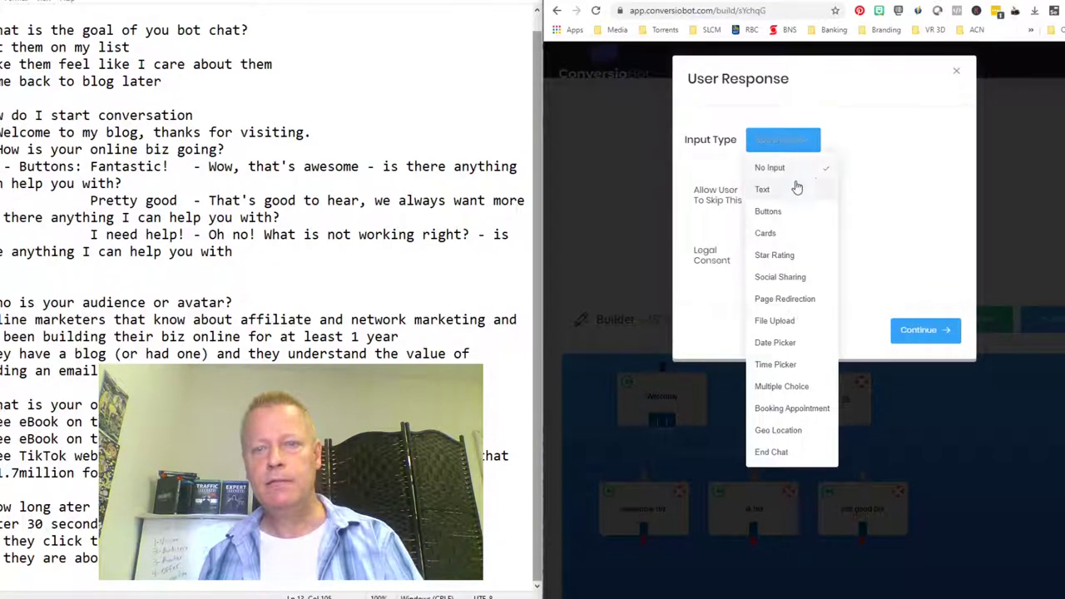
{"action": "left_click", "coordinate": [782, 213]}
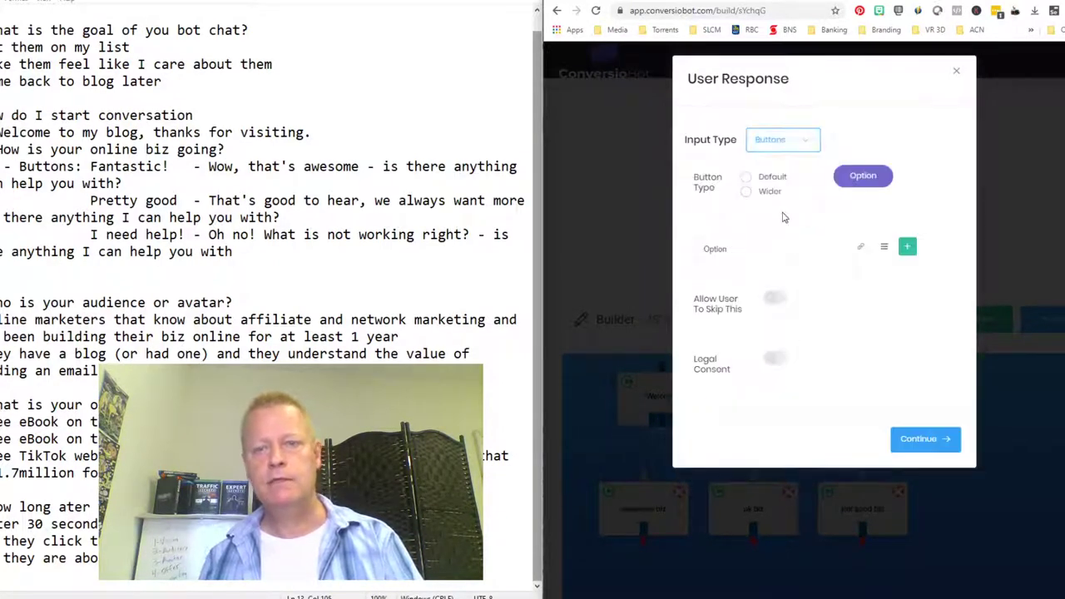
{"action": "left_click", "coordinate": [741, 247]}
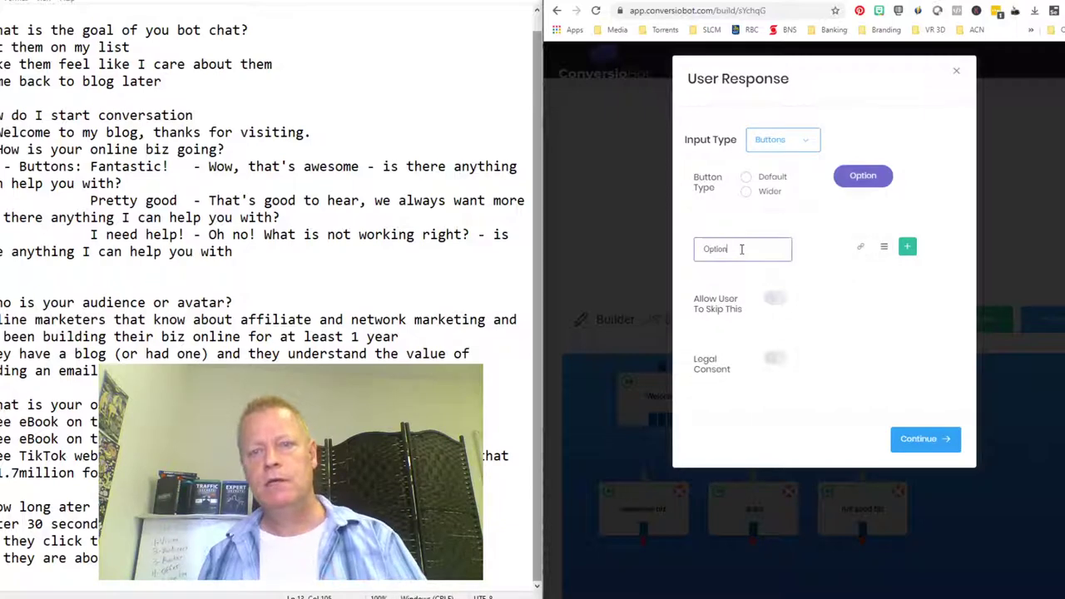
{"action": "double_click", "coordinate": [706, 248]}
{"action": "type", "text": "Marketing"}
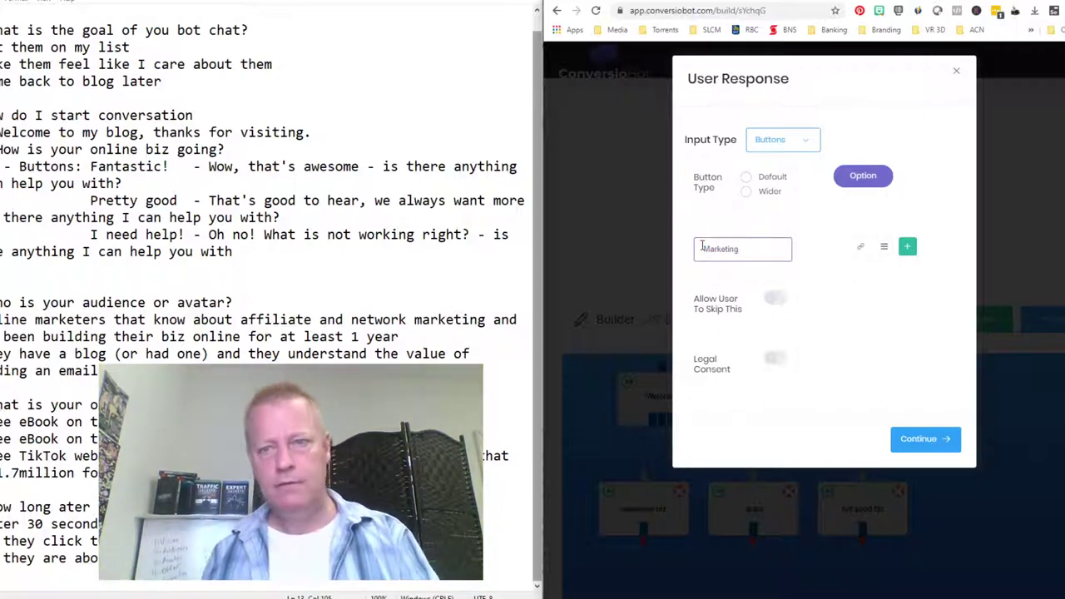
- Add two more button options labelled "List building" and "Social media strategies"
{"action": "left_click", "coordinate": [908, 248]}
{"action": "left_click", "coordinate": [729, 285]}
{"action": "double_click", "coordinate": [718, 286]}
{"action": "type", "text": "List building"}
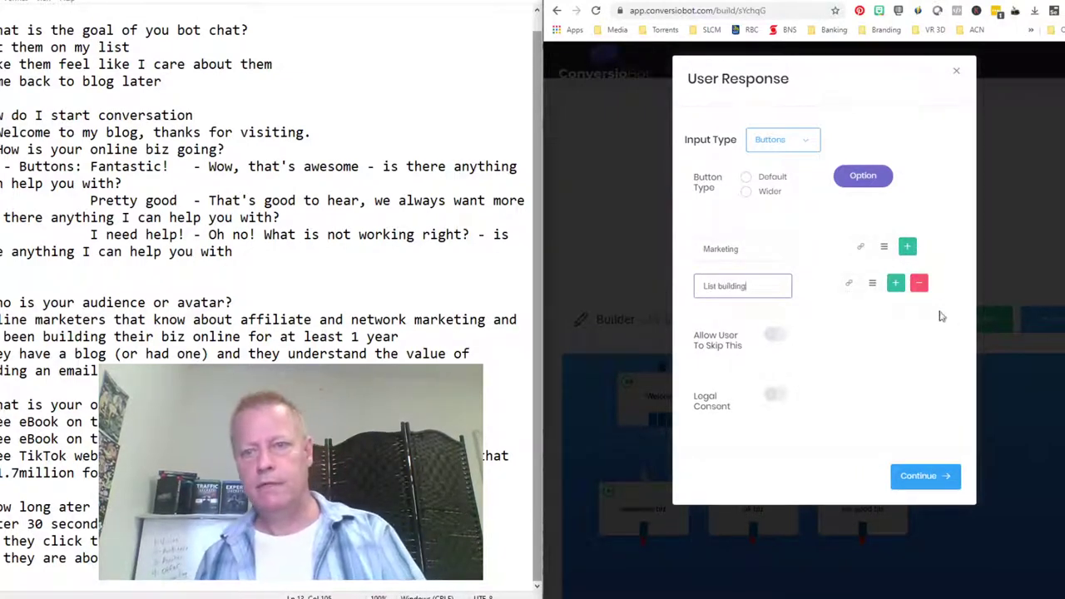
{"action": "left_click", "coordinate": [895, 283]}
{"action": "double_click", "coordinate": [708, 323]}
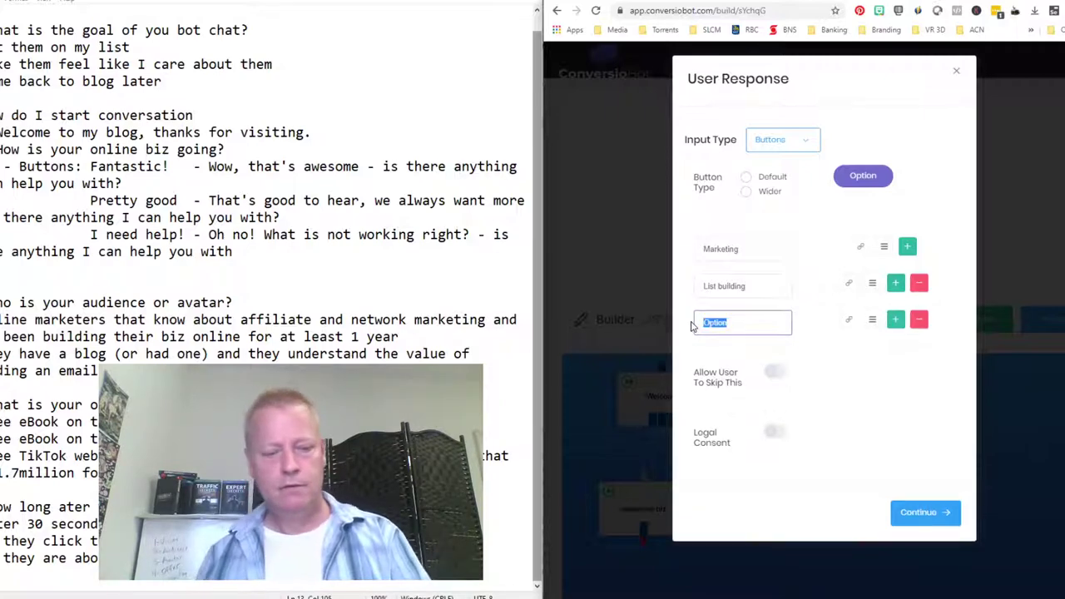
{"action": "type", "text": "Social media strategies"}
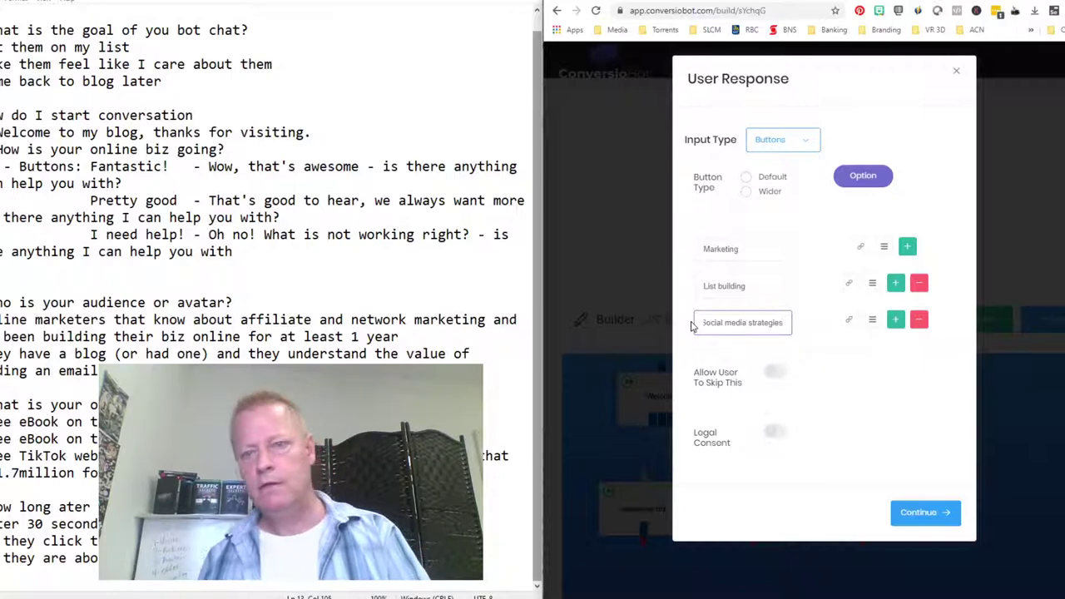
- Add a fourth button option labelled "Something else" and save the "What can I help with" block
{"action": "left_click", "coordinate": [895, 320]}
{"action": "left_click", "coordinate": [743, 360]}
{"action": "left_click_drag", "start_coordinate": [688, 364], "coordinate": [820, 400]}
{"action": "key", "text": "BackSpace"}
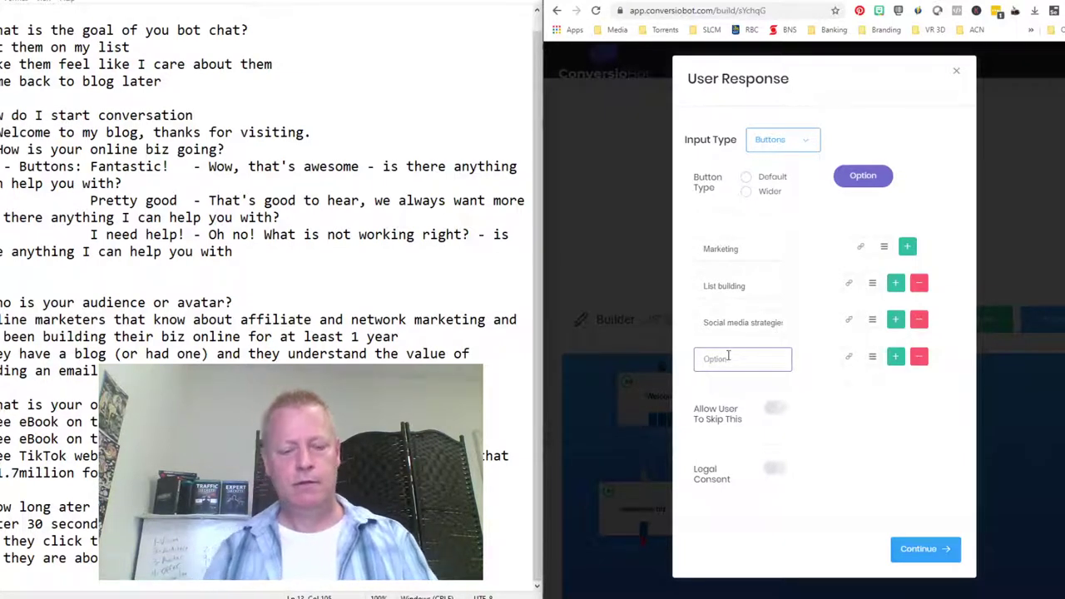
{"action": "type", "text": "Something else"}
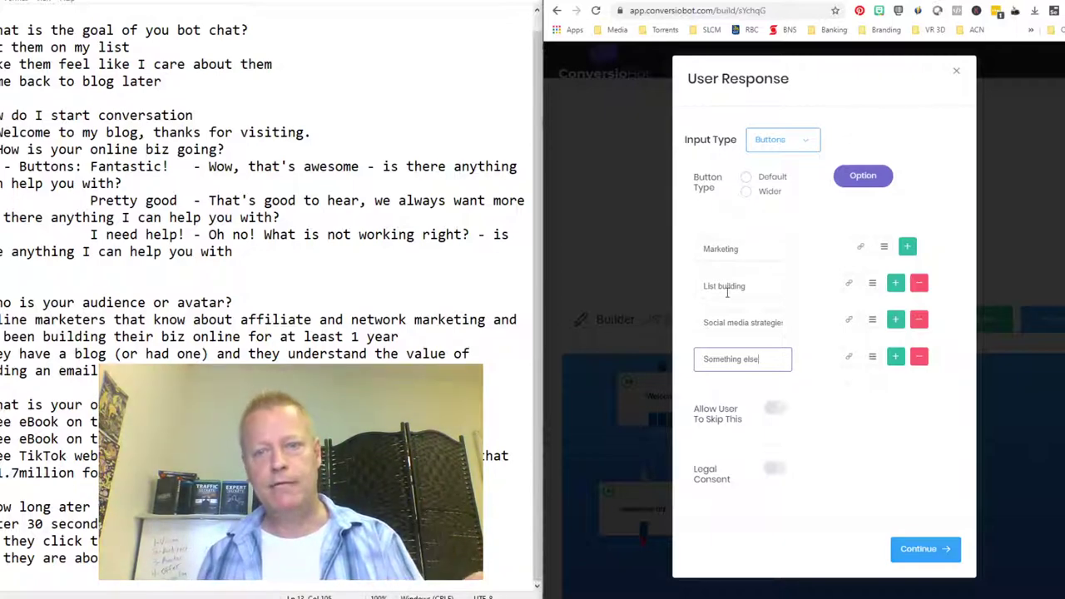
{"action": "left_click", "coordinate": [918, 549]}
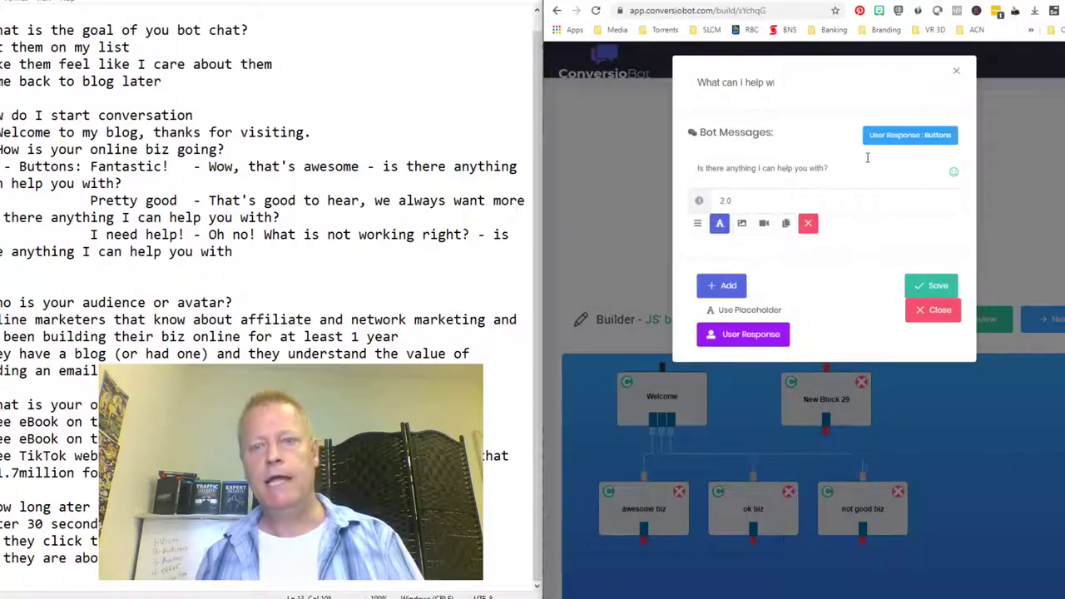
{"action": "left_click", "coordinate": [934, 287]}
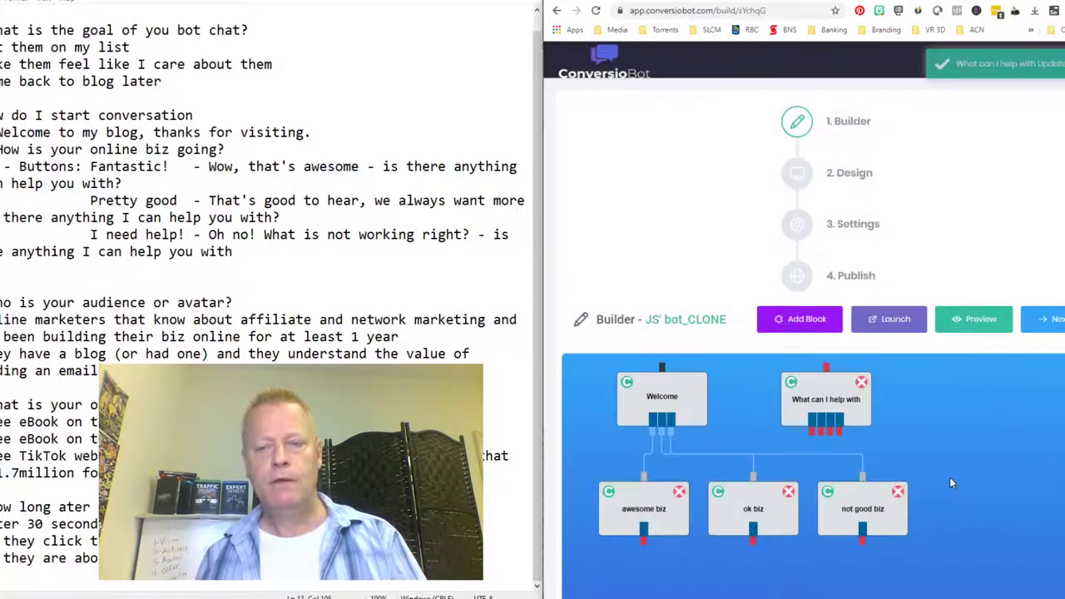
- Move the "What can I help with" block directly below "ok biz", clear of the three reply blocks
{"action": "scroll", "coordinate": [949, 477], "scroll_direction": "down", "scroll_amount": 1}
{"action": "scroll", "coordinate": [886, 439], "scroll_direction": "up", "scroll_amount": 1}
{"action": "left_click_drag", "start_coordinate": [861, 406], "coordinate": [806, 549]}
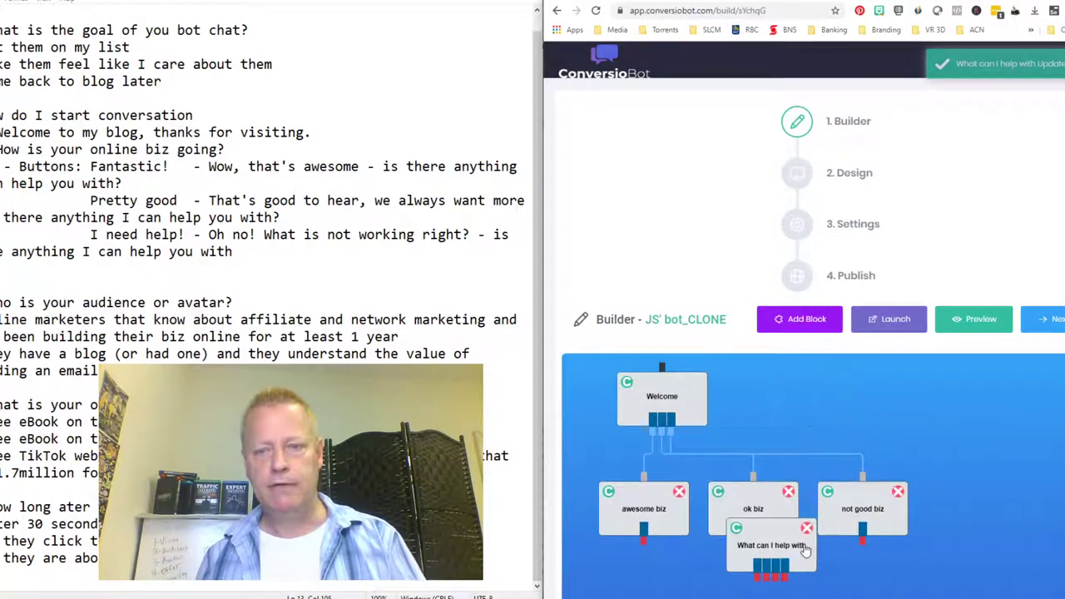
{"action": "scroll", "coordinate": [978, 537], "scroll_direction": "down", "scroll_amount": 1}
{"action": "left_click_drag", "start_coordinate": [798, 485], "coordinate": [780, 541]}
- Connect the outputs of "awesome biz", "ok biz" and "not good biz" to the "What can I help with" block
{"action": "scroll", "coordinate": [909, 524], "scroll_direction": "down", "scroll_amount": 1}
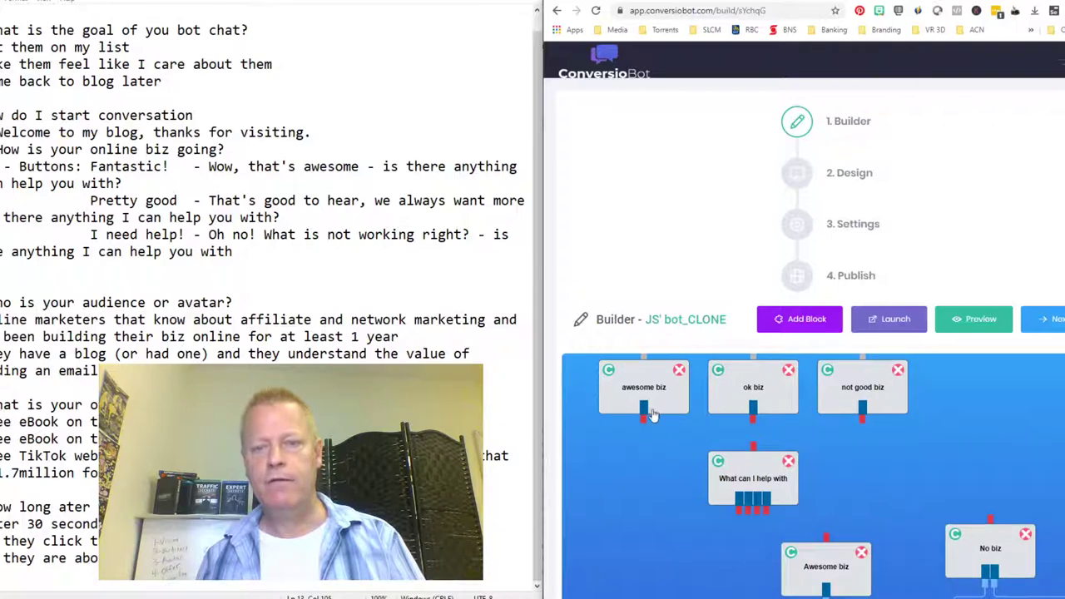
{"action": "mouse_move", "coordinate": [643, 425]}
{"action": "left_mouse_down"}
{"action": "mouse_move", "coordinate": [756, 458]}
{"action": "mouse_move", "coordinate": [754, 445]}
{"action": "mouse_move", "coordinate": [759, 463]}
{"action": "left_mouse_up"}
{"action": "left_click_drag", "start_coordinate": [866, 424], "coordinate": [757, 454]}
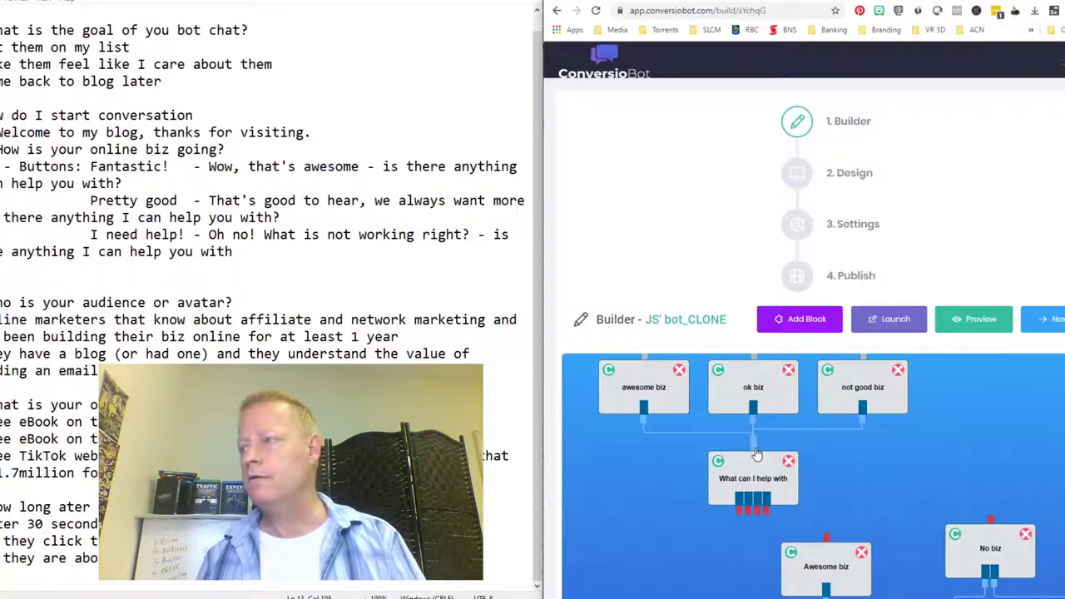
- Delete the old cloned "Awesome biz" and "No biz" blocks below the "What can I help with" block
{"action": "scroll", "coordinate": [813, 478], "scroll_direction": "down", "scroll_amount": 2}
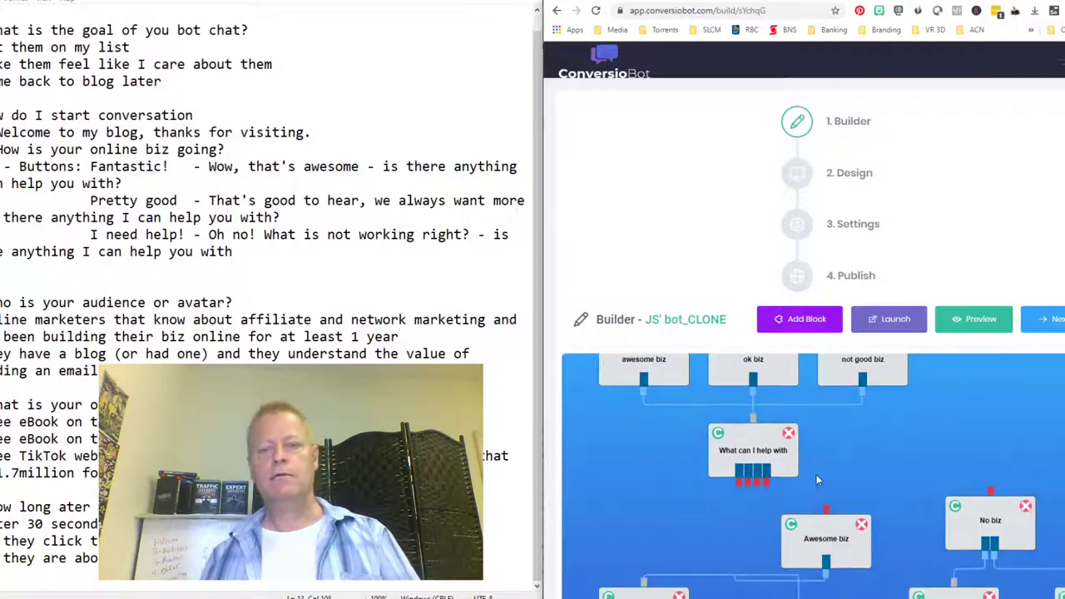
{"action": "left_click", "coordinate": [815, 435]}
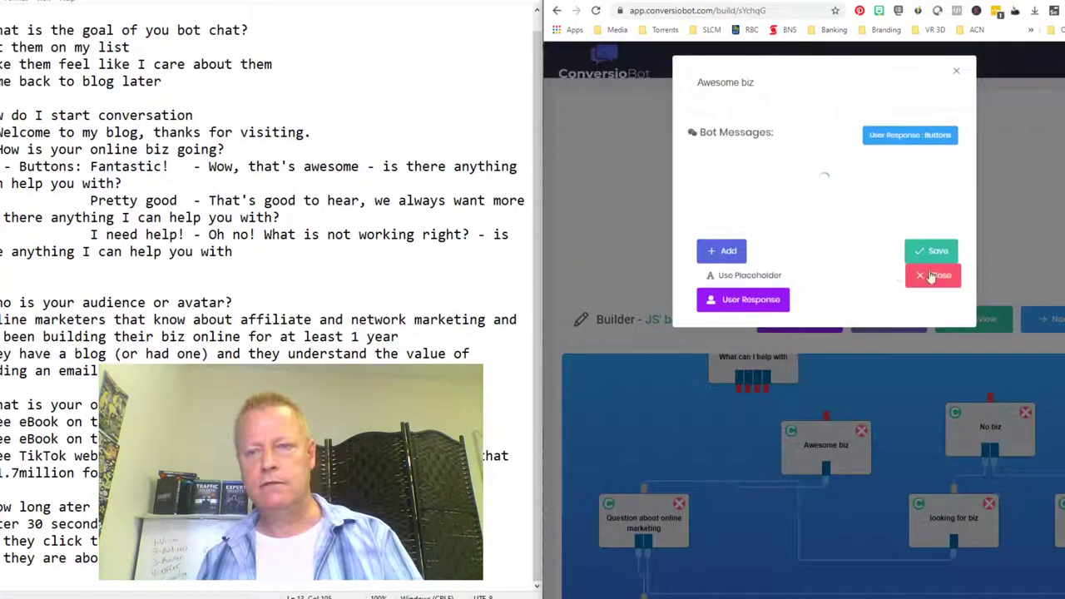
{"action": "left_click", "coordinate": [935, 374]}
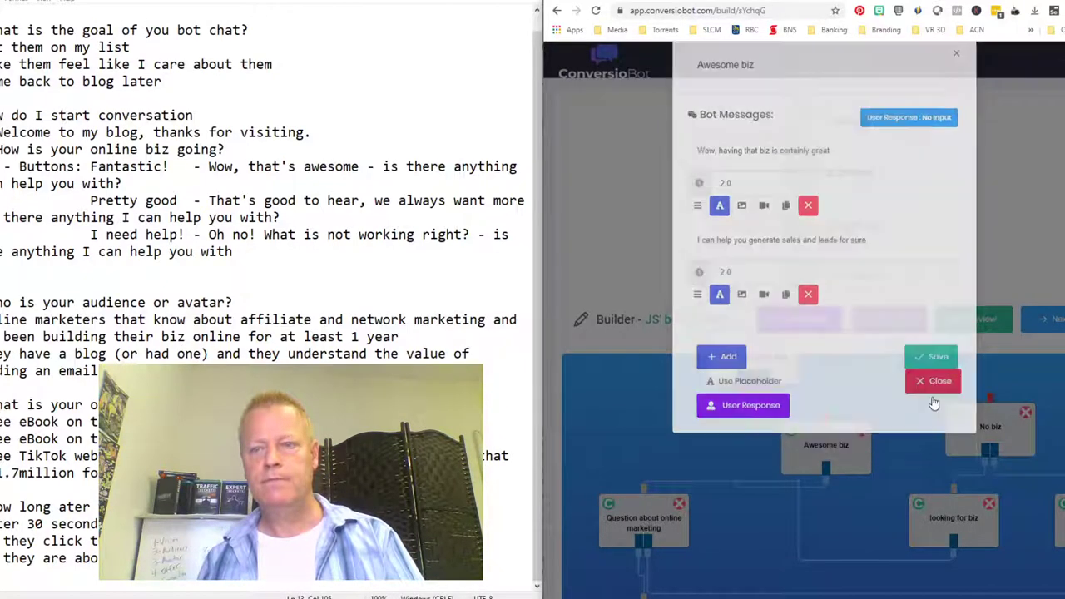
{"action": "left_click", "coordinate": [865, 448]}
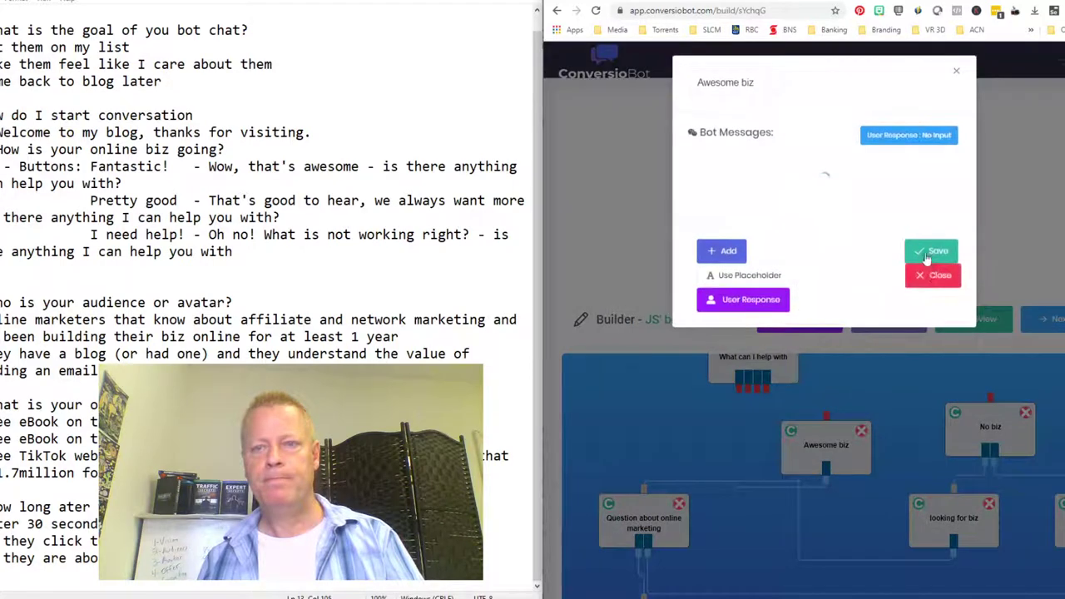
{"action": "left_click", "coordinate": [956, 72]}
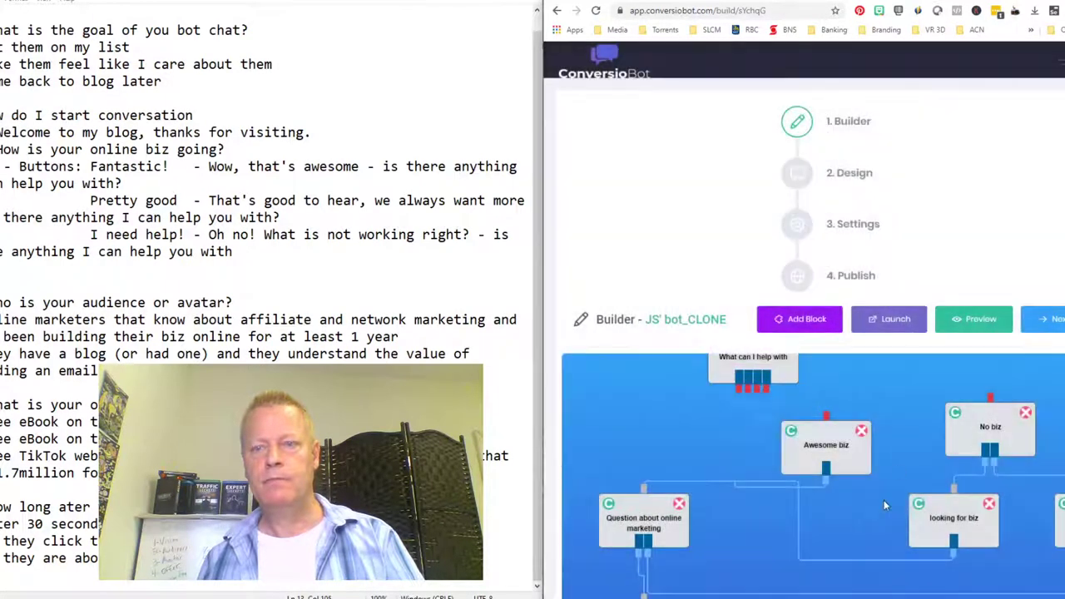
{"action": "left_click", "coordinate": [861, 431]}
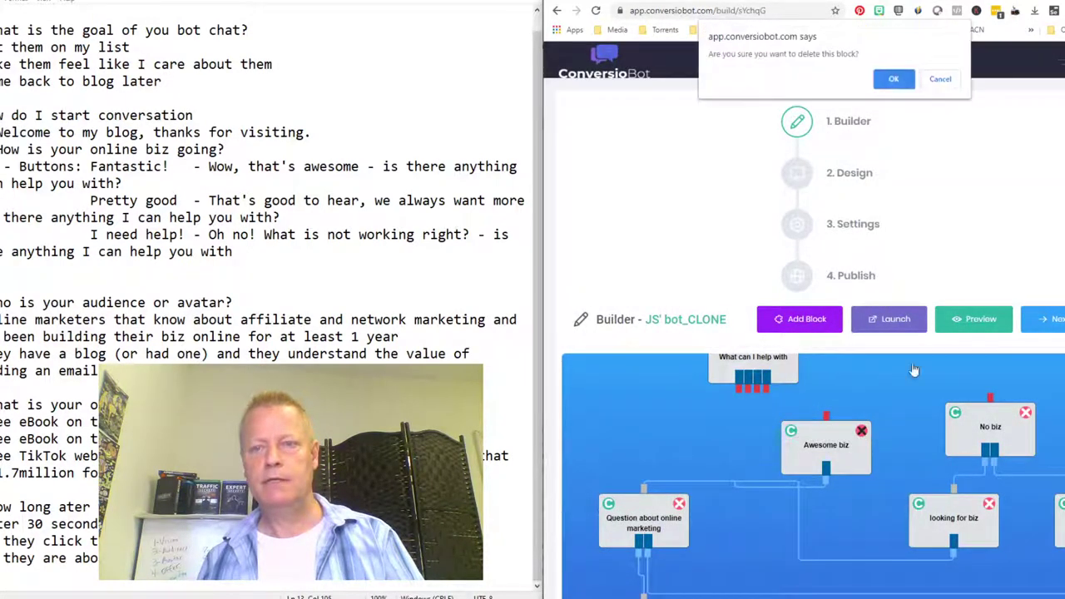
{"action": "left_click", "coordinate": [897, 83]}
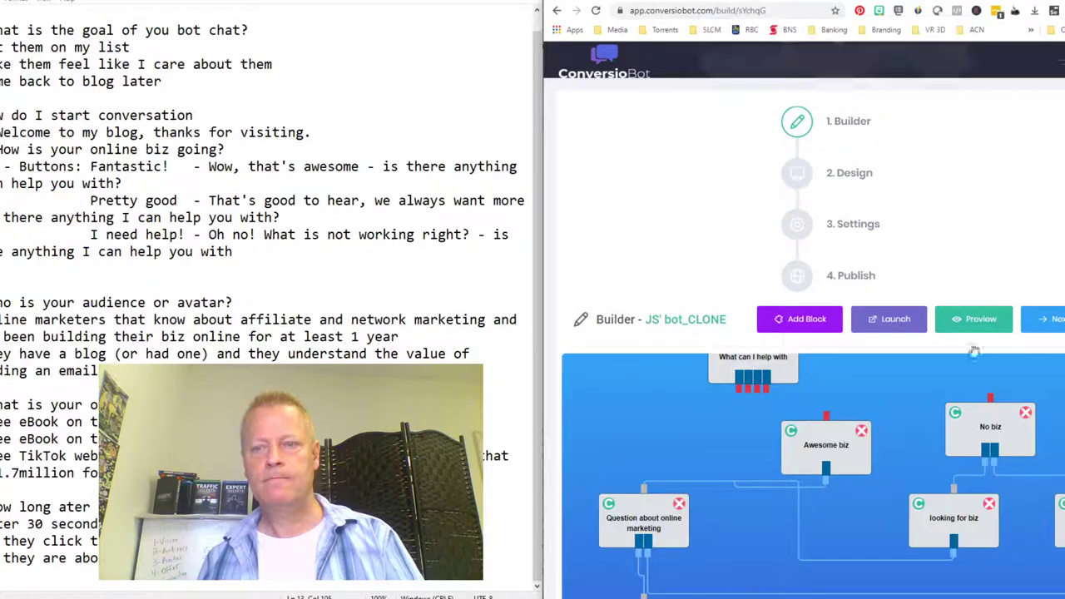
{"action": "left_click", "coordinate": [1026, 413]}
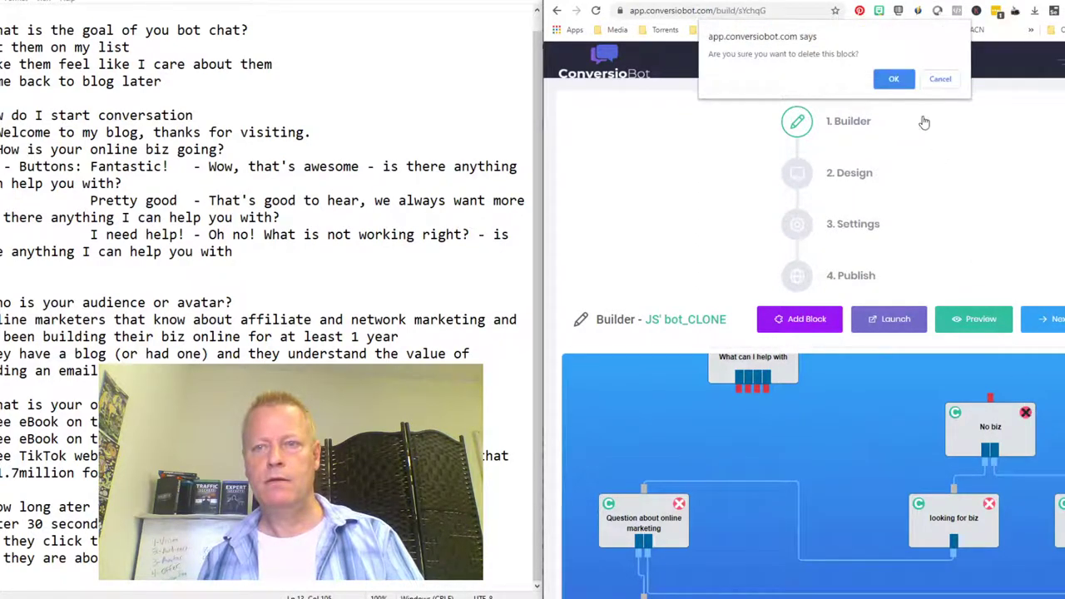
{"action": "left_click", "coordinate": [892, 80]}
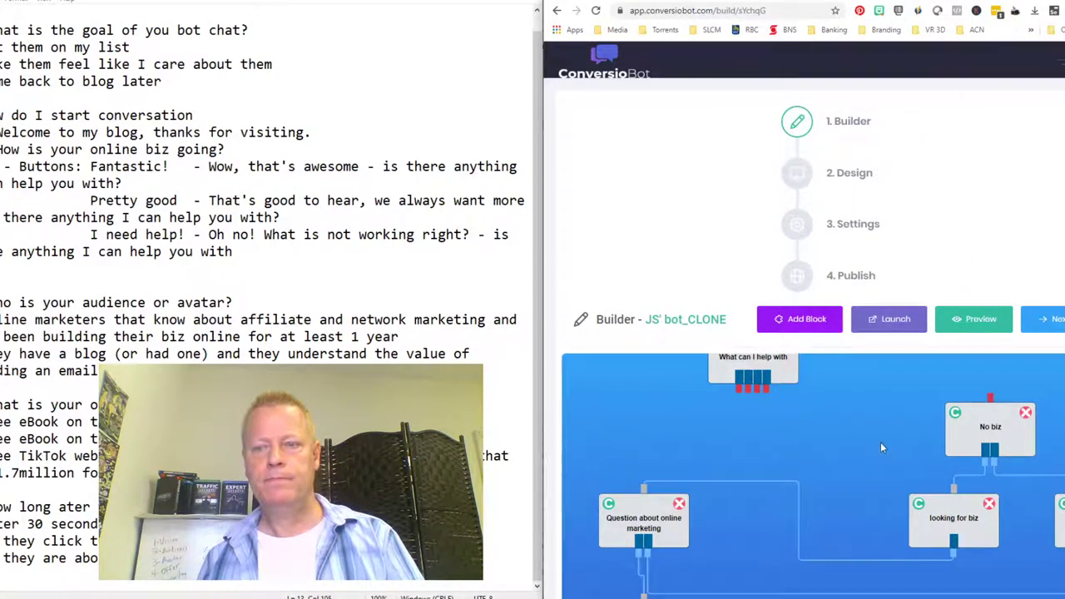
- Delete the old cloned "Question about online marketing" and "looking for biz" blocks
{"action": "left_click", "coordinate": [679, 504]}
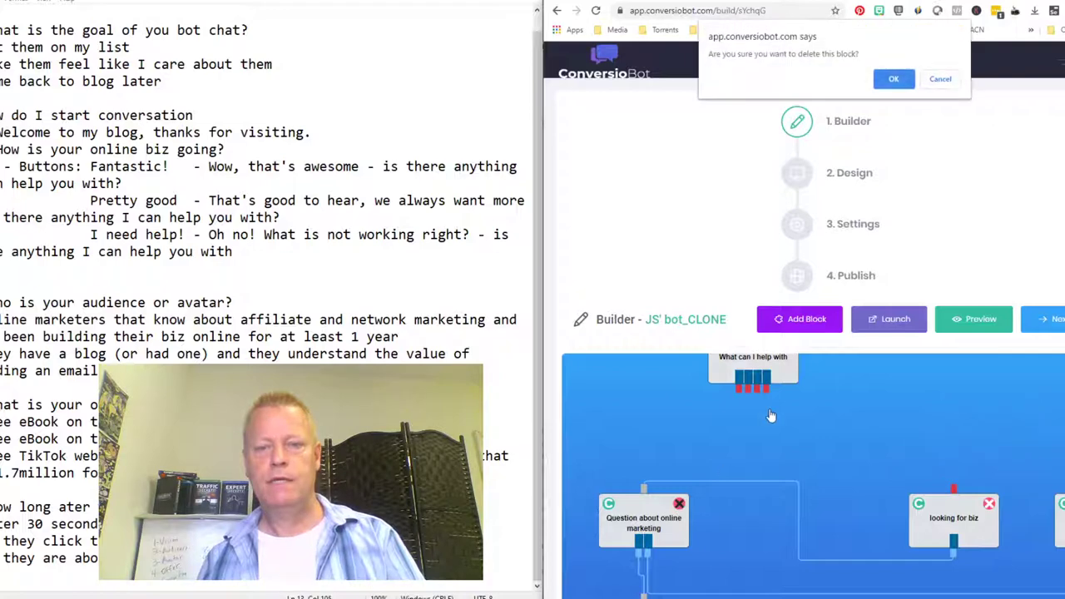
{"action": "left_click", "coordinate": [894, 80]}
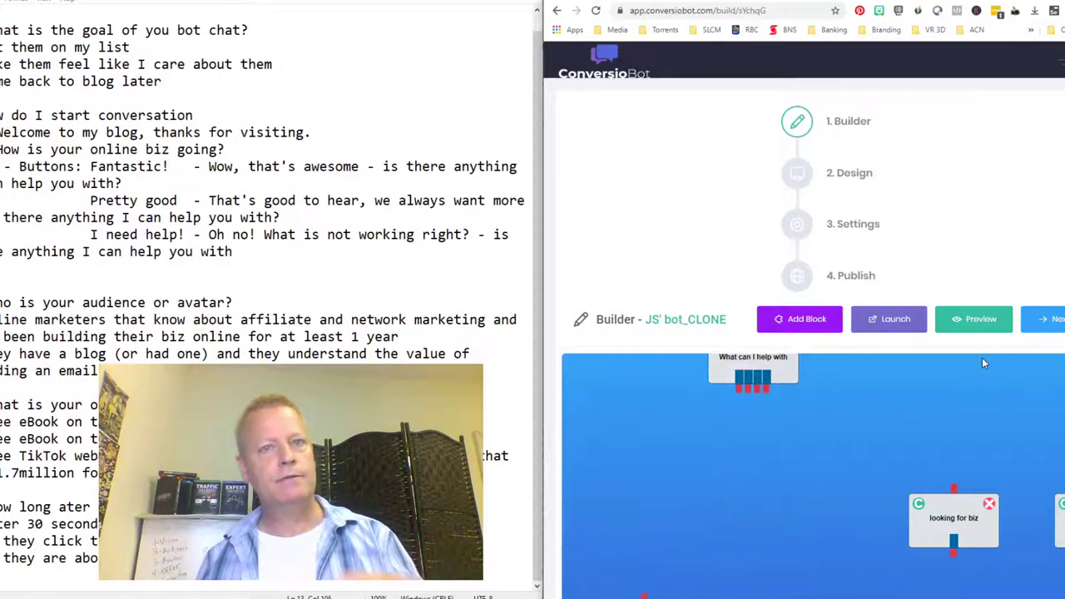
{"action": "left_click", "coordinate": [989, 505]}
{"action": "left_click", "coordinate": [895, 80]}
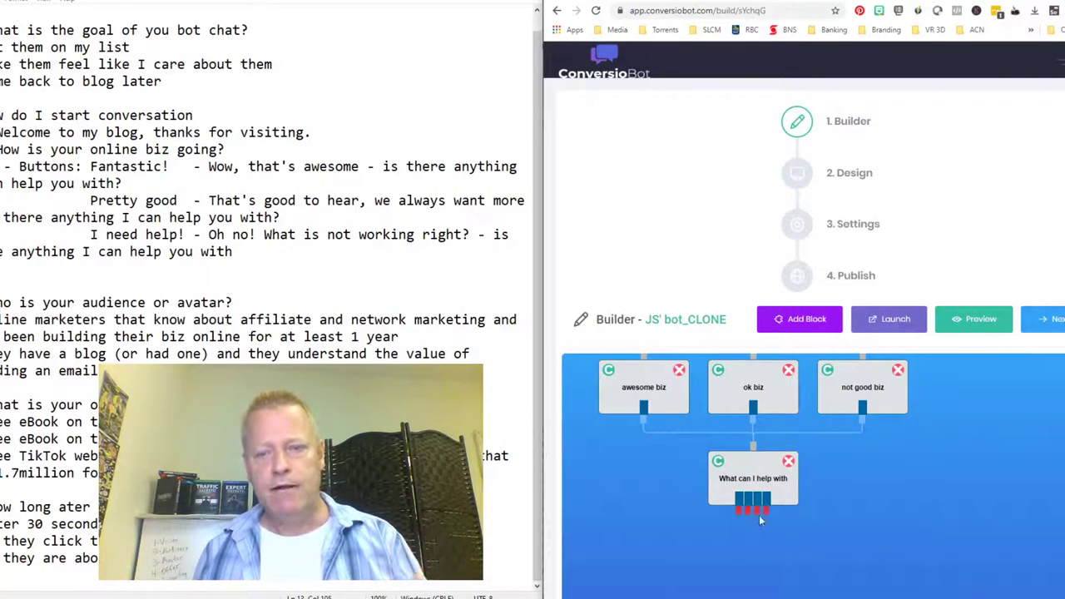
- Open the button options of the "What can I help with" block and enter "Marketing" below the conversation script in the notes
{"action": "left_click", "coordinate": [744, 481]}
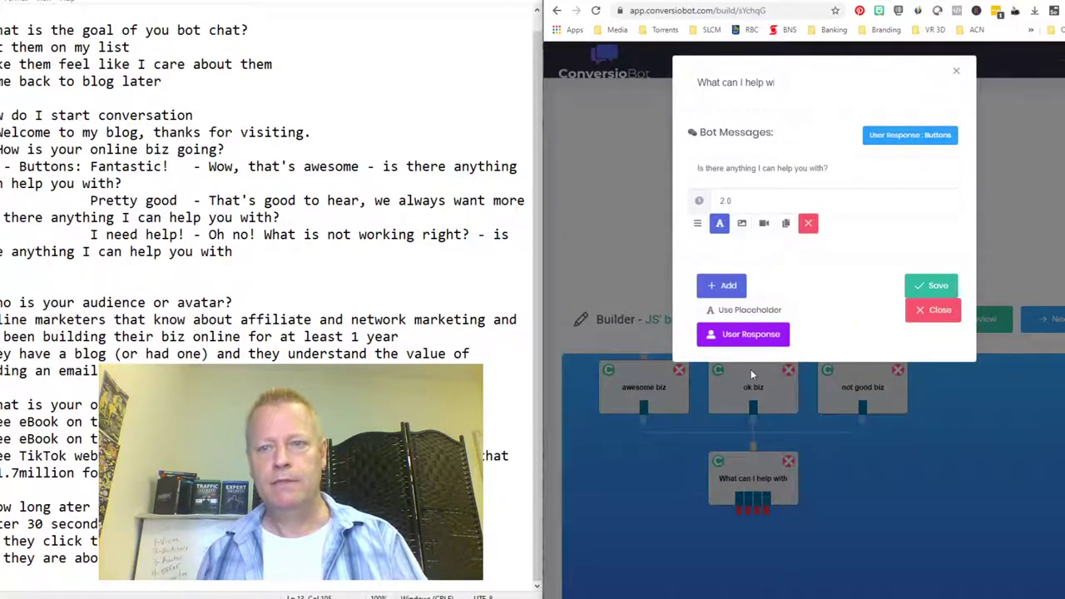
{"action": "left_click", "coordinate": [743, 336]}
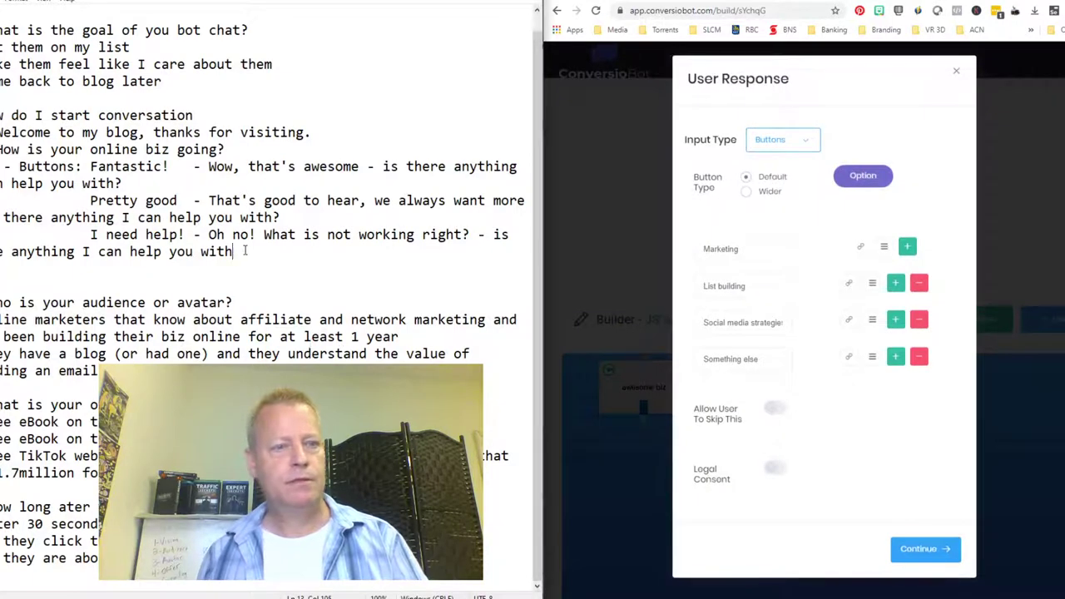
{"action": "key", "text": "Return"}
{"action": "key", "text": "Return"}
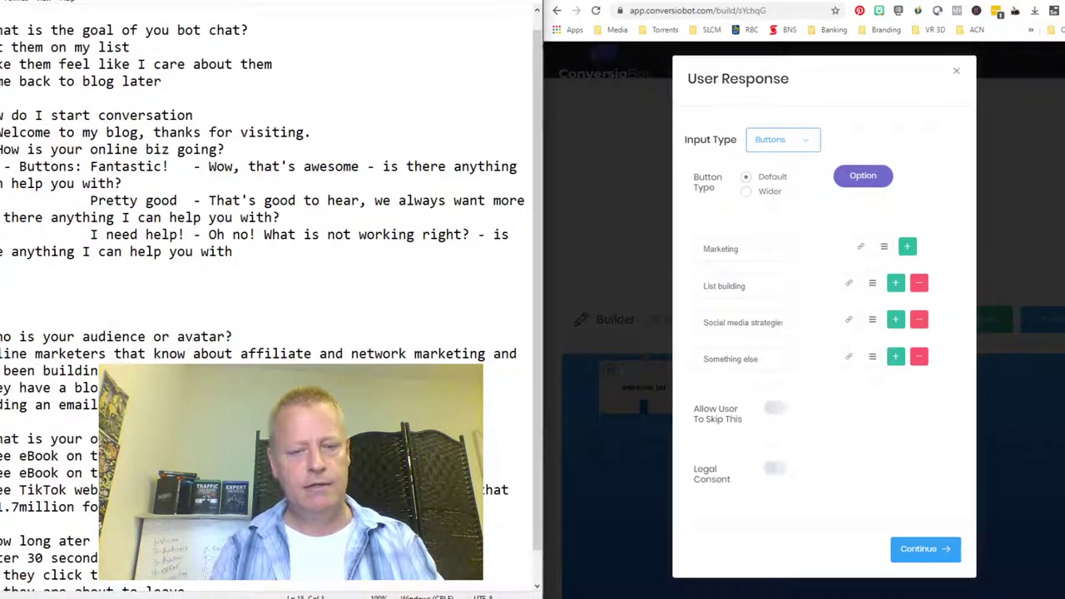
{"action": "type", "text": "Market"}
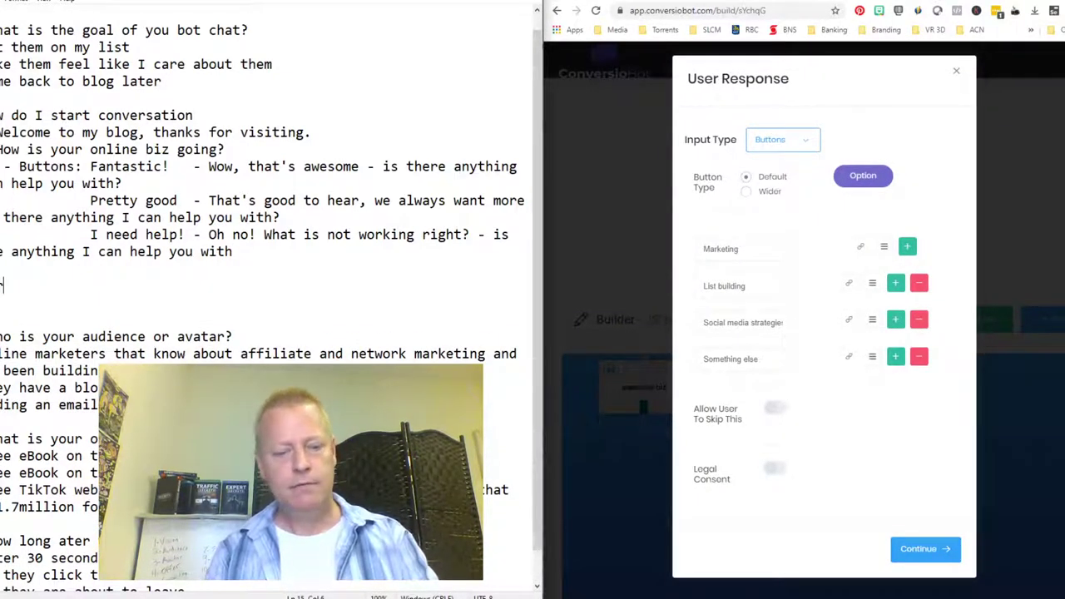
{"action": "type", "text": "ing"}
{"action": "key", "text": "Return"}
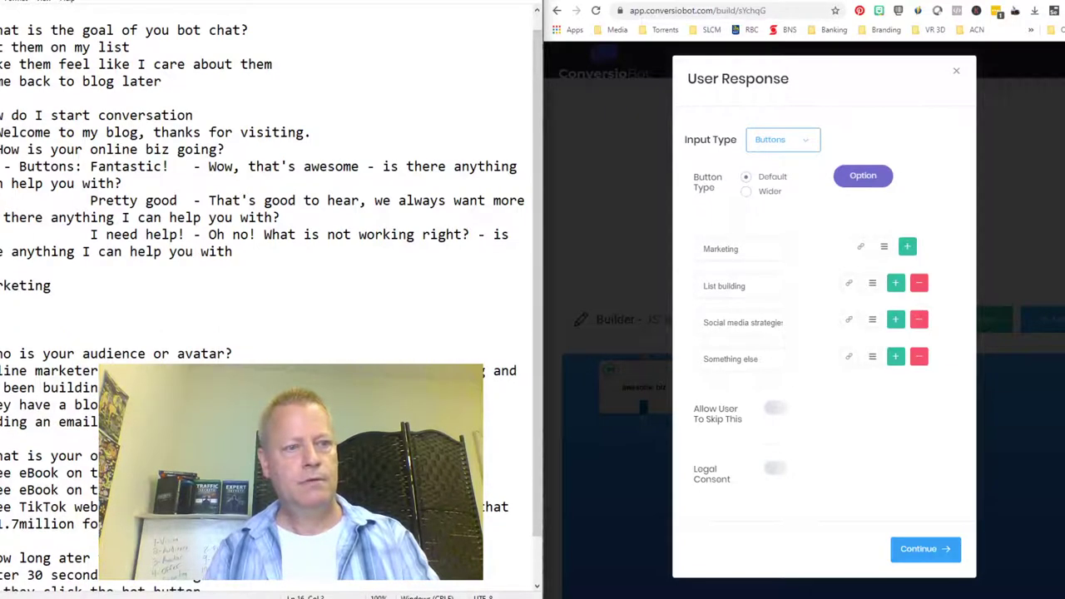
- Add the lines "List building", "Social media strategies" and "Something else" under "Marketing" in the notes
{"action": "type", "text": "List building"}
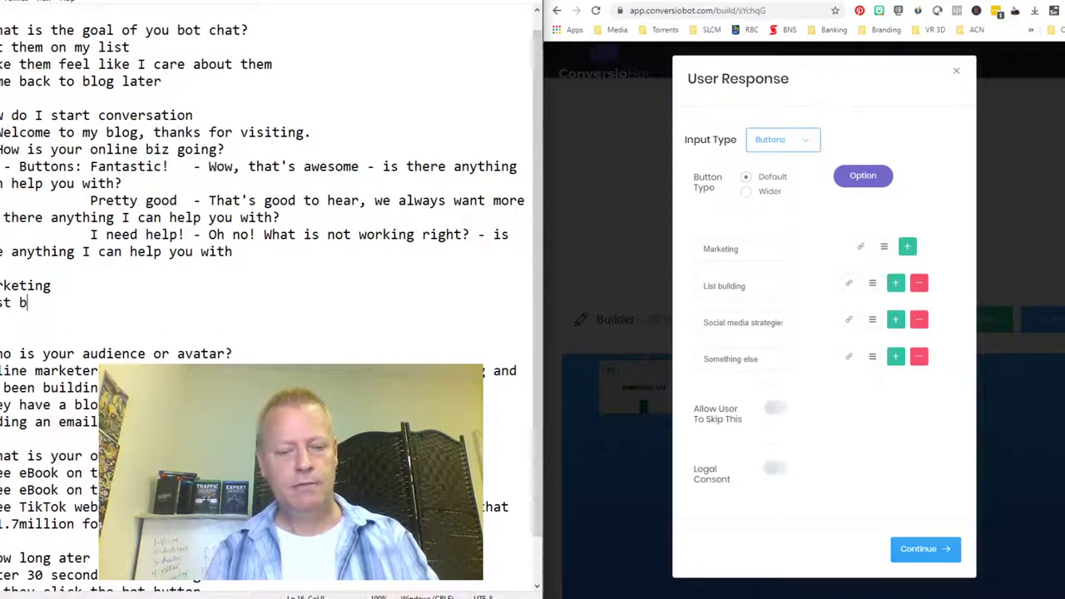
{"action": "key", "text": "Return"}
{"action": "type", "text": "Social media s"}
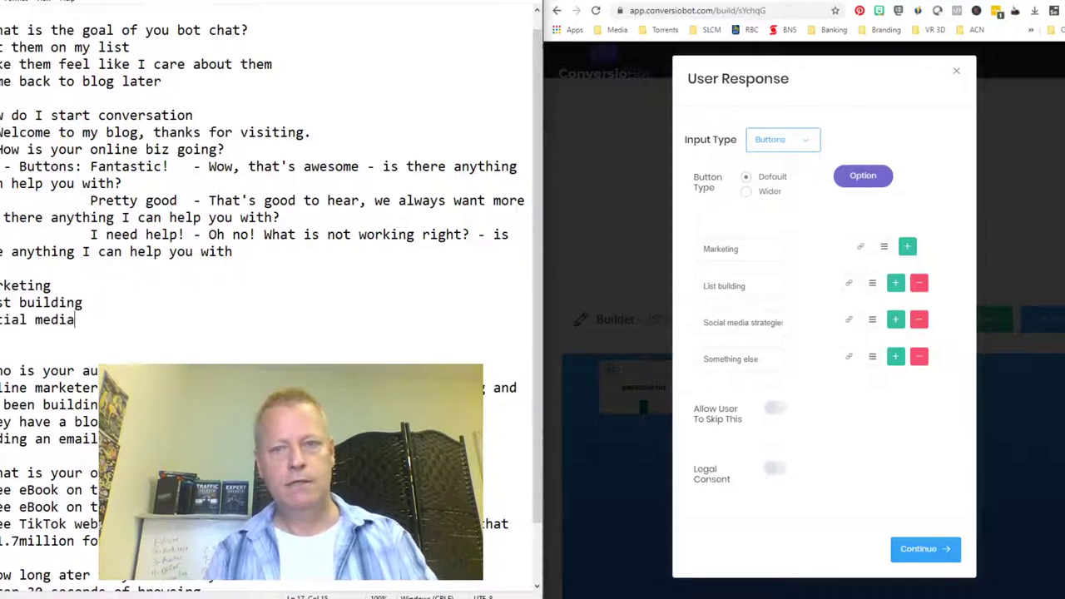
{"action": "type", "text": "tra"}
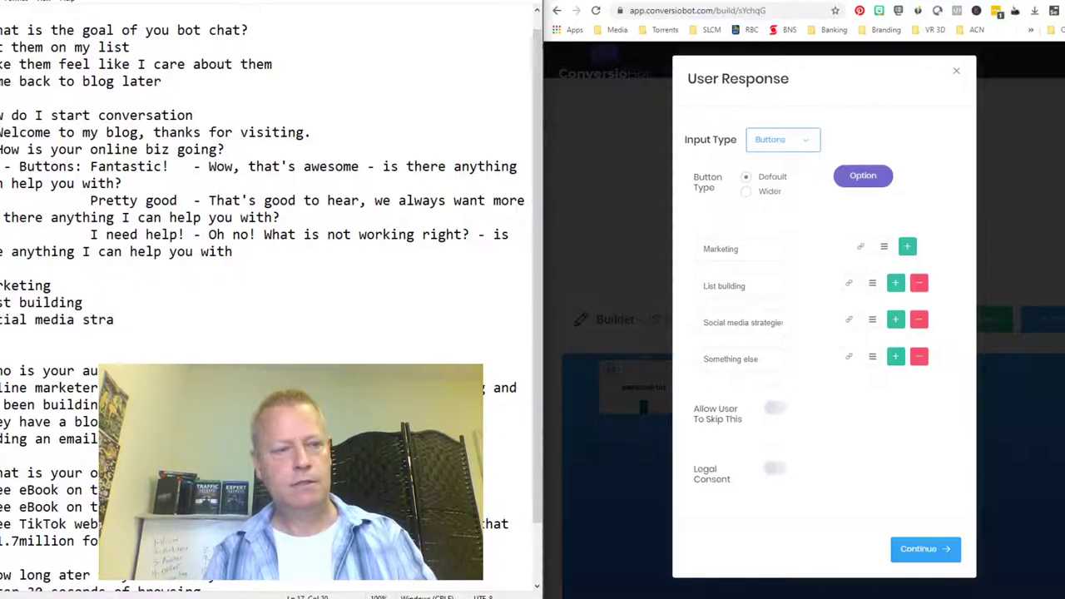
{"action": "type", "text": "tegies"}
{"action": "key", "text": "Return"}
{"action": "type", "text": "Something else"}
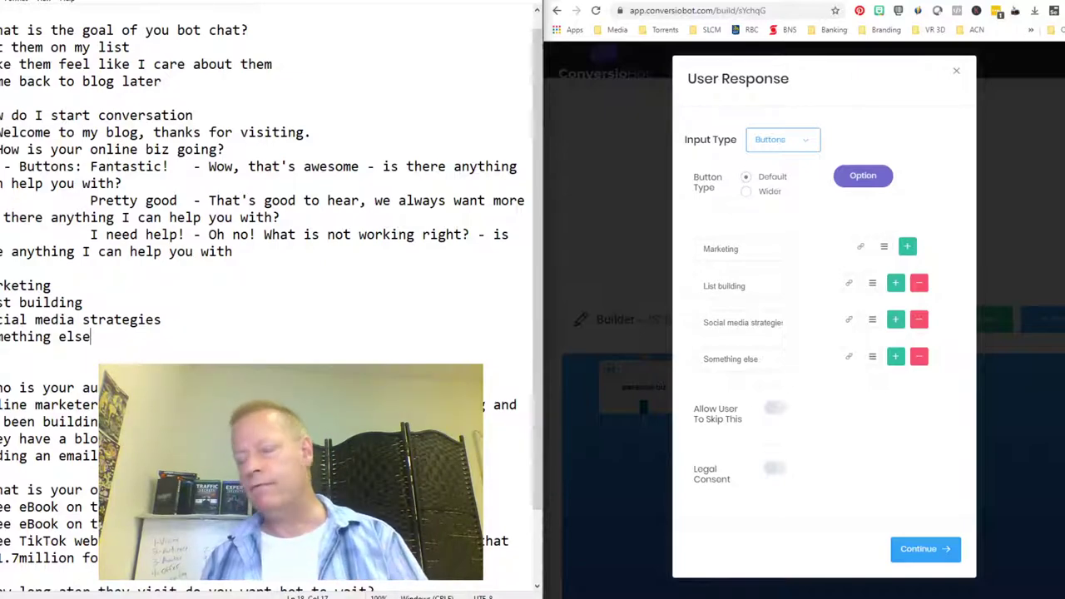
- Compare the offers listed in the notes with the button topics noted under the conversation script
{"action": "scroll", "coordinate": [271, 300], "scroll_direction": "down", "scroll_amount": 2}
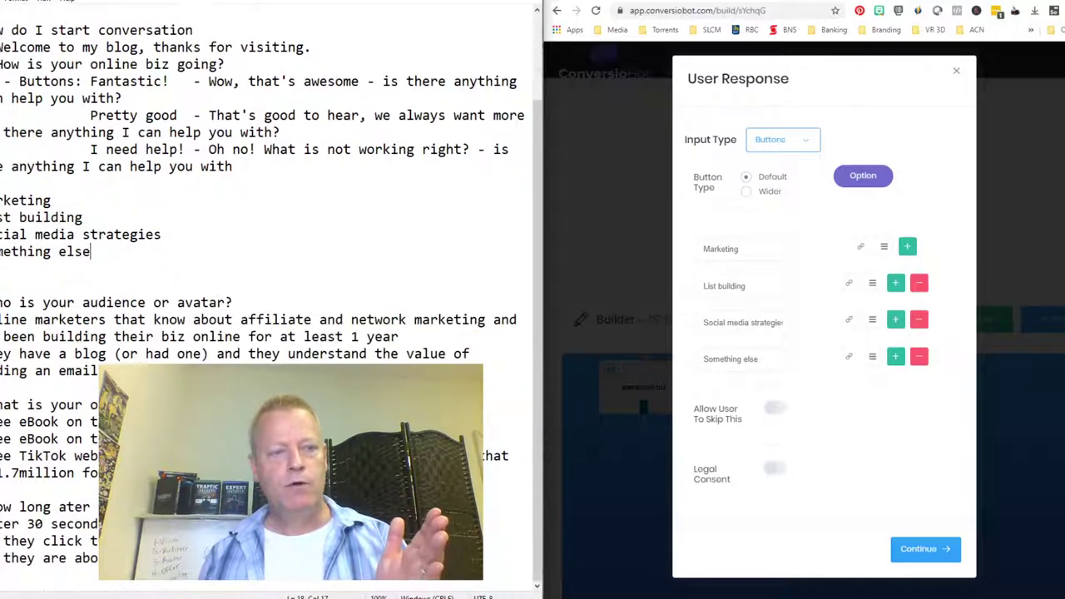
{"action": "left_click_drag", "start_coordinate": [60, 423], "coordinate": [250, 473]}
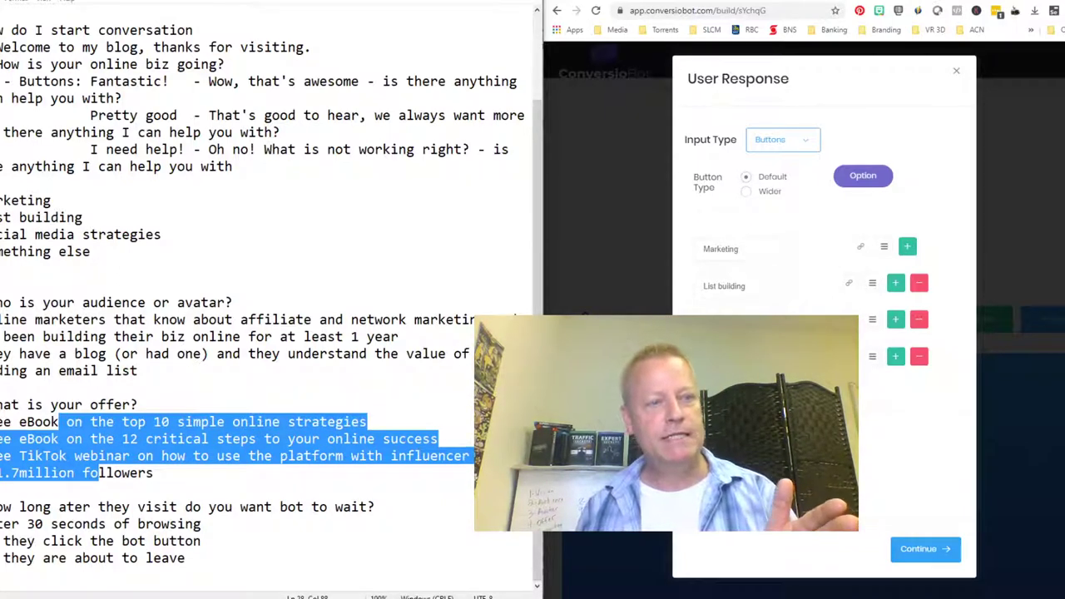
{"action": "left_click_drag", "start_coordinate": [1, 200], "coordinate": [58, 251]}
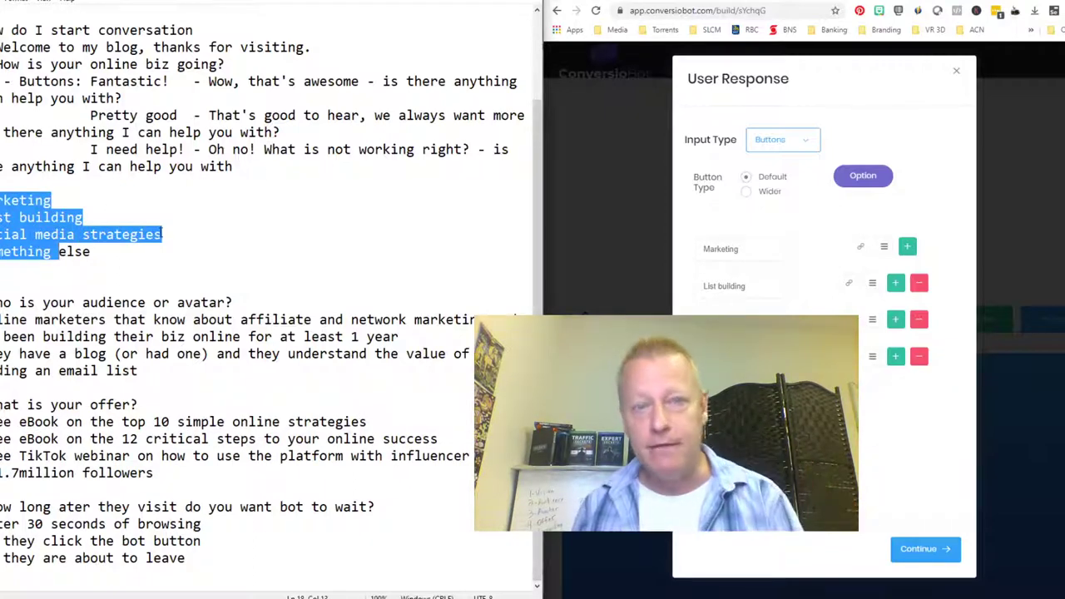
{"action": "left_click_drag", "start_coordinate": [99, 422], "coordinate": [124, 473]}
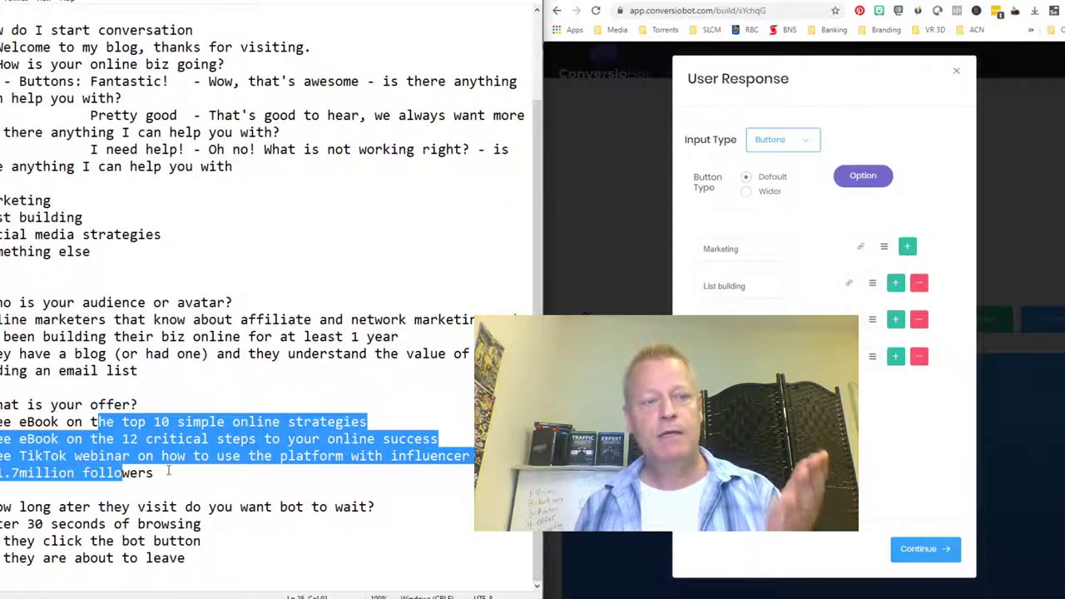
{"action": "left_click", "coordinate": [42, 215]}
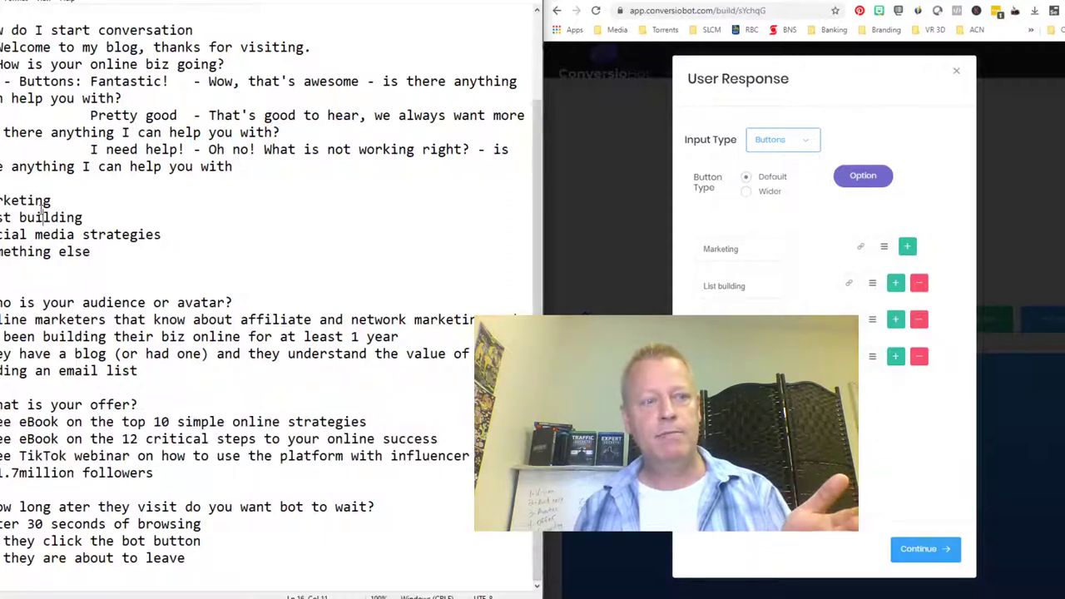
- Relabel the first button option "Online success strategies" and the second "Course Hosting"
{"action": "left_click", "coordinate": [751, 291]}
{"action": "left_click_drag", "start_coordinate": [748, 253], "coordinate": [684, 259]}
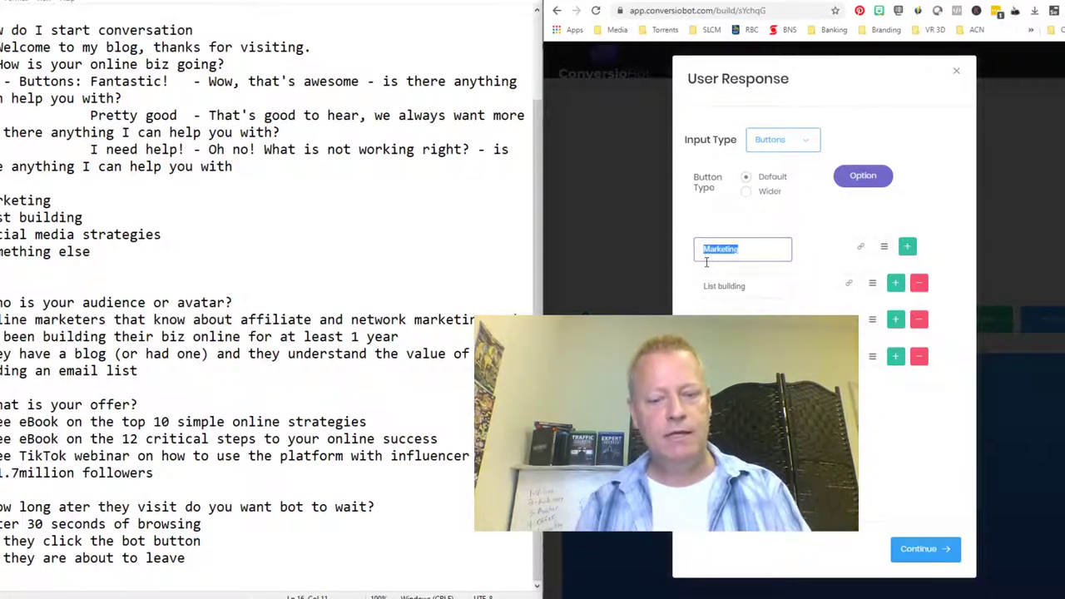
{"action": "type", "text": "Online suc"}
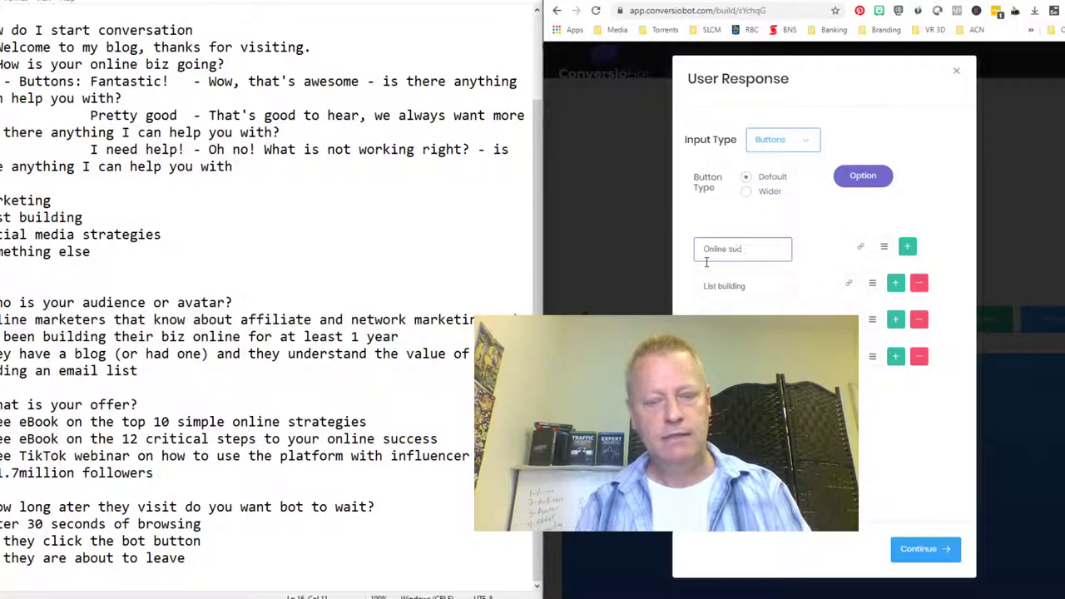
{"action": "type", "text": "cess strate"}
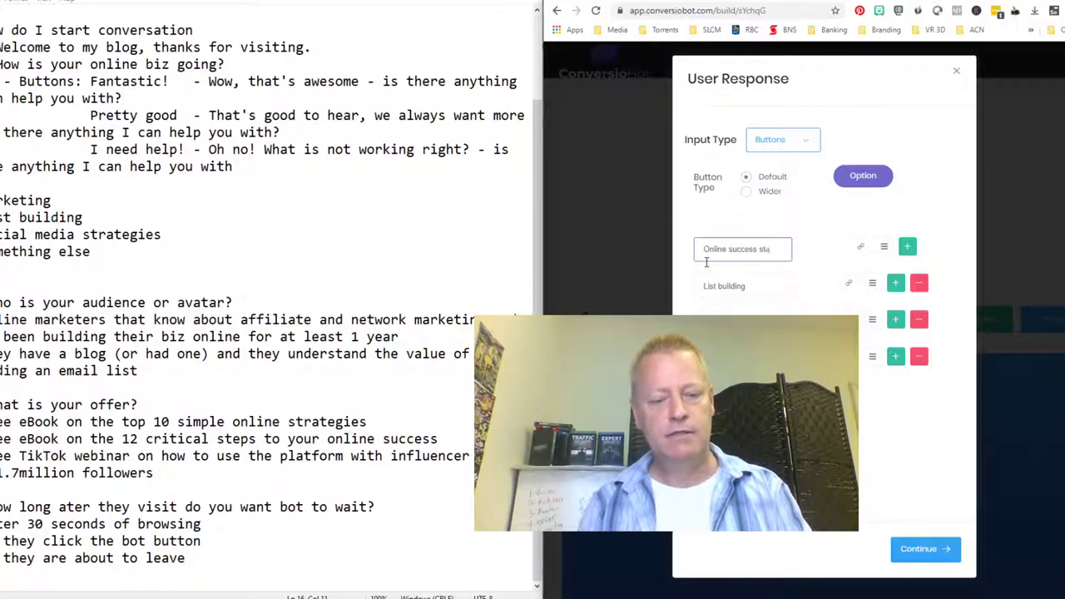
{"action": "type", "text": "gies"}
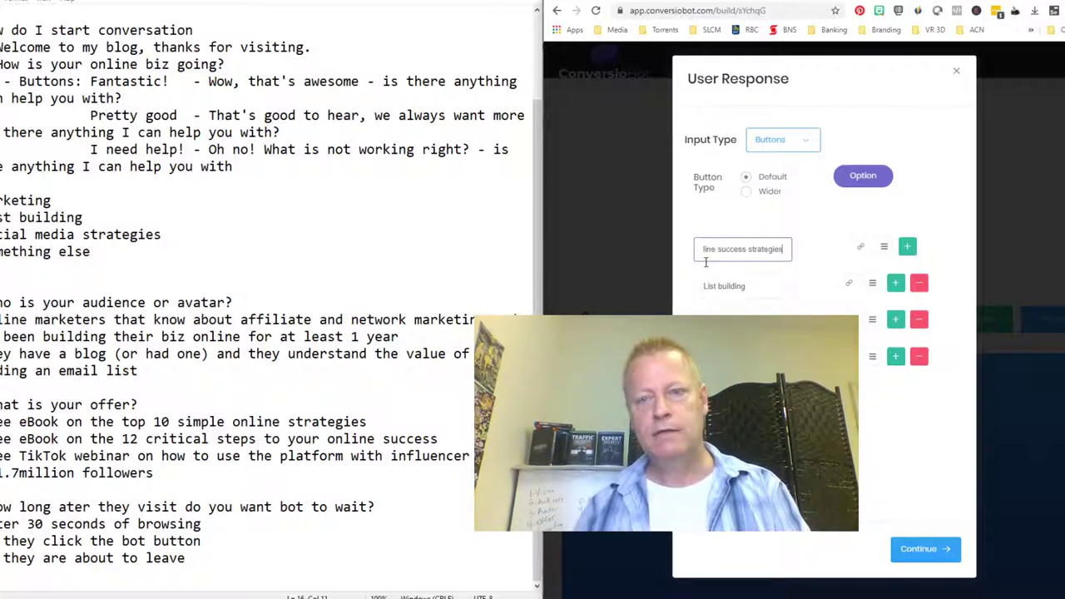
{"action": "key", "text": "Tab"}
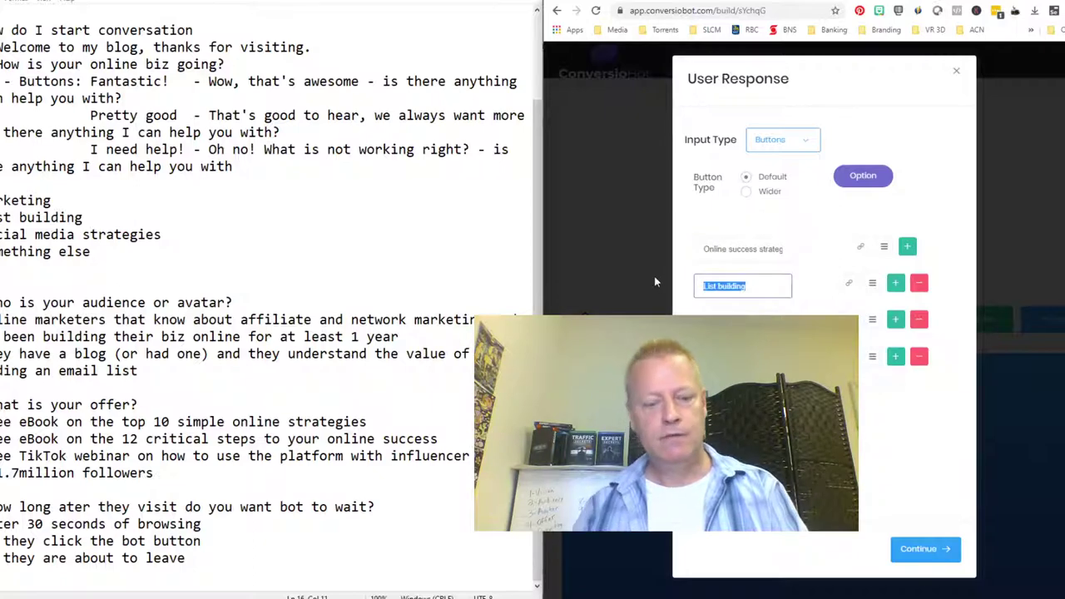
{"action": "type", "text": "Course Hosting"}
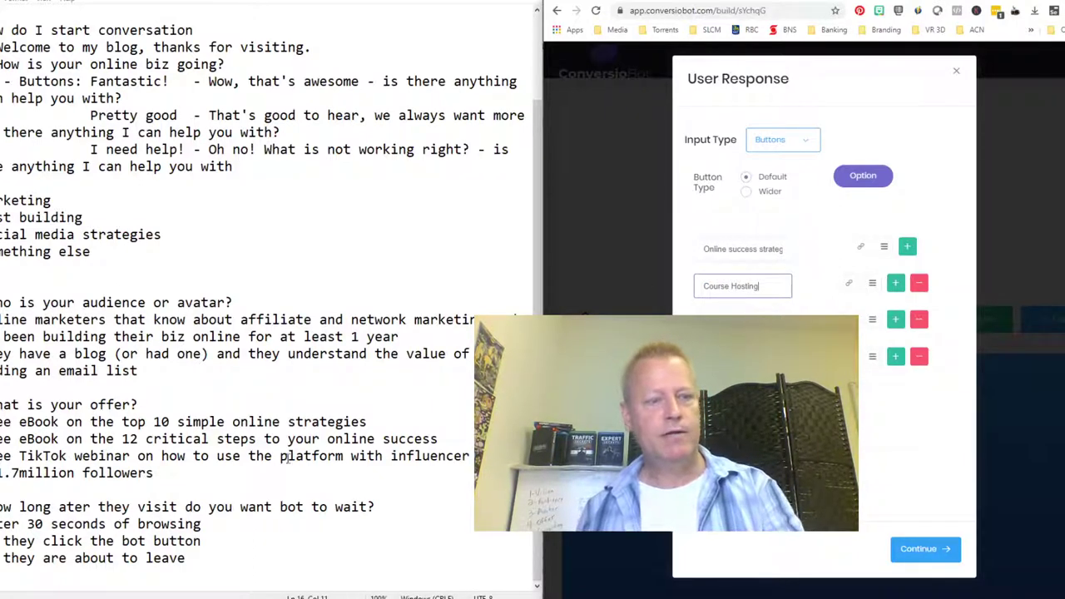
- Add the line "Free online Course Hosting platform" at the end of the offers in the notes
{"action": "left_click", "coordinate": [155, 472]}
{"action": "key", "text": "Return"}
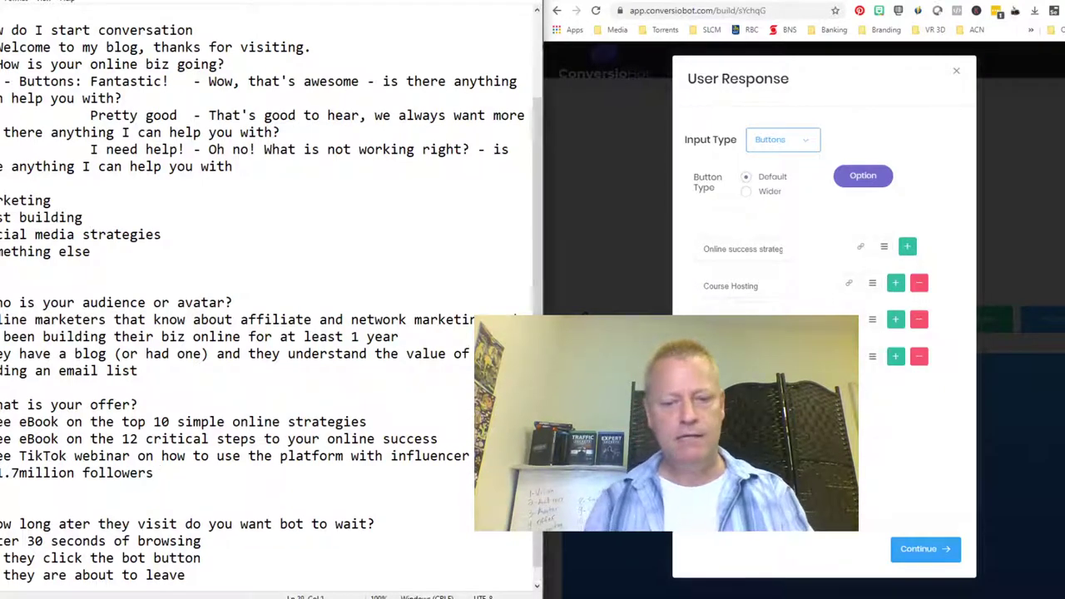
{"action": "type", "text": "Free online Course Hosting p"}
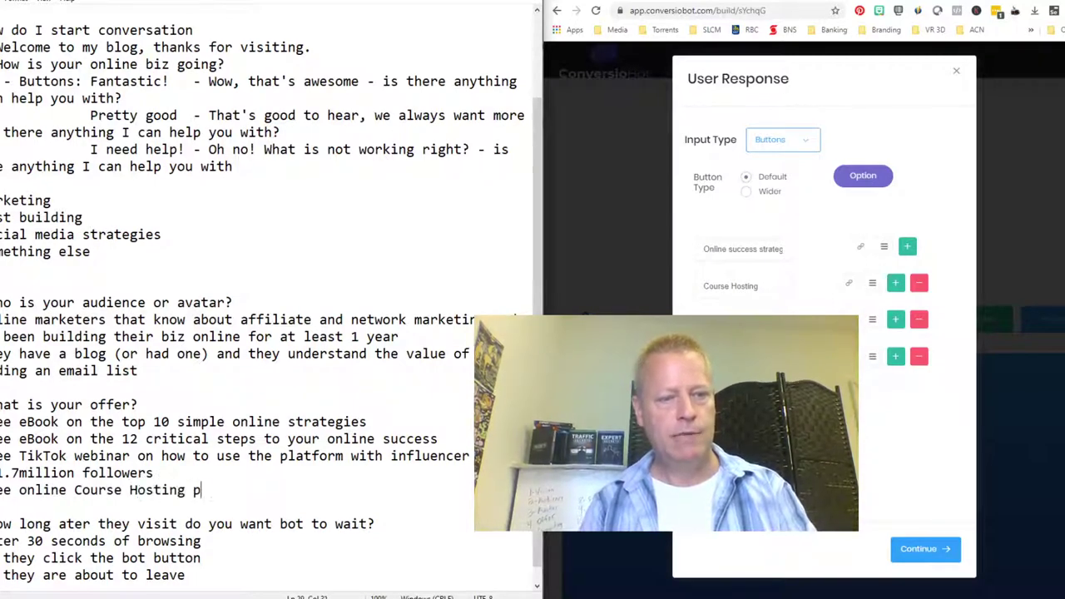
{"action": "type", "text": "latform"}
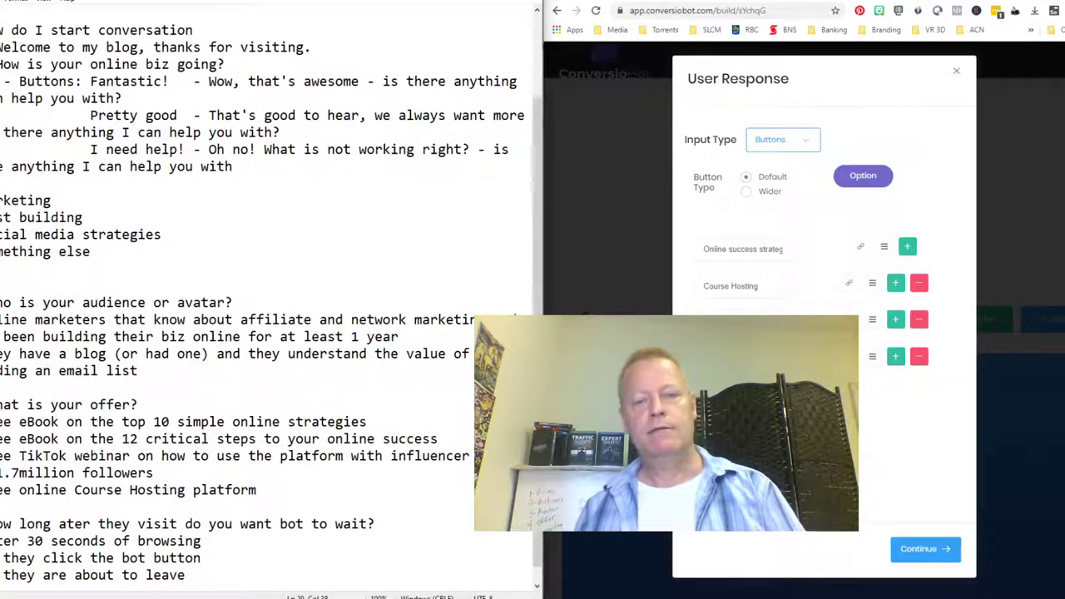
- Relabel the remaining button options for simple online strategies and using TikTok to go viral, with an added fifth option so "Something else" comes last
{"action": "left_click", "coordinate": [279, 456]}
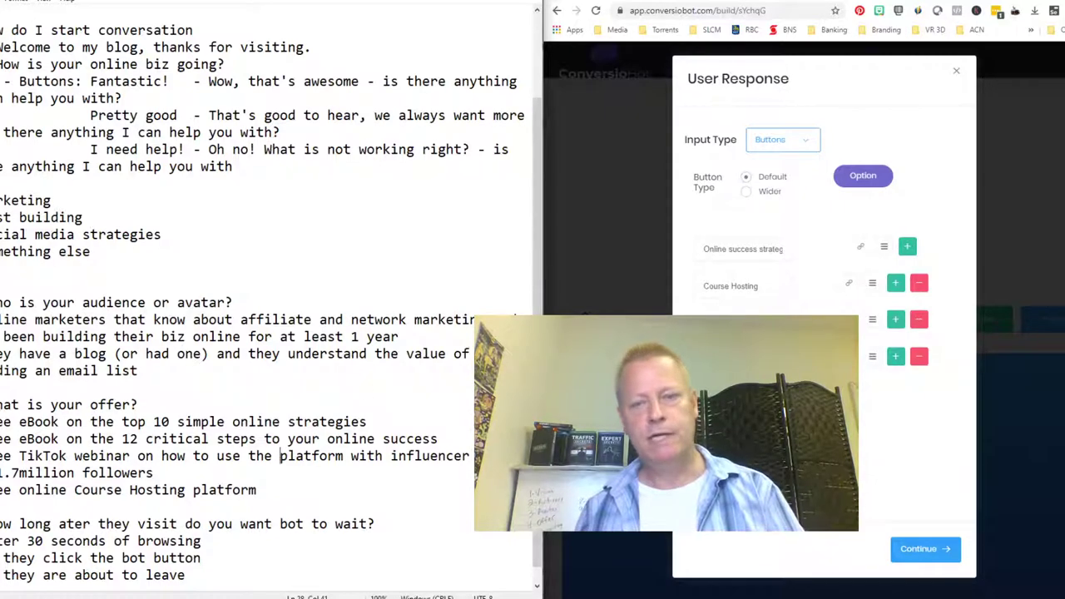
{"action": "left_click", "coordinate": [717, 291]}
{"action": "left_click", "coordinate": [733, 325]}
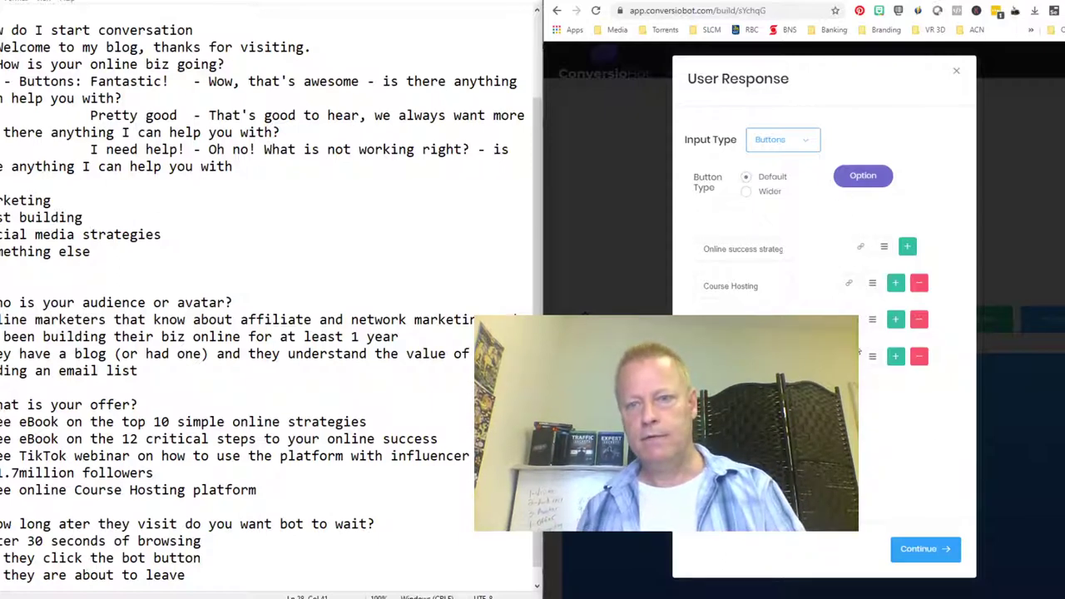
{"action": "left_click", "coordinate": [897, 367]}
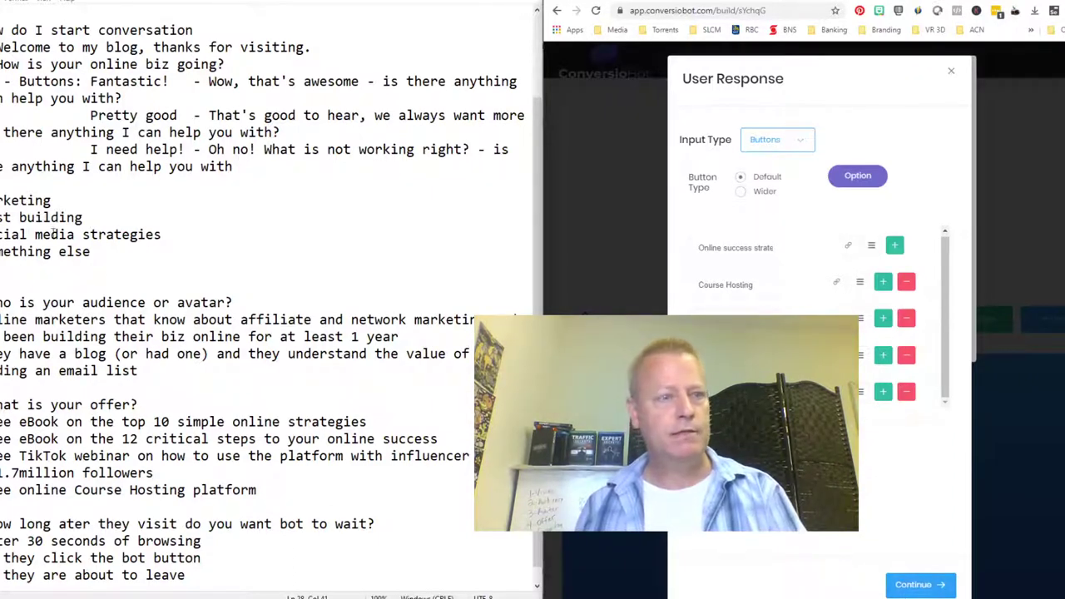
- Replace "Marketing" with "Online success strategies" and "List building" with "Course Hosting" in the notes' topic list
{"action": "double_click", "coordinate": [18, 207]}
{"action": "key", "text": "BackSpace"}
{"action": "type", "text": "Online success "}
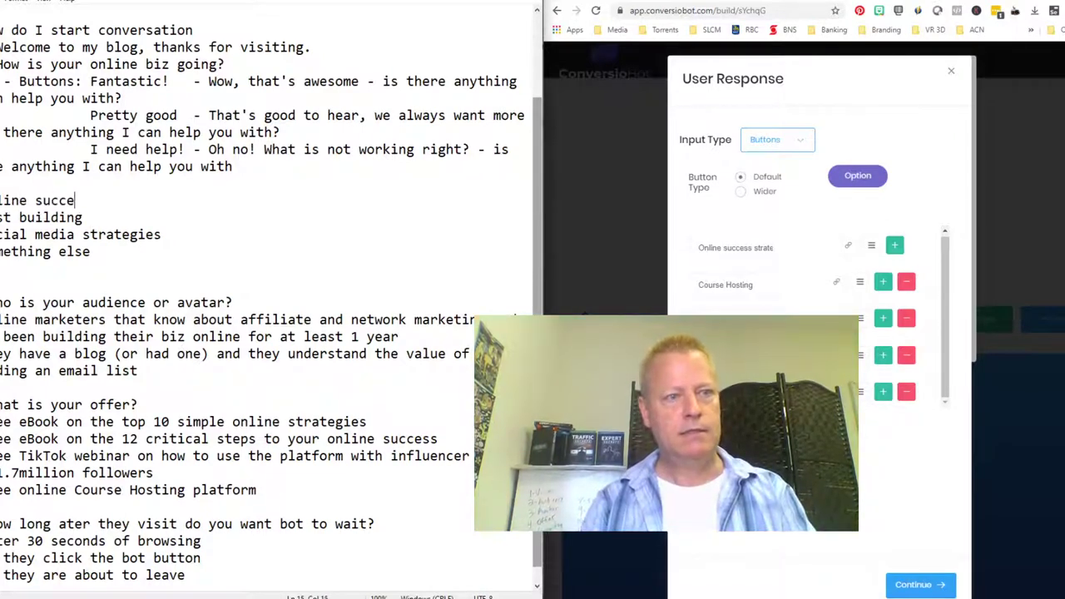
{"action": "type", "text": "strategies"}
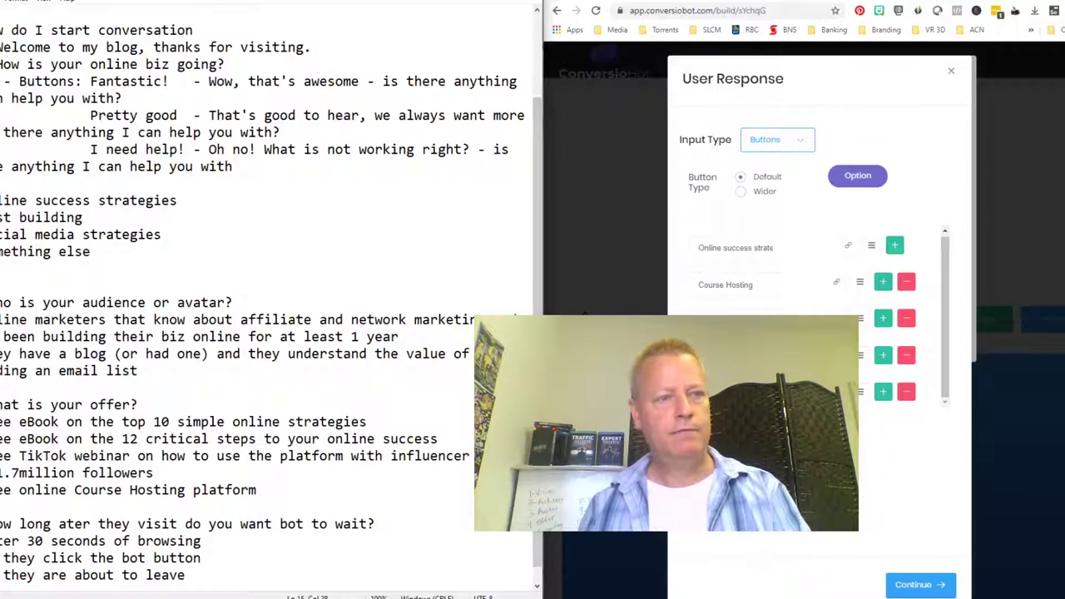
{"action": "left_click_drag", "start_coordinate": [1, 218], "coordinate": [84, 218]}
{"action": "type", "text": "Course Hosti"}
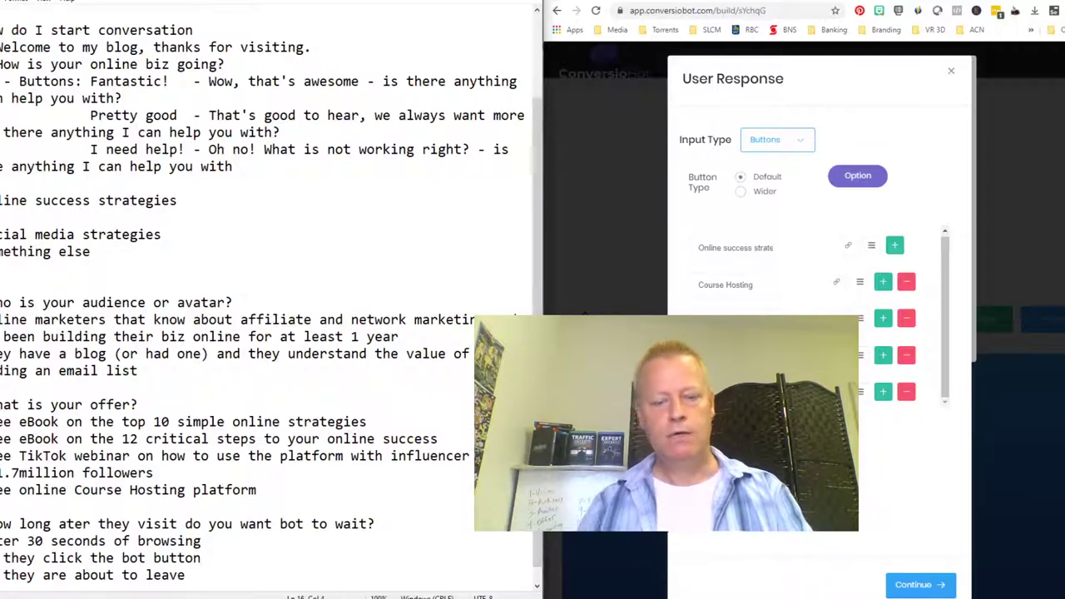
{"action": "type", "text": "ng"}
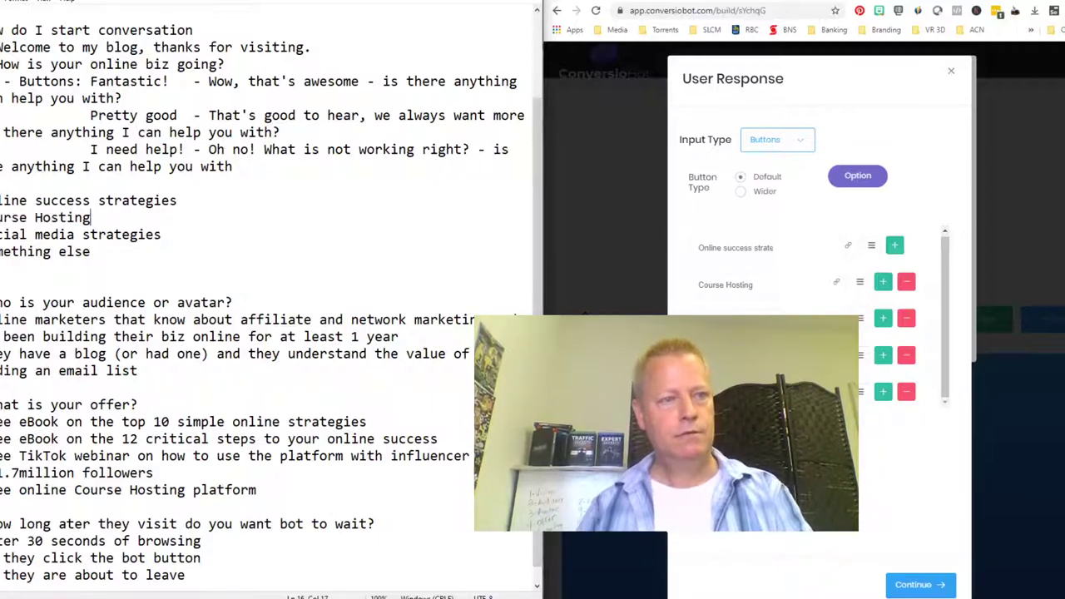
- Replace the notes line "Social media strategies" with "Simple online strategies"
{"action": "left_click_drag", "start_coordinate": [1, 234], "coordinate": [161, 235]}
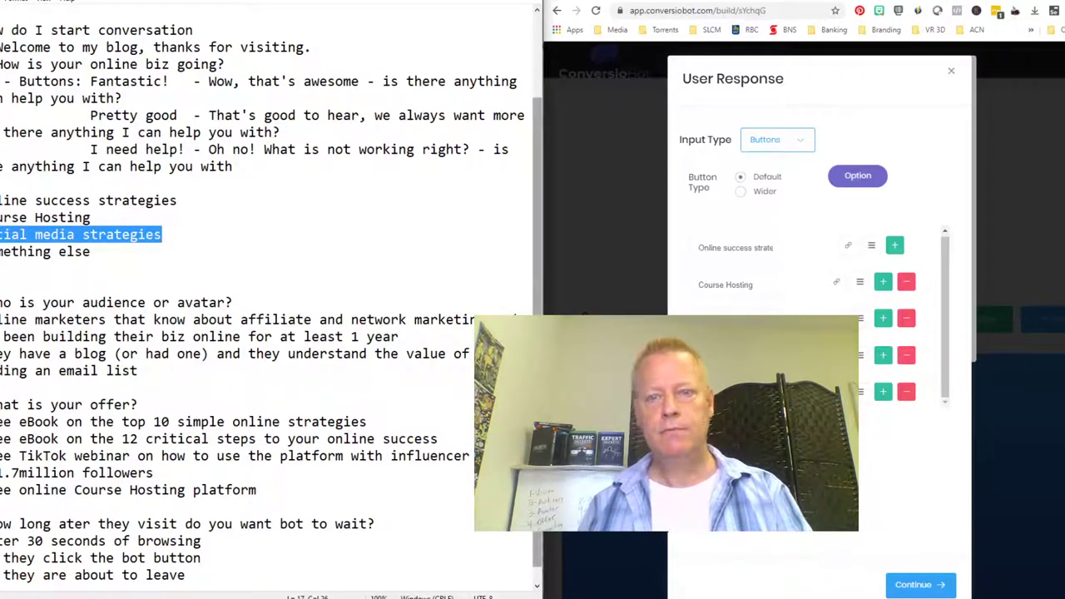
{"action": "key", "text": "Delete"}
{"action": "type", "text": "Simple online "}
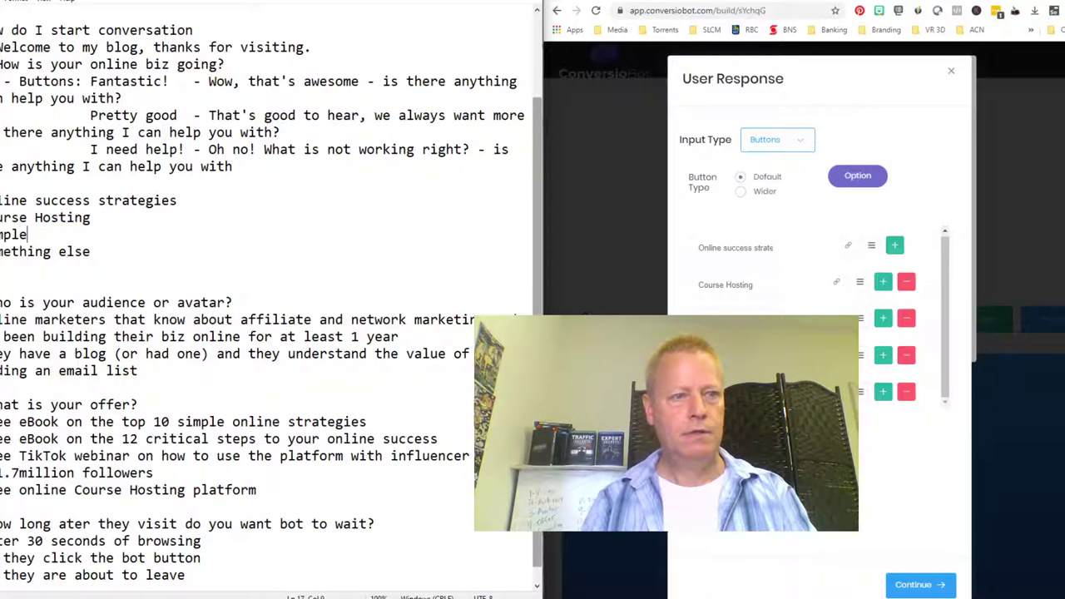
{"action": "type", "text": "strategies"}
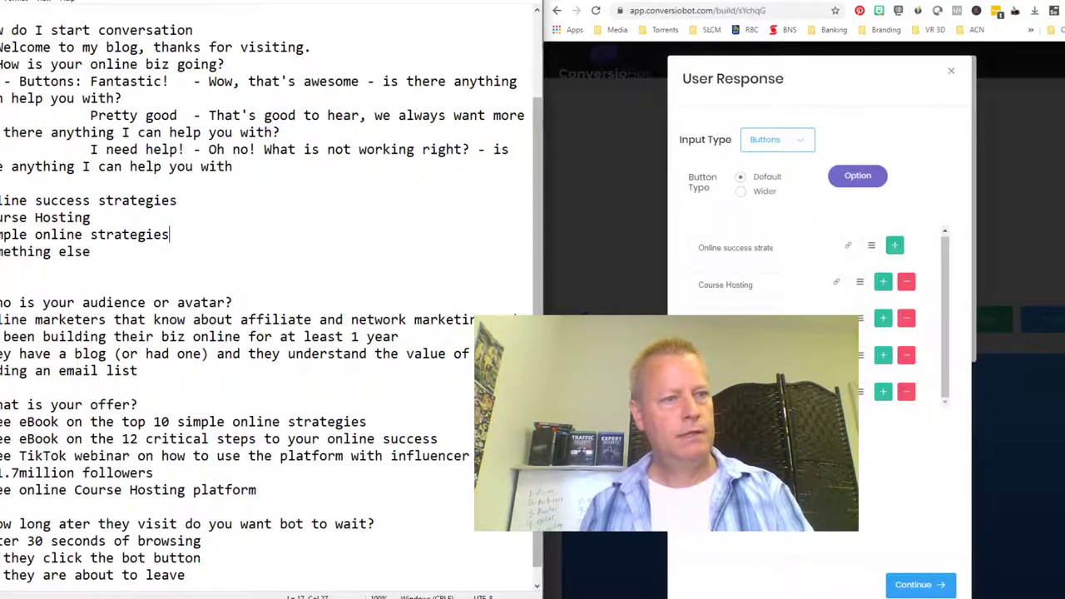
- Change the last topic in the notes to "Using TikTok to go Viral" and add "Something else" on a new line below it
{"action": "left_click_drag", "start_coordinate": [2, 251], "coordinate": [94, 254]}
{"action": "type", "text": "Using TikTok"}
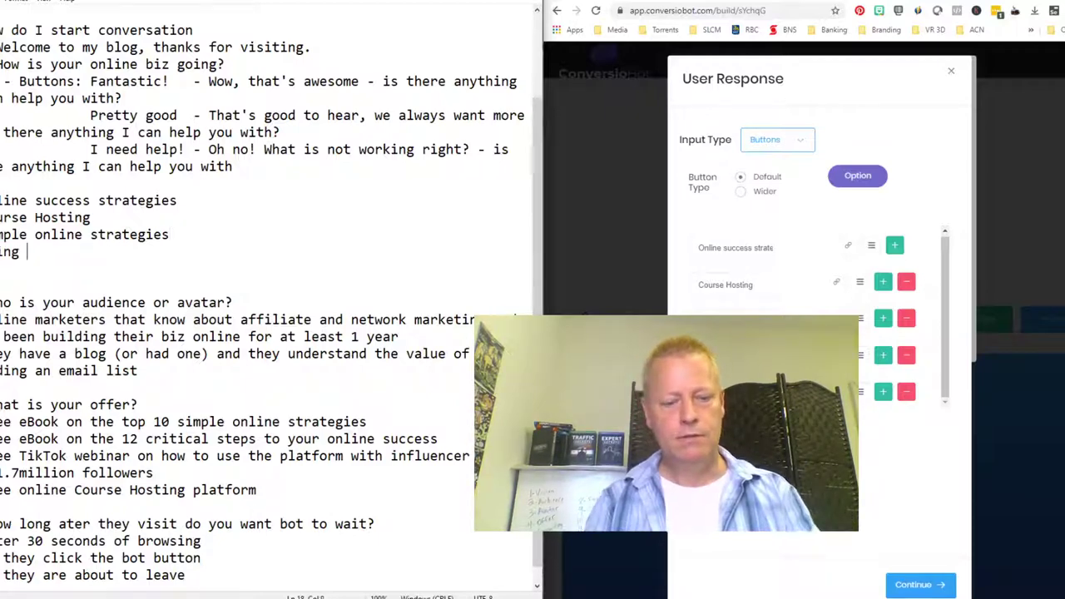
{"action": "type", "text": " to "}
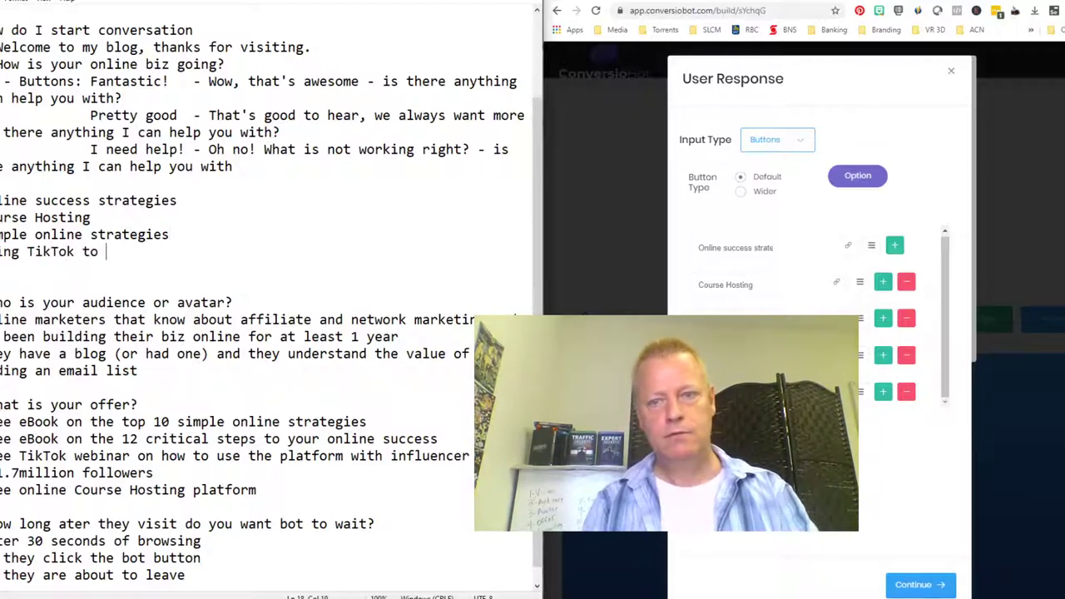
{"action": "type", "text": "go Viral"}
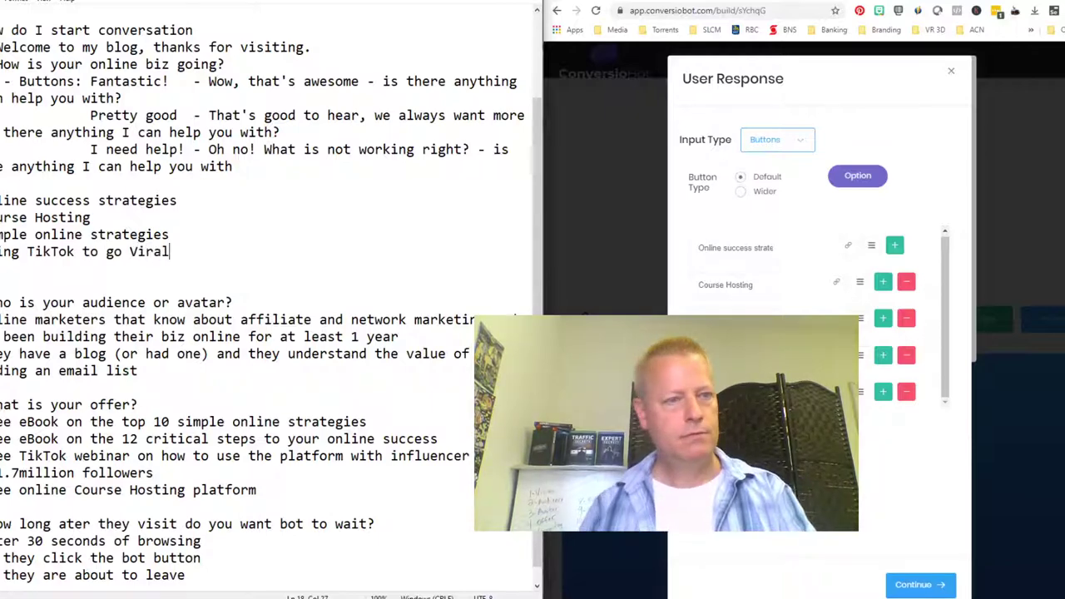
{"action": "key", "text": "Return"}
{"action": "type", "text": "Something else"}
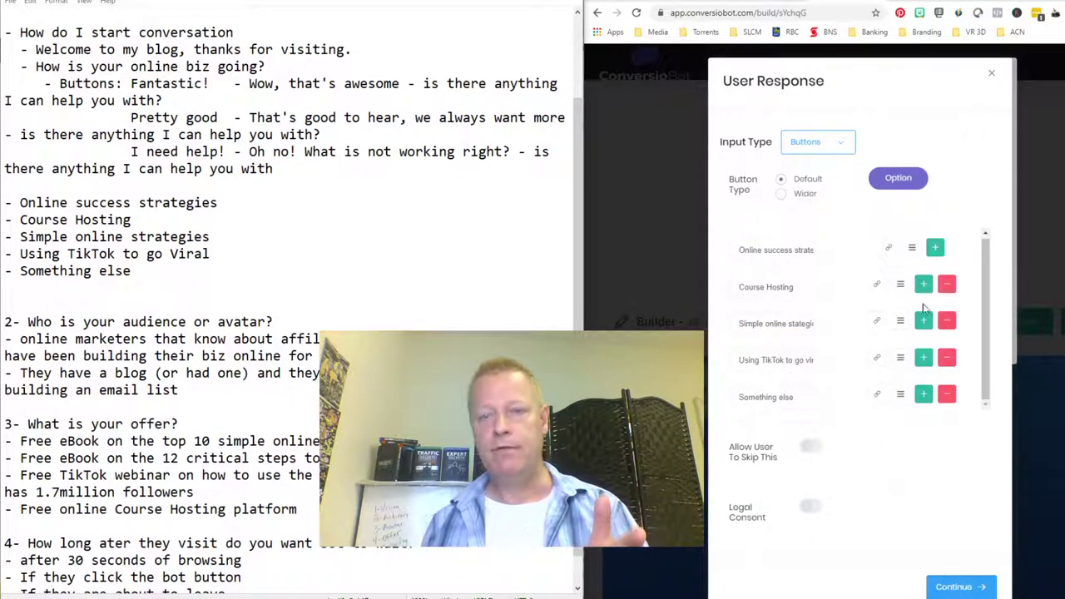
- Save the "What can I help with" block with its new button options and move New Block 30 below it on the canvas
{"action": "left_click", "coordinate": [959, 586]}
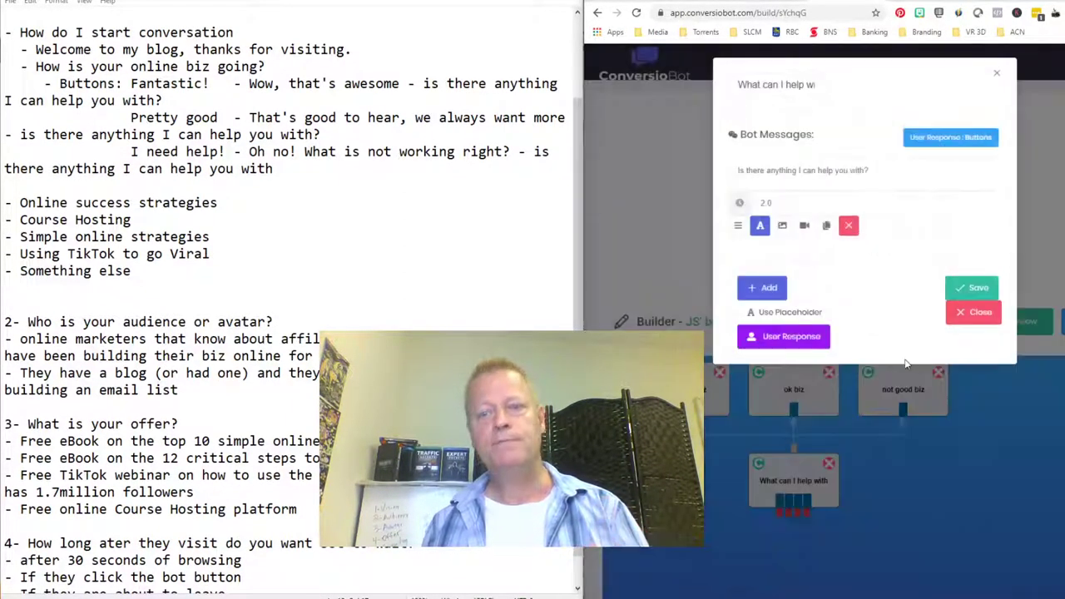
{"action": "left_click", "coordinate": [968, 291]}
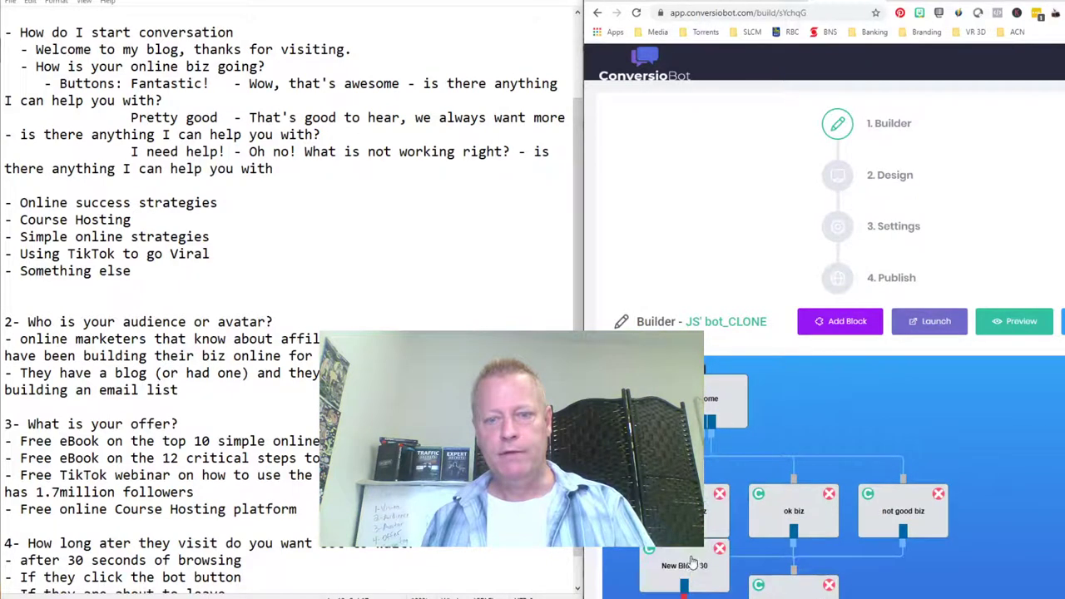
{"action": "scroll", "coordinate": [704, 500], "scroll_direction": "down", "scroll_amount": 3}
{"action": "left_click_drag", "start_coordinate": [707, 450], "coordinate": [726, 486]}
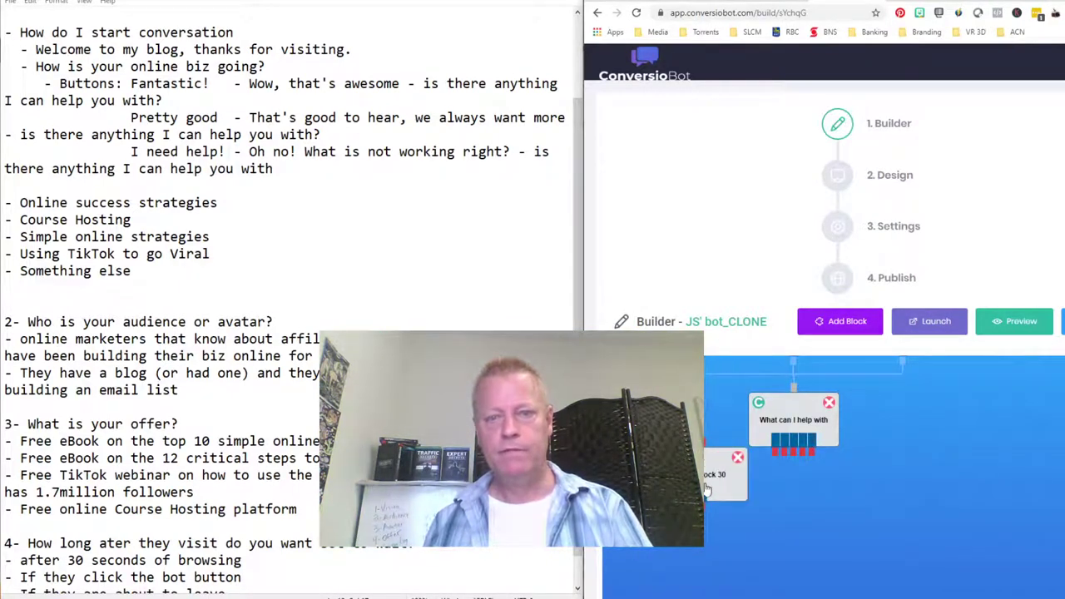
- Replace the default message of New Block 30 with "Fantasitic! I can really help with this!"
{"action": "left_click", "coordinate": [726, 483]}
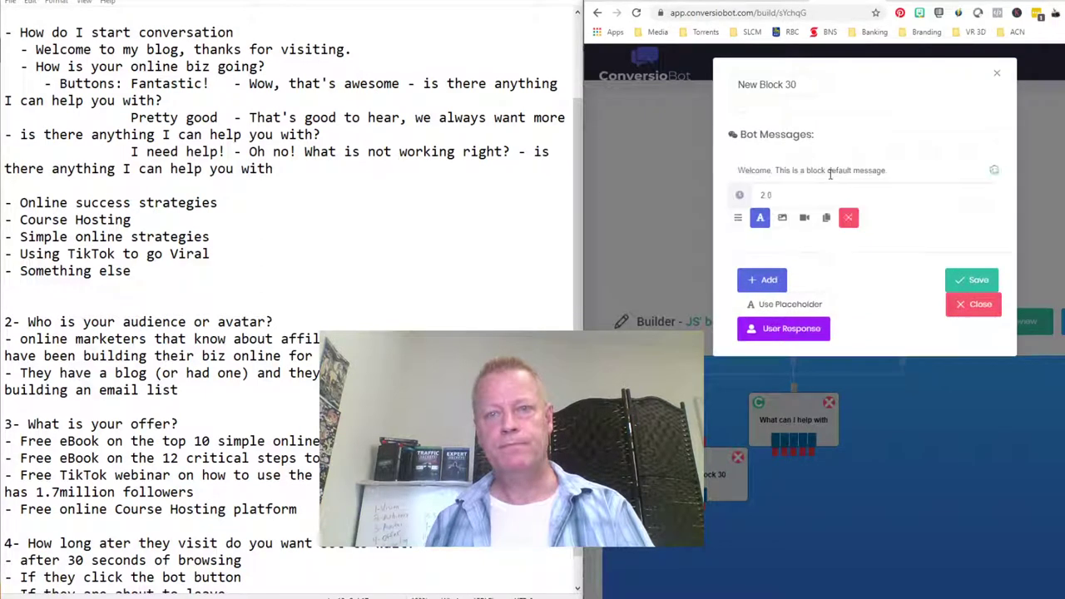
{"action": "left_click_drag", "start_coordinate": [912, 170], "coordinate": [670, 166]}
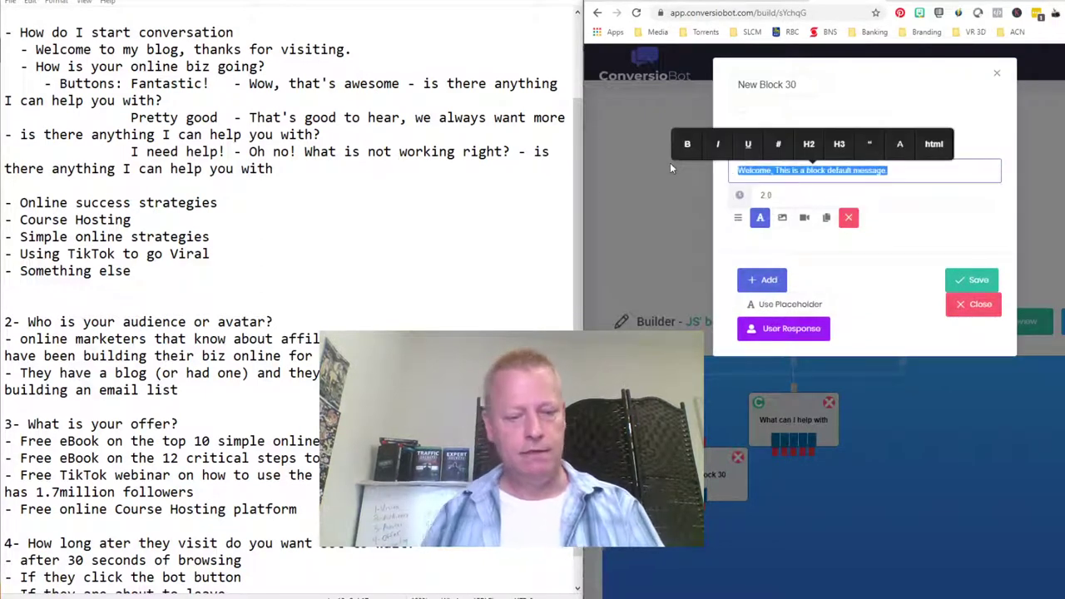
{"action": "type", "text": "FNTASTIC -"}
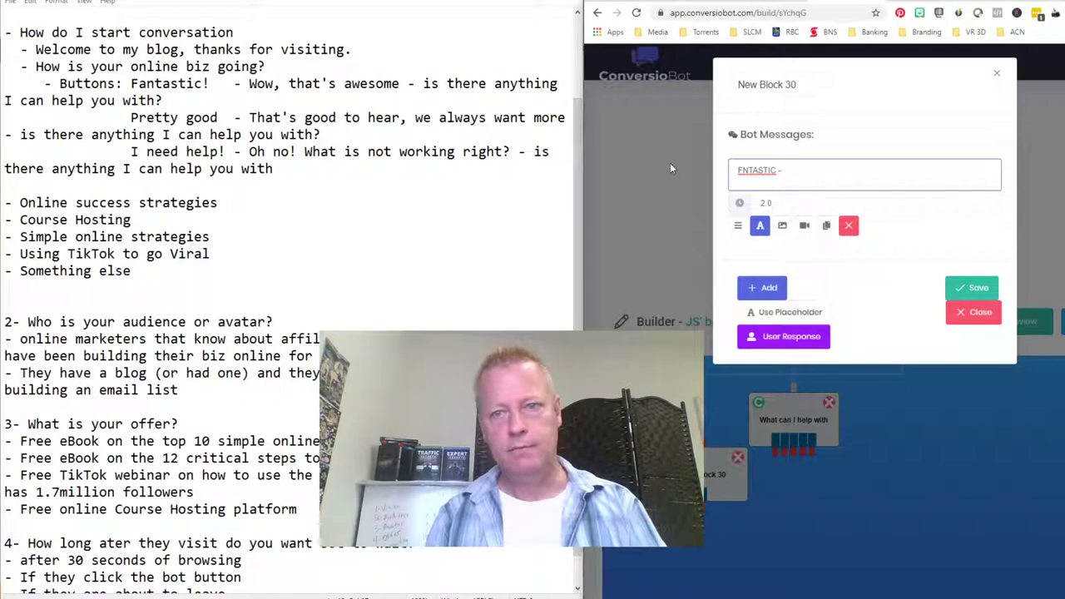
{"action": "key", "text": "ctrl+a"}
{"action": "key", "text": "BackSpace"}
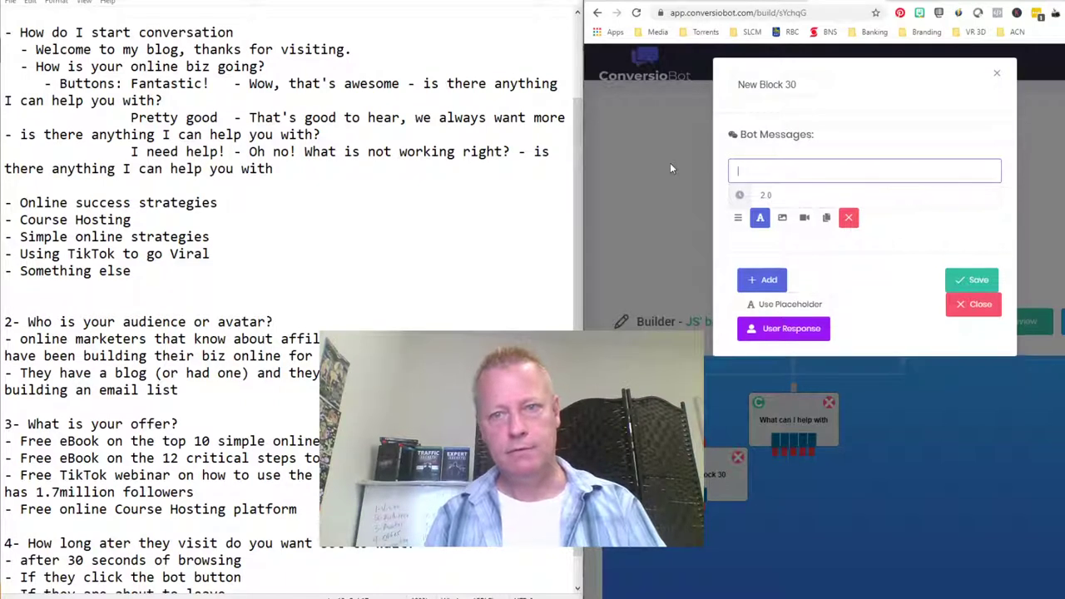
{"action": "type", "text": "Fantasit"}
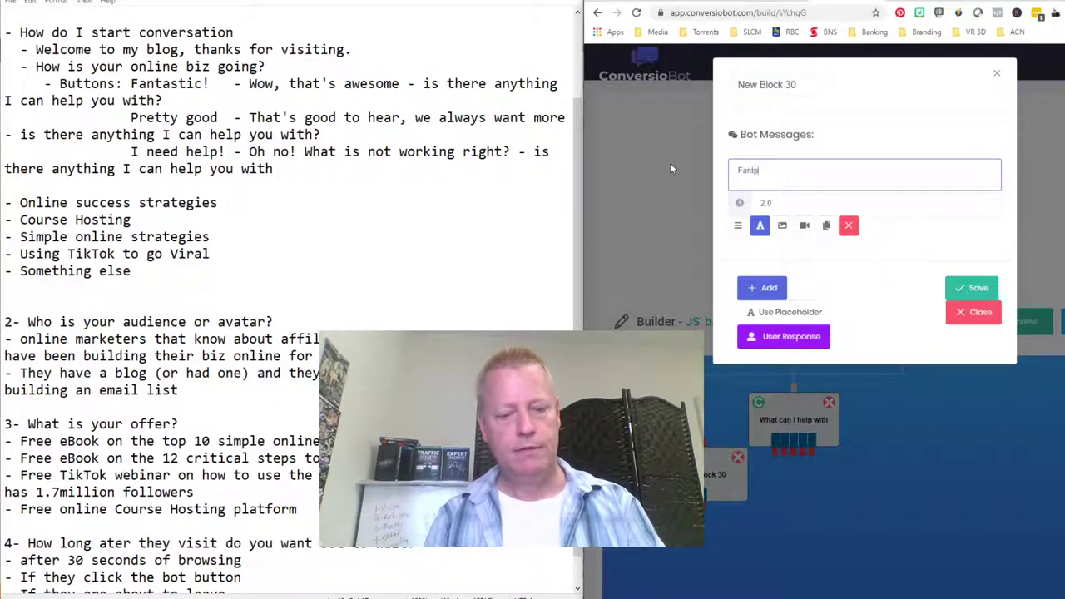
{"action": "type", "text": "c! I can"}
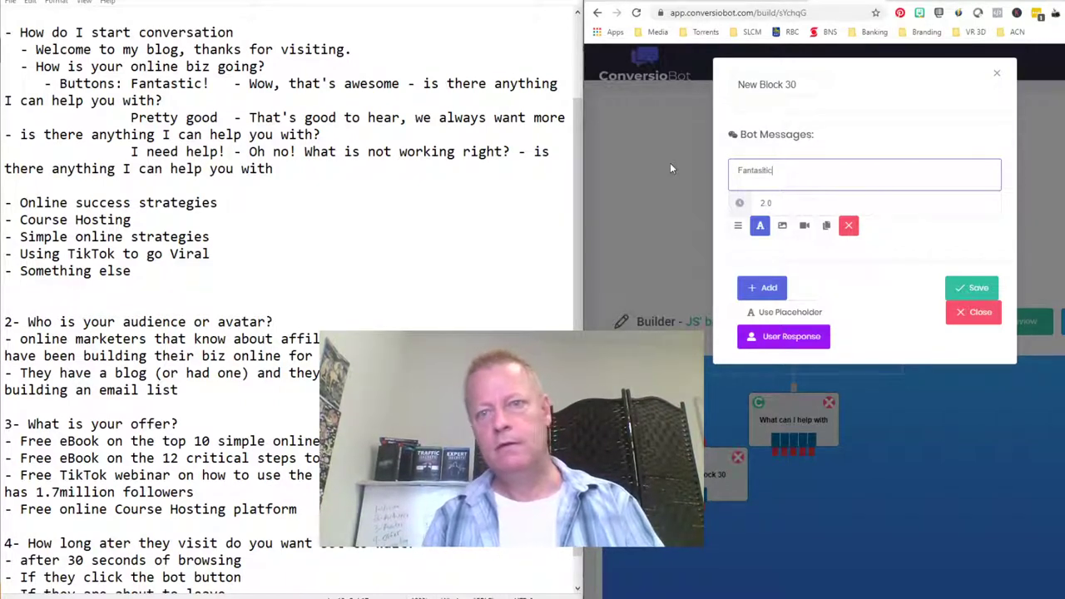
{"action": "type", "text": " r"}
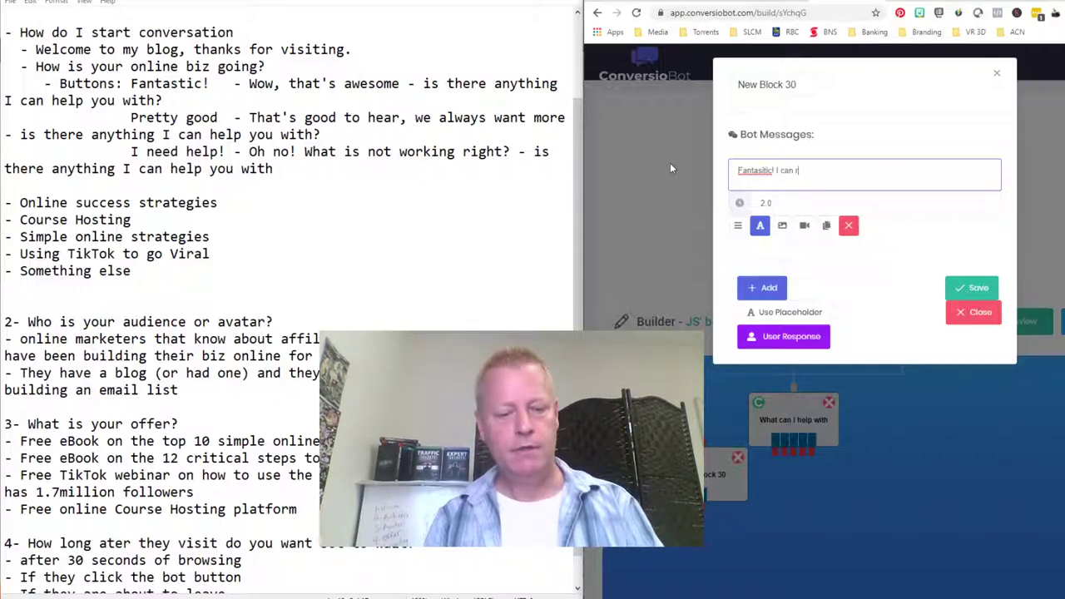
{"action": "type", "text": "eally help with th"}
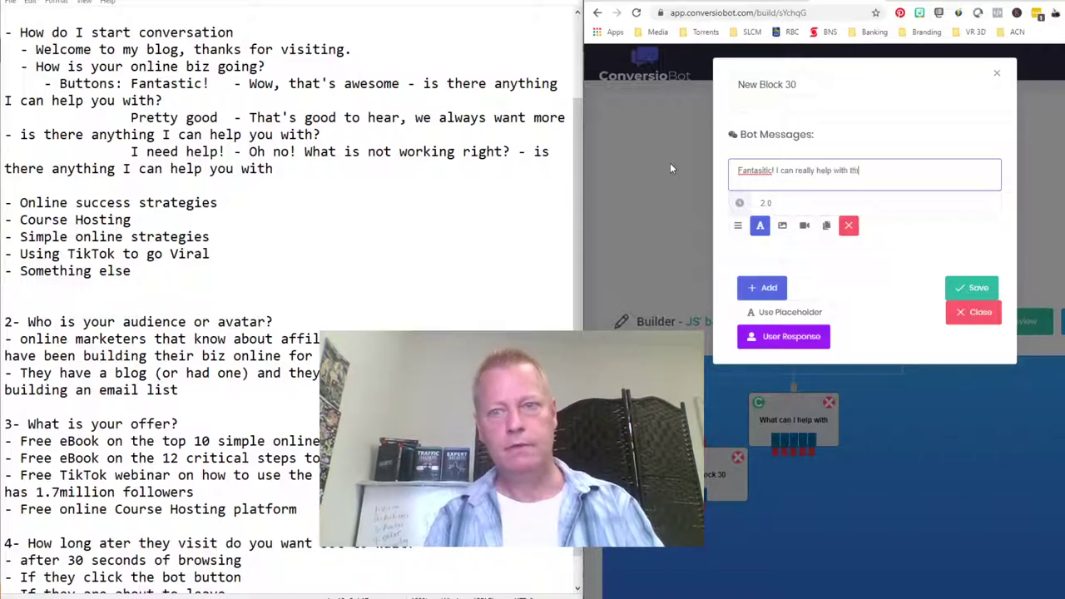
{"action": "type", "text": "is!"}
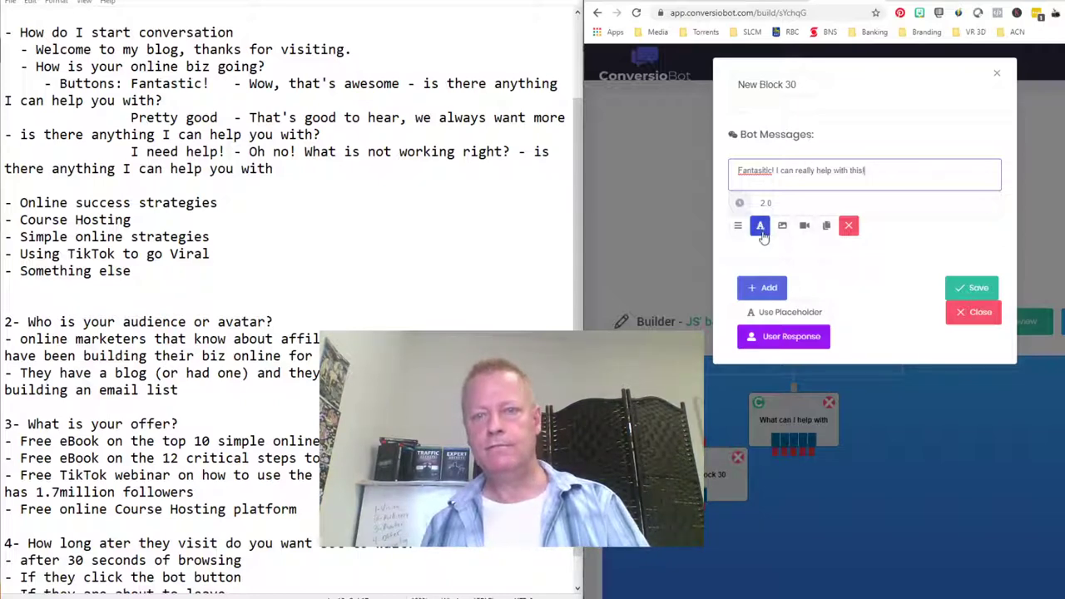
- Add a second bot message reading "I've created a FREE eBook called the 12 Critical Steps to your Online Success"
{"action": "left_click", "coordinate": [759, 287]}
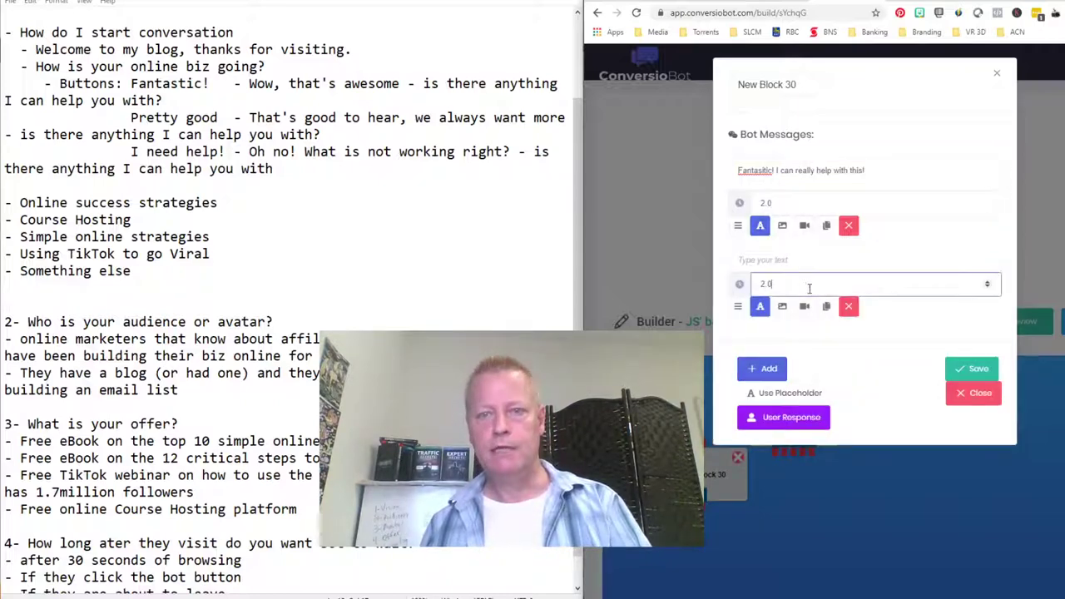
{"action": "left_click", "coordinate": [804, 258]}
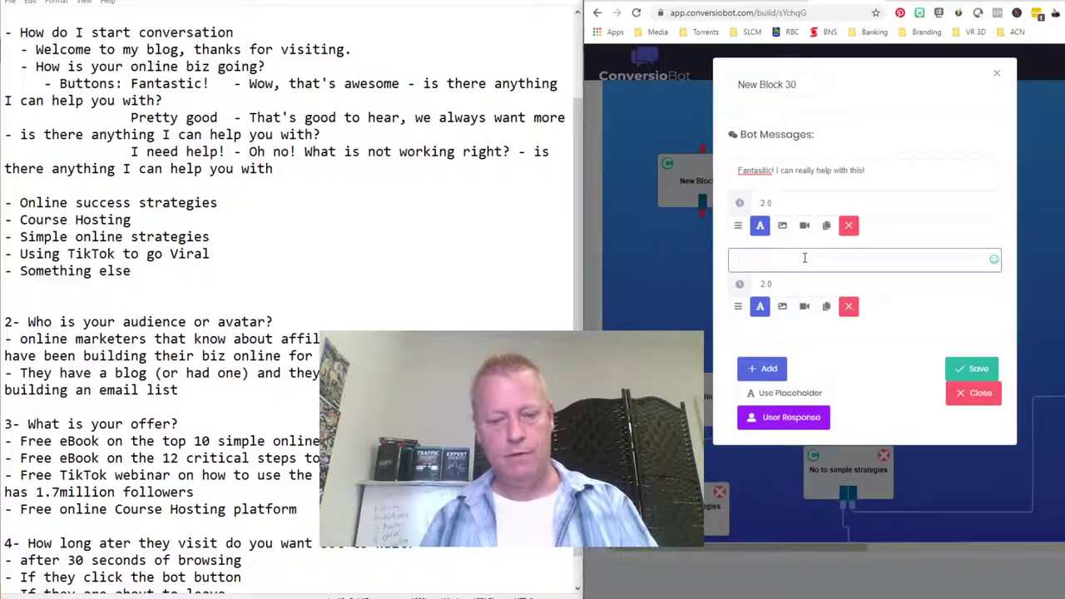
{"action": "type", "text": "I've created a FREE e"}
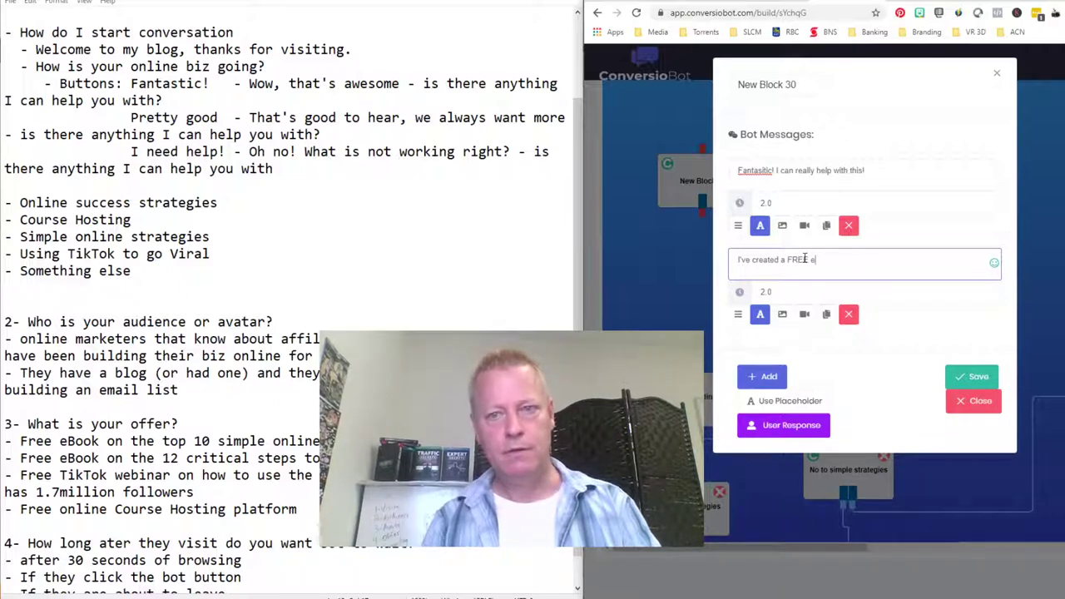
{"action": "type", "text": "Book called the"}
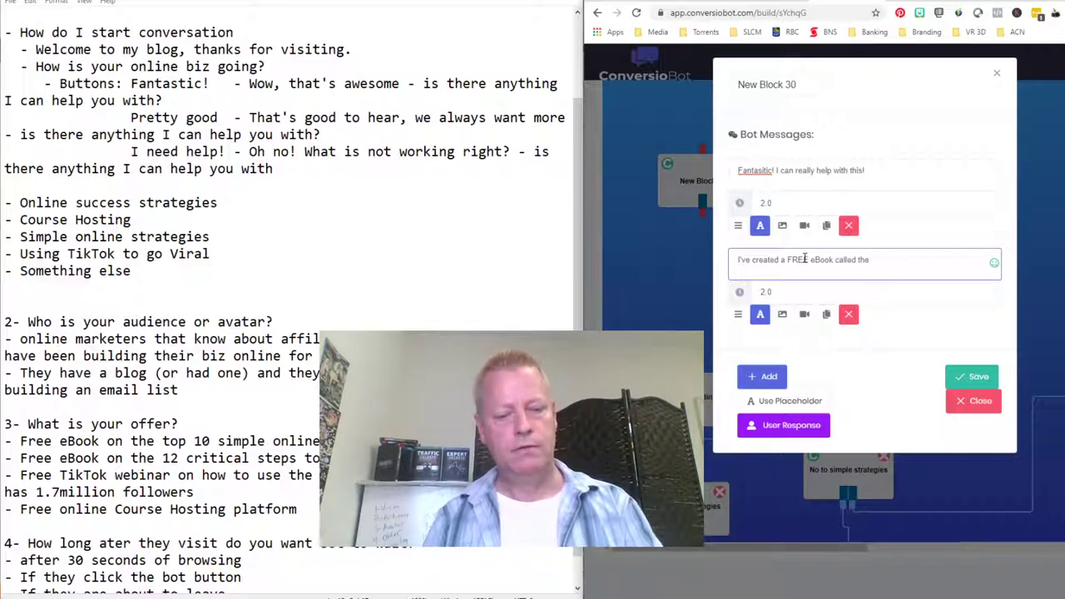
{"action": "type", "text": "12 Critical Steps to you"}
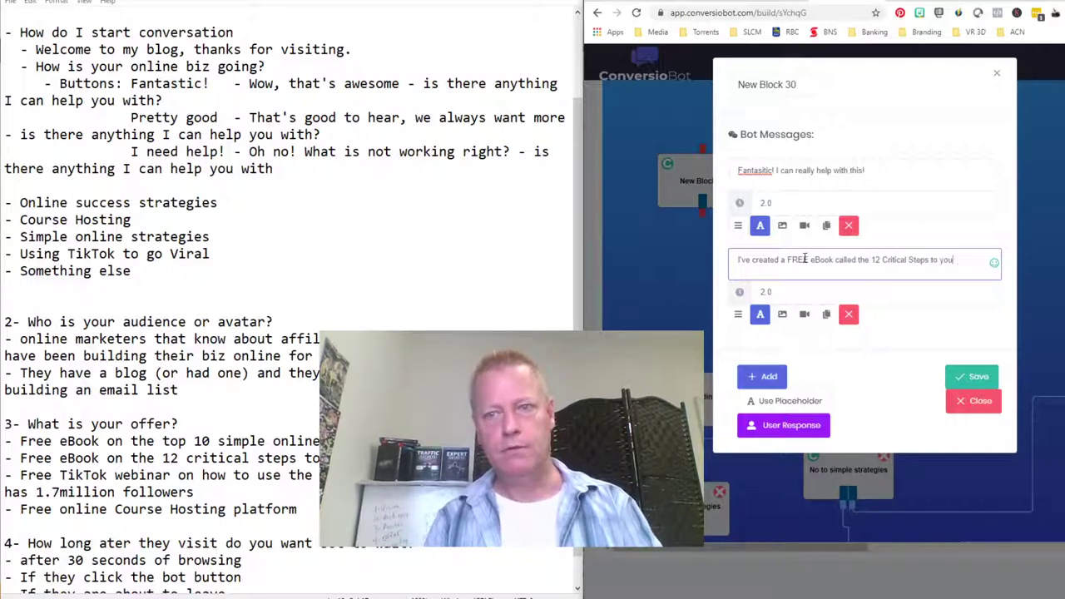
{"action": "type", "text": "r Online Success"}
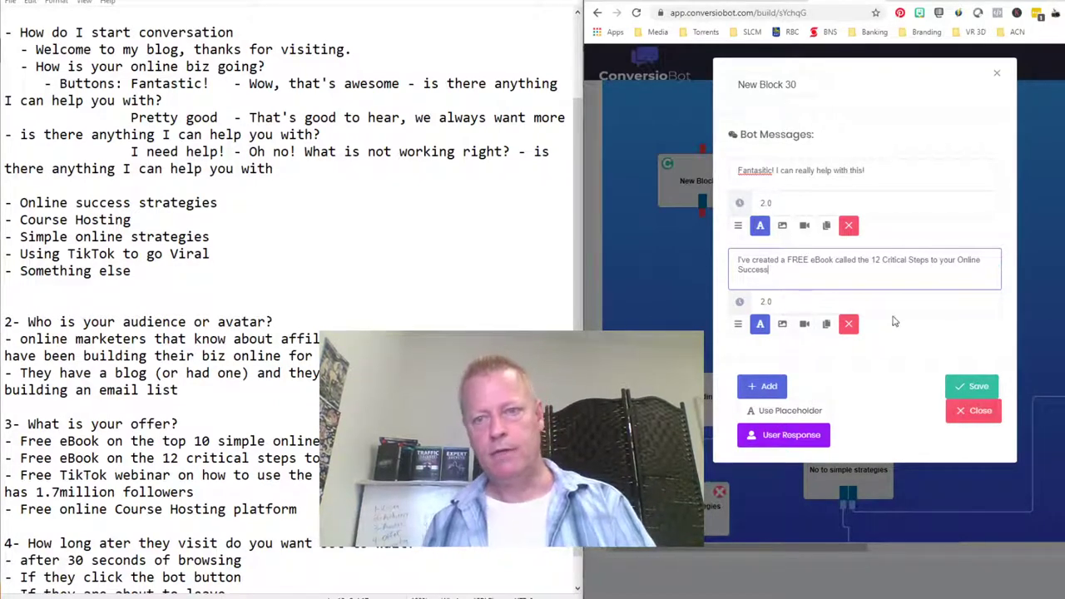
- Add a third bot message to New Block 30 containing the "12 Steps to your Online Success" eBook cover image from the gallery
{"action": "left_click", "coordinate": [762, 386]}
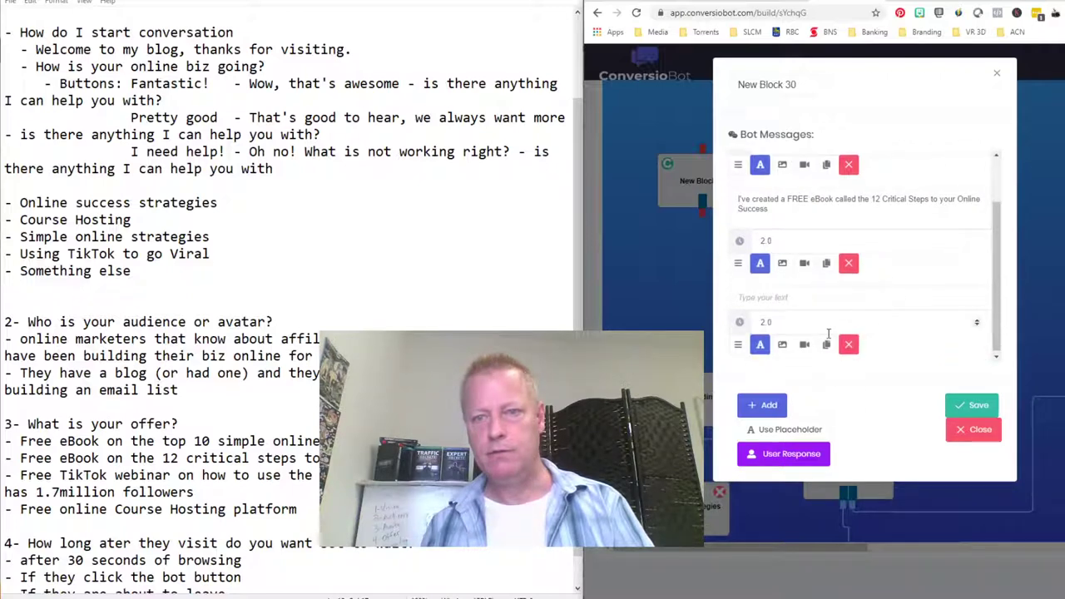
{"action": "left_click", "coordinate": [782, 344]}
{"action": "left_click", "coordinate": [822, 146]}
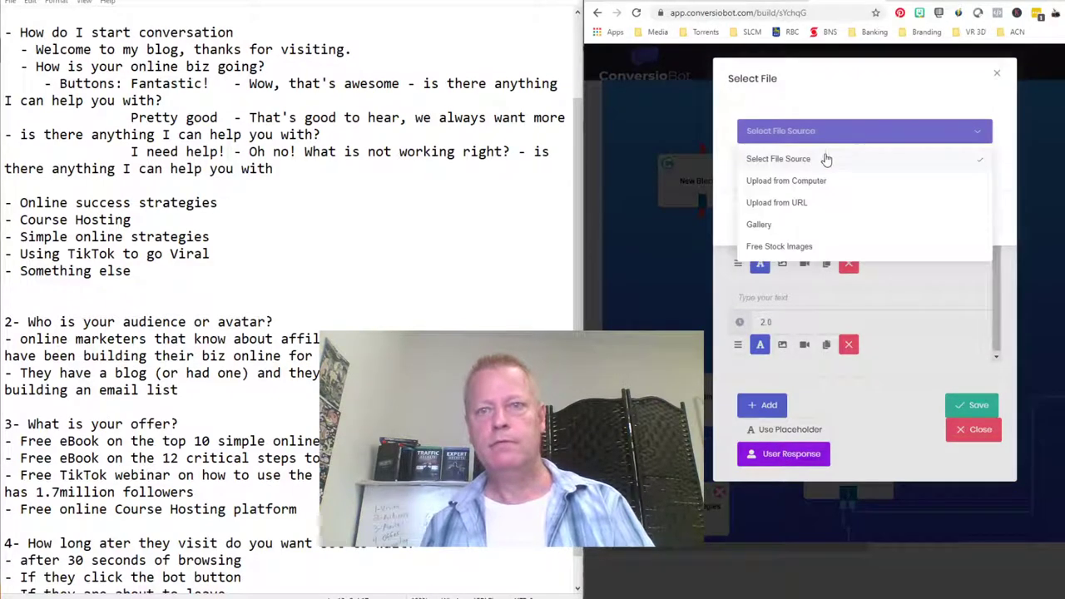
{"action": "left_click", "coordinate": [767, 225]}
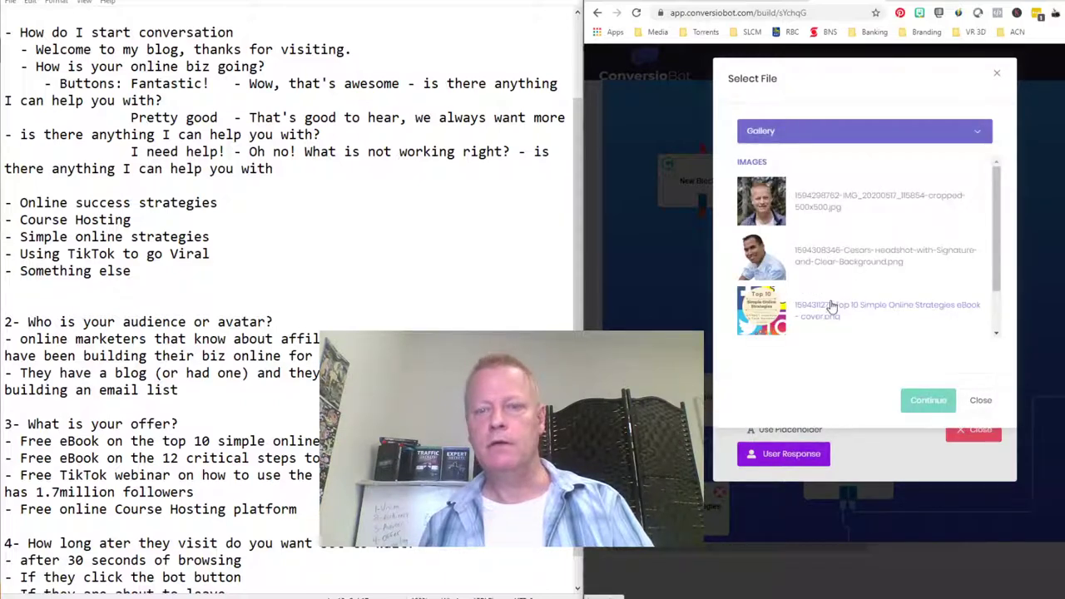
{"action": "scroll", "coordinate": [828, 307], "scroll_direction": "down", "scroll_amount": 1}
{"action": "left_click", "coordinate": [759, 308]}
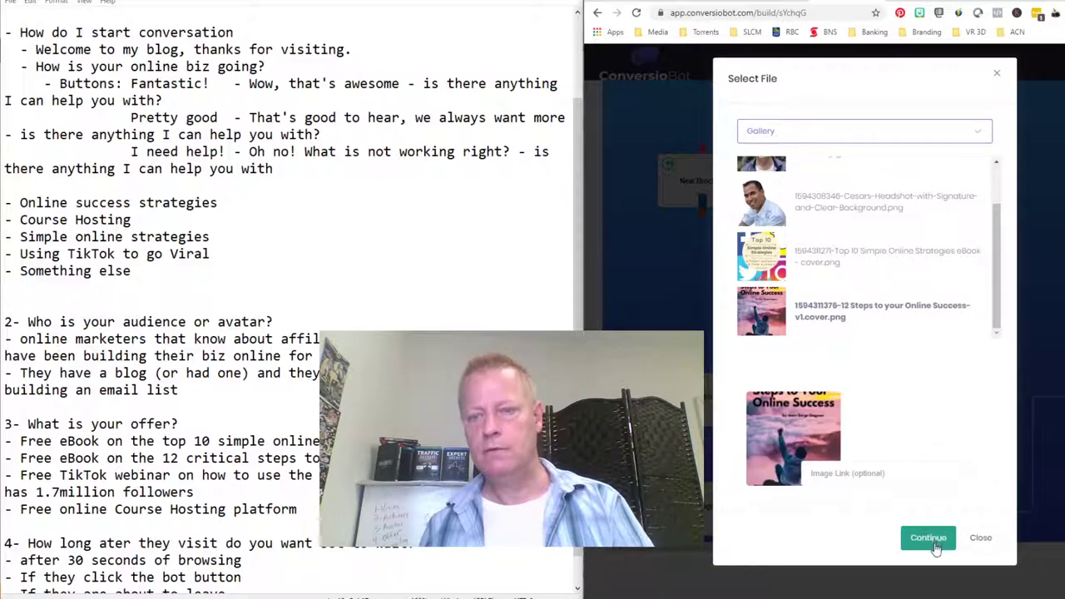
{"action": "left_click", "coordinate": [932, 539]}
- Add a text message after the cover image reading "All I need is your name and email to send it to you" and save the block
{"action": "scroll", "coordinate": [916, 316], "scroll_direction": "down", "scroll_amount": 2}
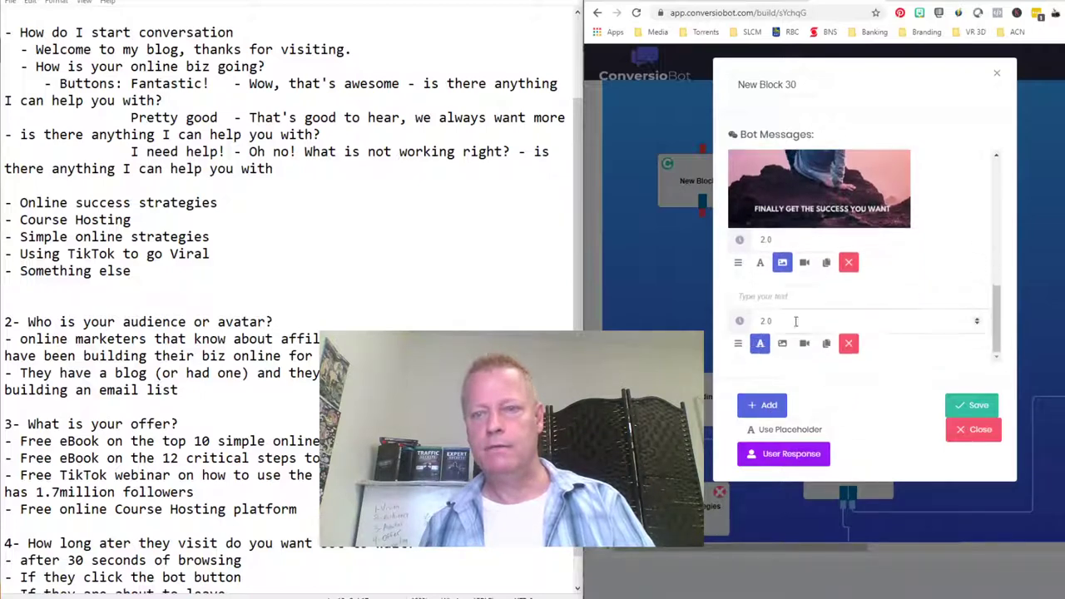
{"action": "left_click", "coordinate": [798, 299]}
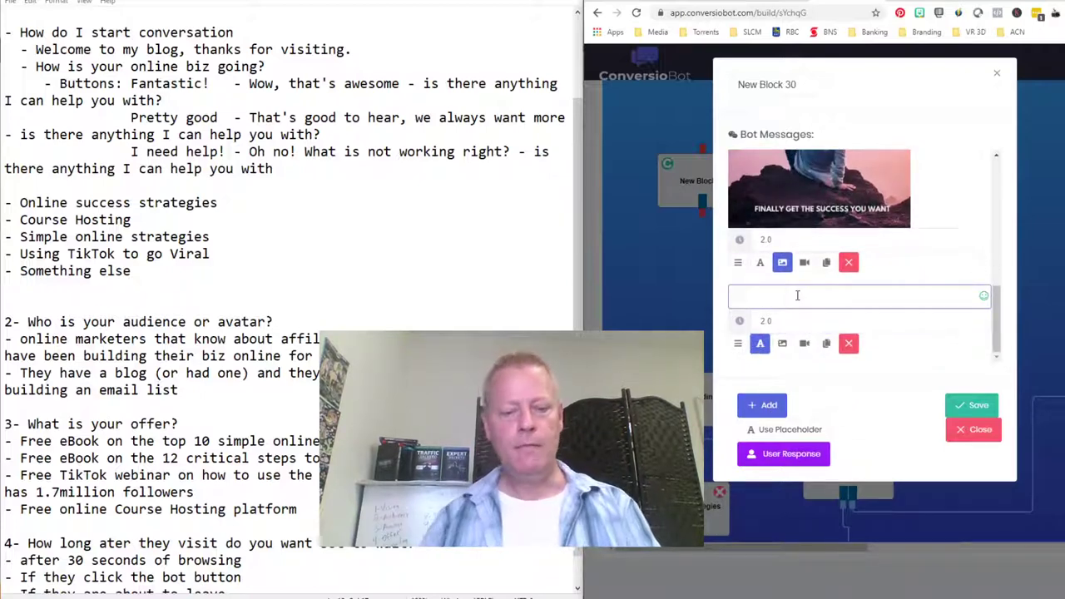
{"action": "type", "text": "All I nee"}
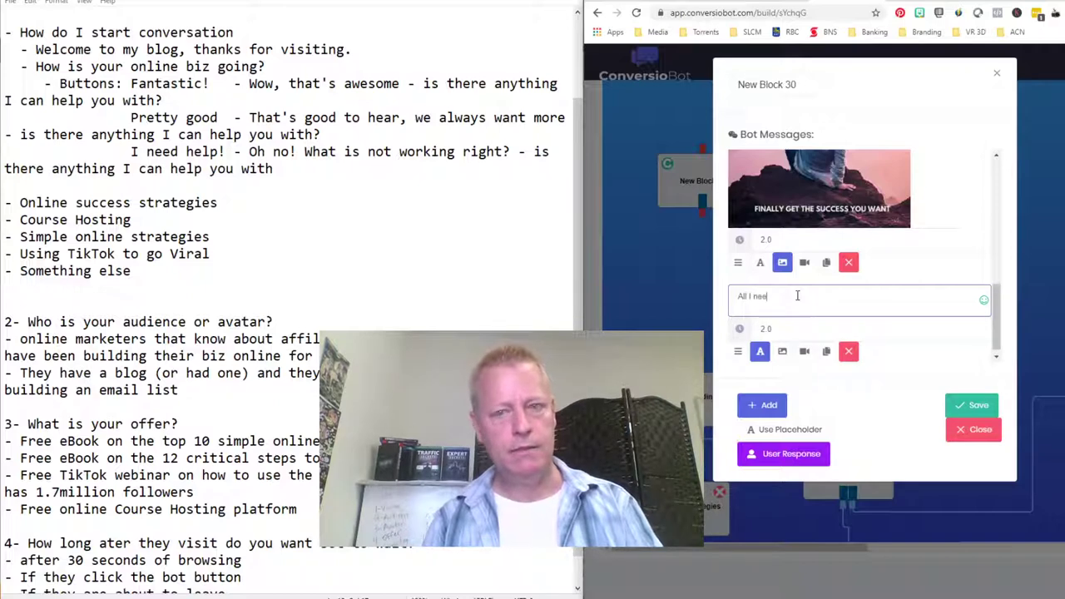
{"action": "type", "text": "d is your name and email to send it to you"}
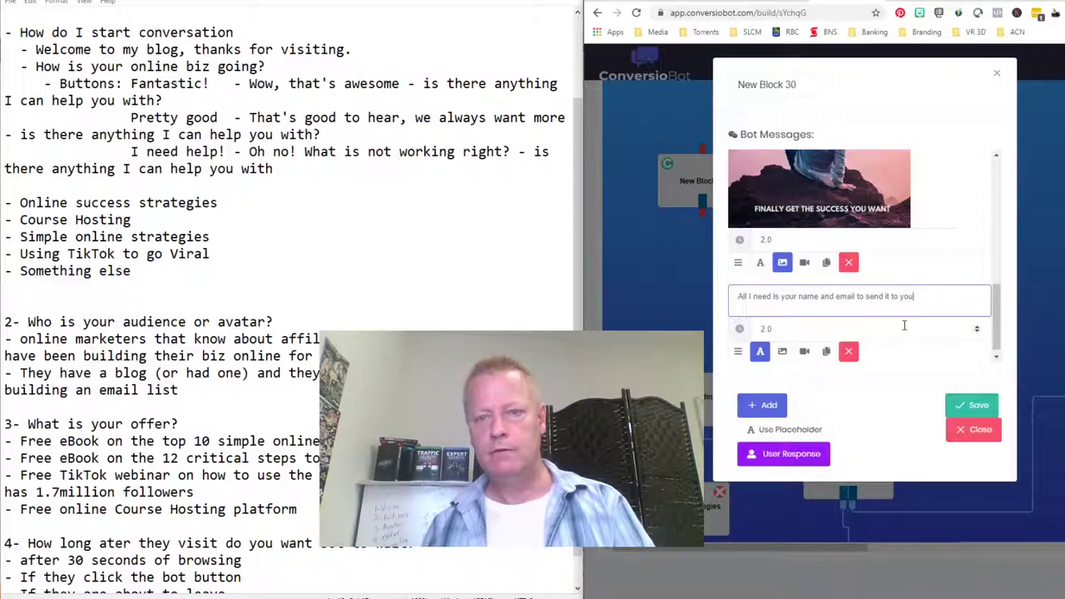
{"action": "left_click", "coordinate": [982, 407]}
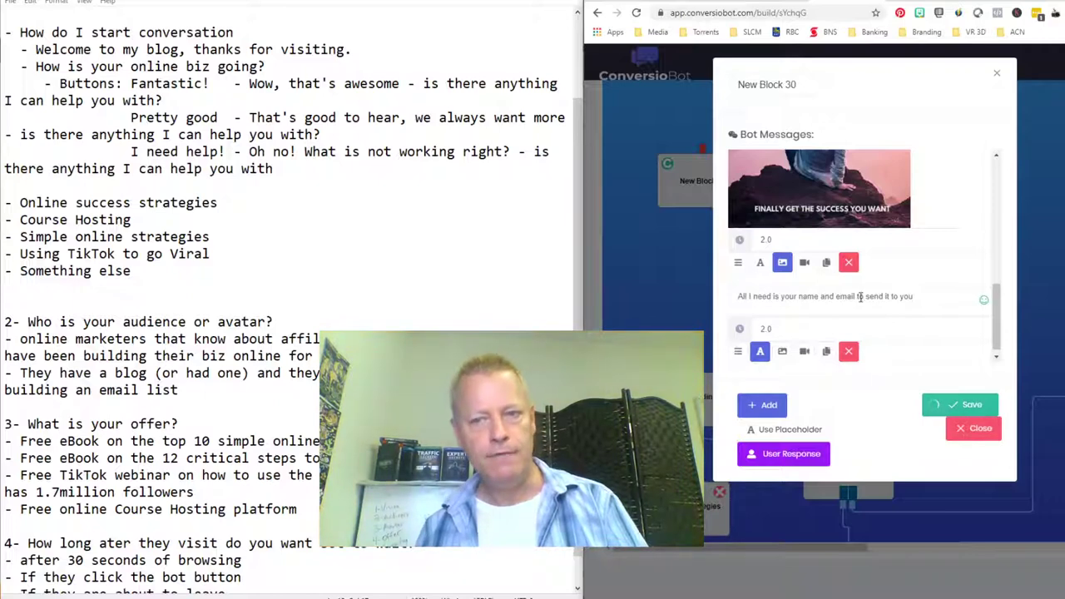
- Rename New Block 30 as "12 step success" and save the block
{"action": "scroll", "coordinate": [790, 275], "scroll_direction": "up", "scroll_amount": 2}
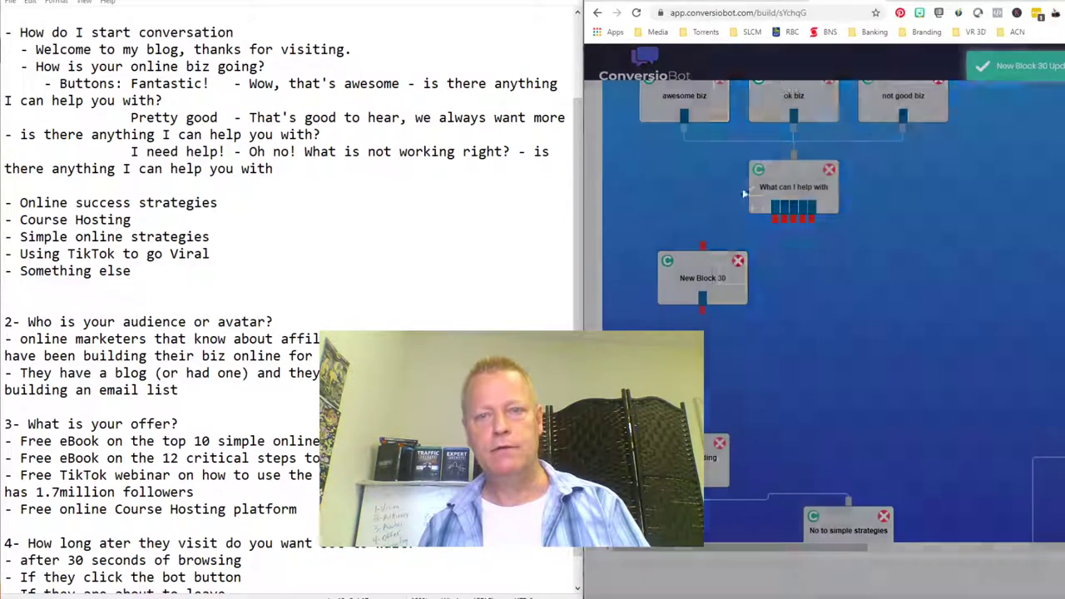
{"action": "left_click", "coordinate": [751, 194]}
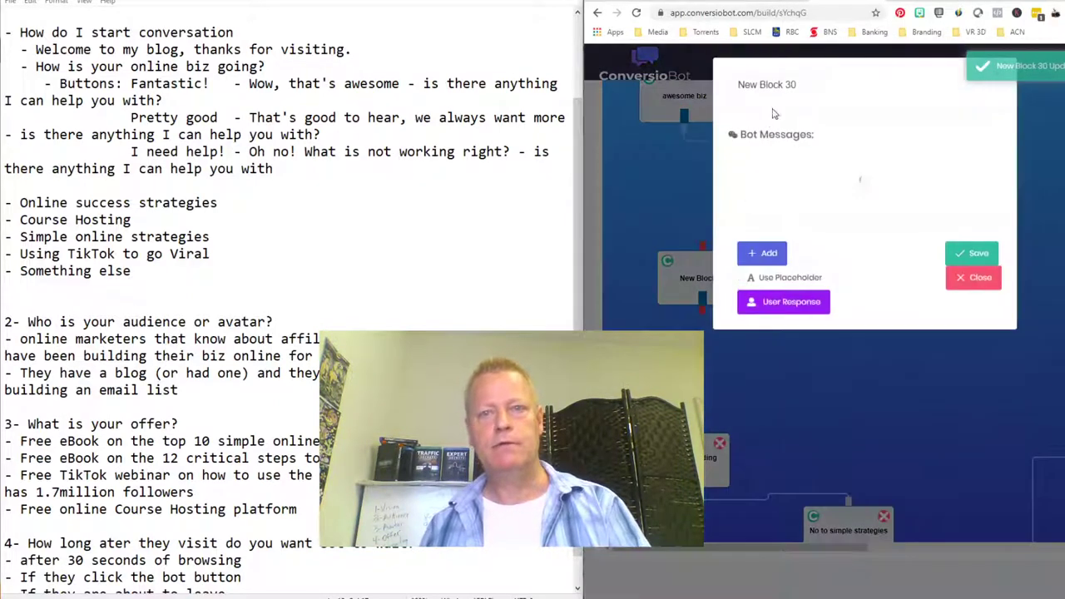
{"action": "left_click_drag", "start_coordinate": [805, 83], "coordinate": [680, 81]}
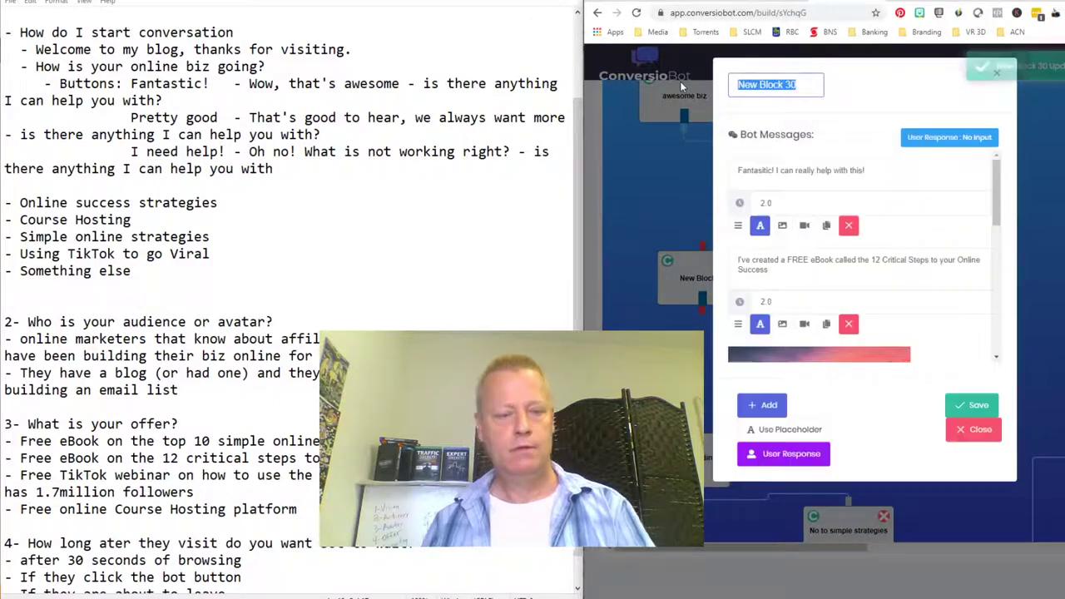
{"action": "type", "text": "12 step success"}
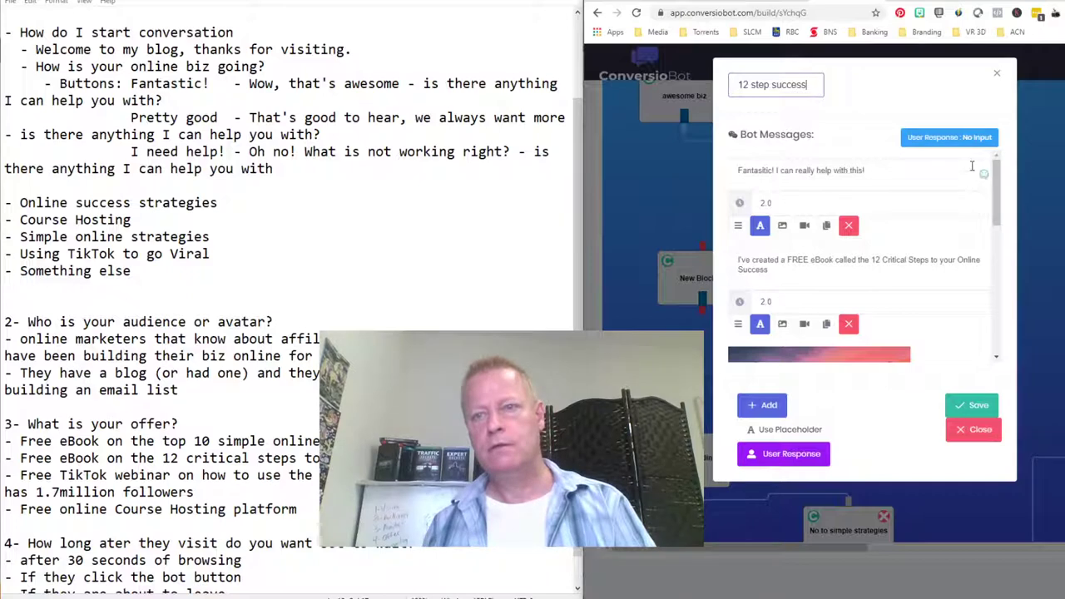
{"action": "left_click", "coordinate": [970, 405]}
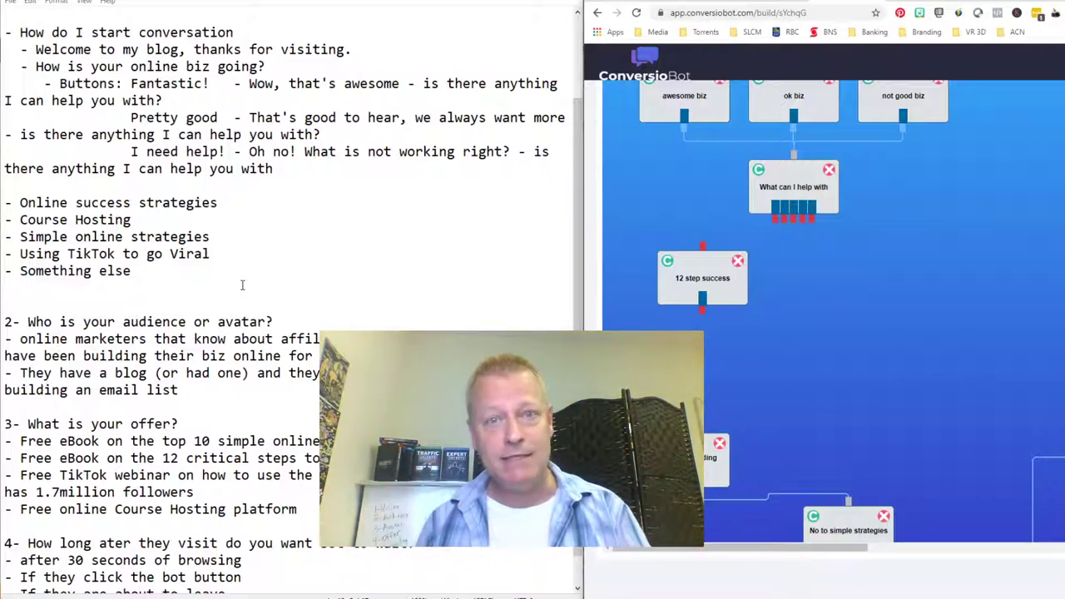
- Review the conversation notes and the bot flow from the Welcome block down to the 12 step blocks
{"action": "scroll", "coordinate": [243, 286], "scroll_direction": "up", "scroll_amount": 1}
{"action": "scroll", "coordinate": [718, 313], "scroll_direction": "up", "scroll_amount": 3}
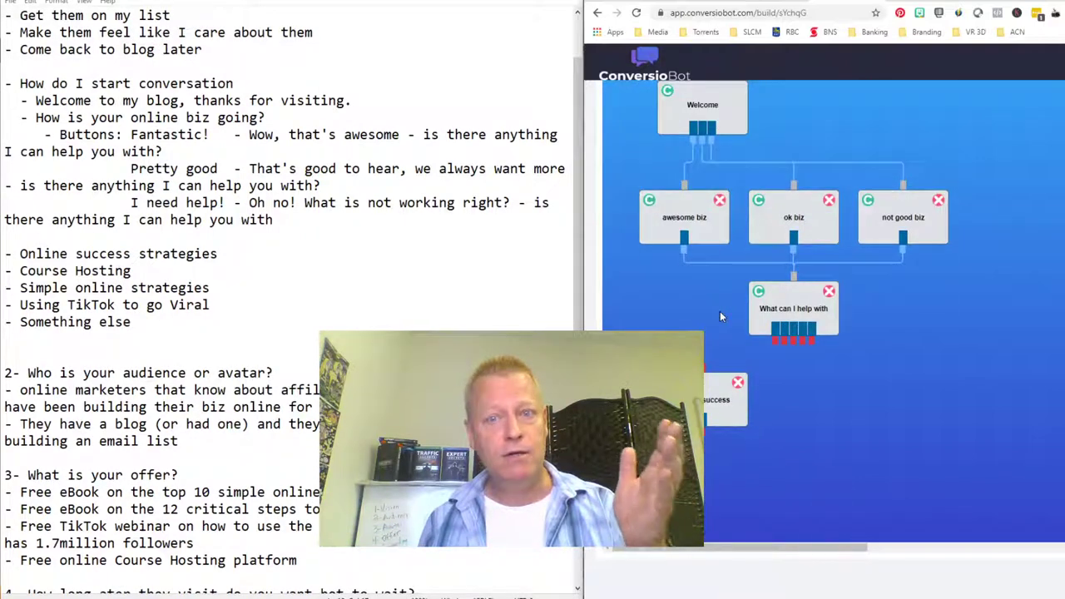
{"action": "scroll", "coordinate": [740, 315], "scroll_direction": "up", "scroll_amount": 1}
{"action": "scroll", "coordinate": [740, 317], "scroll_direction": "down", "scroll_amount": 3}
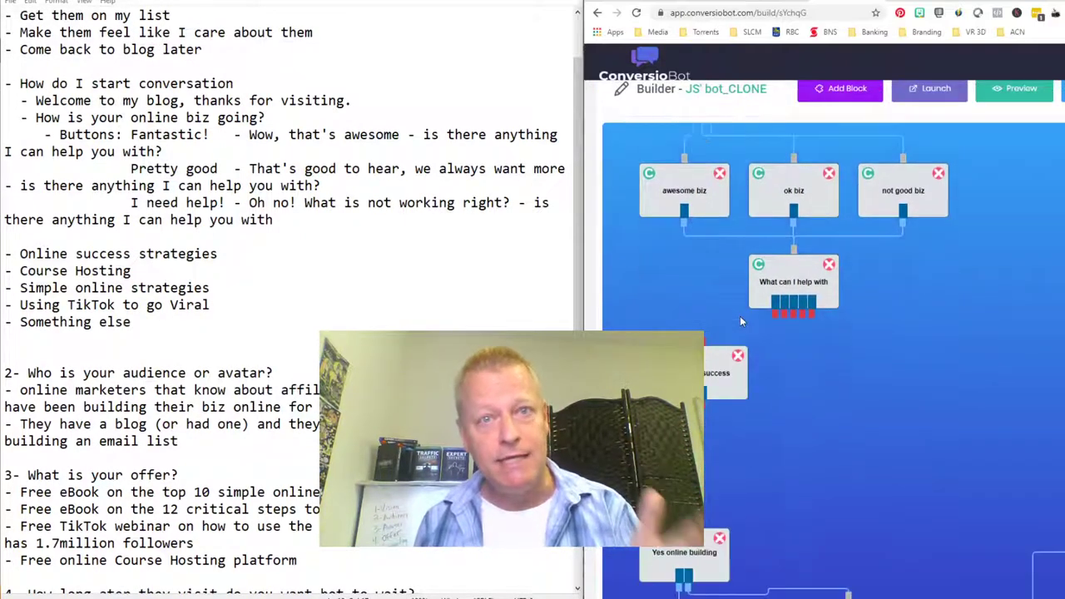
{"action": "scroll", "coordinate": [740, 320], "scroll_direction": "down", "scroll_amount": 3}
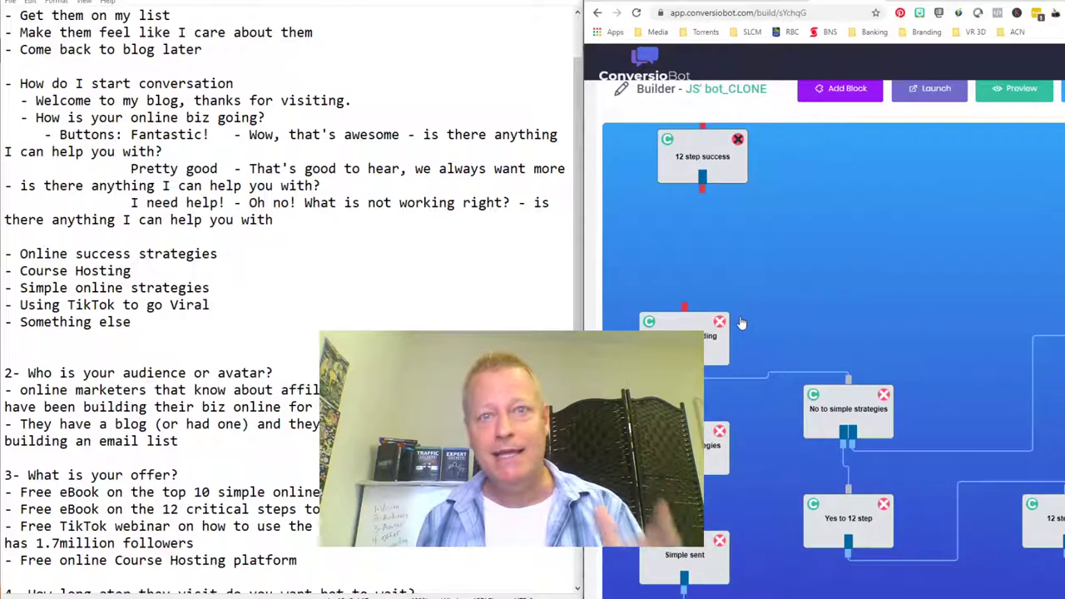
{"action": "scroll", "coordinate": [740, 320], "scroll_direction": "up", "scroll_amount": 4}
{"action": "scroll", "coordinate": [741, 321], "scroll_direction": "up", "scroll_amount": 2}
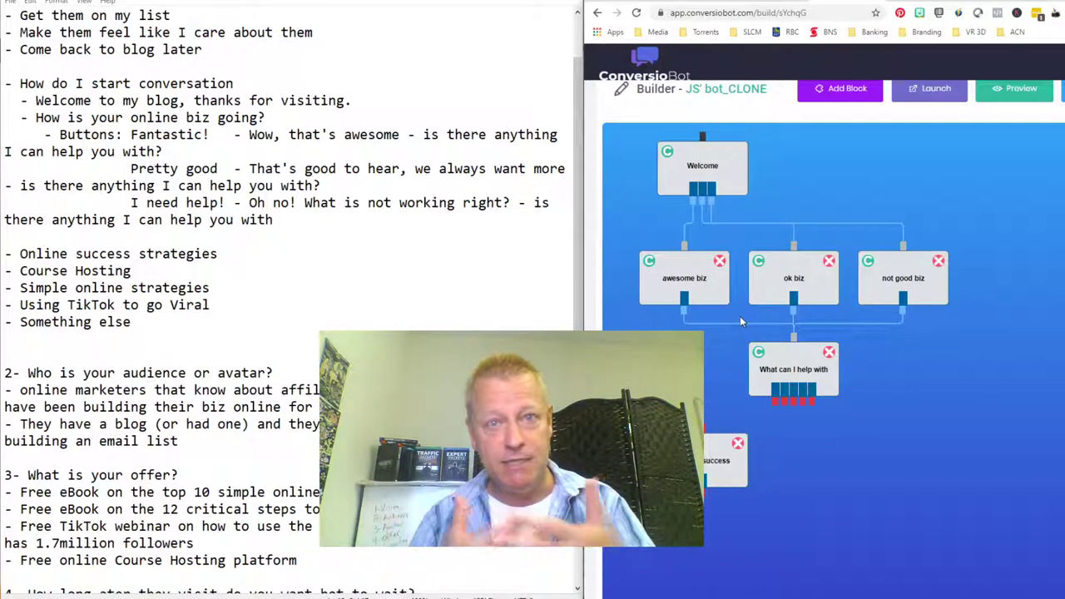
{"action": "scroll", "coordinate": [742, 322], "scroll_direction": "up", "scroll_amount": 5}
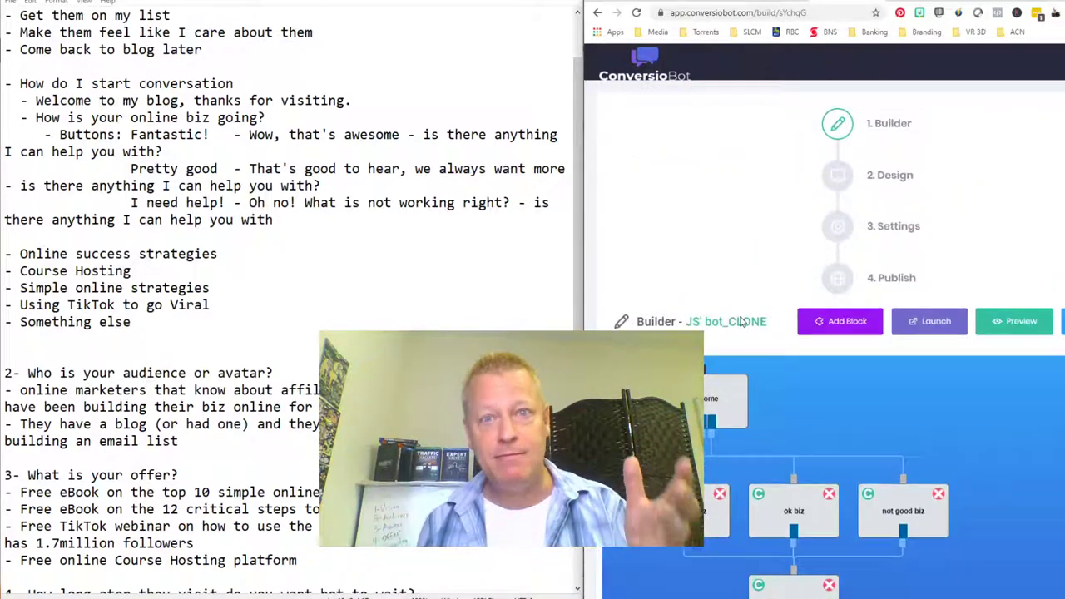
- Switch to the blog's home page to examine its posts and live chat bot, and return to the flow in the ConversioBot builder
{"action": "key", "text": "ctrl+Tab"}
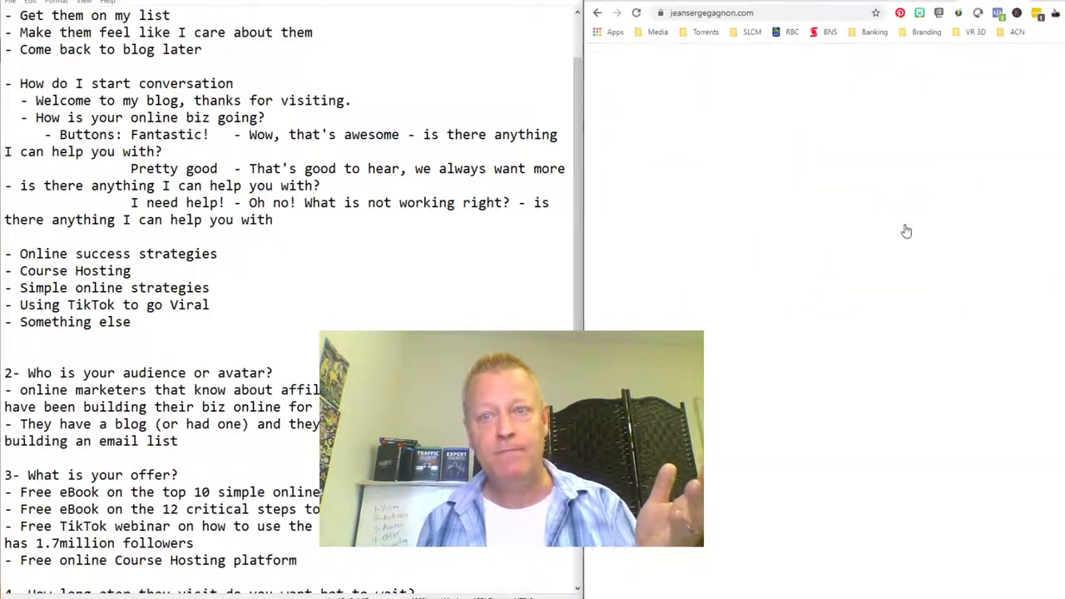
{"action": "scroll", "coordinate": [794, 270], "scroll_direction": "down", "scroll_amount": 4}
{"action": "scroll", "coordinate": [795, 270], "scroll_direction": "down", "scroll_amount": 3}
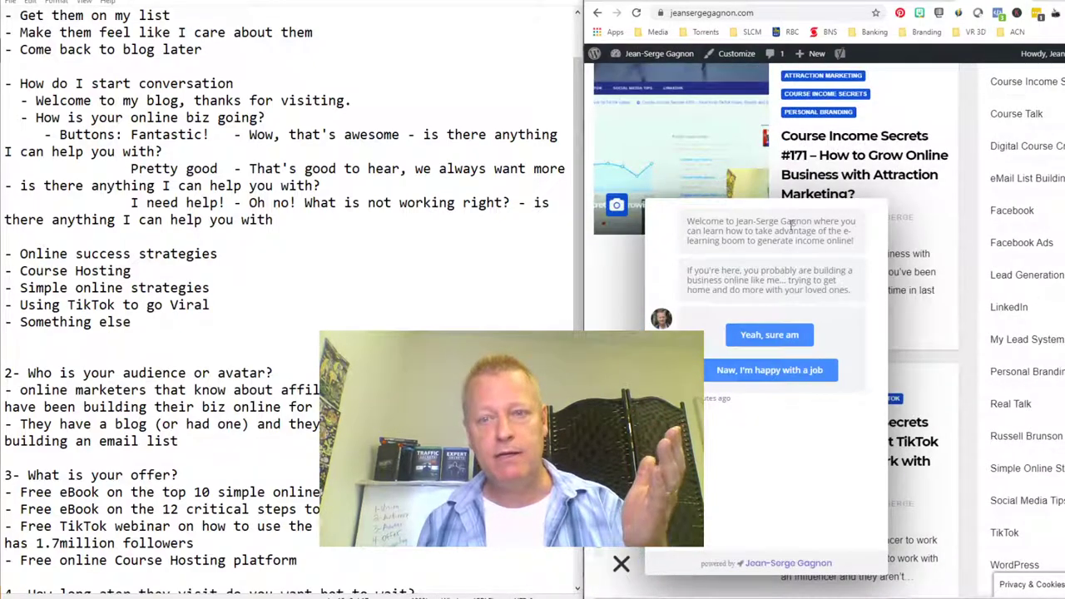
{"action": "scroll", "coordinate": [759, 454], "scroll_direction": "down", "scroll_amount": 3}
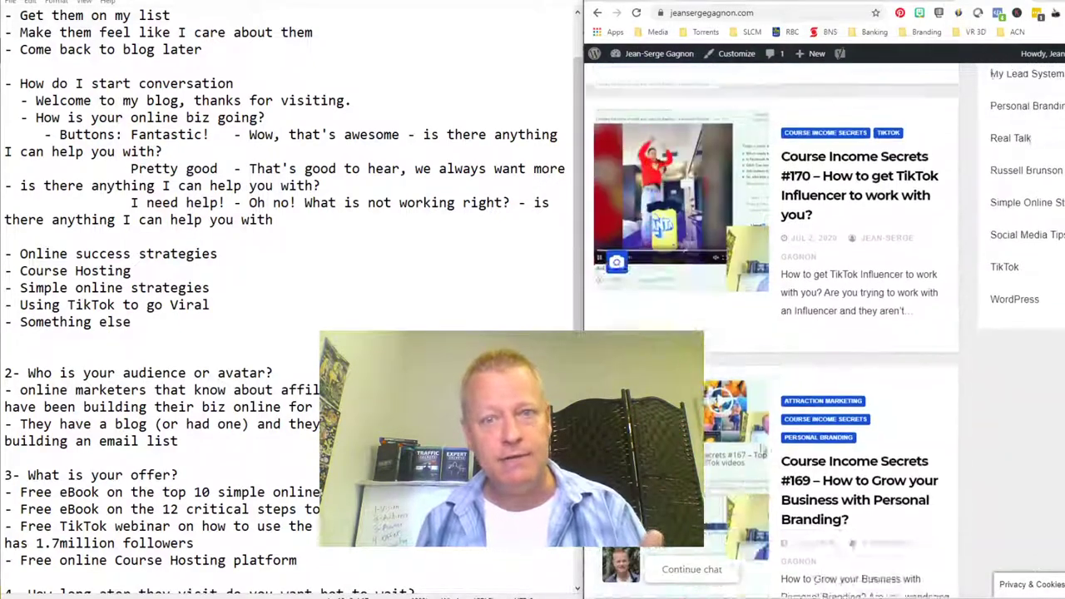
{"action": "scroll", "coordinate": [759, 454], "scroll_direction": "up", "scroll_amount": 15}
{"action": "scroll", "coordinate": [758, 454], "scroll_direction": "down", "scroll_amount": 5}
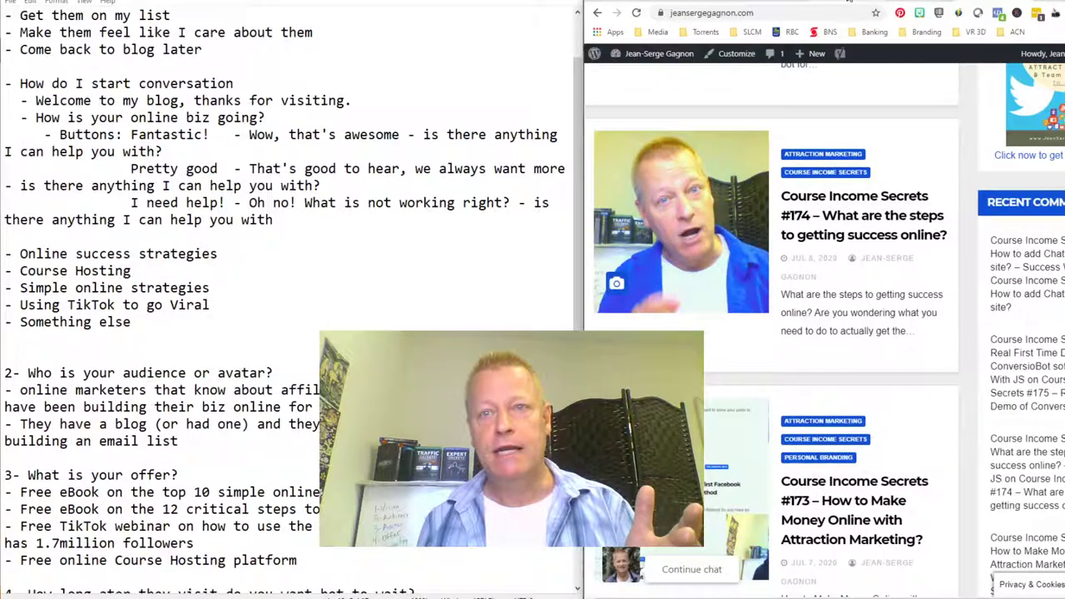
{"action": "key", "text": "ctrl+shift+Tab"}
{"action": "scroll", "coordinate": [774, 298], "scroll_direction": "down", "scroll_amount": 4}
{"action": "scroll", "coordinate": [776, 299], "scroll_direction": "up", "scroll_amount": 3}
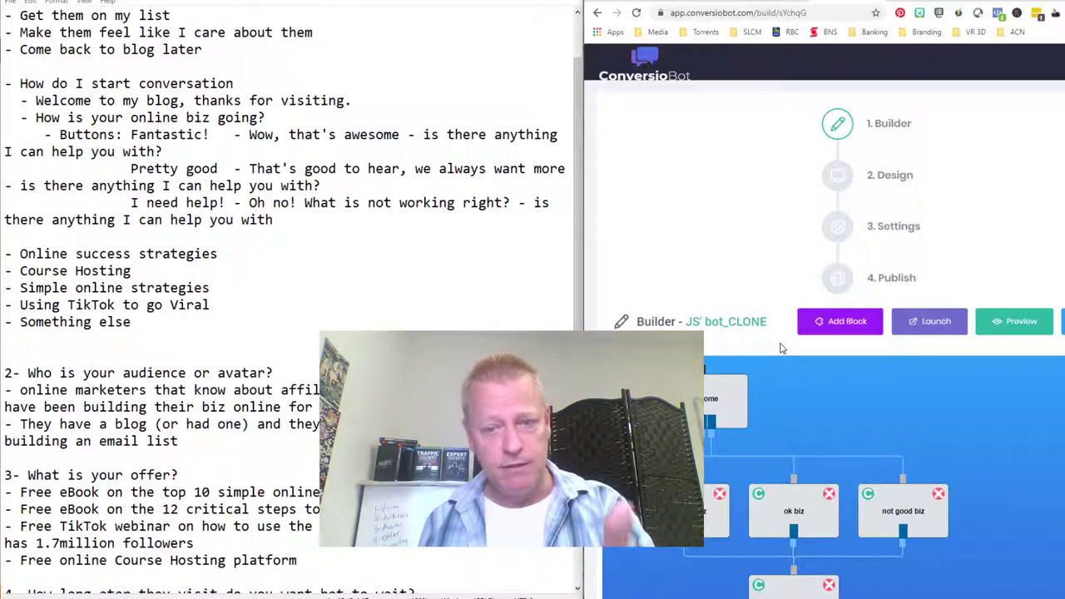
{"action": "scroll", "coordinate": [782, 366], "scroll_direction": "down", "scroll_amount": 2}
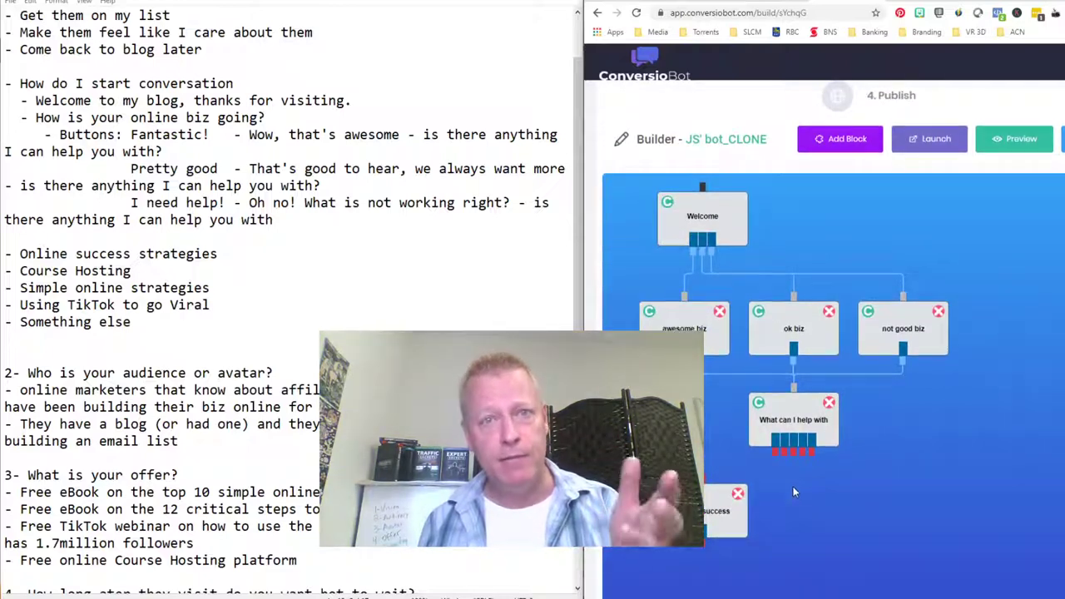